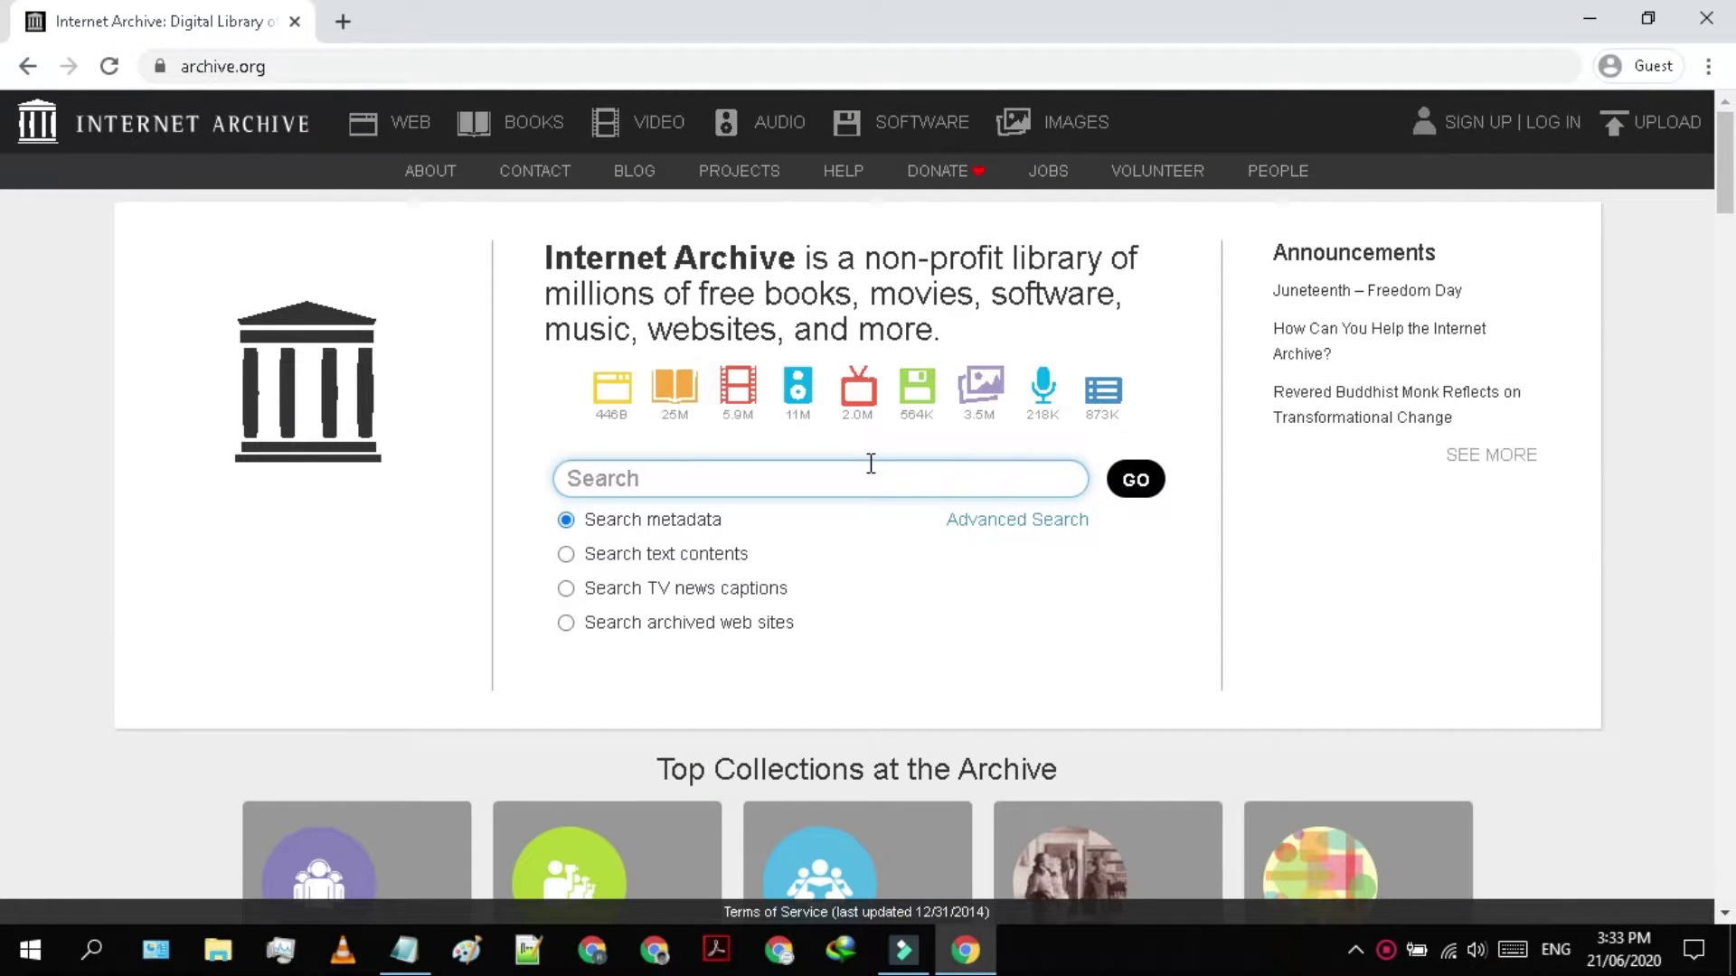
Search the Internet Archive for 'food' and open the Food book's page
click(799, 477)
text(food)
key(Return)
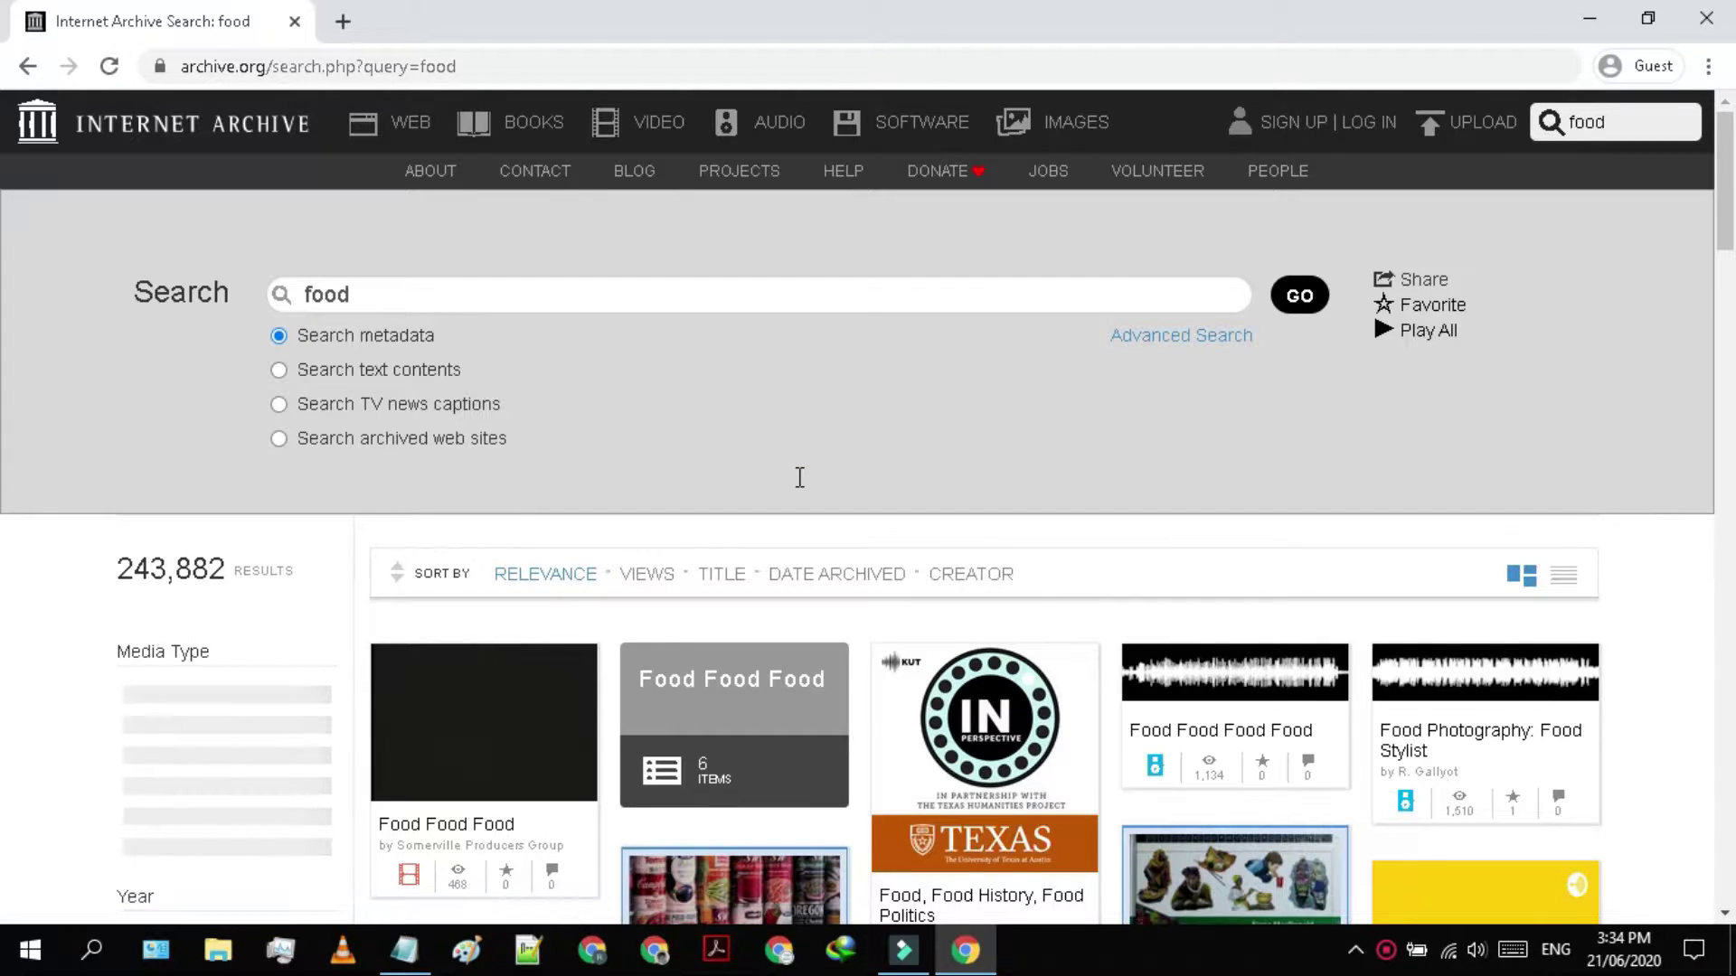
scroll(800, 477, down, 6)
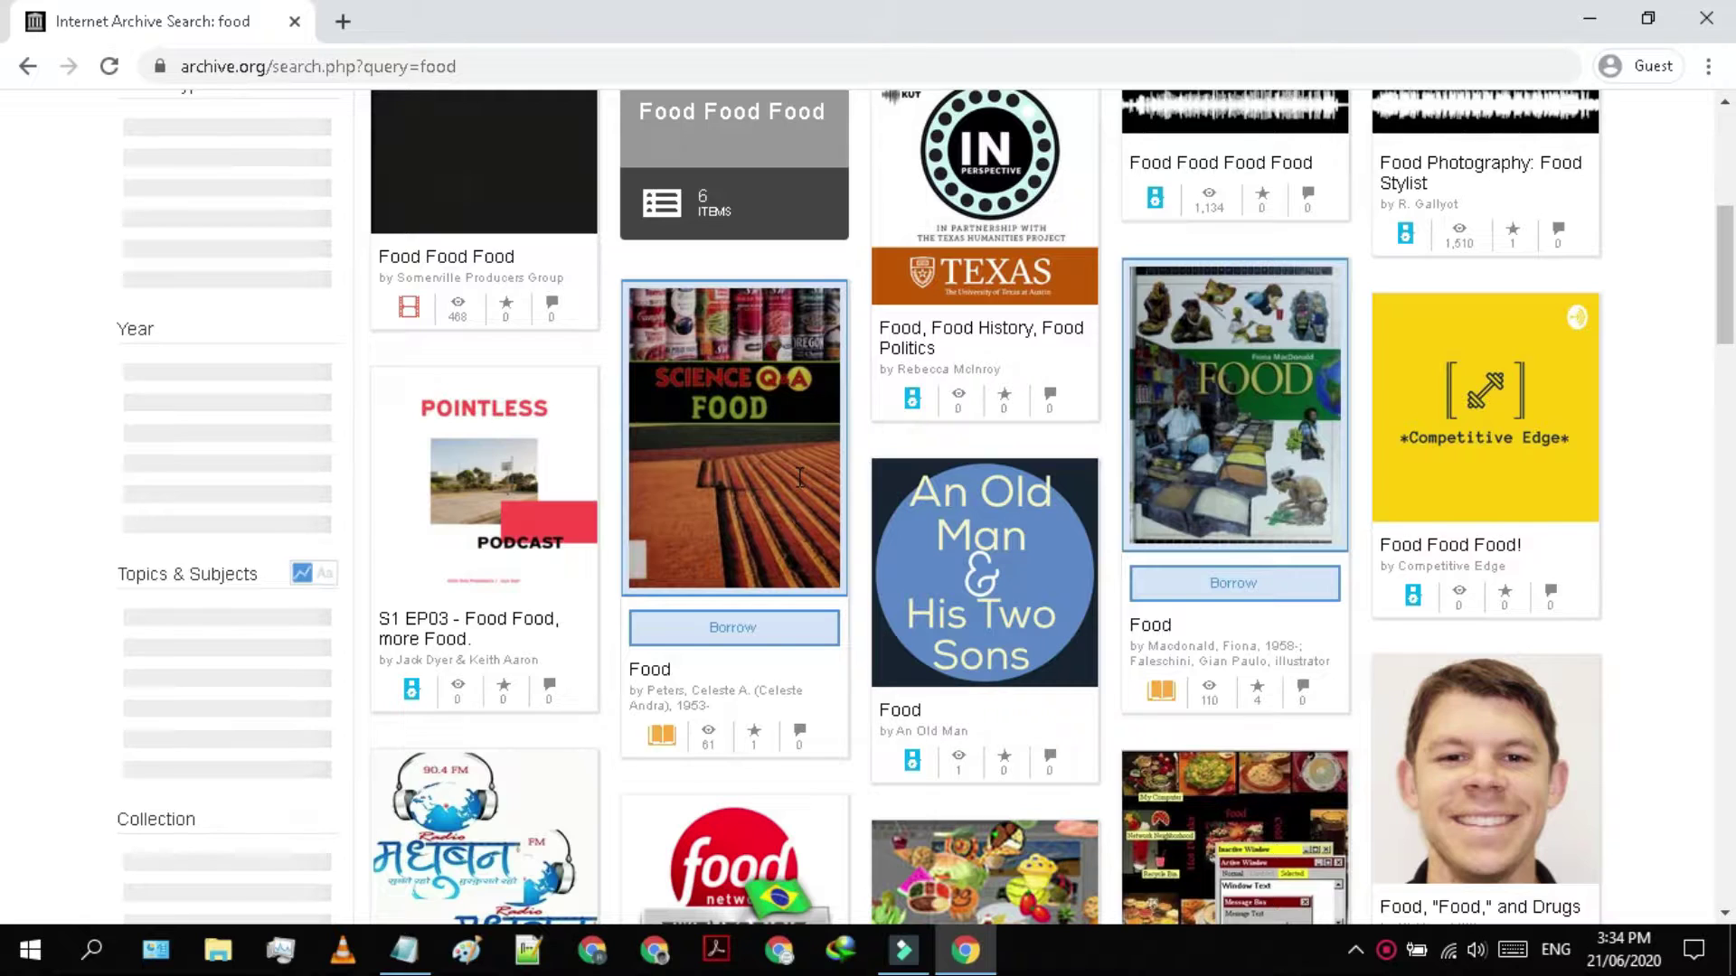
click(1216, 613)
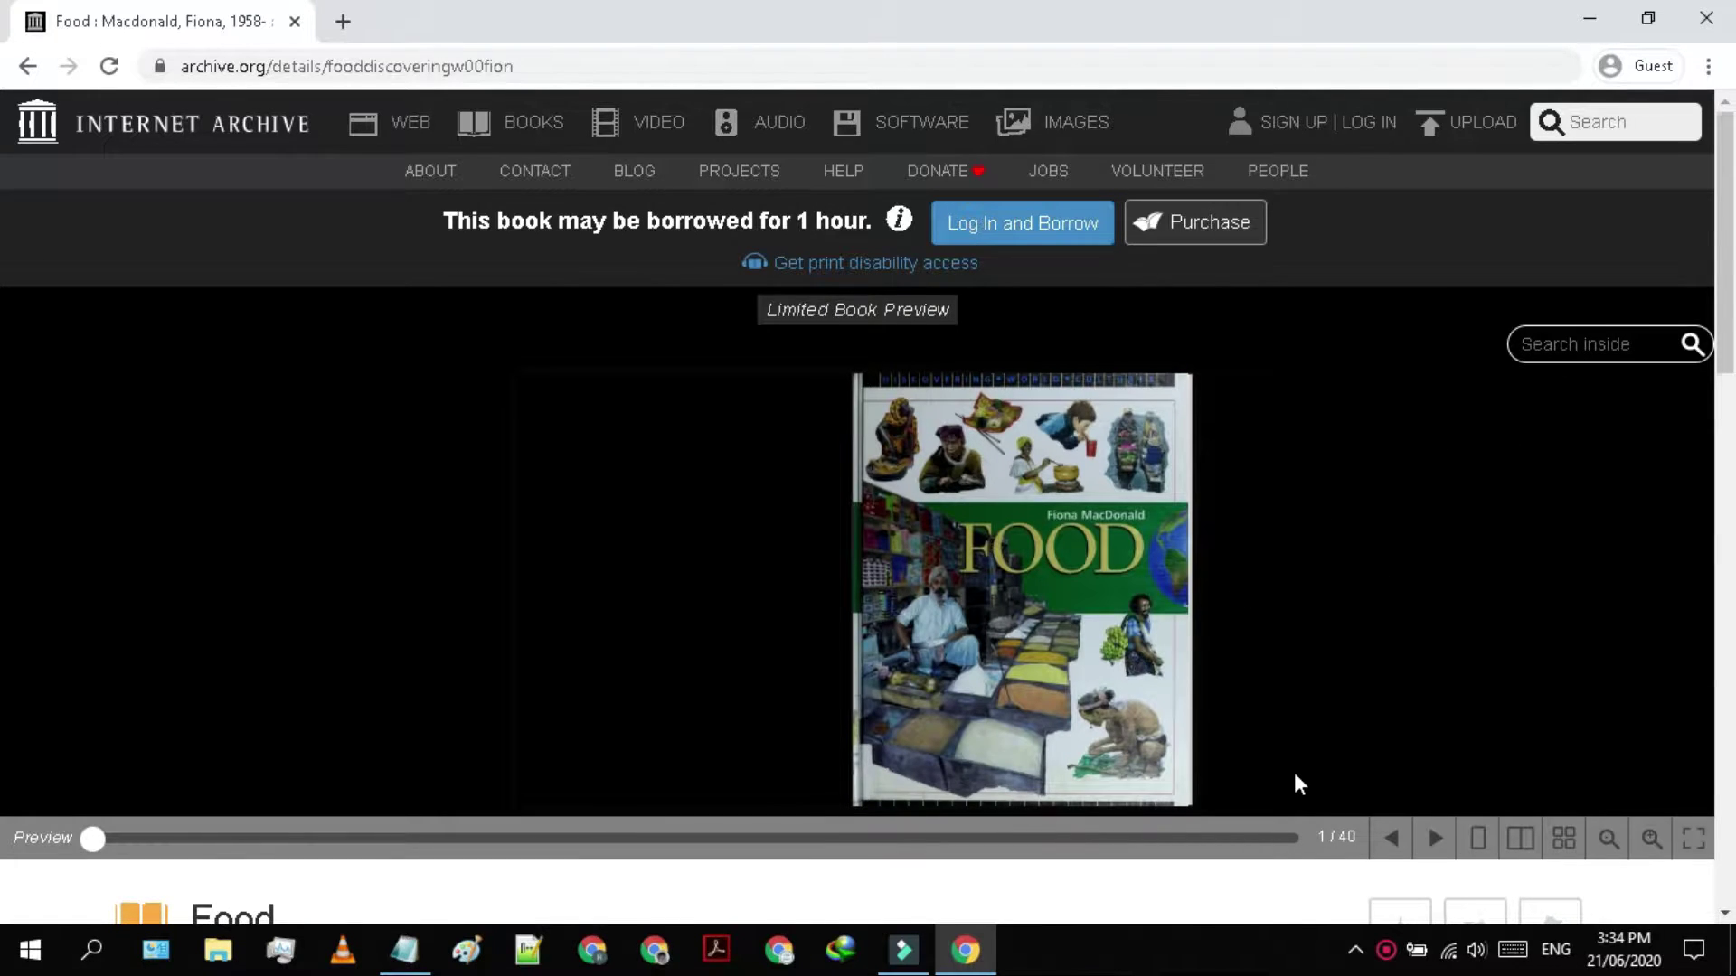
Page the Food book's limited preview forward, then back to the cover
scroll(1295, 775, down, 10)
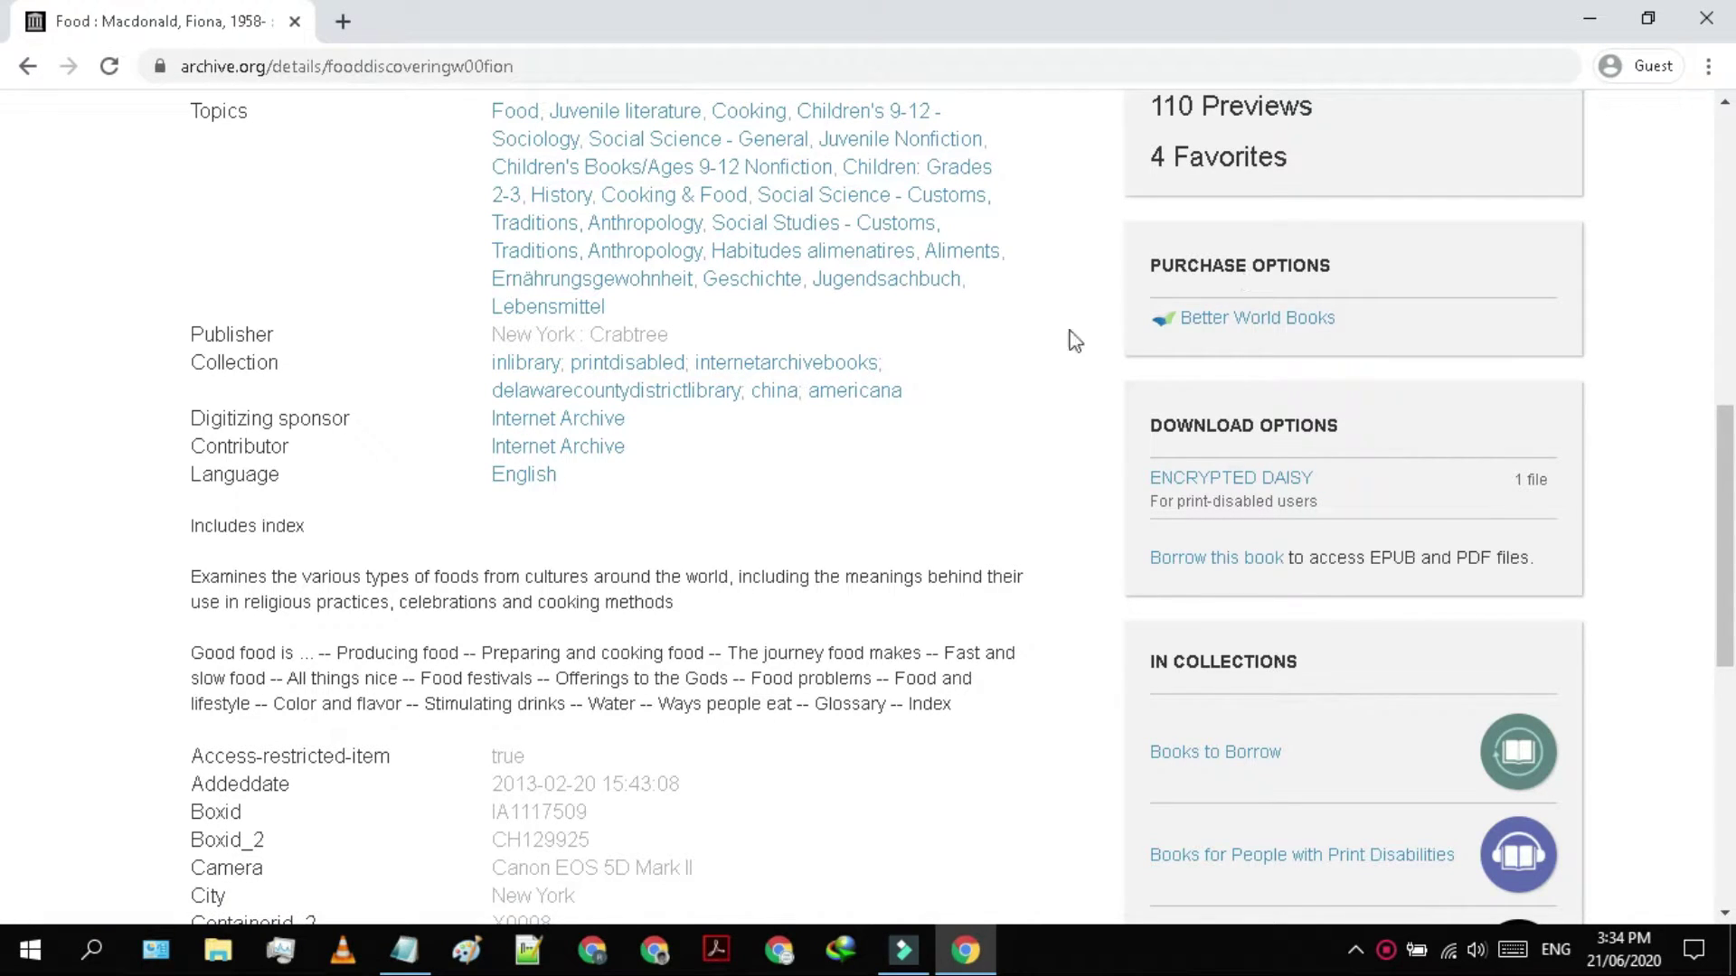
scroll(1045, 259, up, 10)
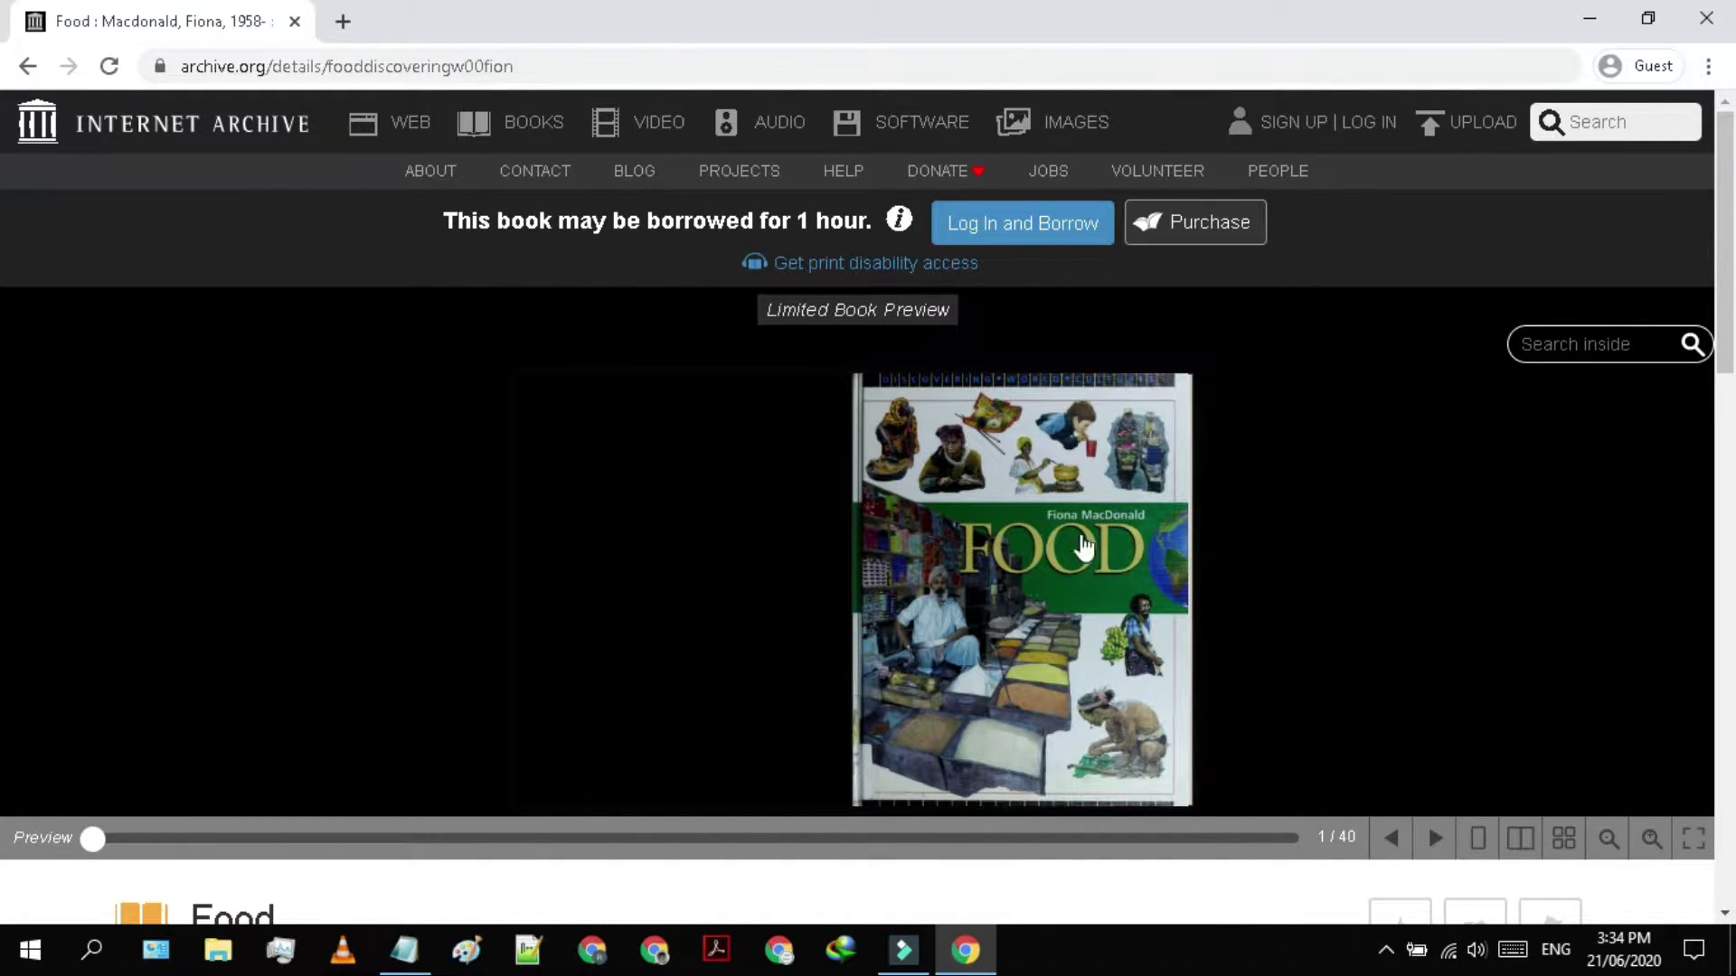
click(1084, 547)
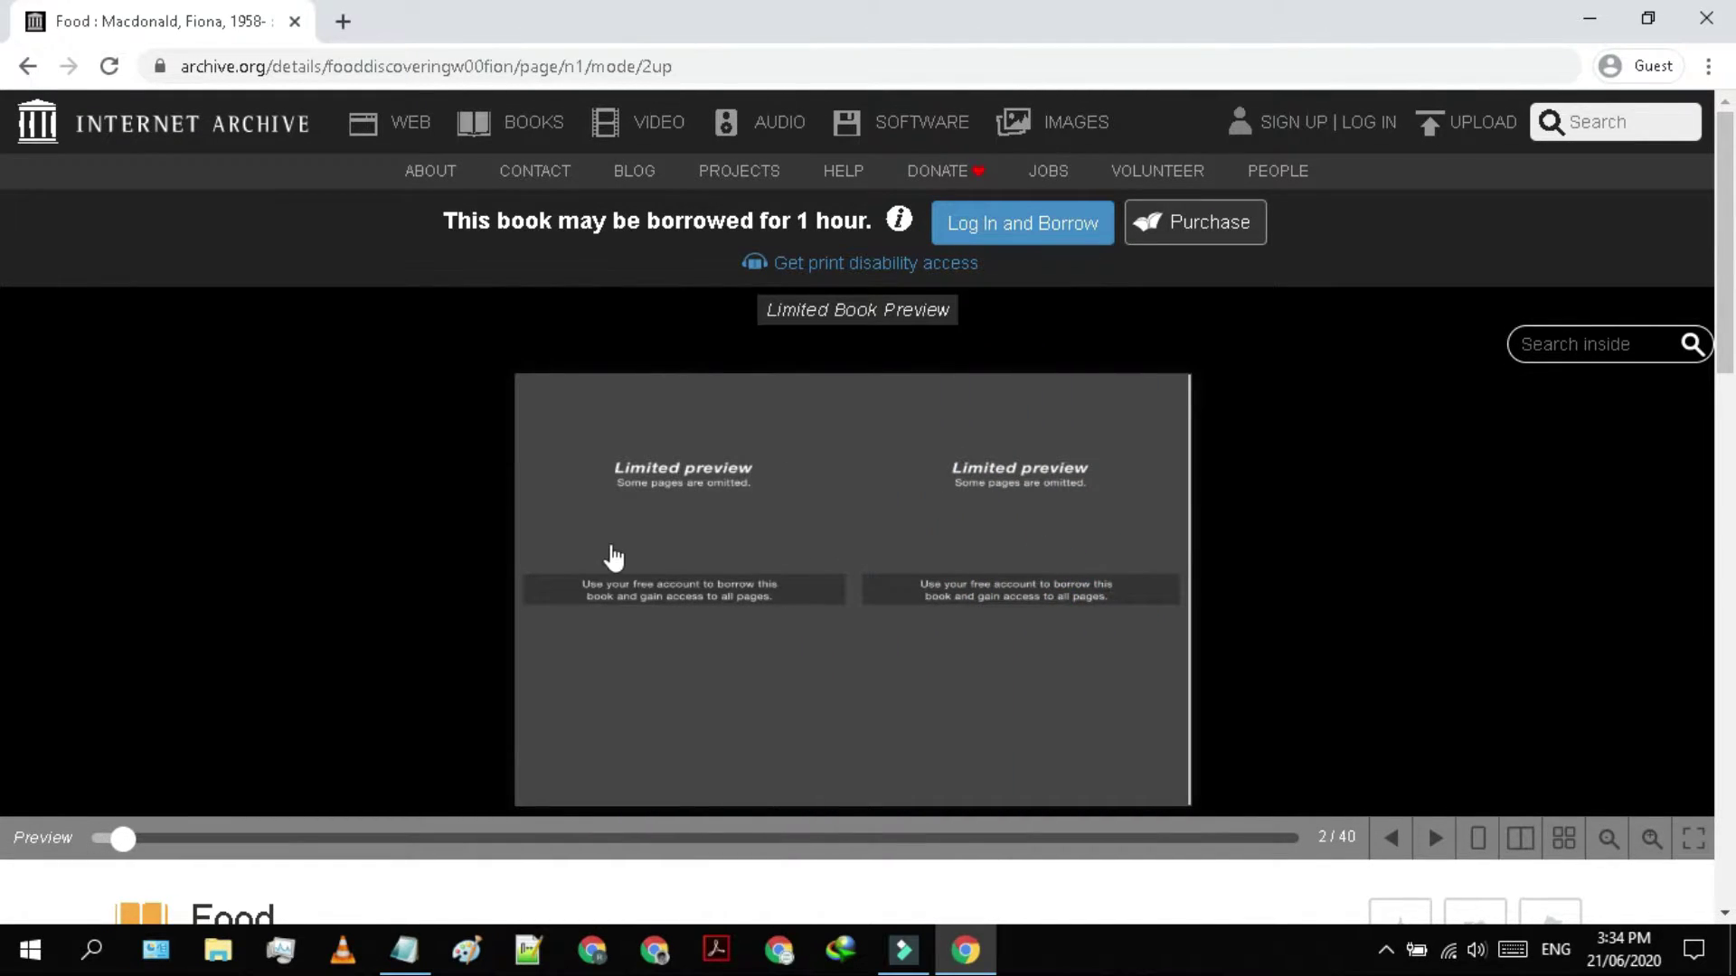
click(612, 555)
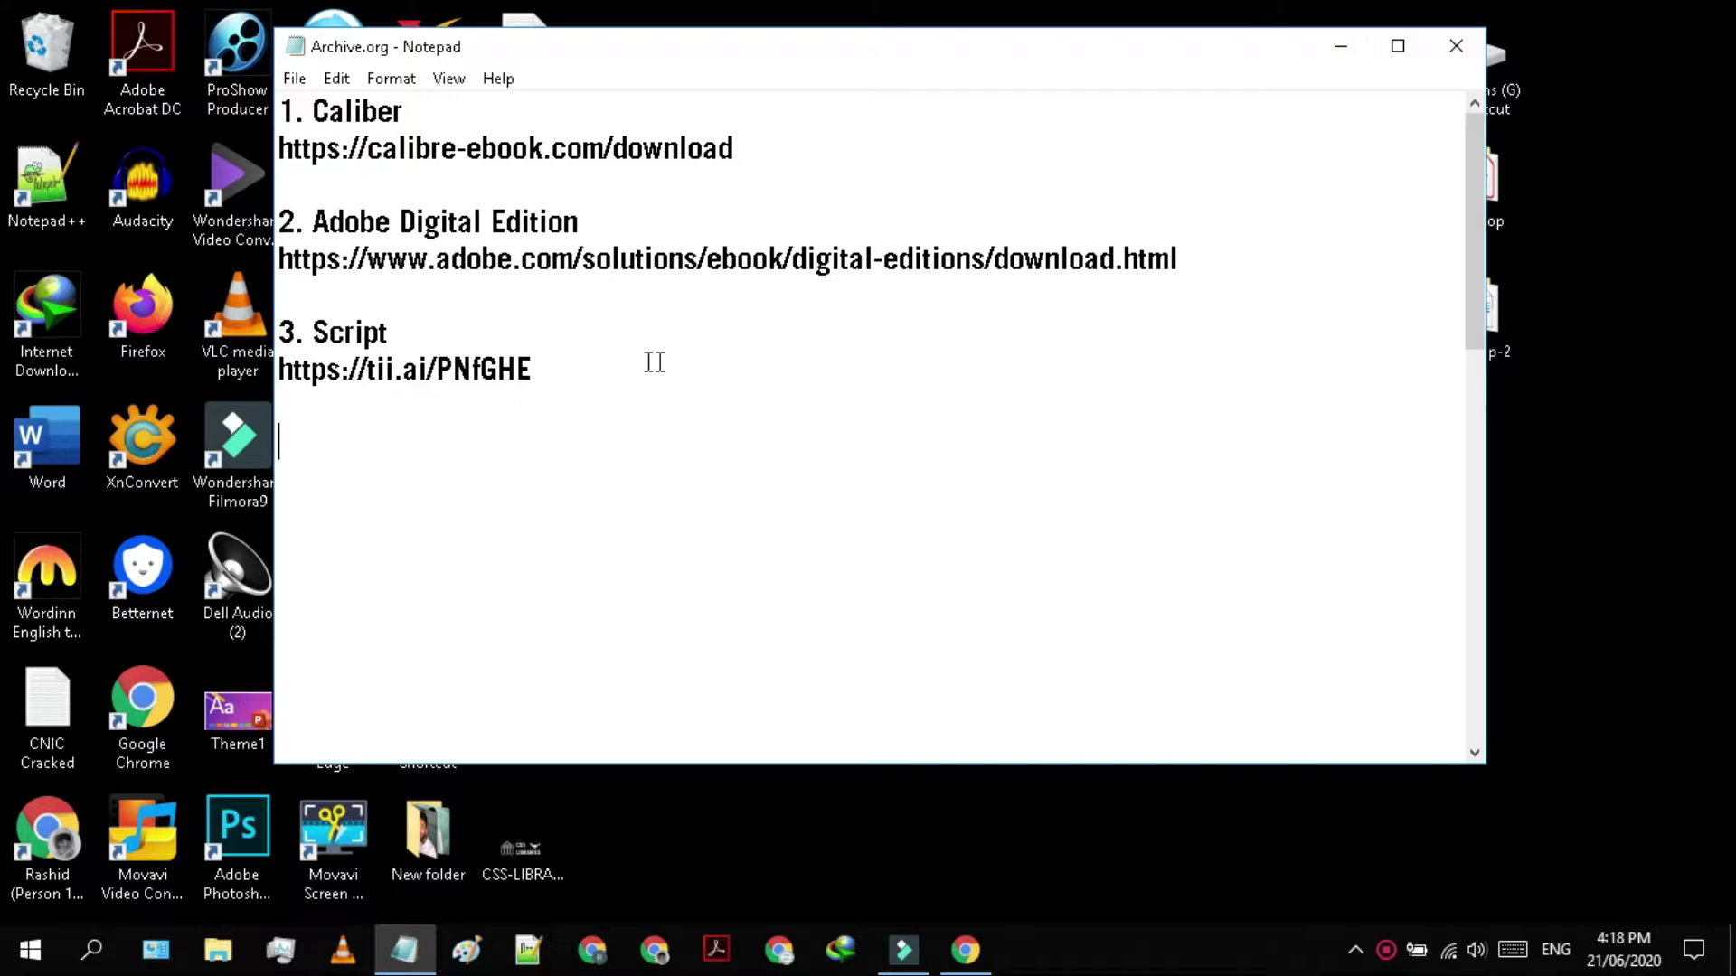
Highlight the Caliber, Adobe Digital Edition and Script headings in the notes
drag(567, 393, 297, 111)
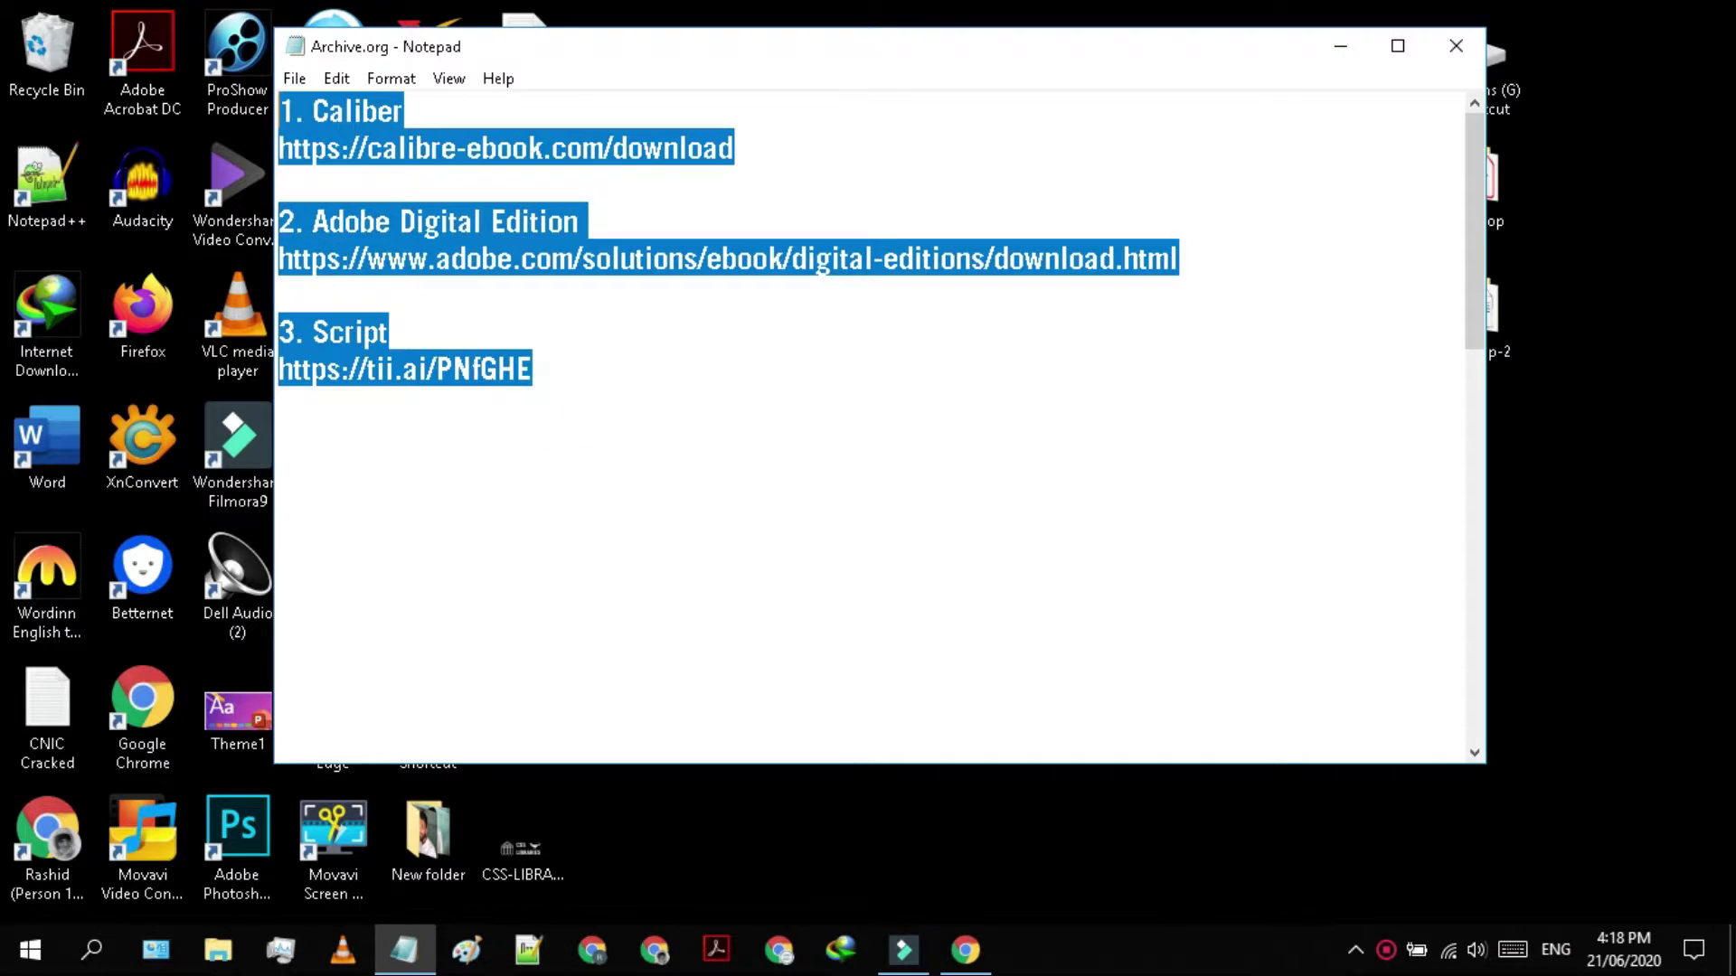
click(666, 494)
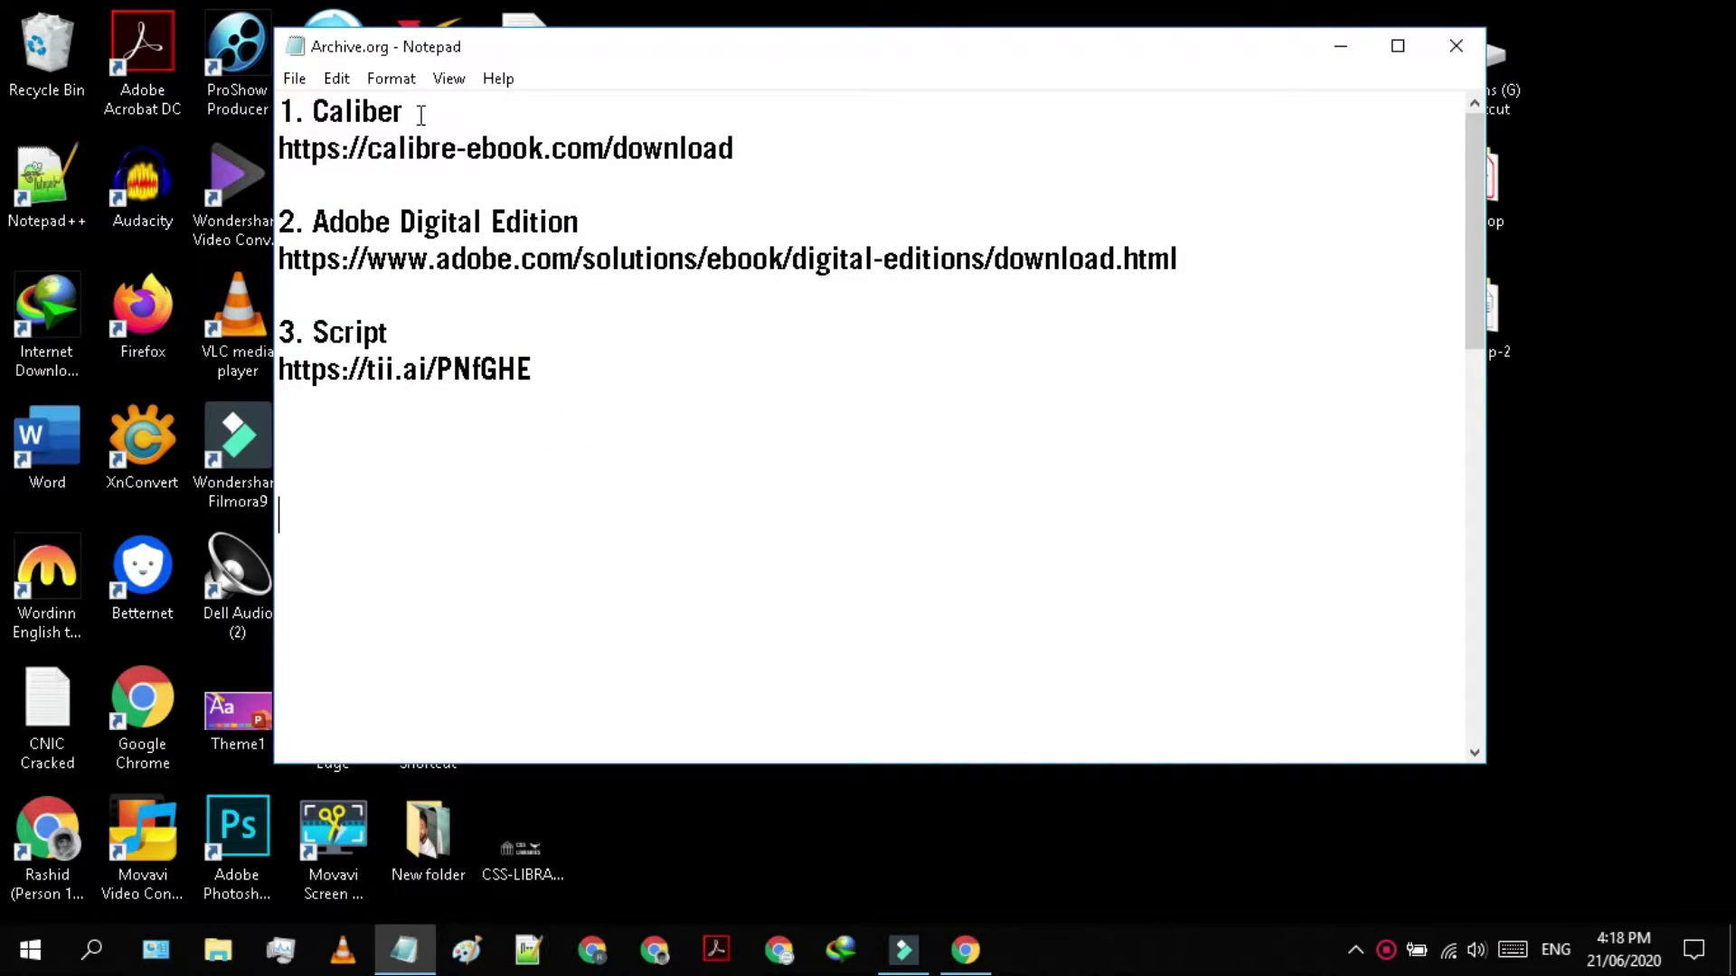
drag(420, 114, 458, 106)
drag(594, 220, 638, 208)
drag(396, 335, 472, 337)
Copy the calibre-ebook.com/download URL from the notes and return to Chrome
drag(735, 147, 276, 147)
right_click(335, 138)
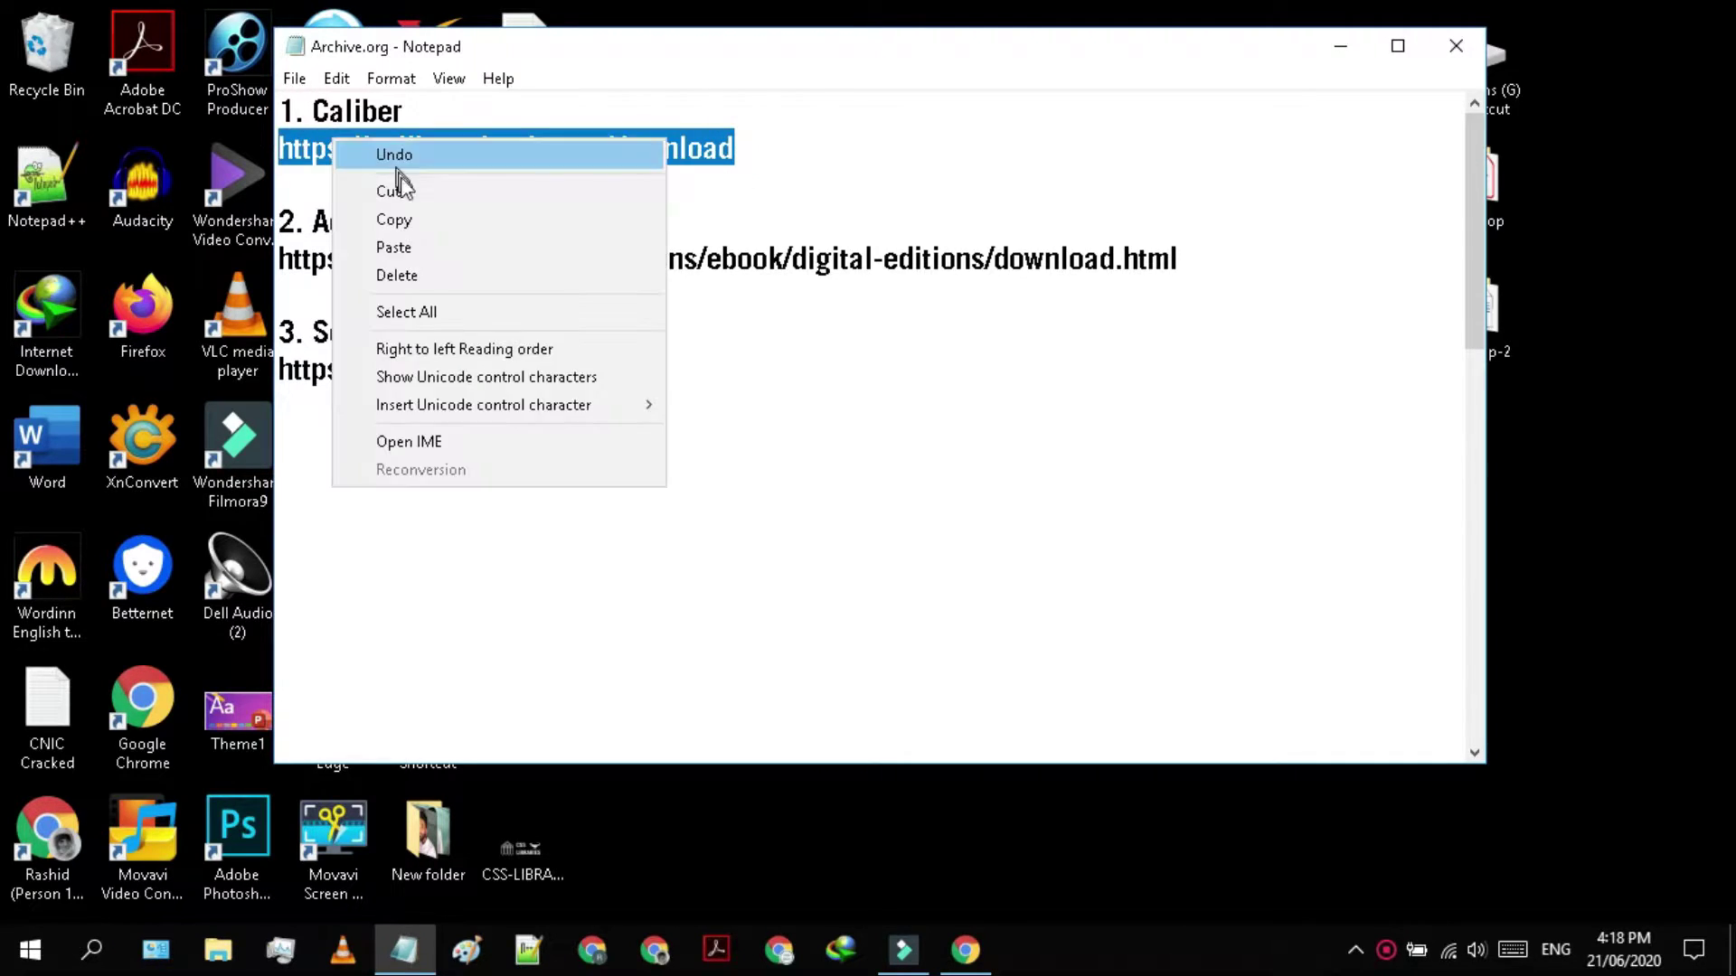
click(417, 222)
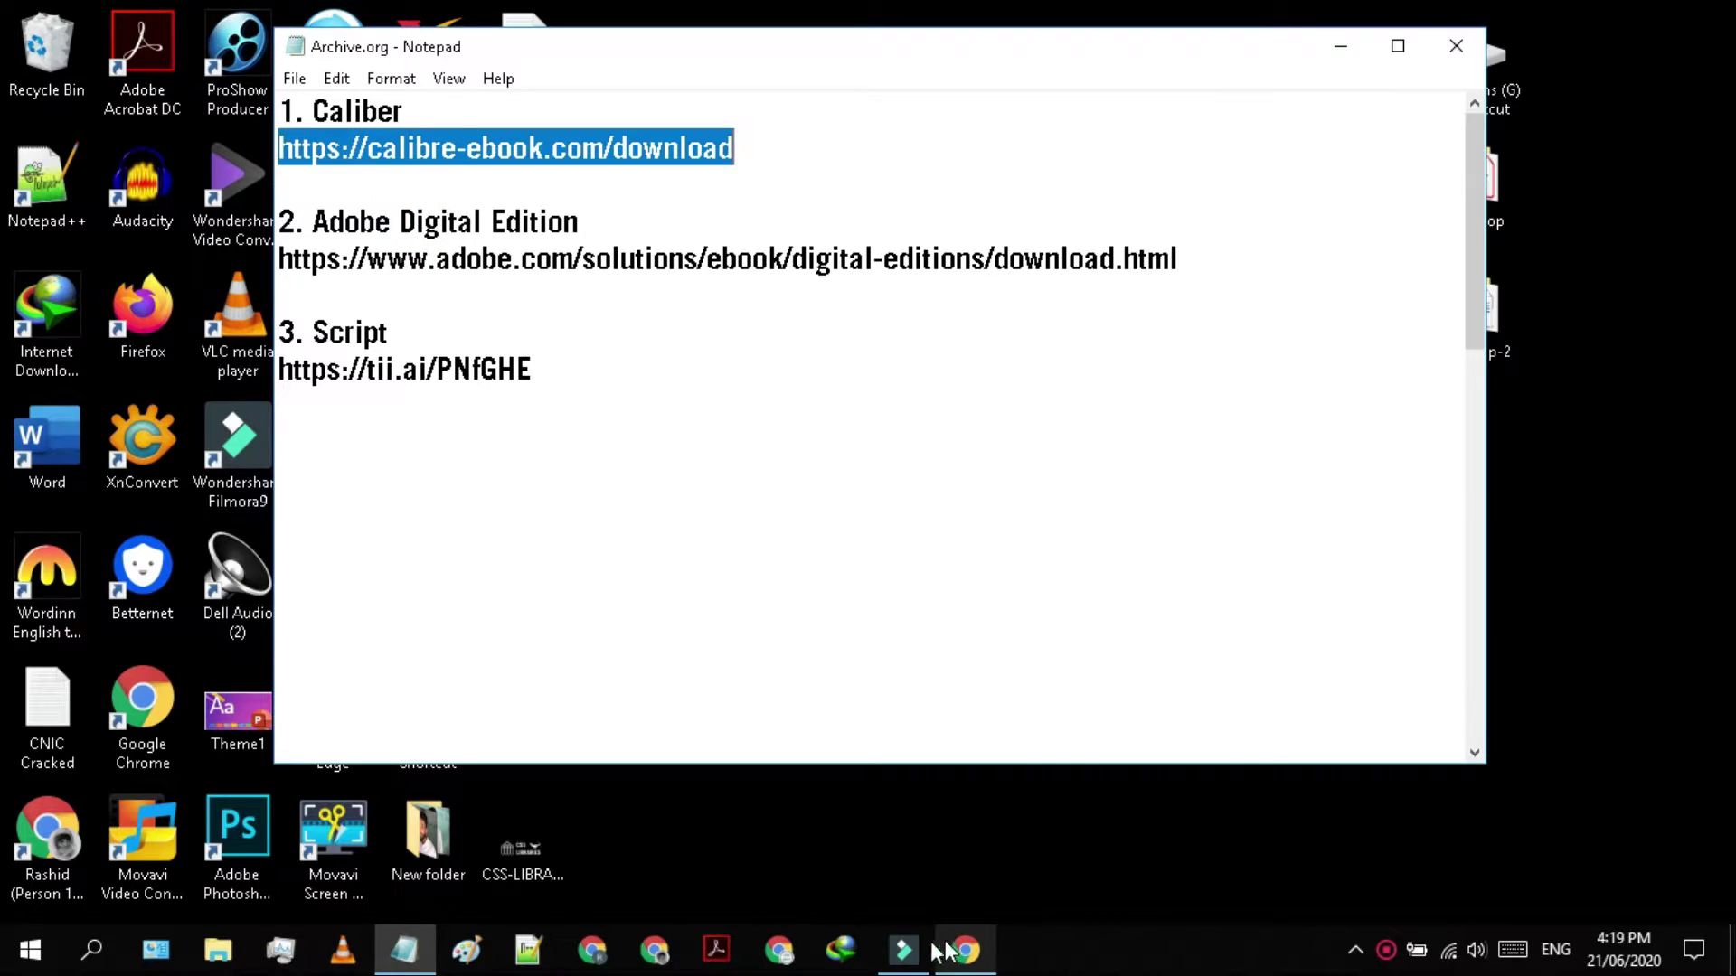
click(962, 949)
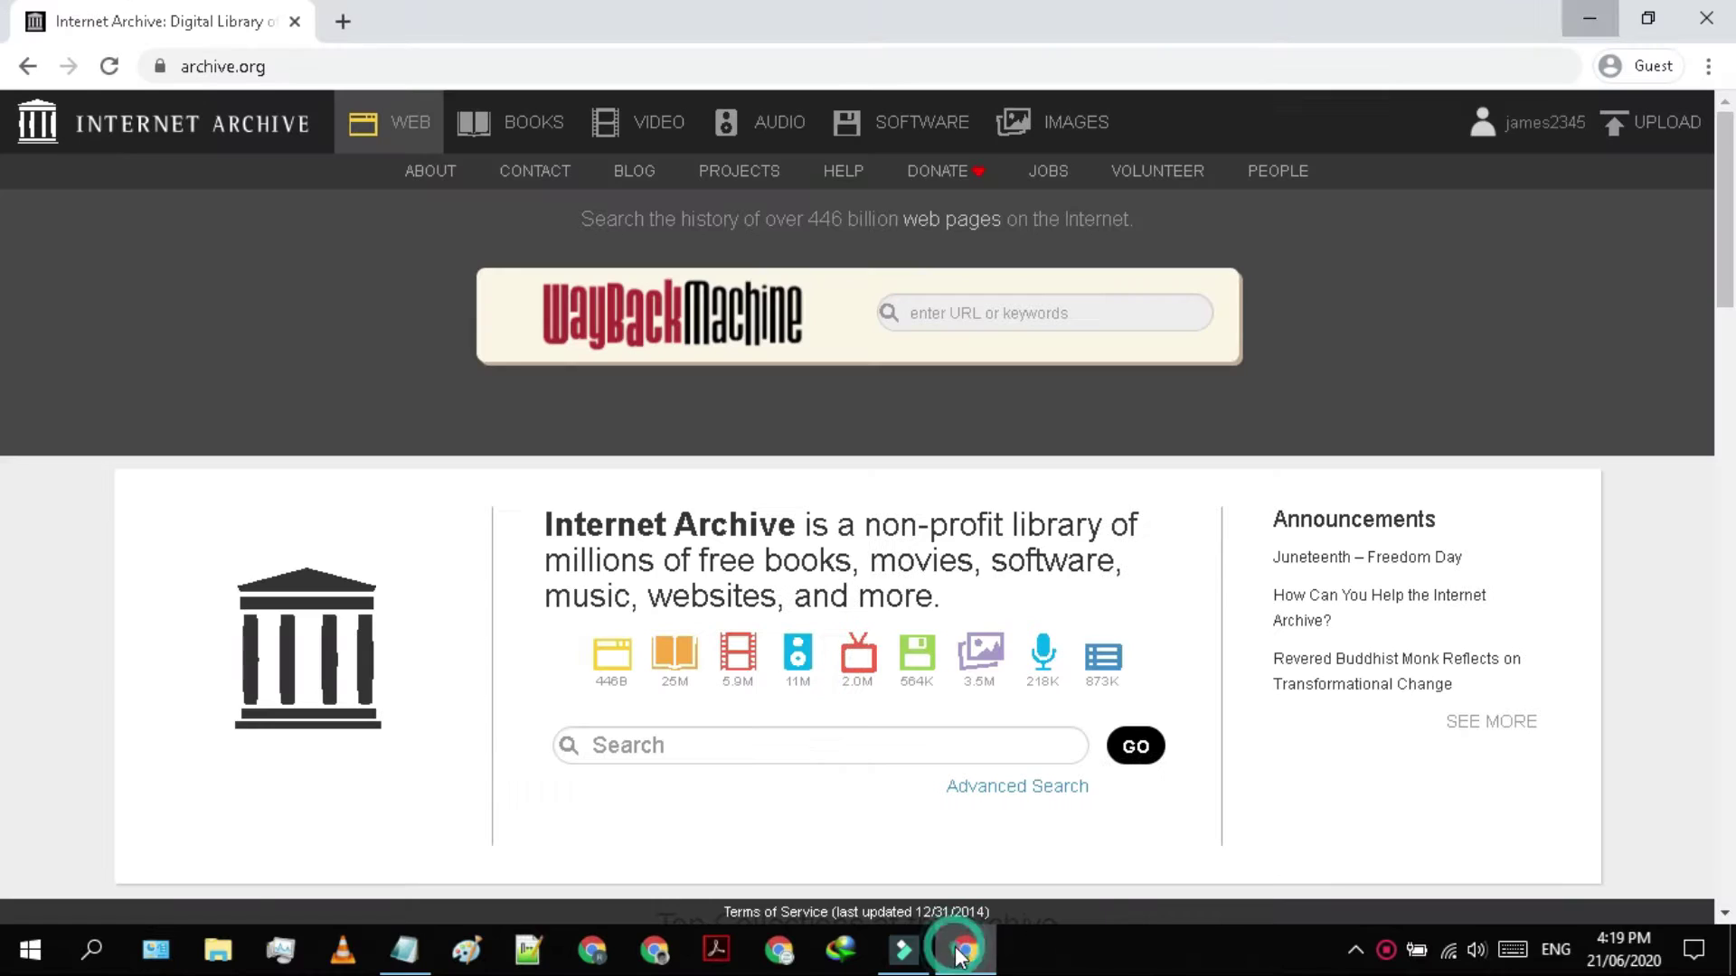
Open calibre's Windows download page in a new tab from the copied link
click(342, 22)
key(ctrl+v)
key(Return)
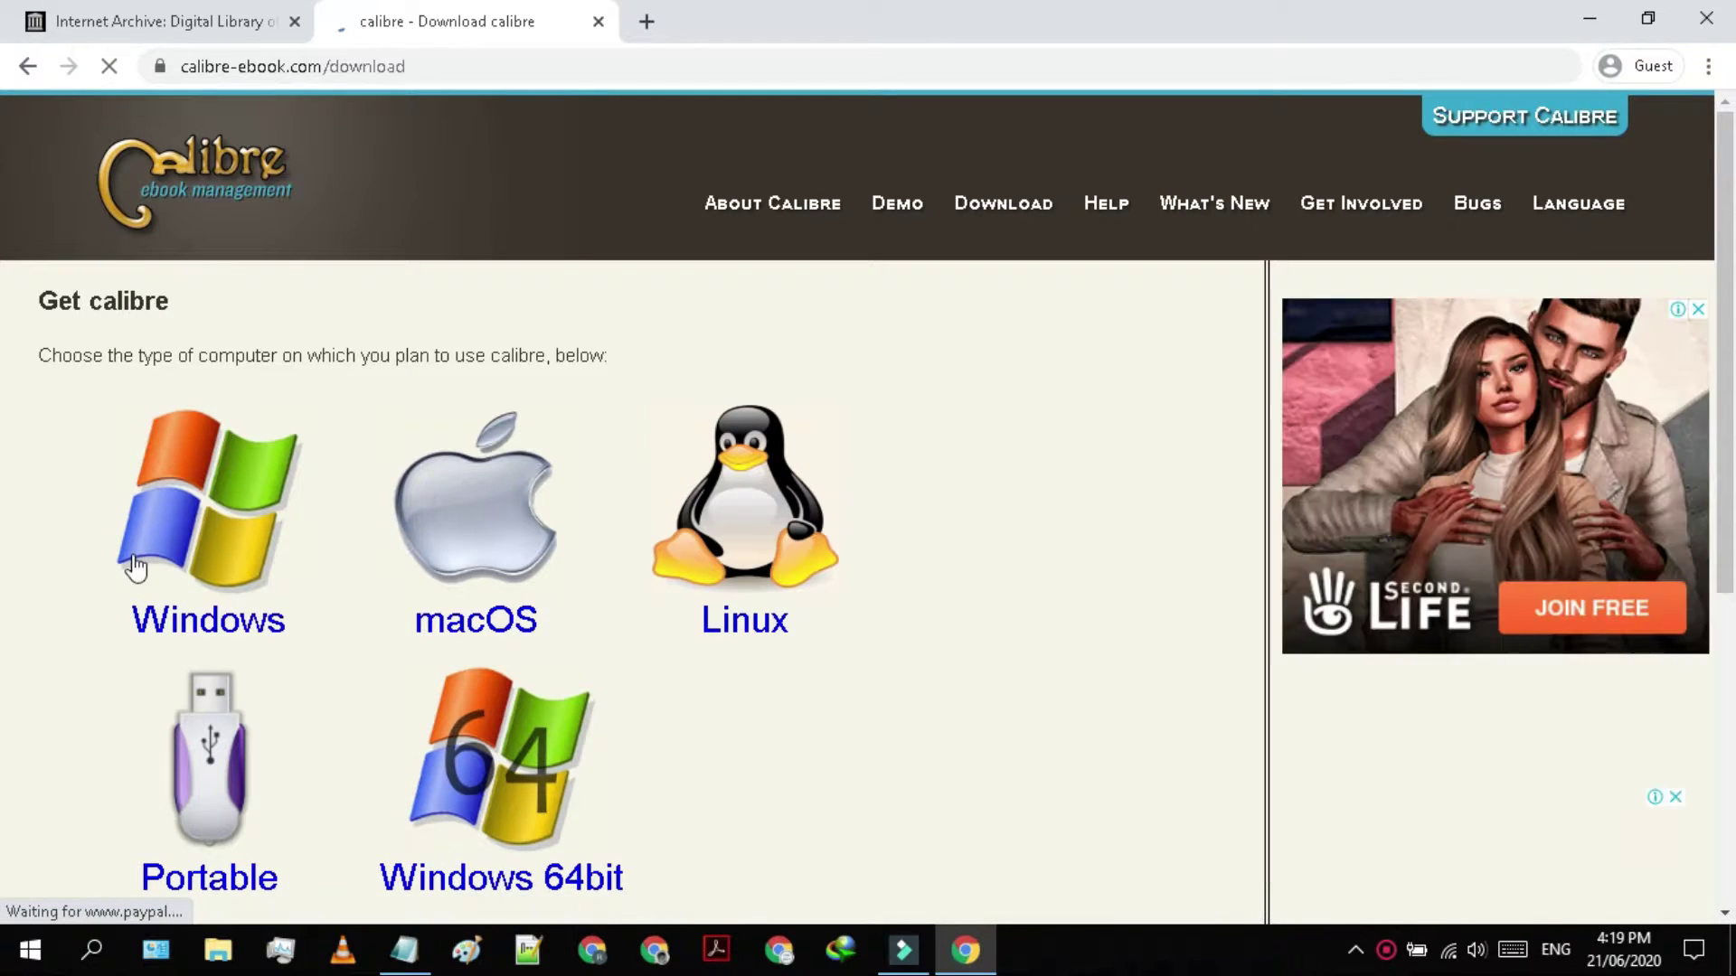
click(186, 489)
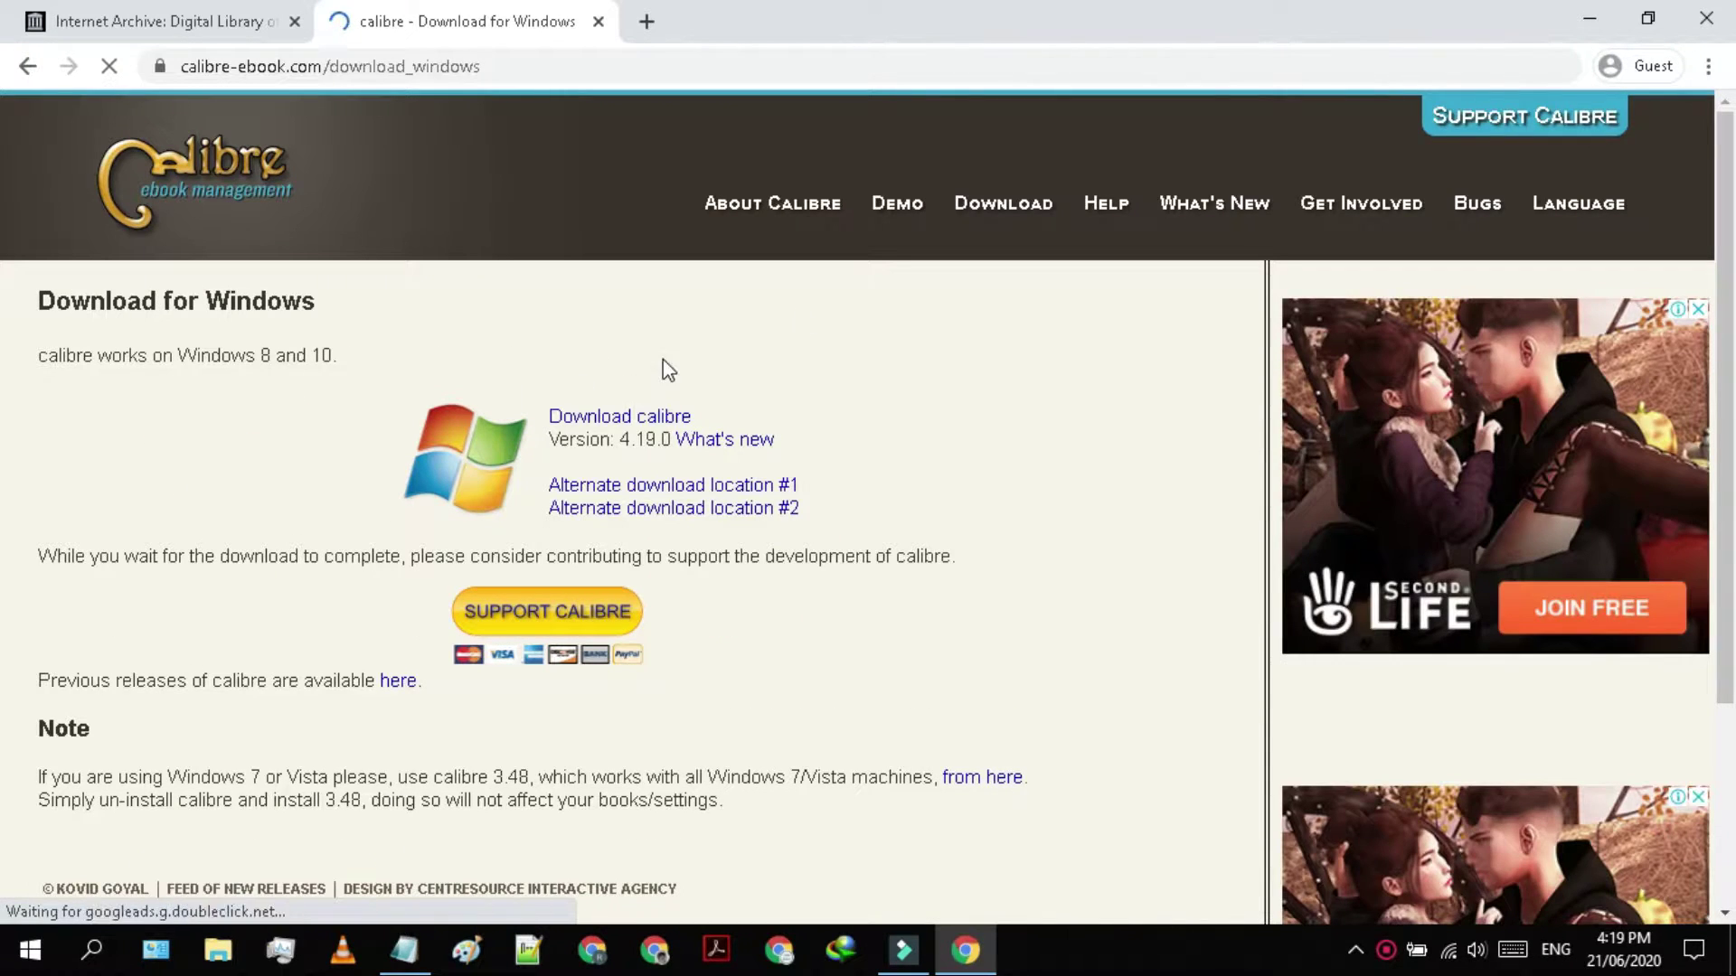
Start and cancel the calibre-4.19.0.msi download, then bring the notes forward
click(592, 425)
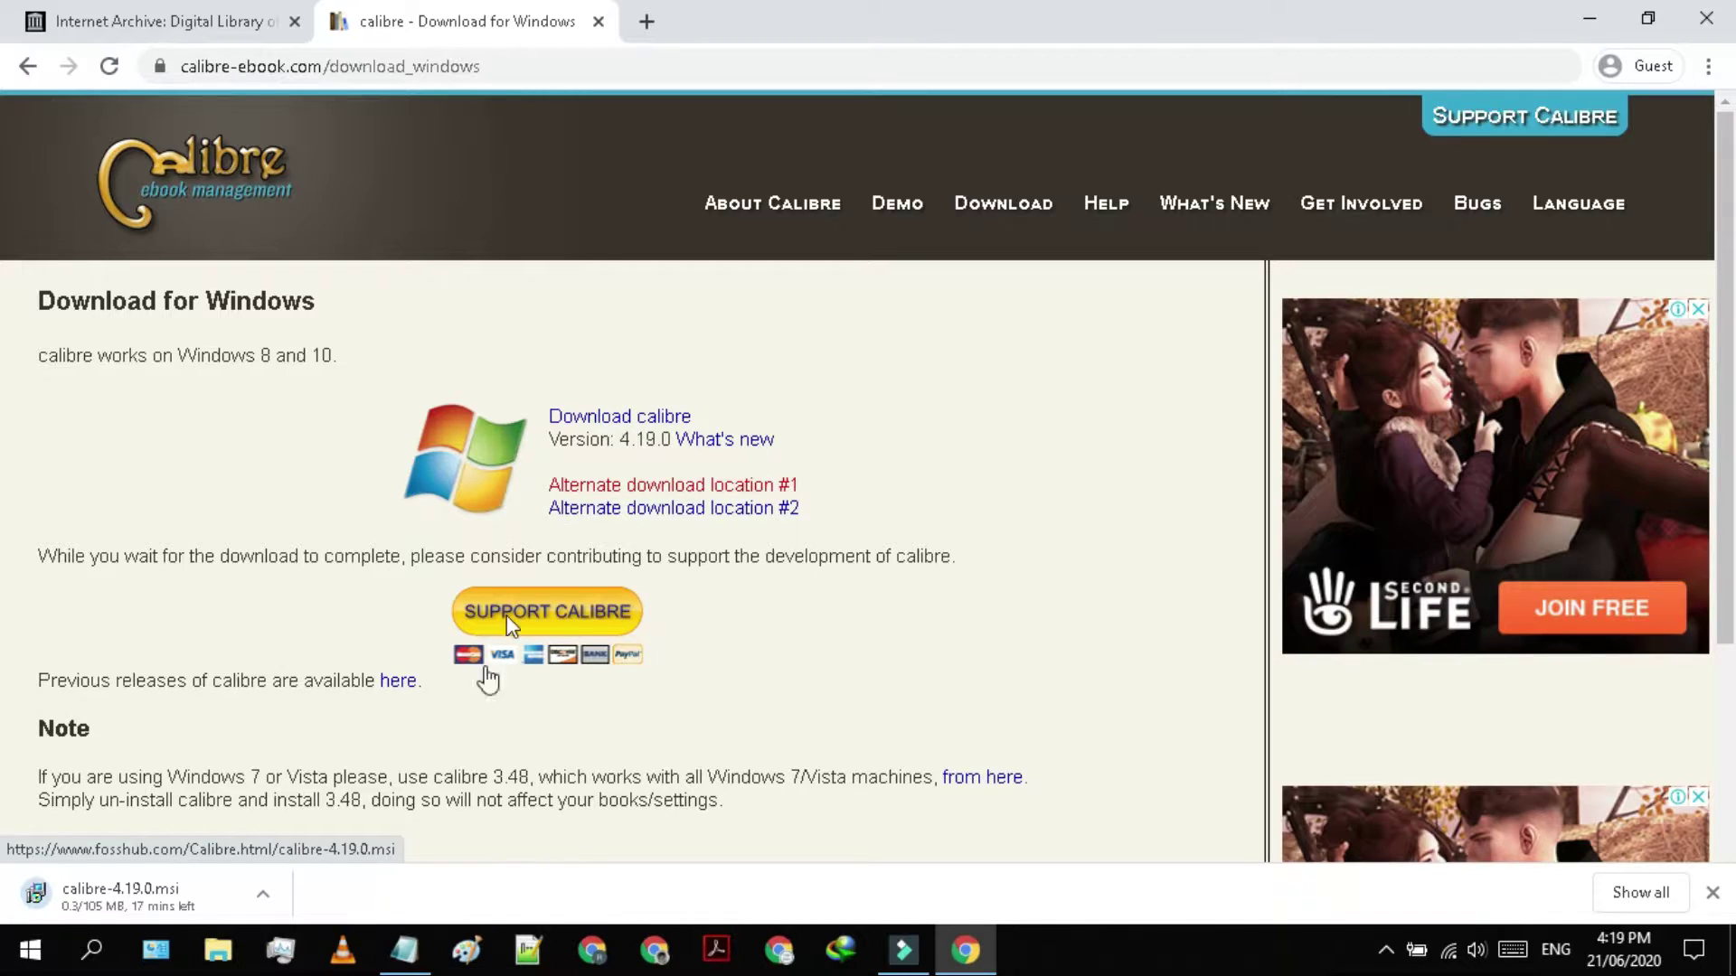
click(274, 890)
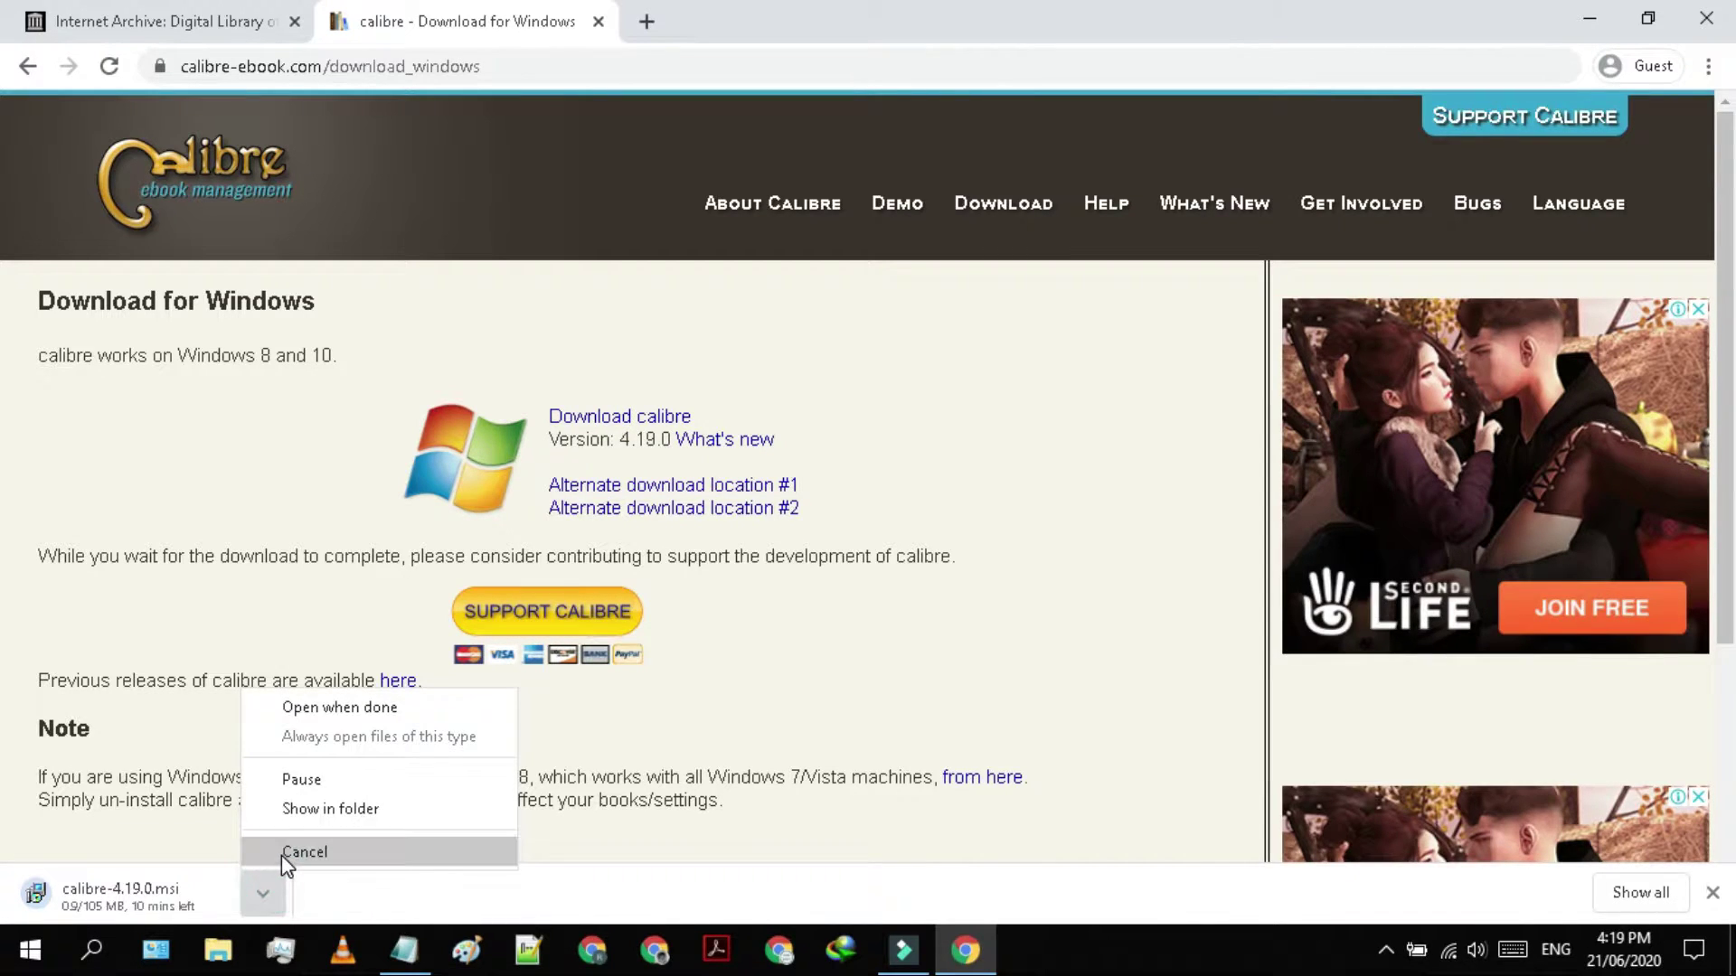
click(280, 853)
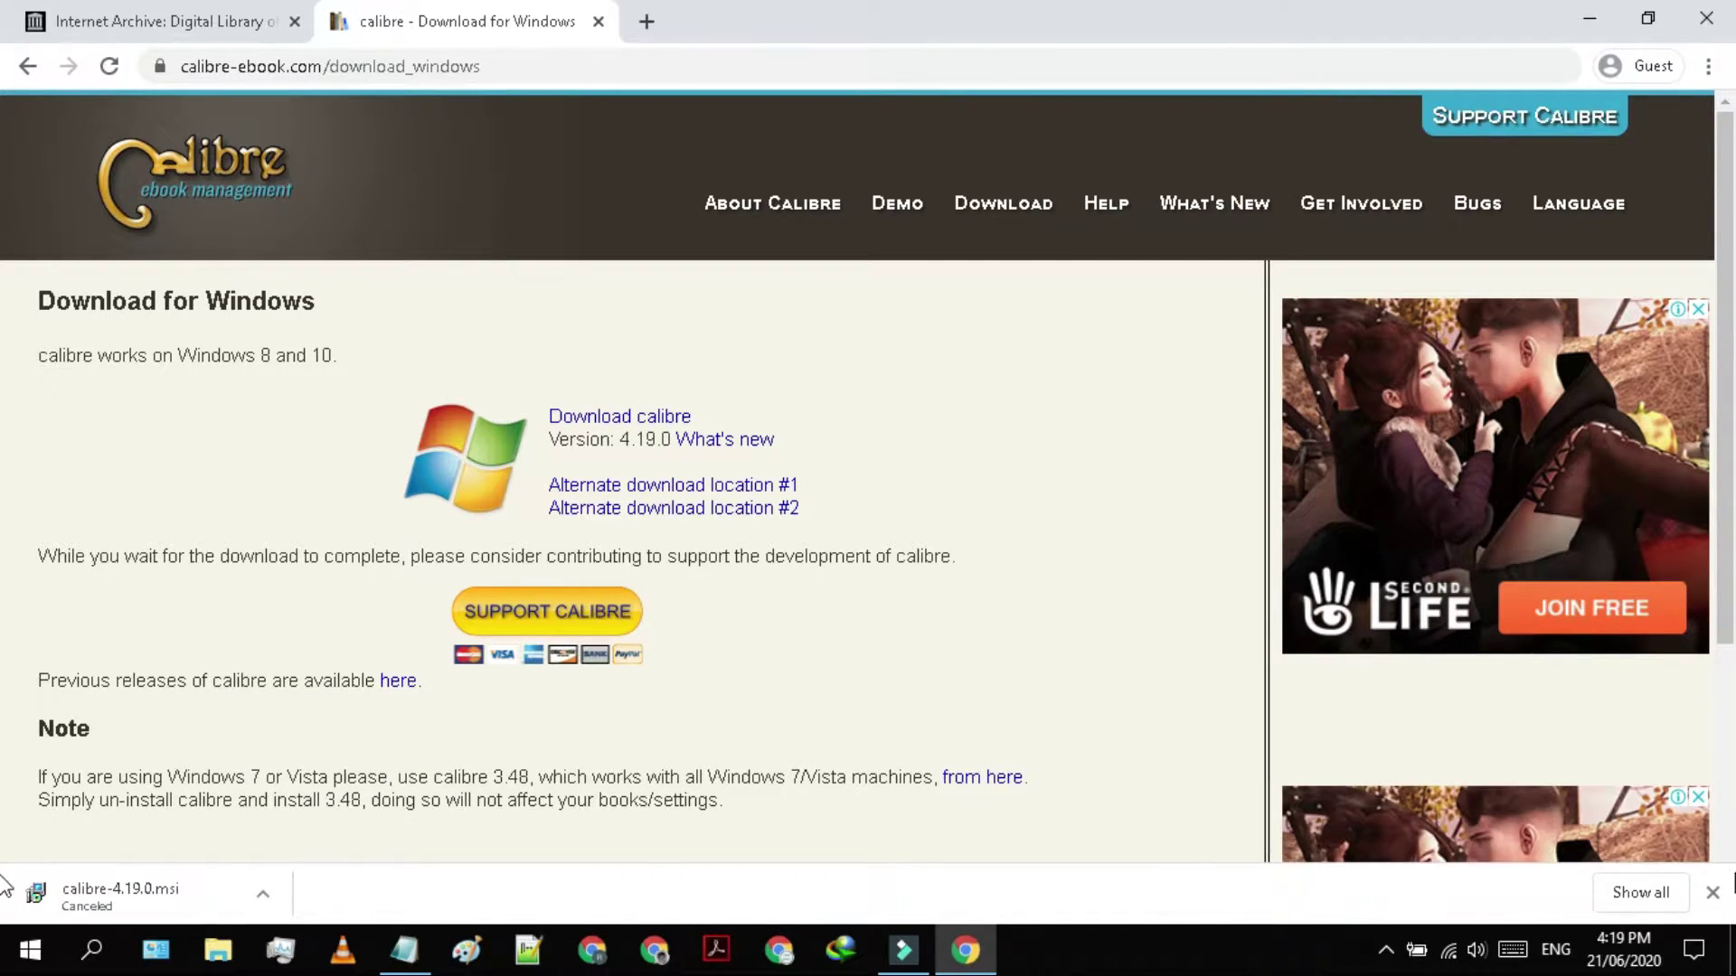
click(1711, 892)
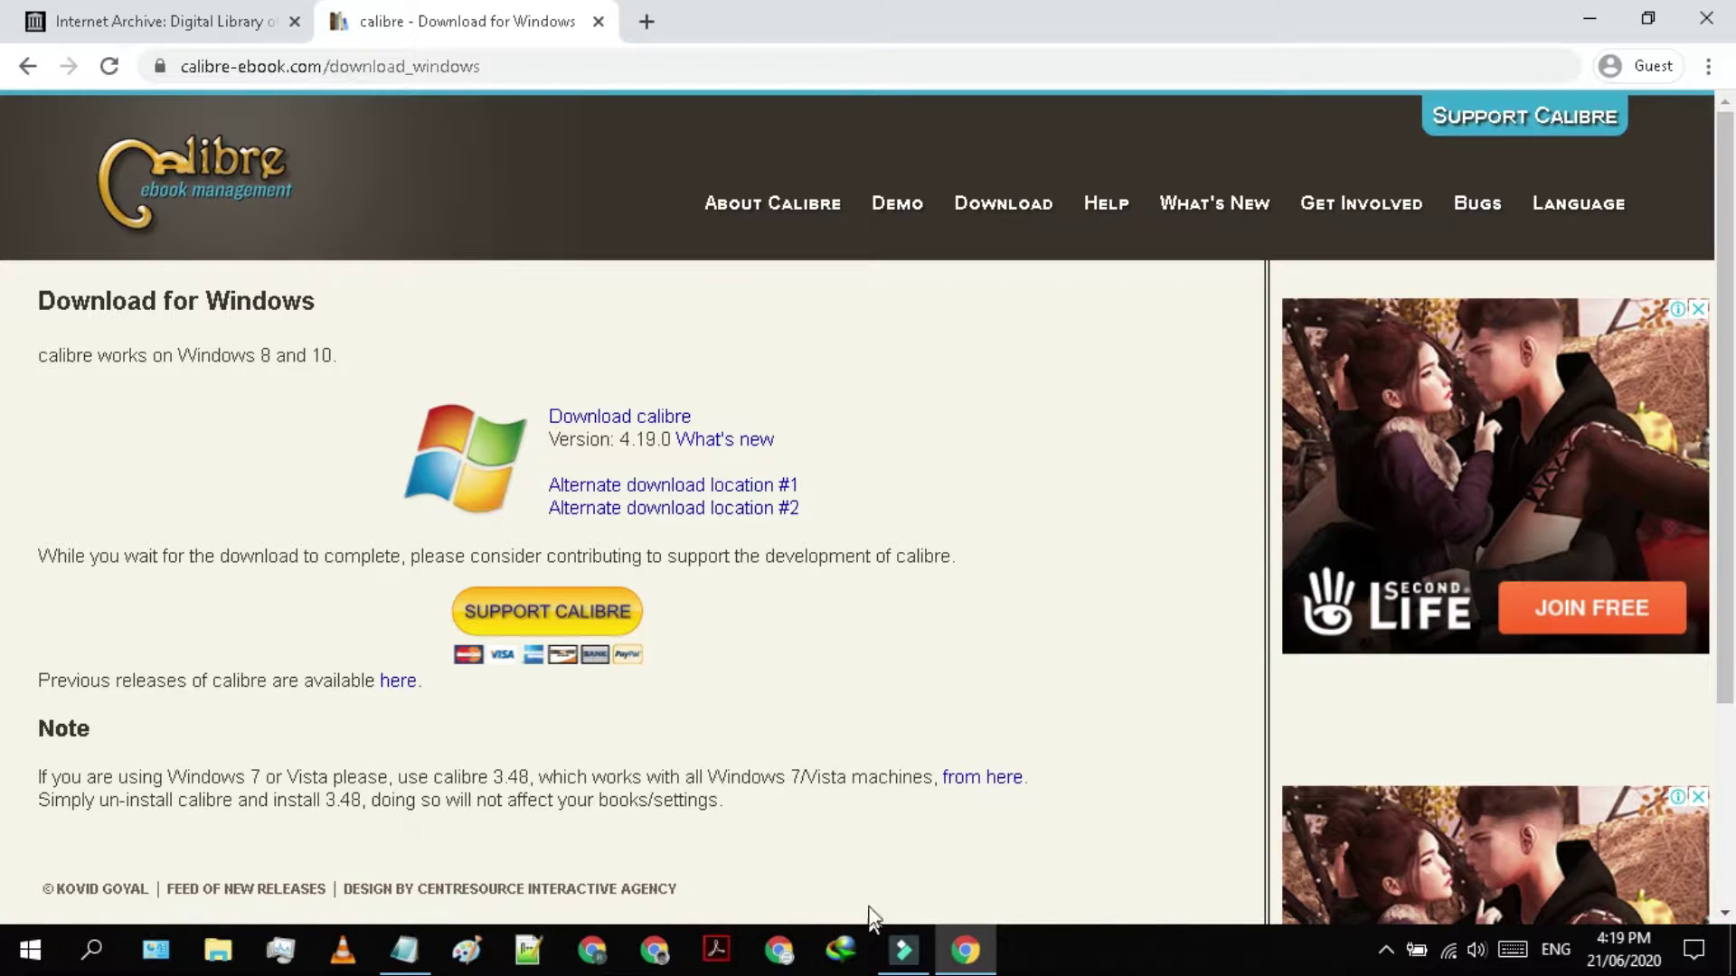
click(405, 949)
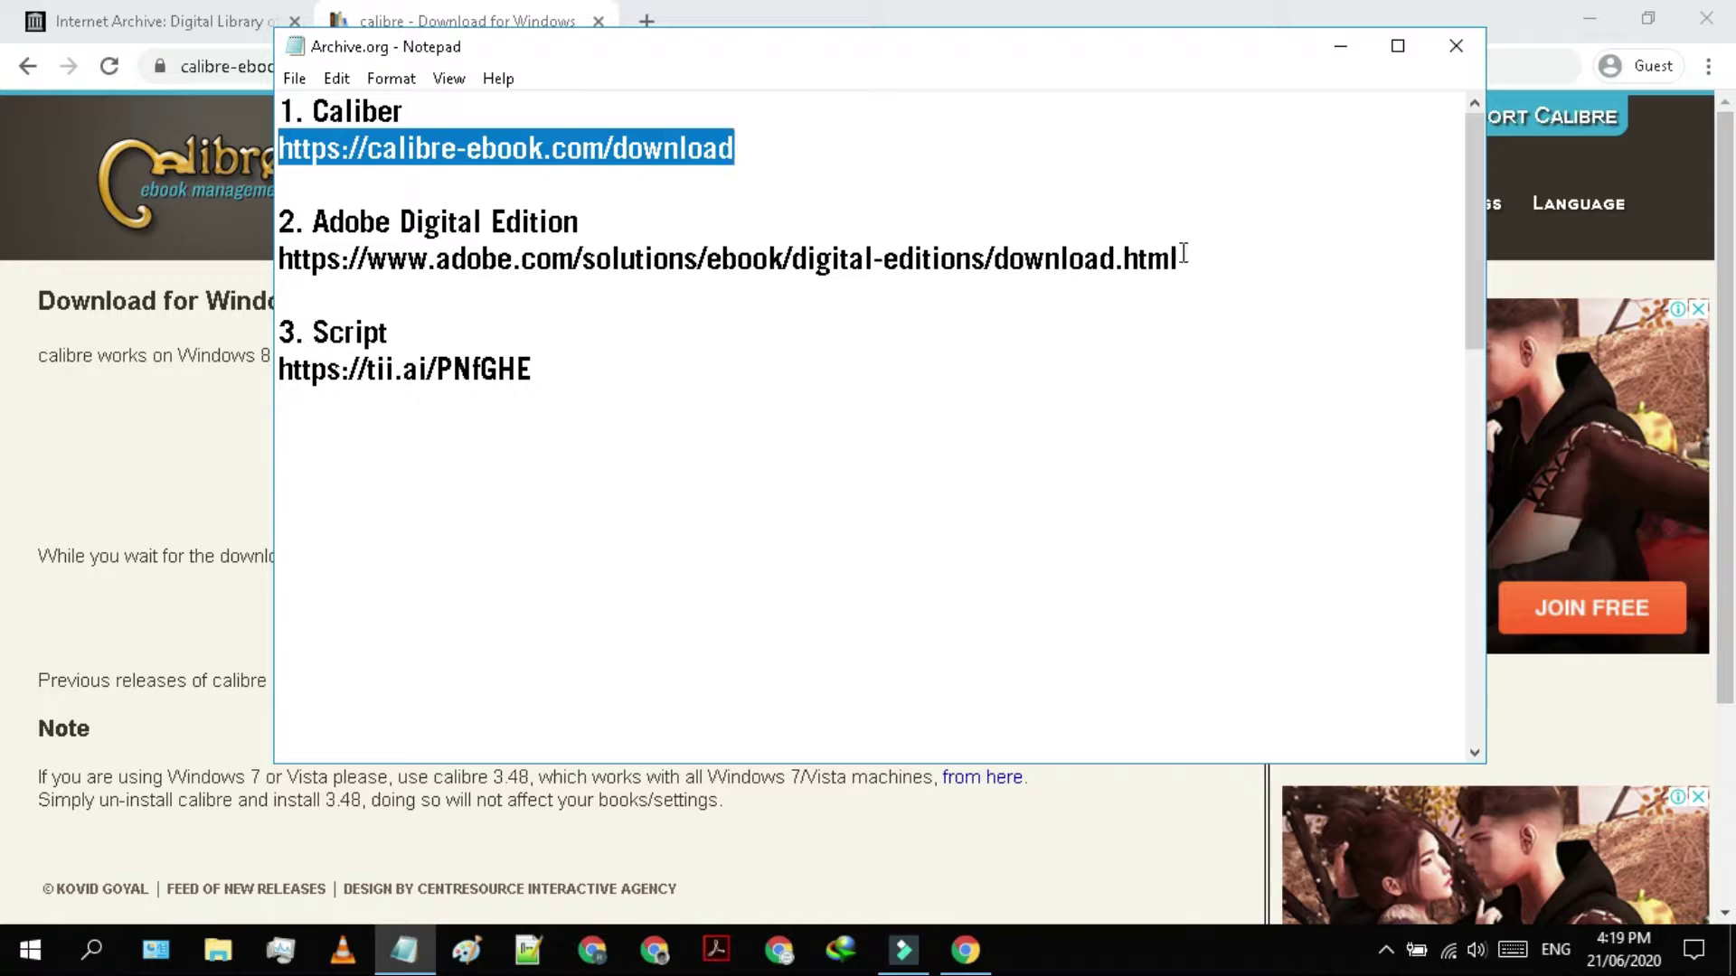
Copy the Adobe Digital Editions download URL from the notes
drag(1183, 257, 295, 257)
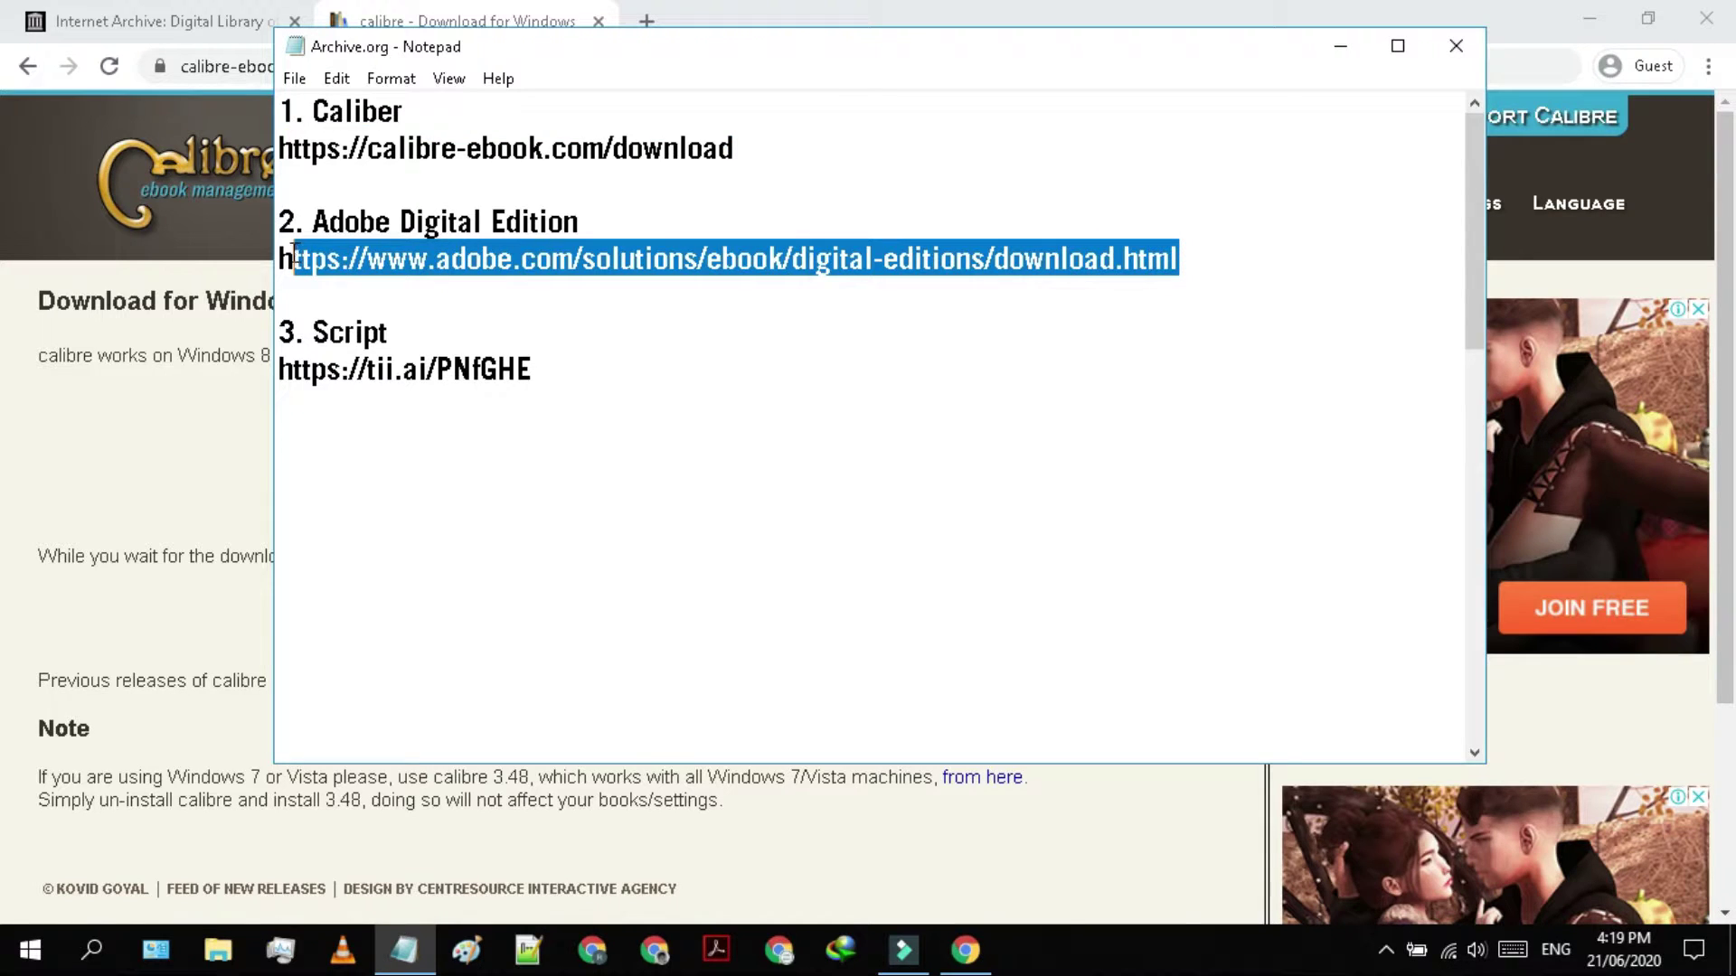
right_click(346, 254)
click(419, 344)
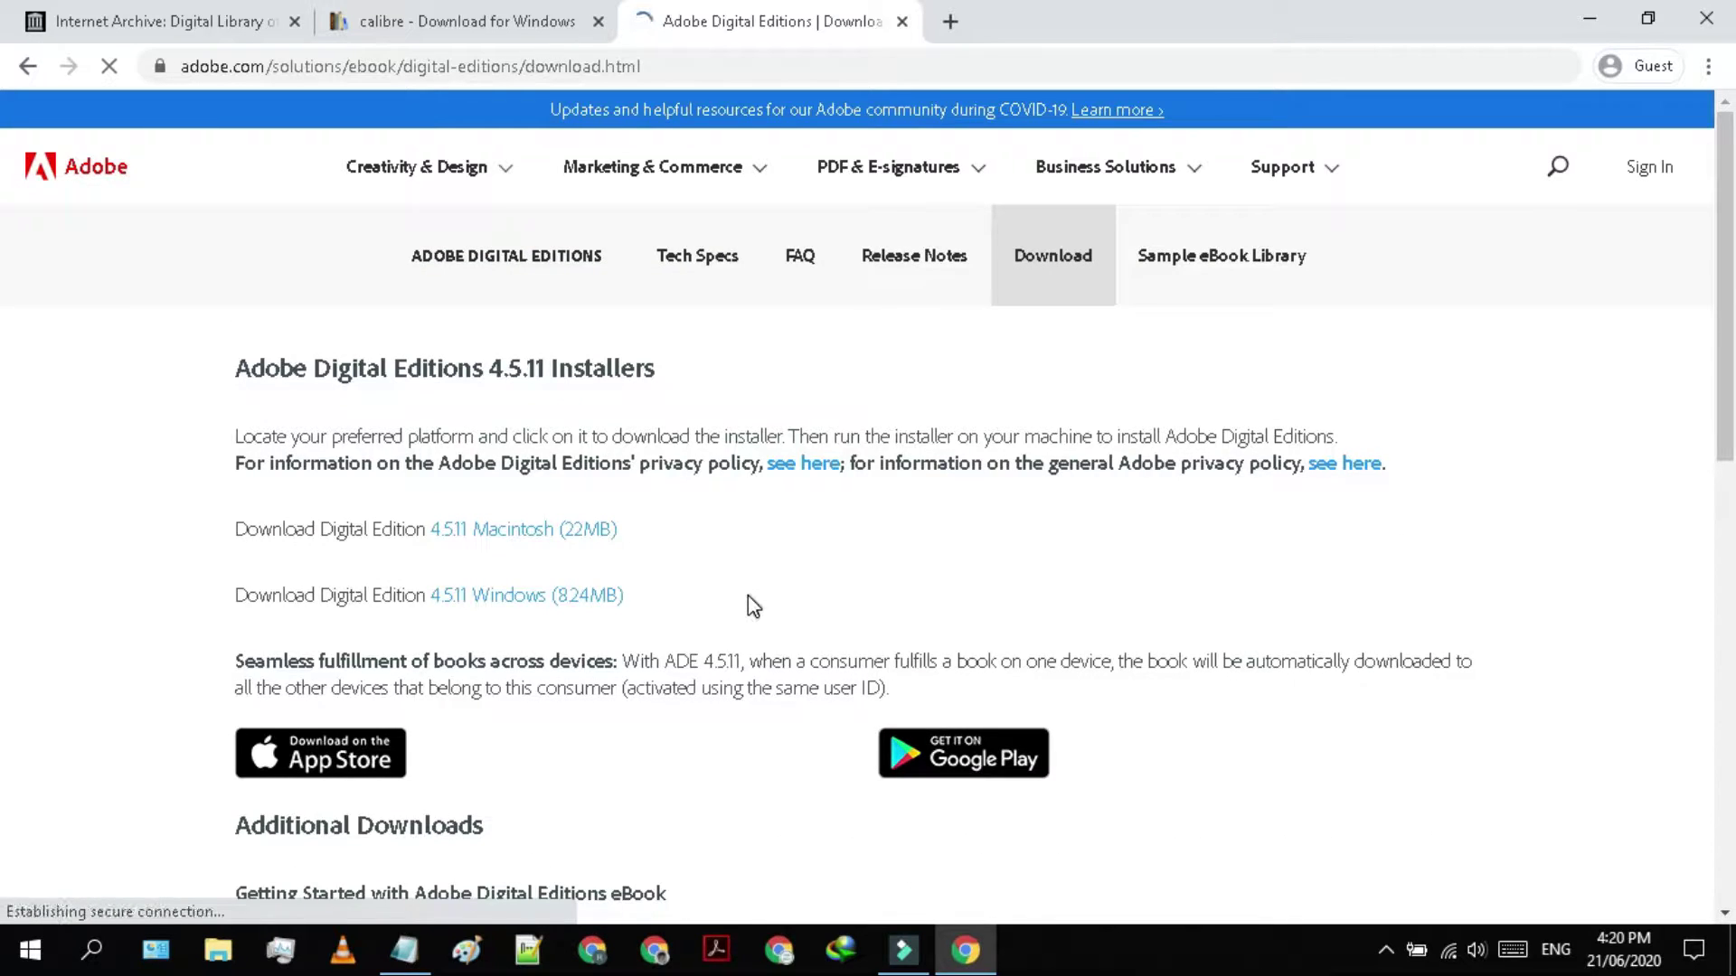
Start and then cancel the Adobe Digital Editions 4.5.11 Windows installer download
click(237, 594)
shift+click(637, 597)
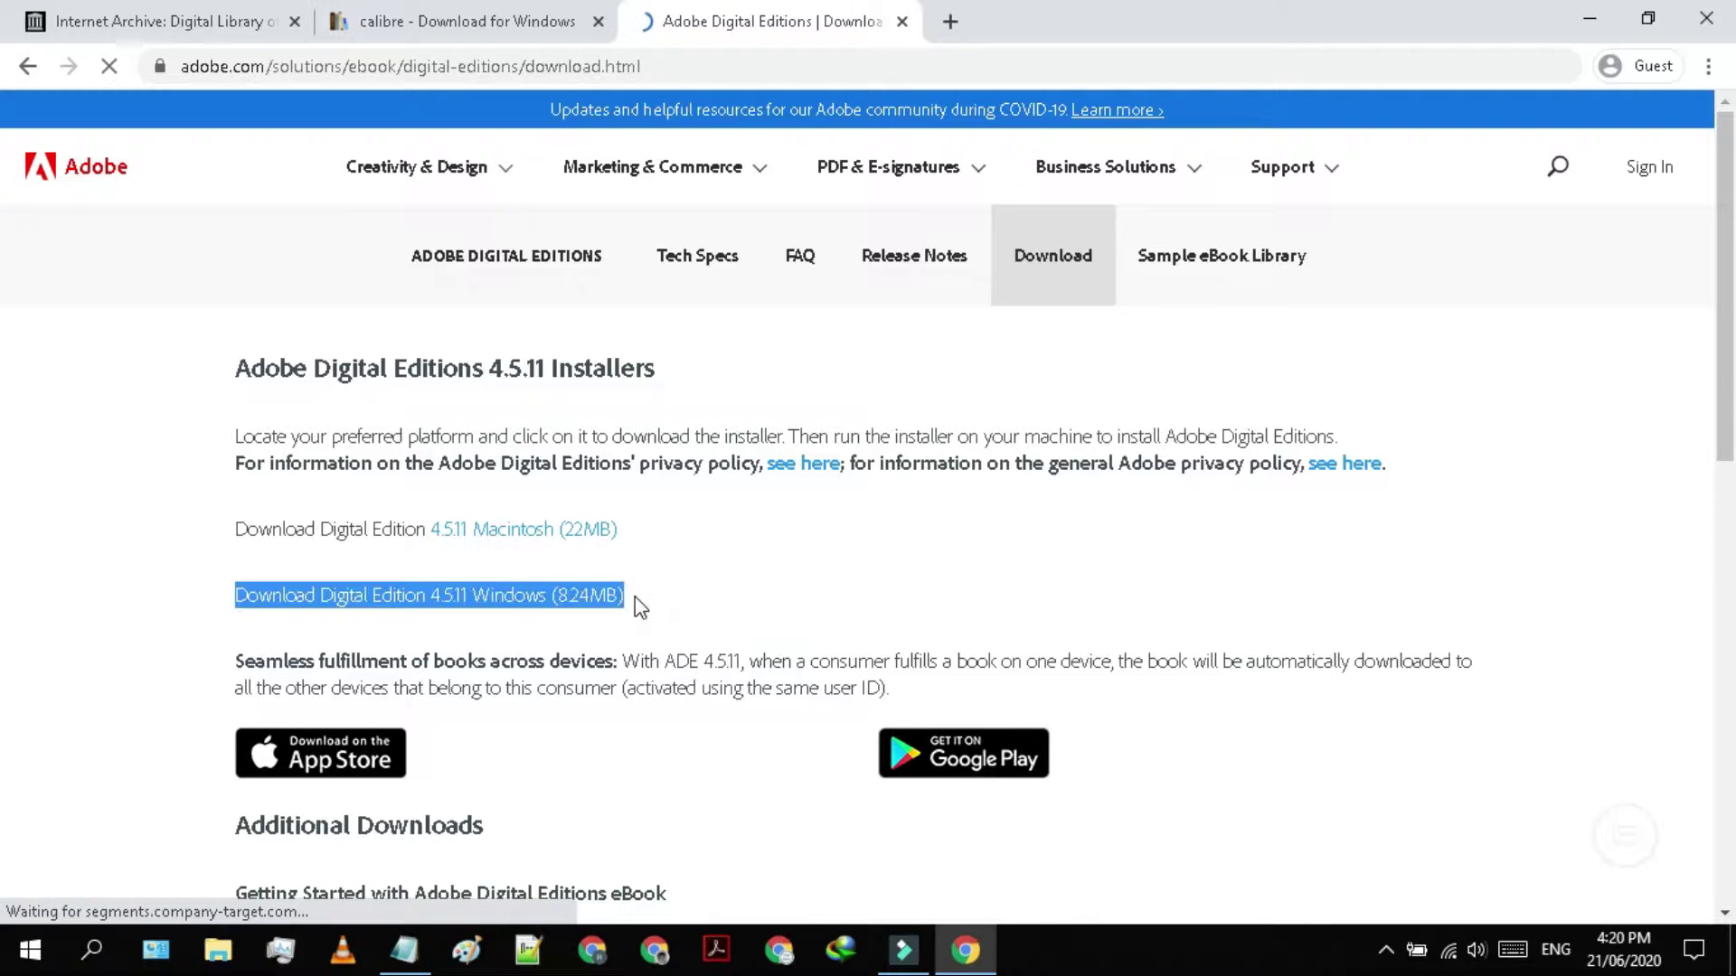
click(635, 595)
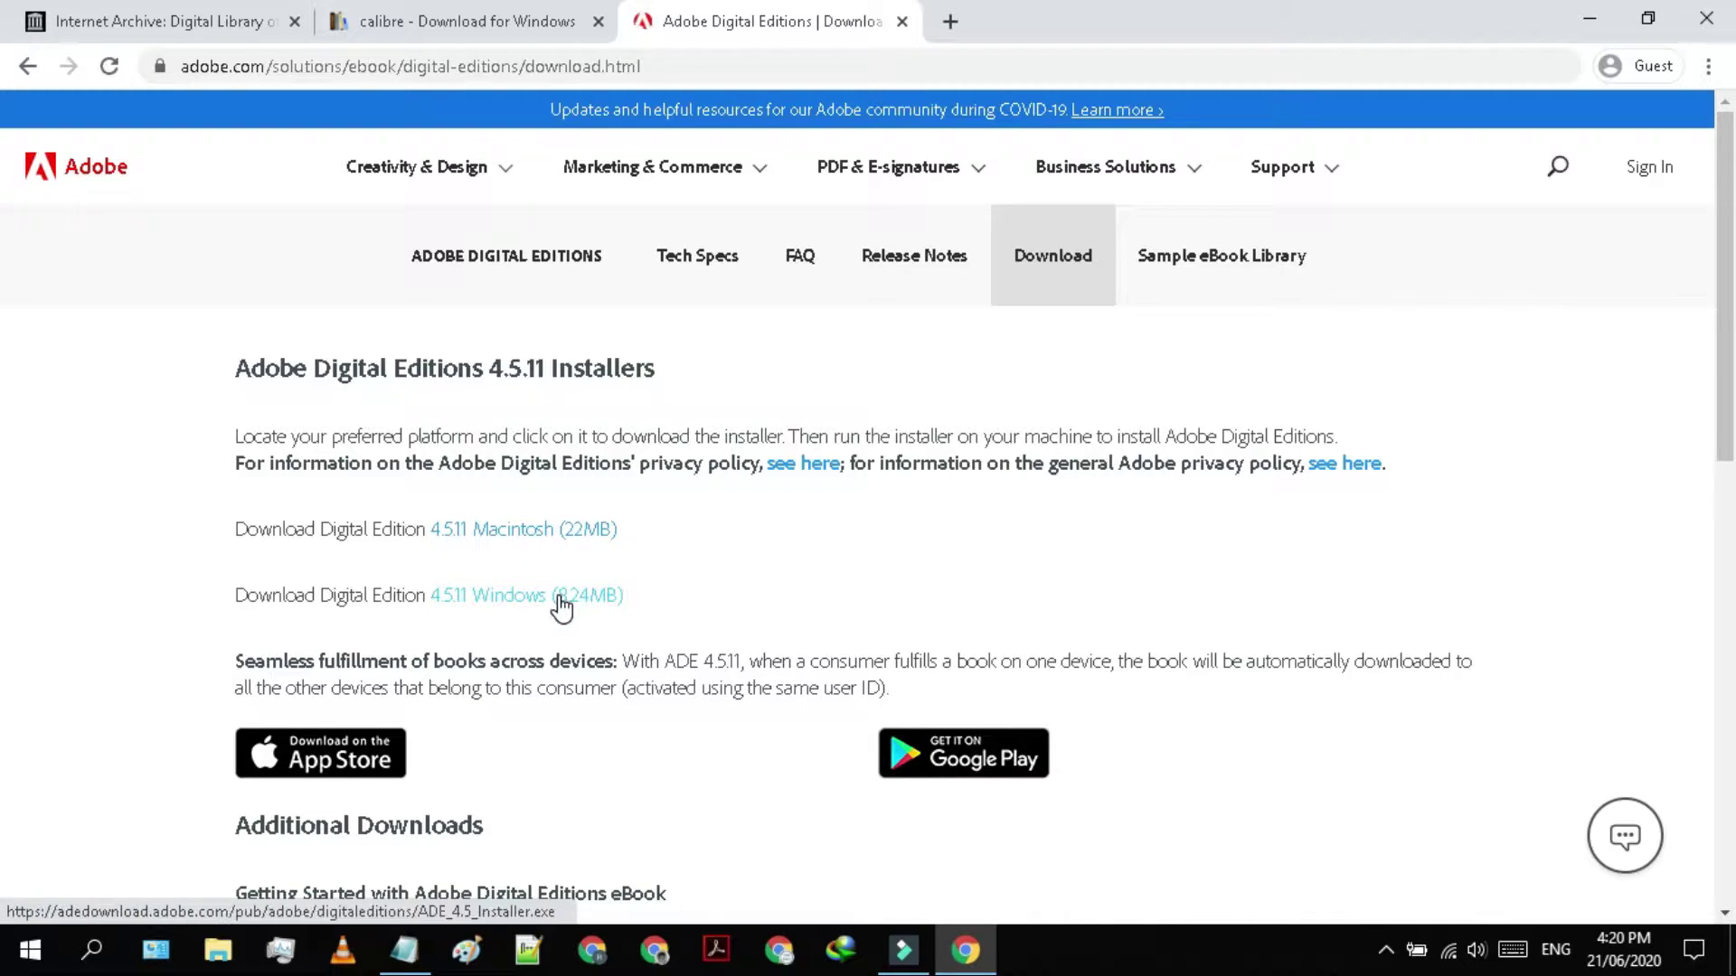
click(263, 896)
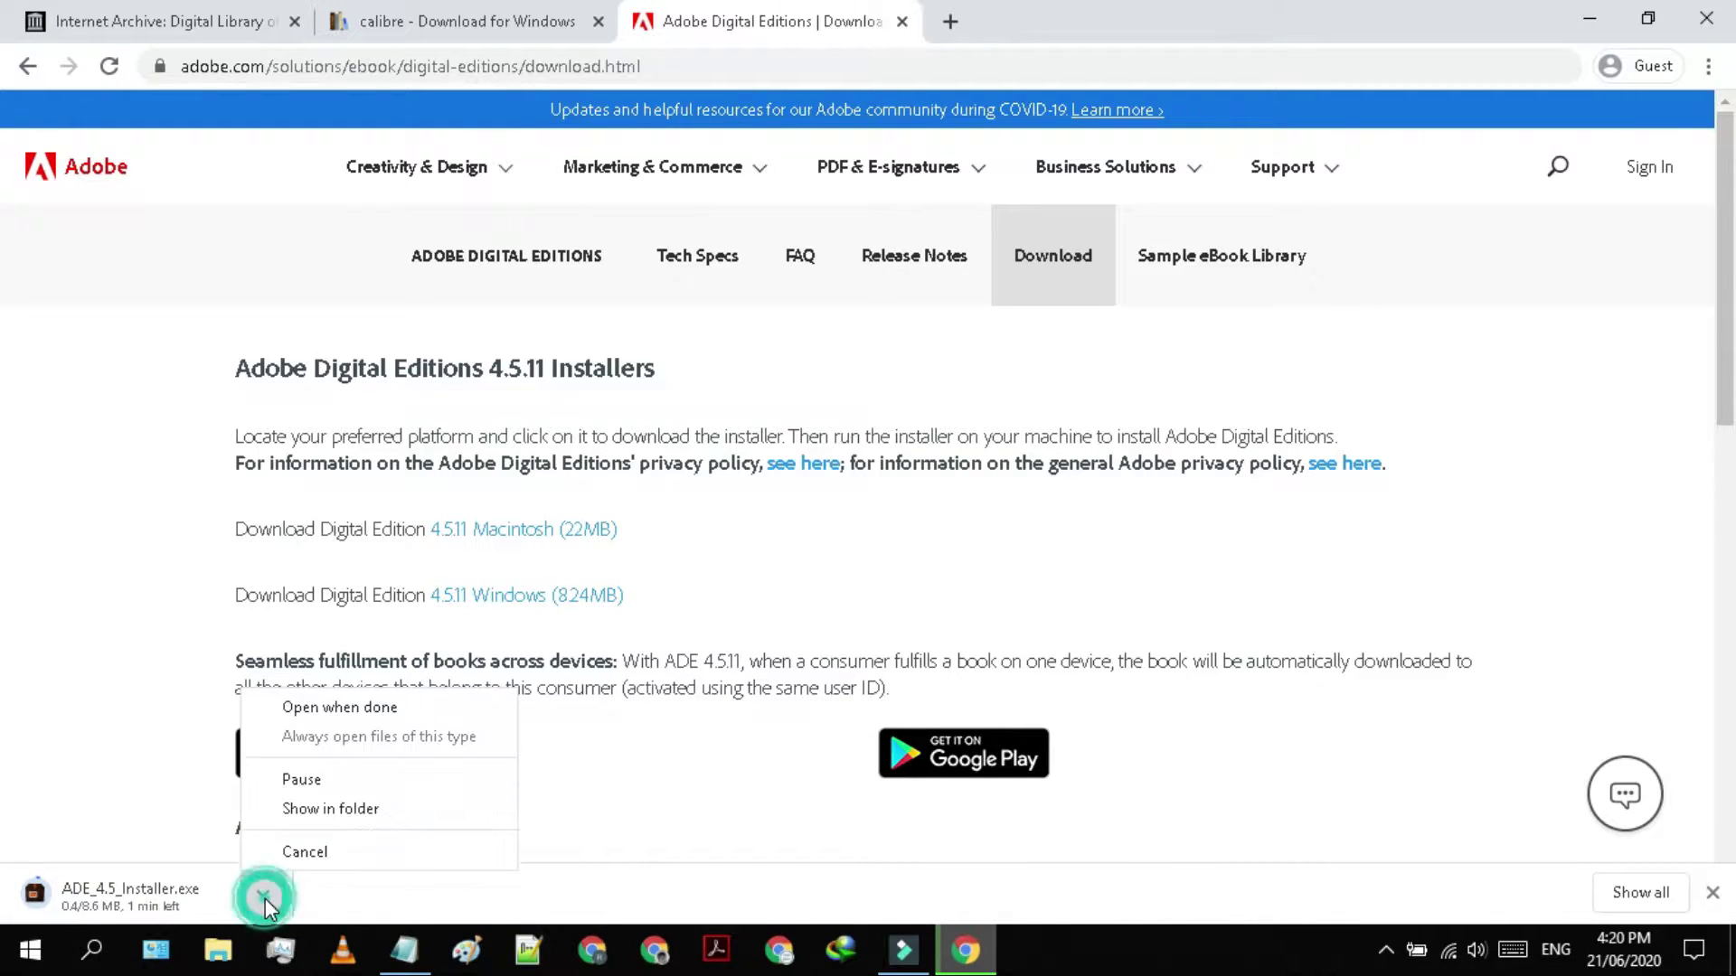
click(321, 850)
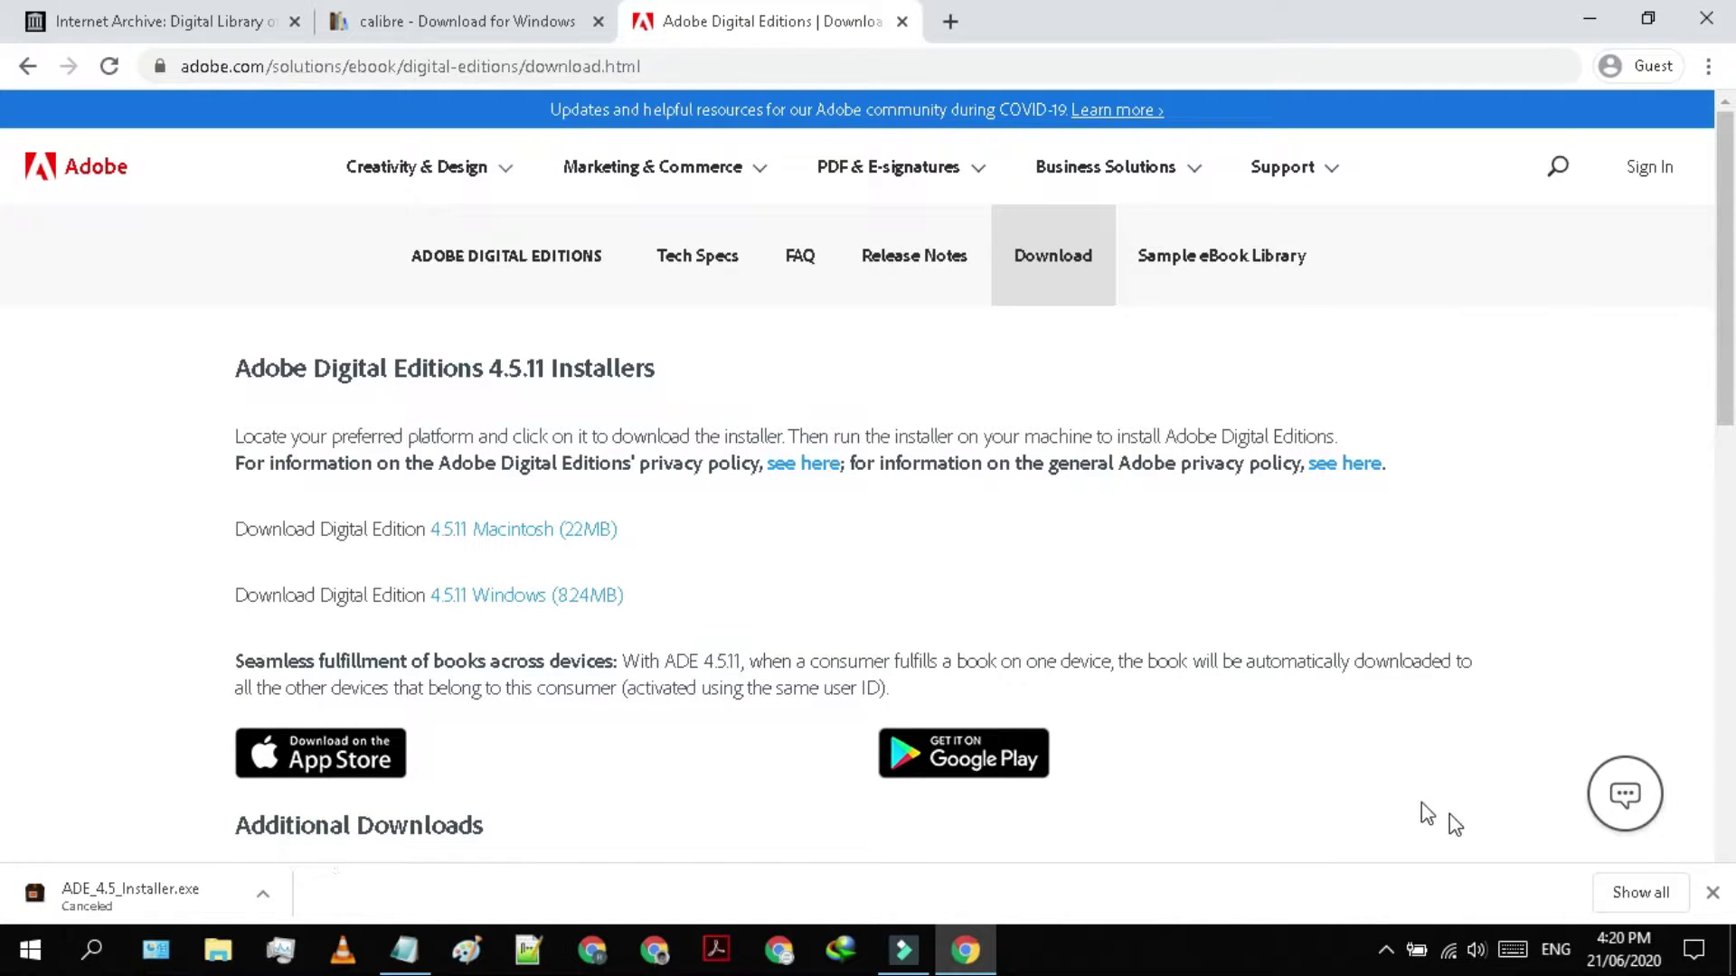
click(1711, 895)
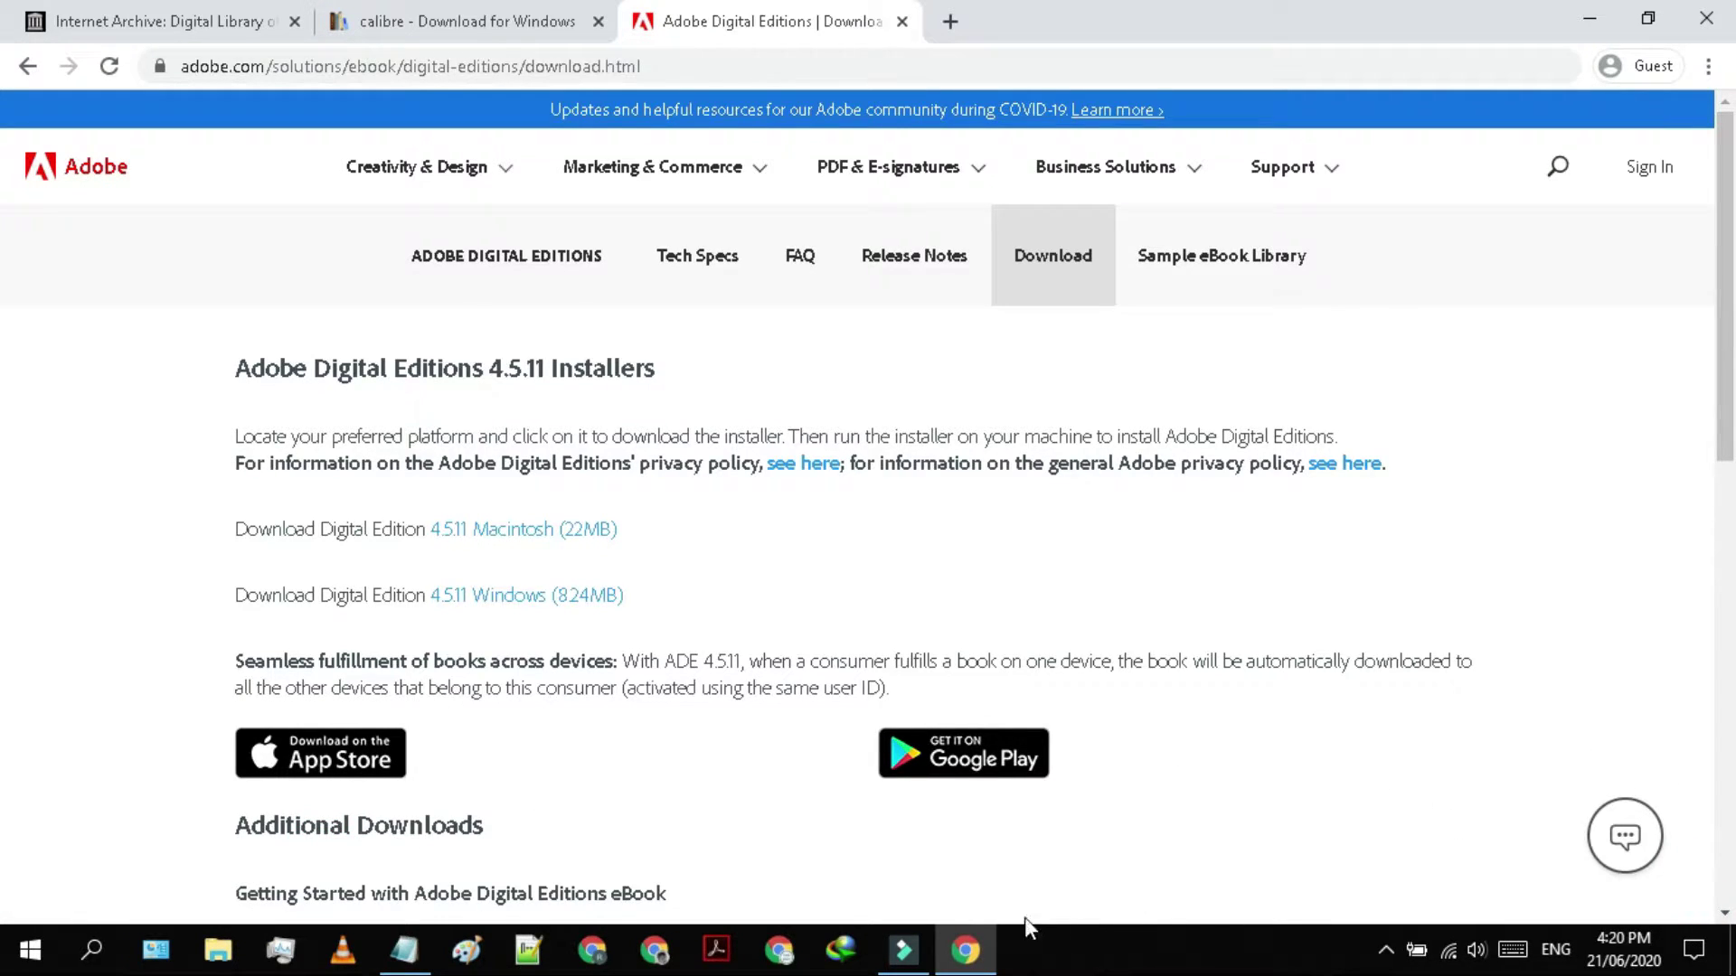
Copy the tii.ai script link from the notes and open a new Chrome tab
click(404, 949)
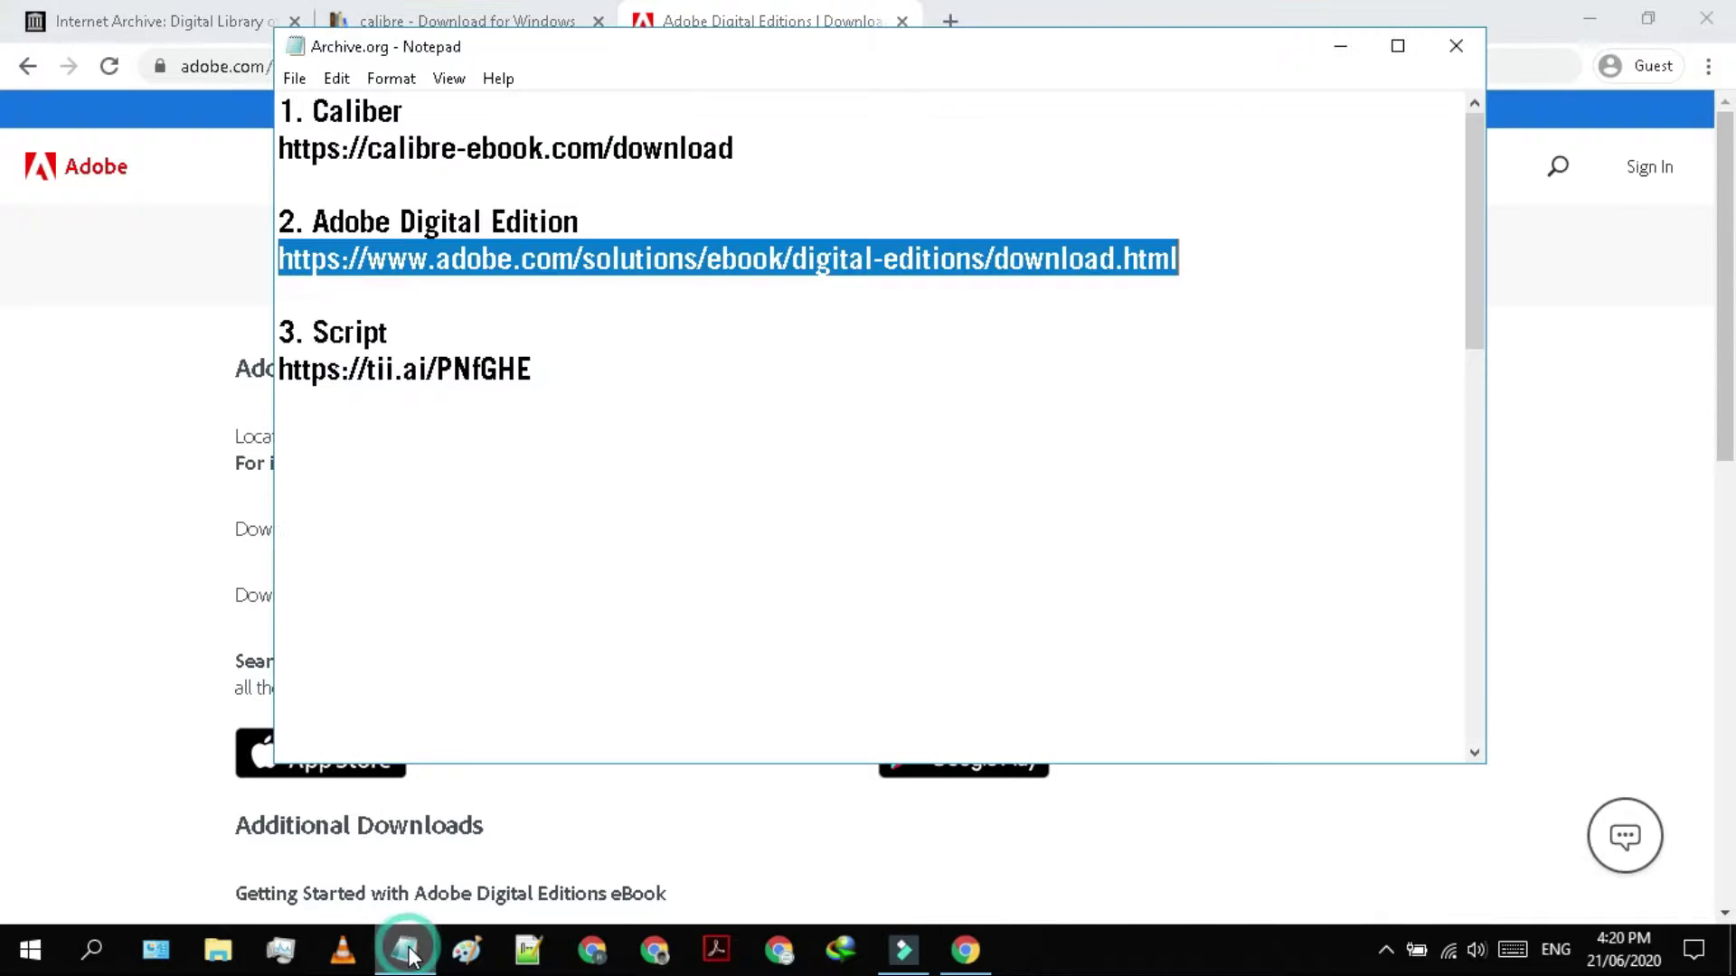
drag(540, 375, 286, 378)
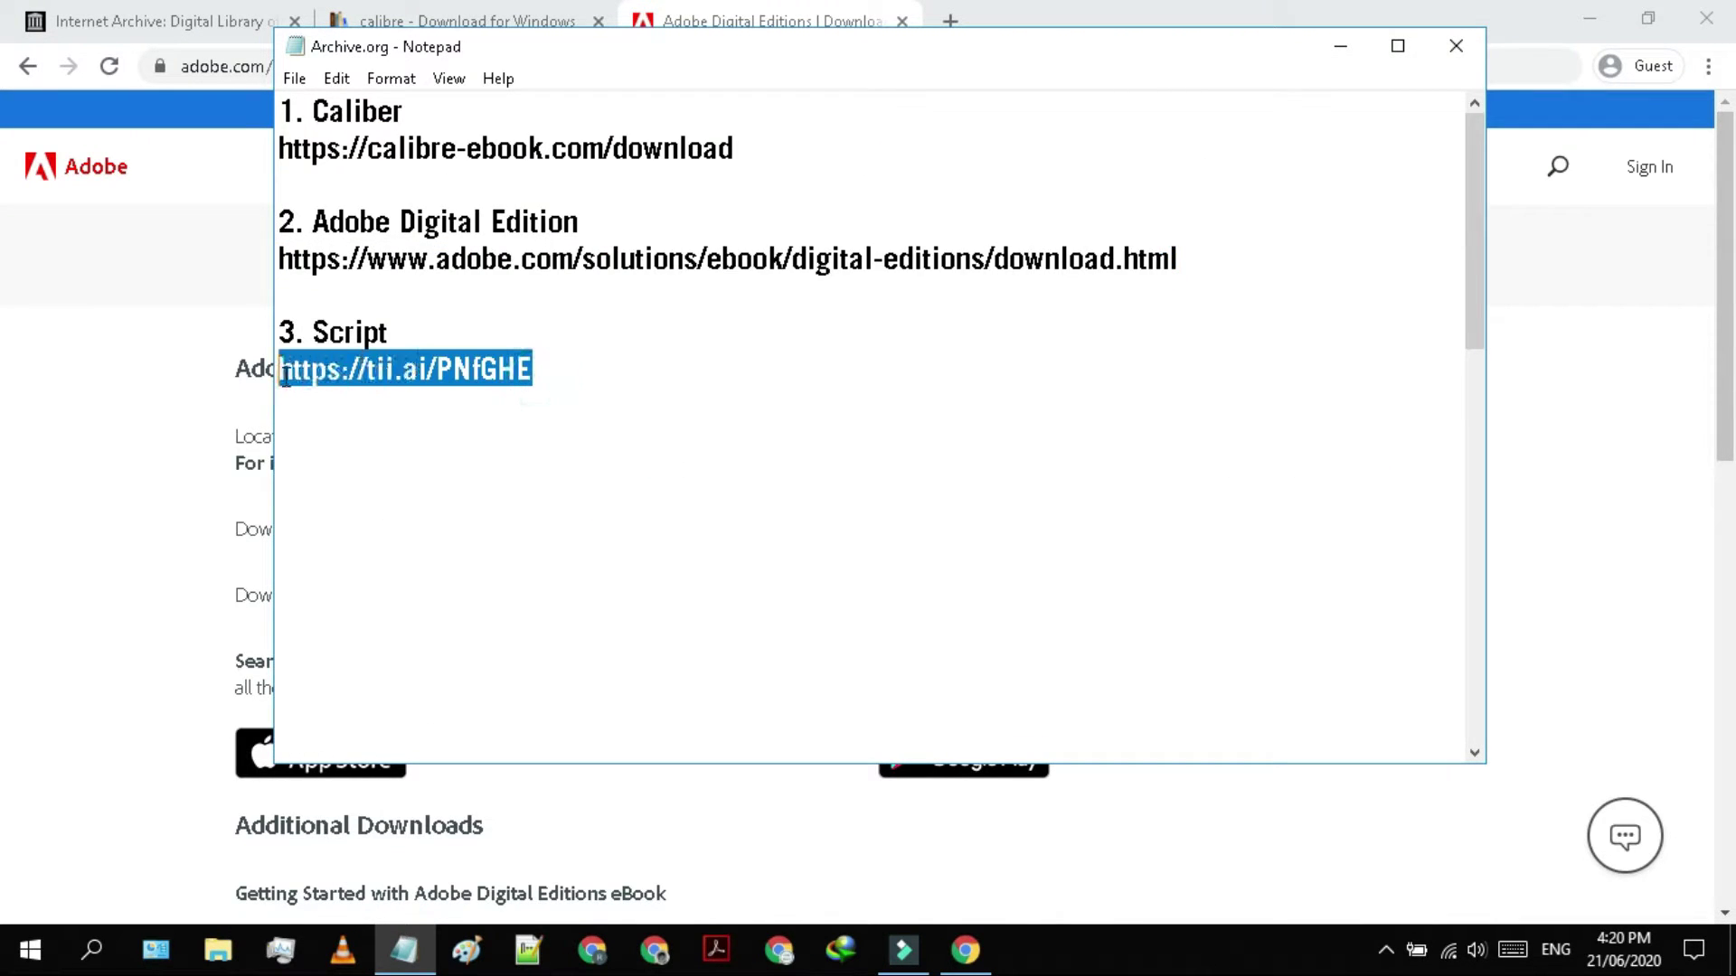
right_click(284, 378)
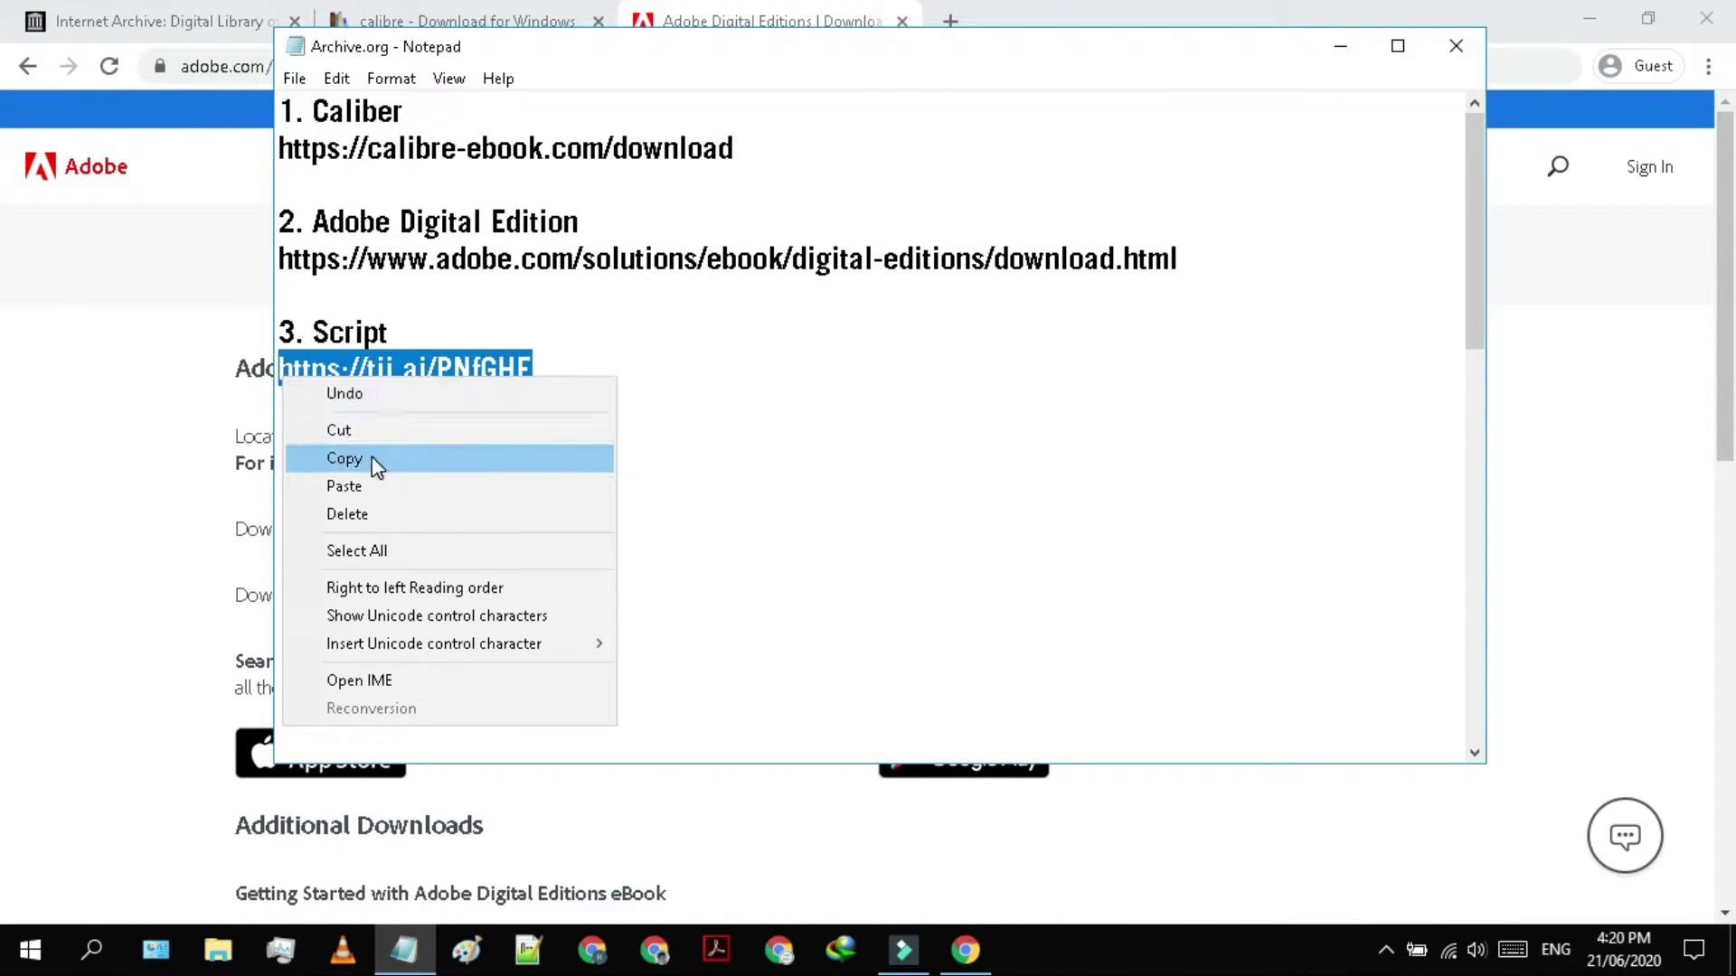
click(371, 461)
click(758, 4)
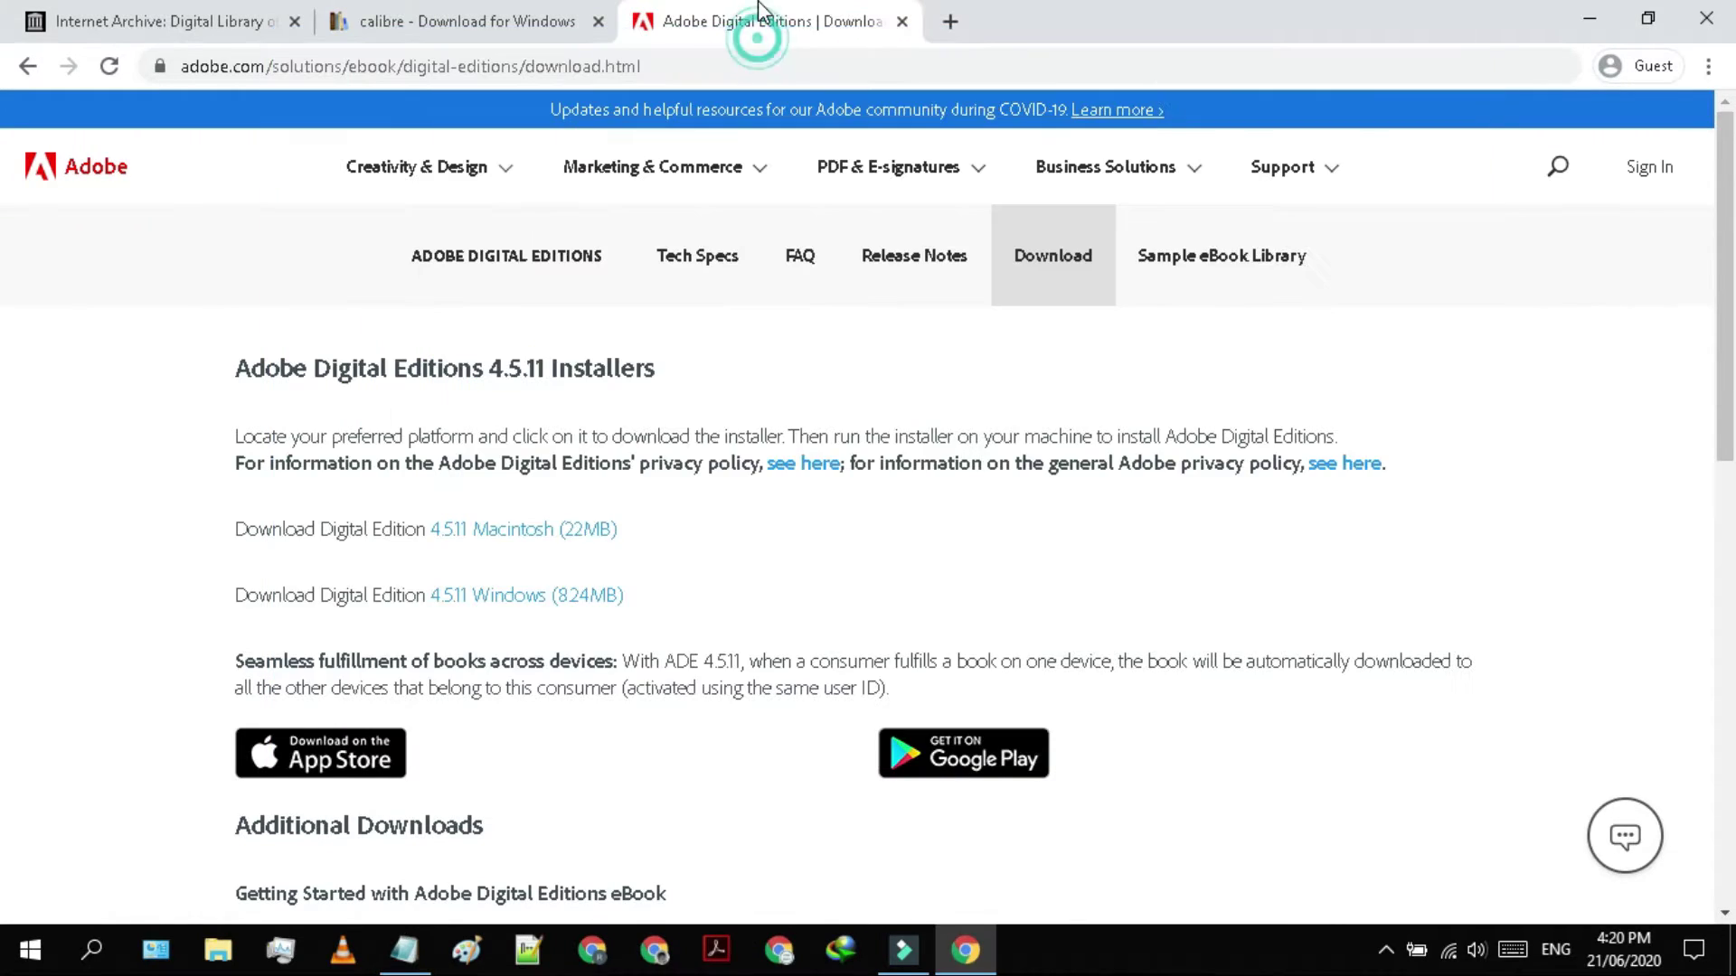
click(947, 21)
Close the calibre and Adobe Digital Editions download tabs
key(ctrl+w)
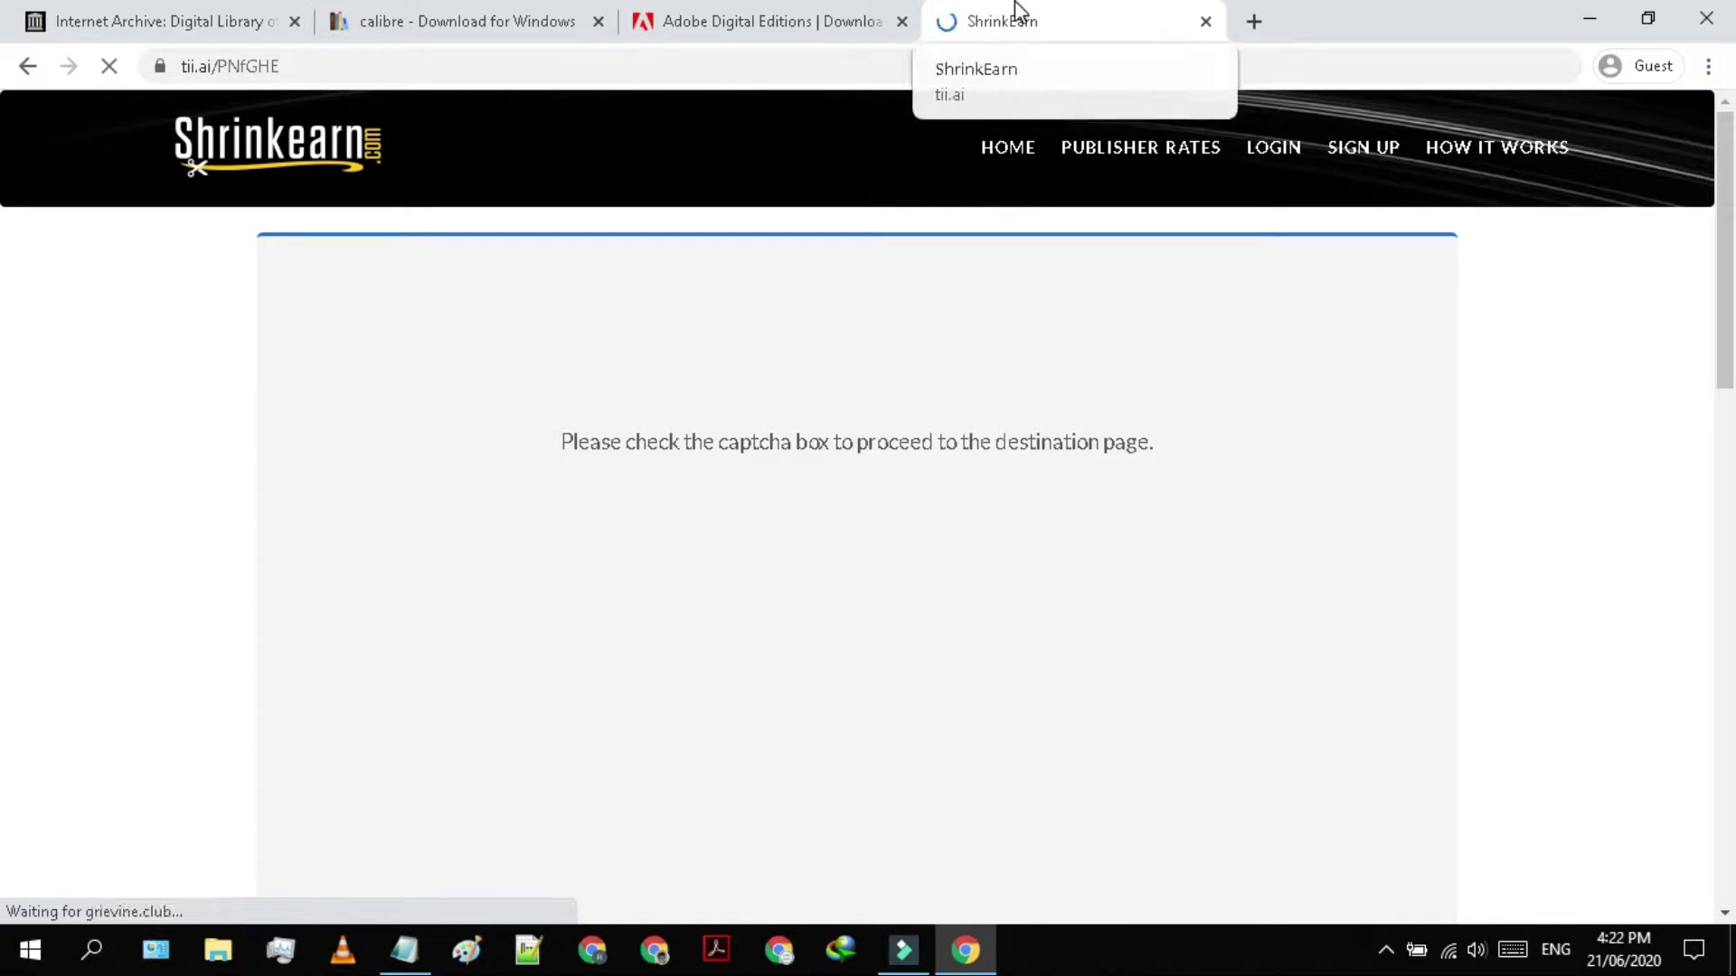
click(598, 22)
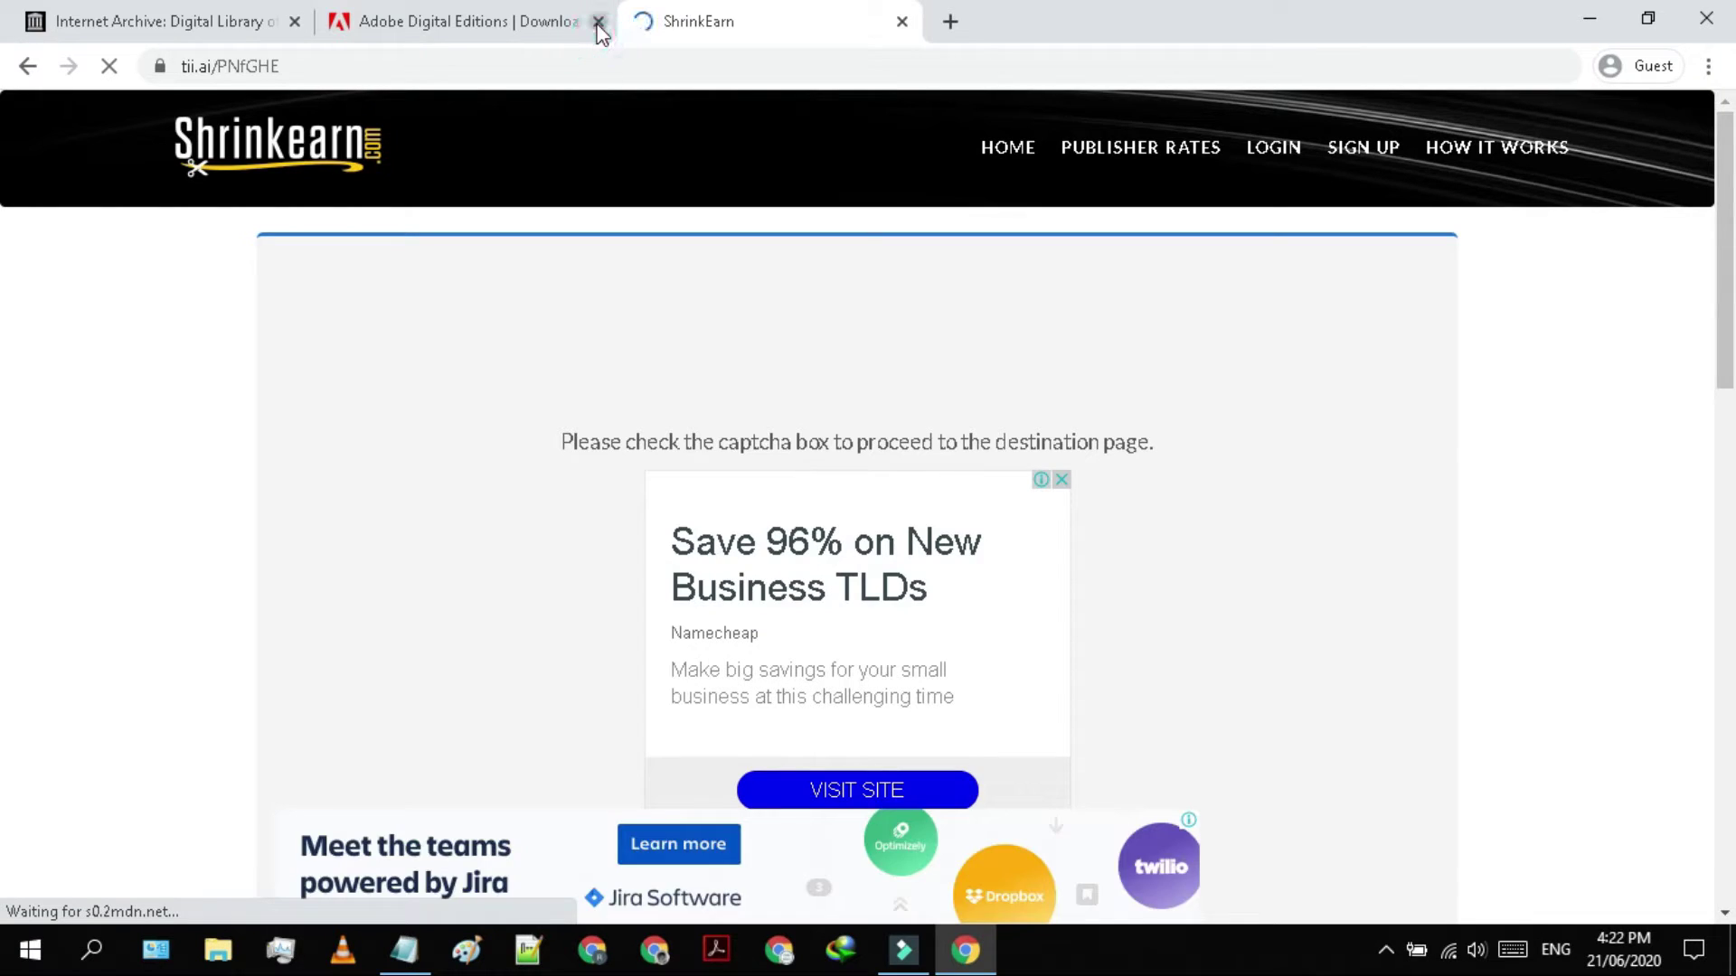
click(598, 21)
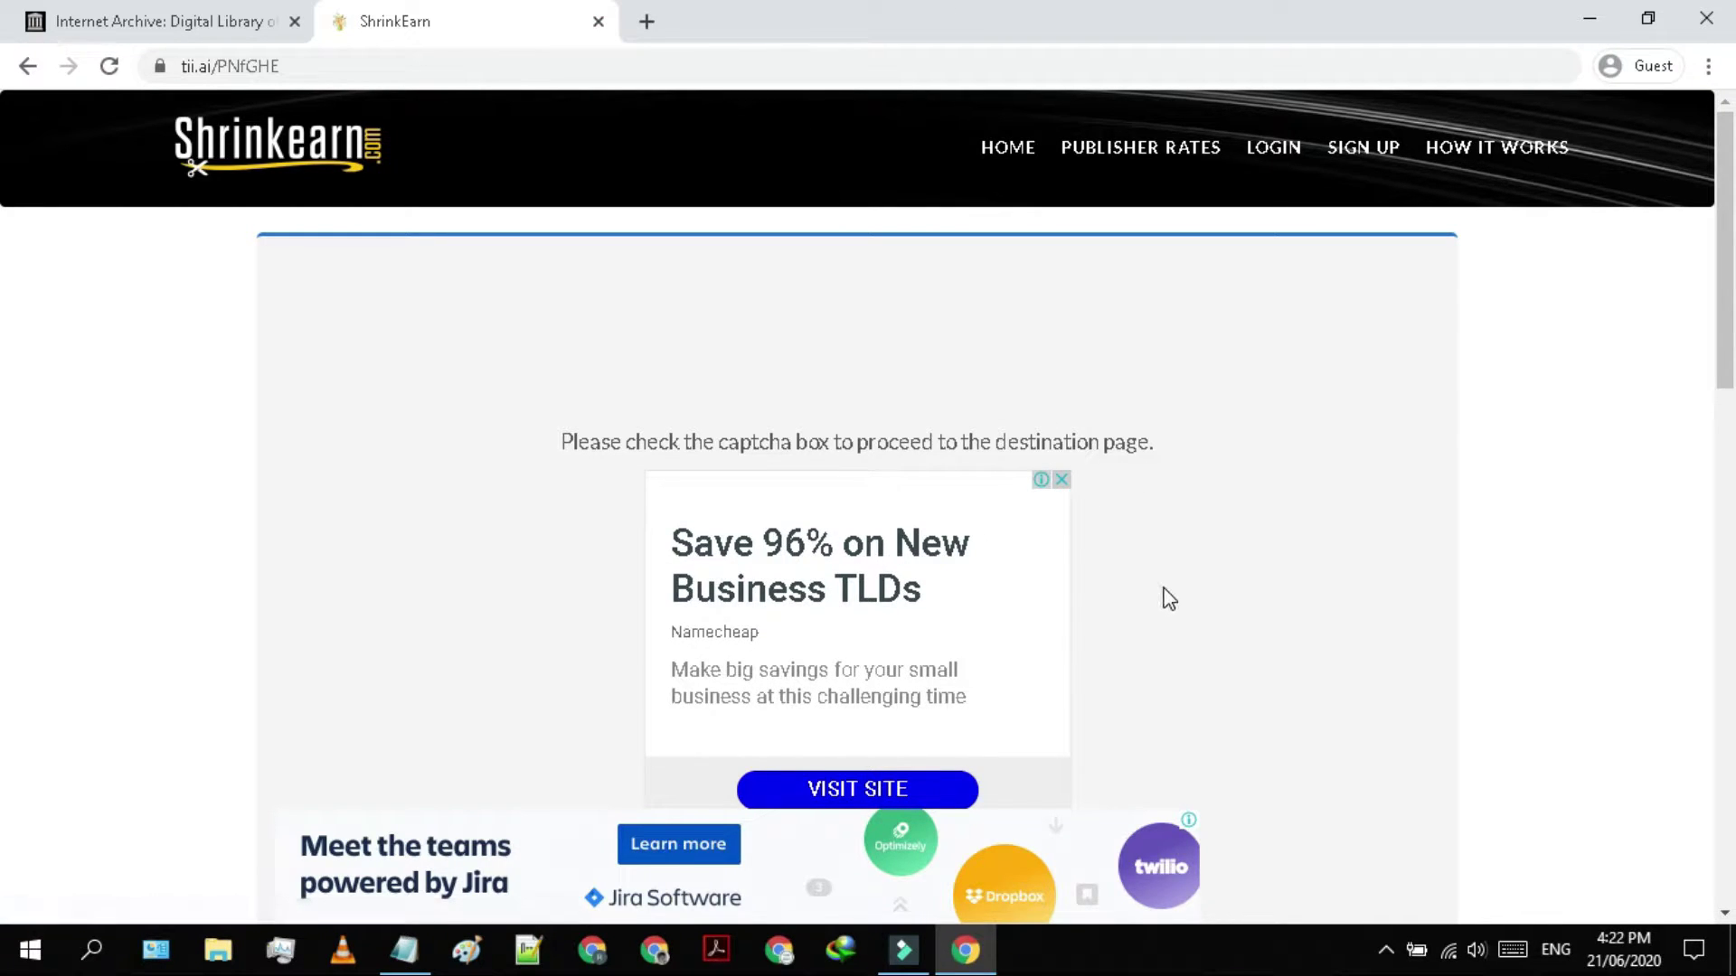
scroll(1169, 598, down, 5)
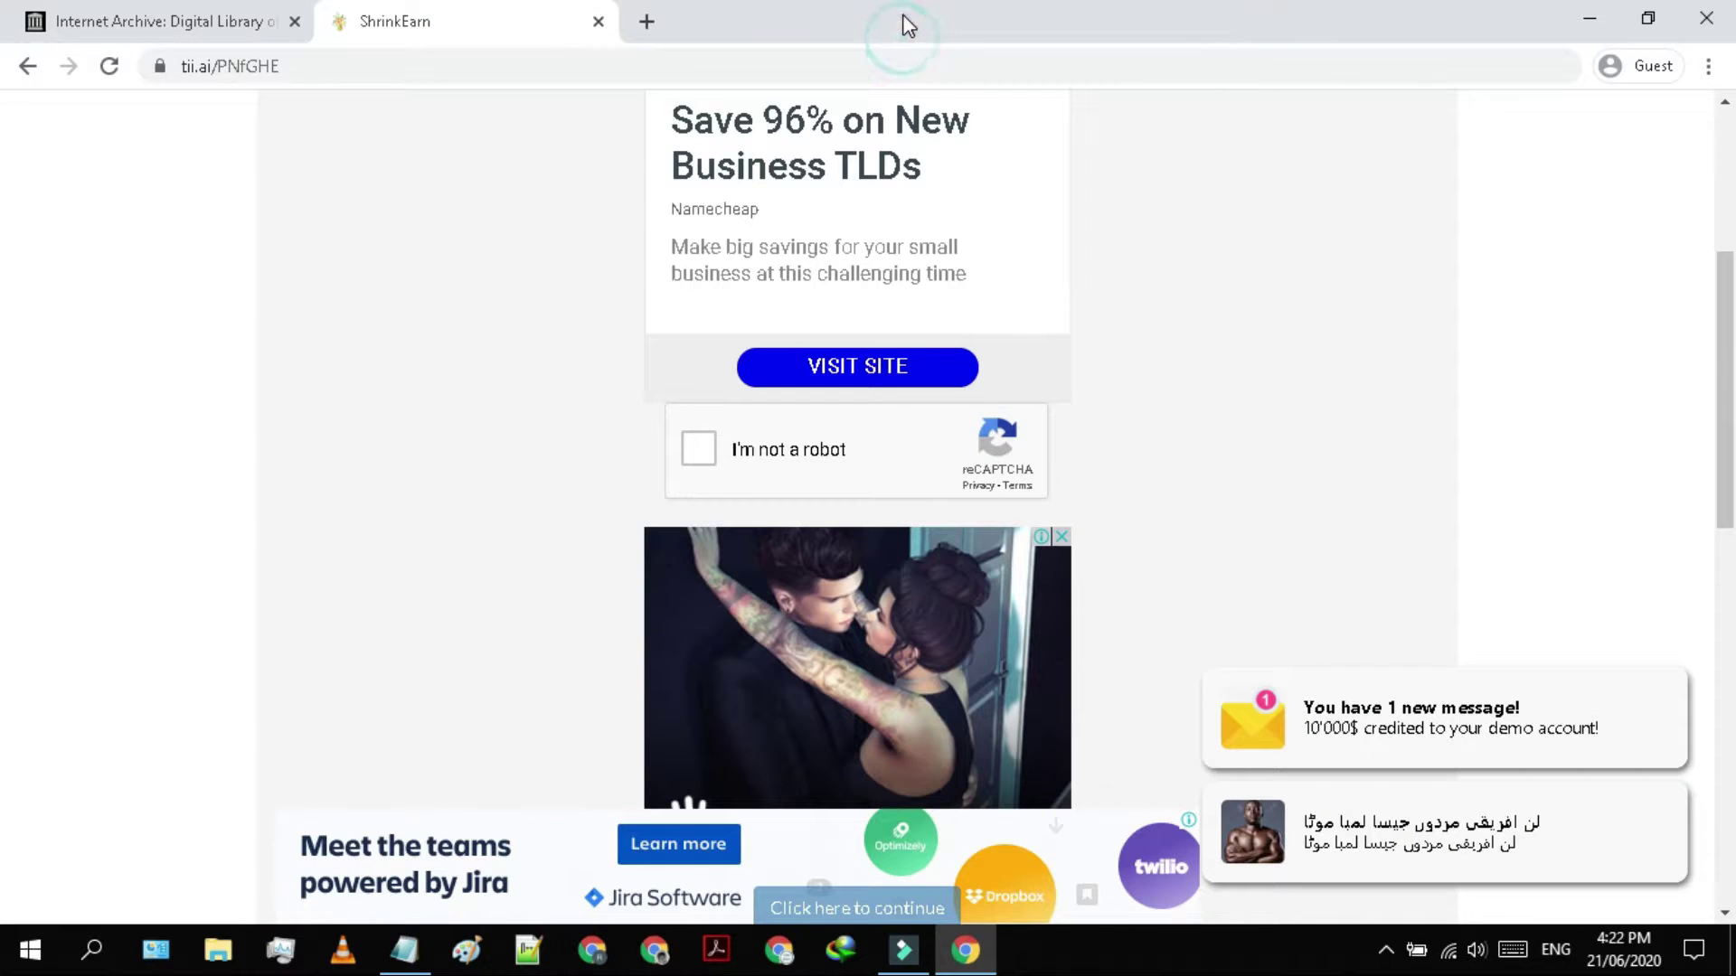
Tick 'I'm not a robot' and submit the captcha's vehicle tiles
click(707, 457)
click(899, 21)
click(699, 465)
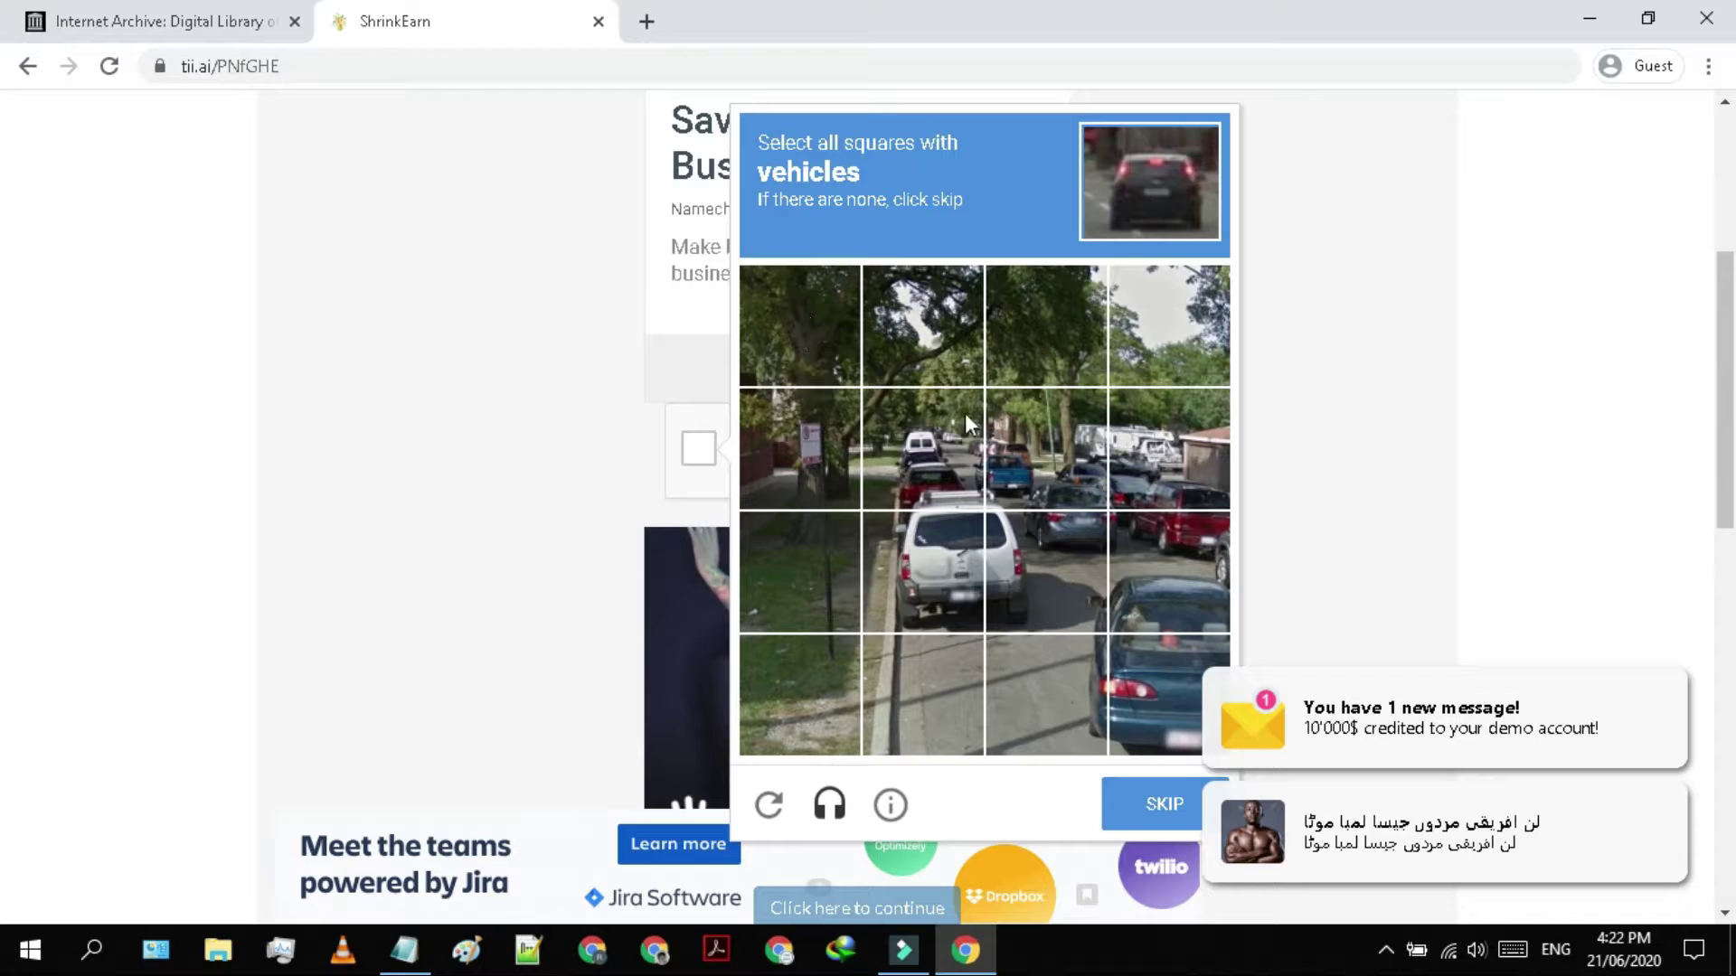
click(933, 589)
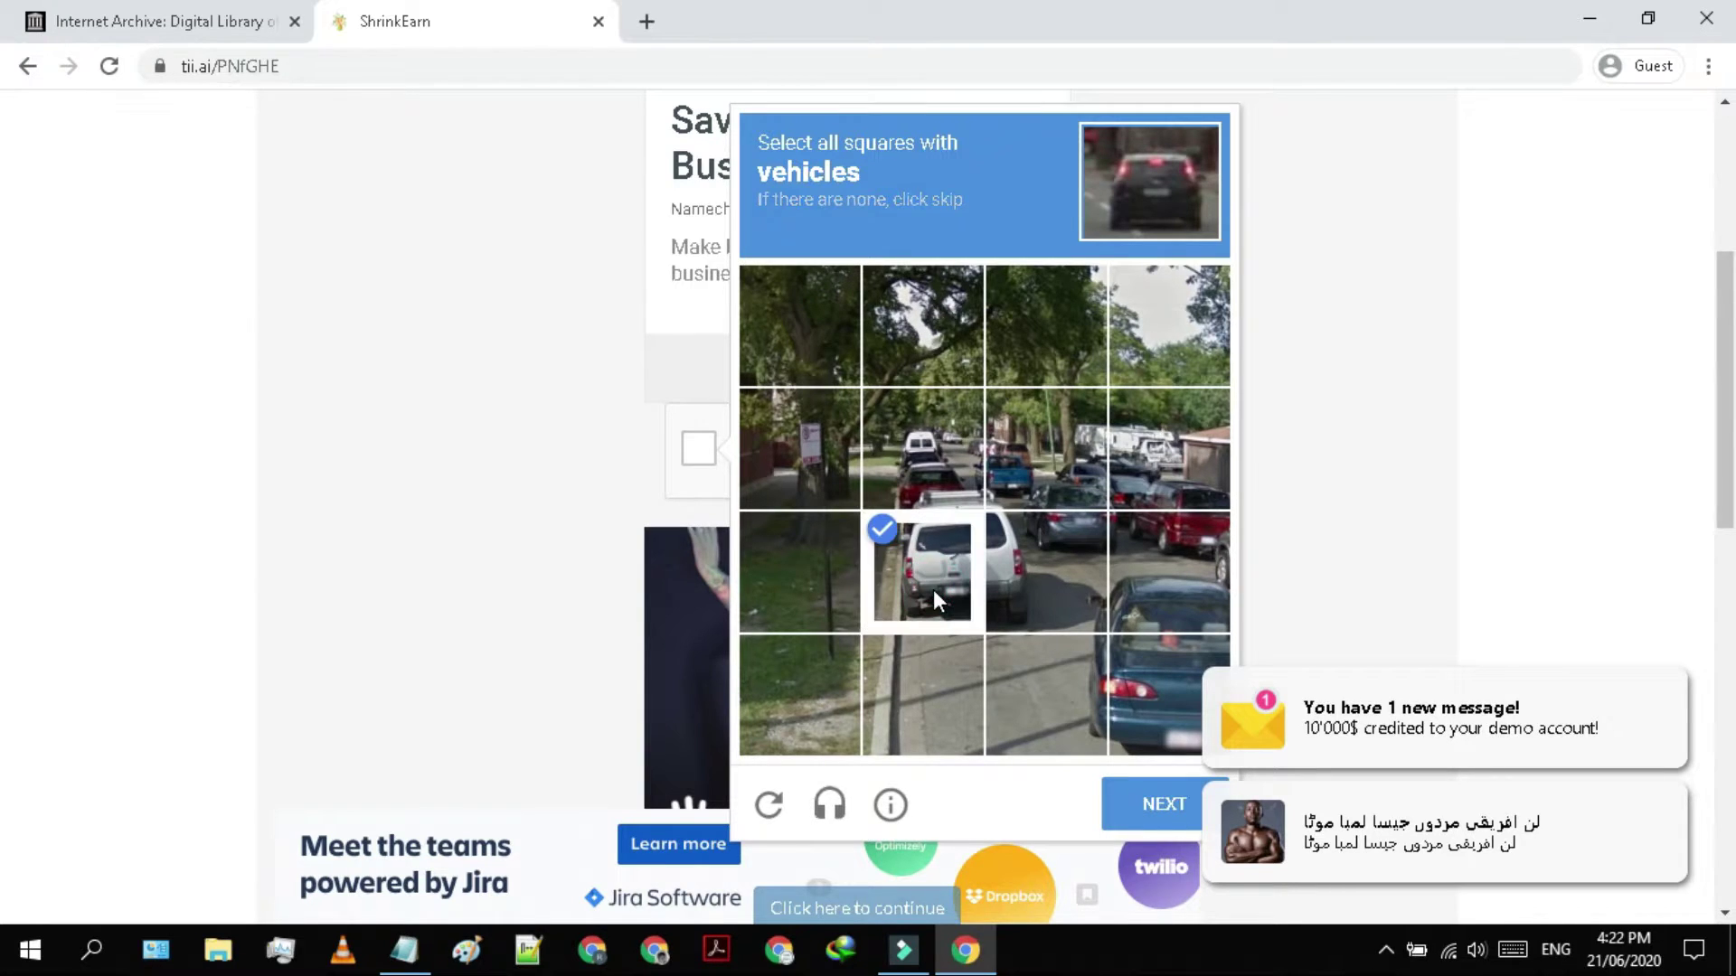
click(933, 492)
click(1023, 474)
click(1028, 553)
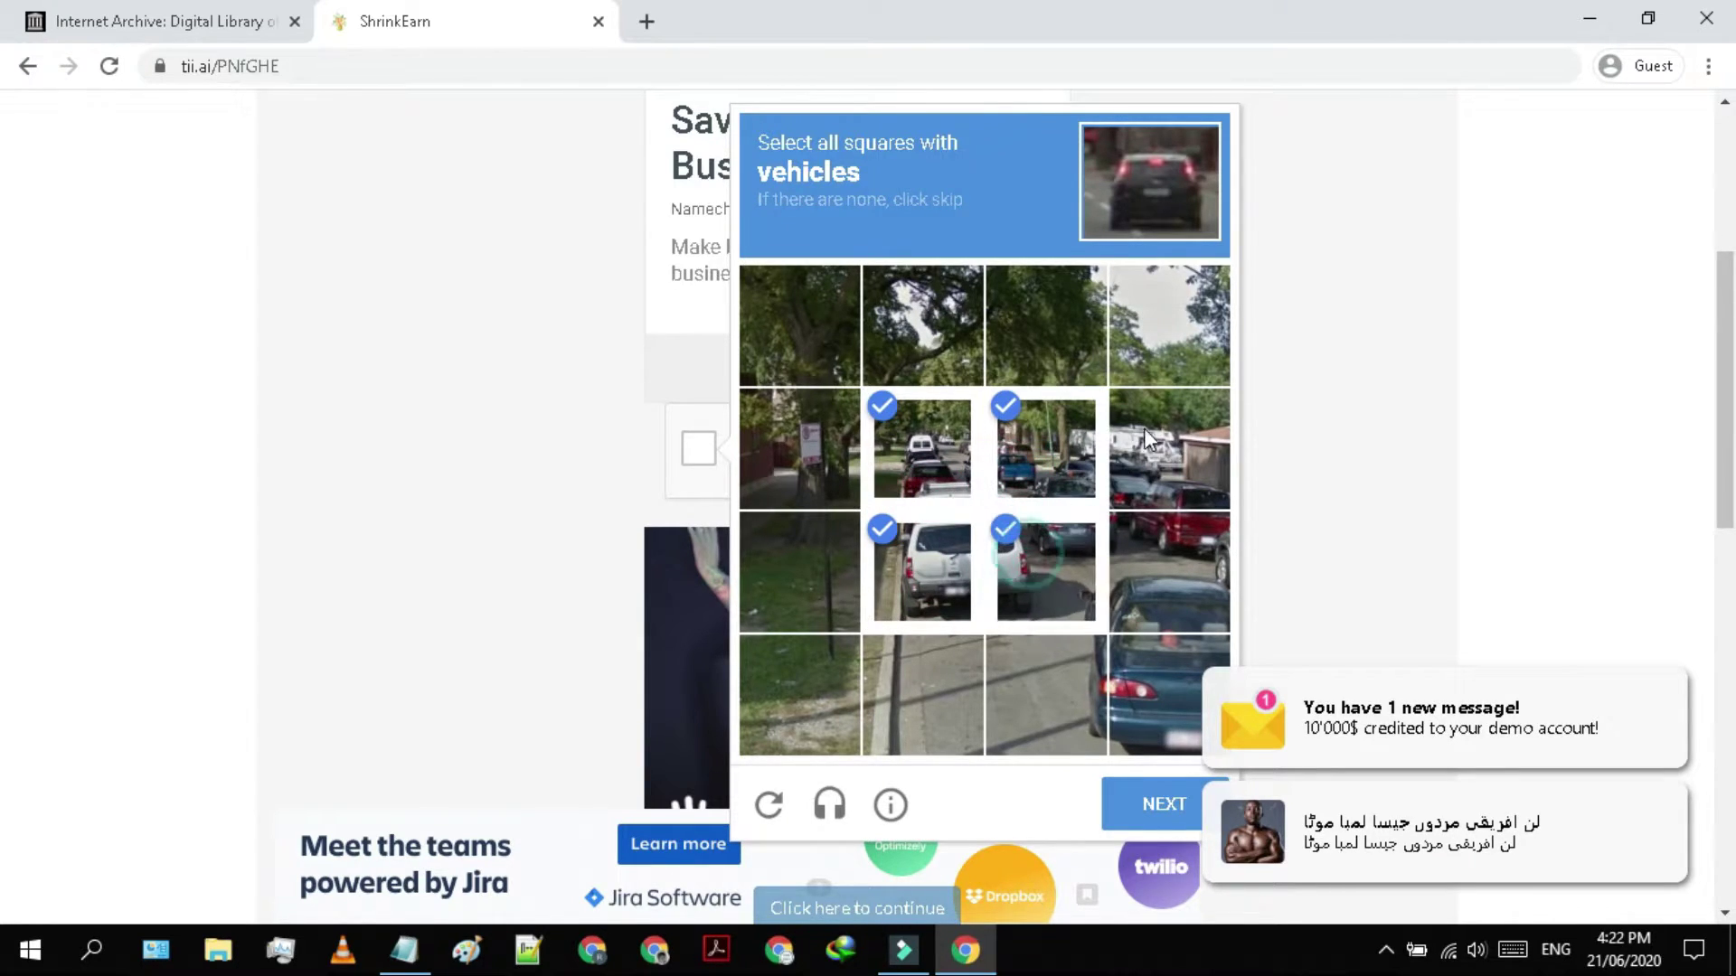
click(1147, 426)
click(1170, 535)
click(1170, 678)
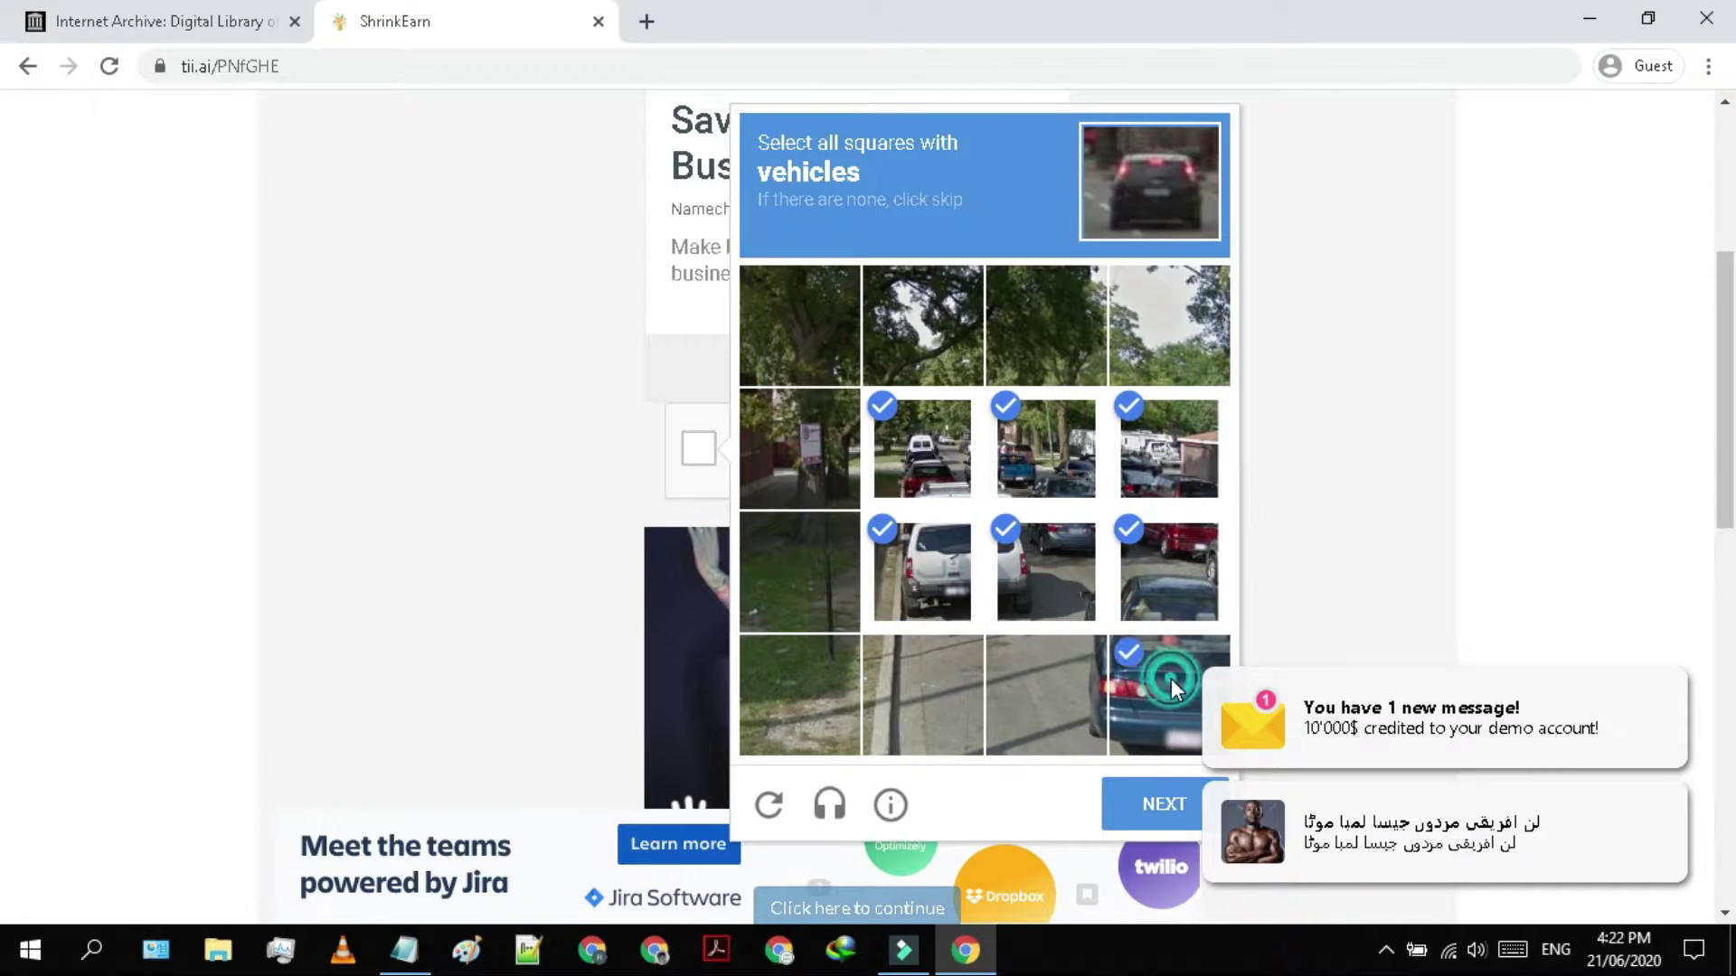
click(1153, 828)
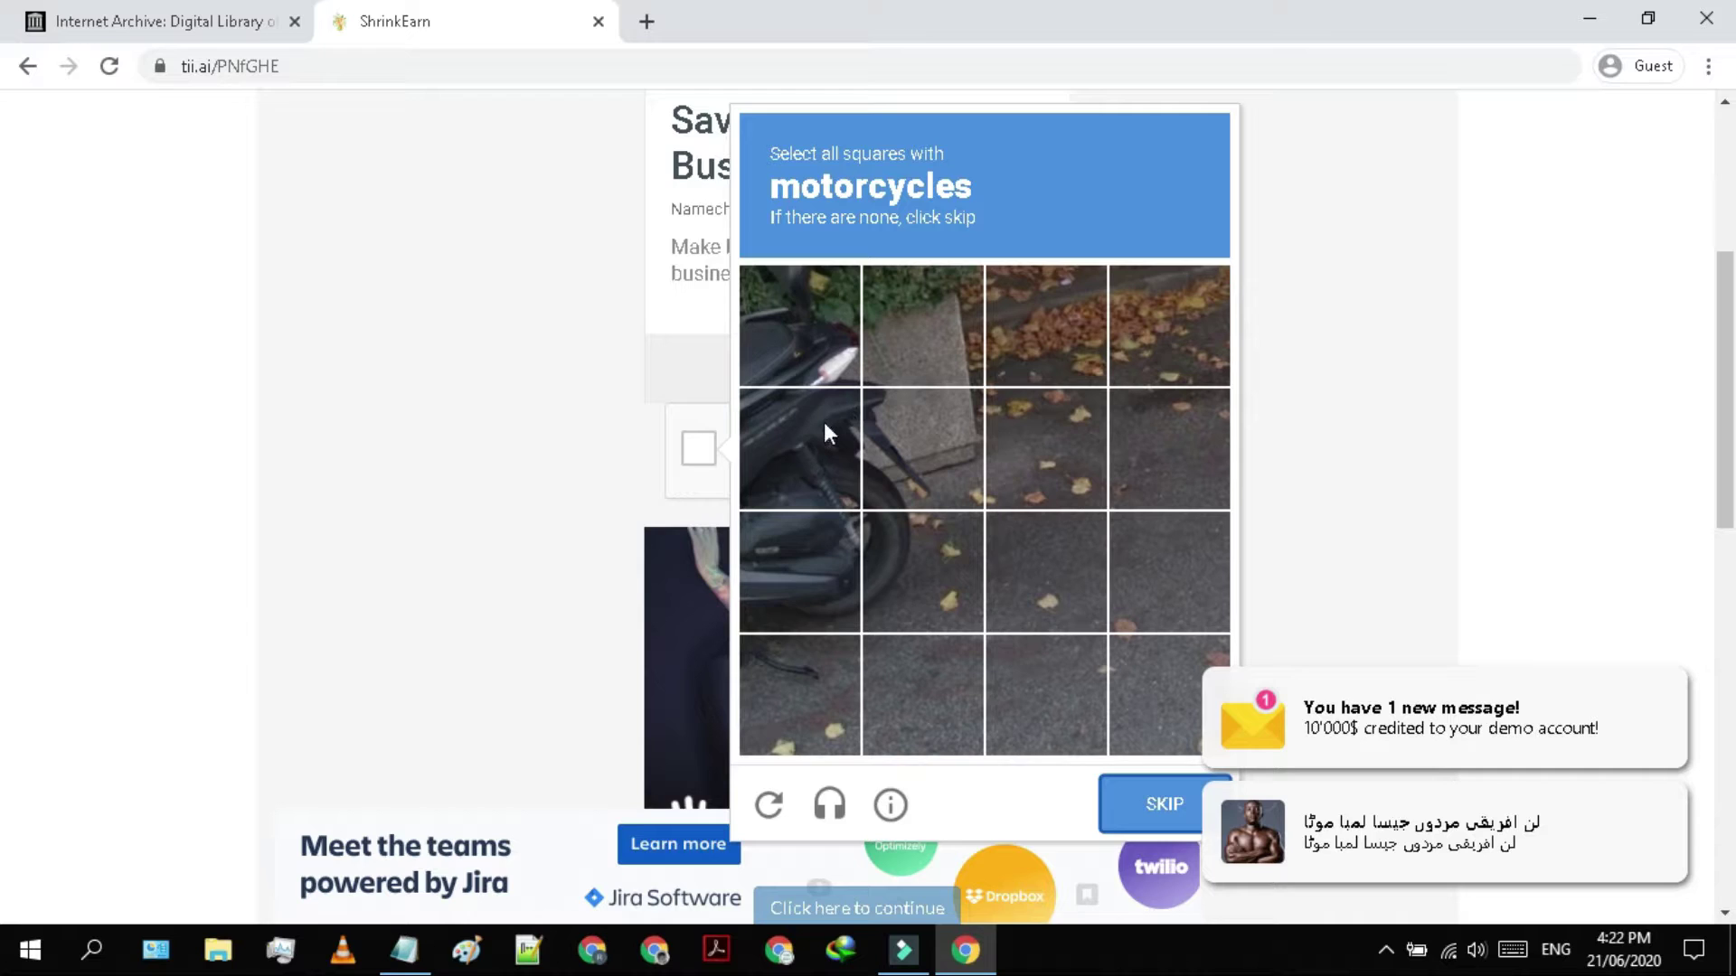
Select the motorcycle tiles, verify the captcha, and scroll to the countdown
click(823, 422)
click(810, 301)
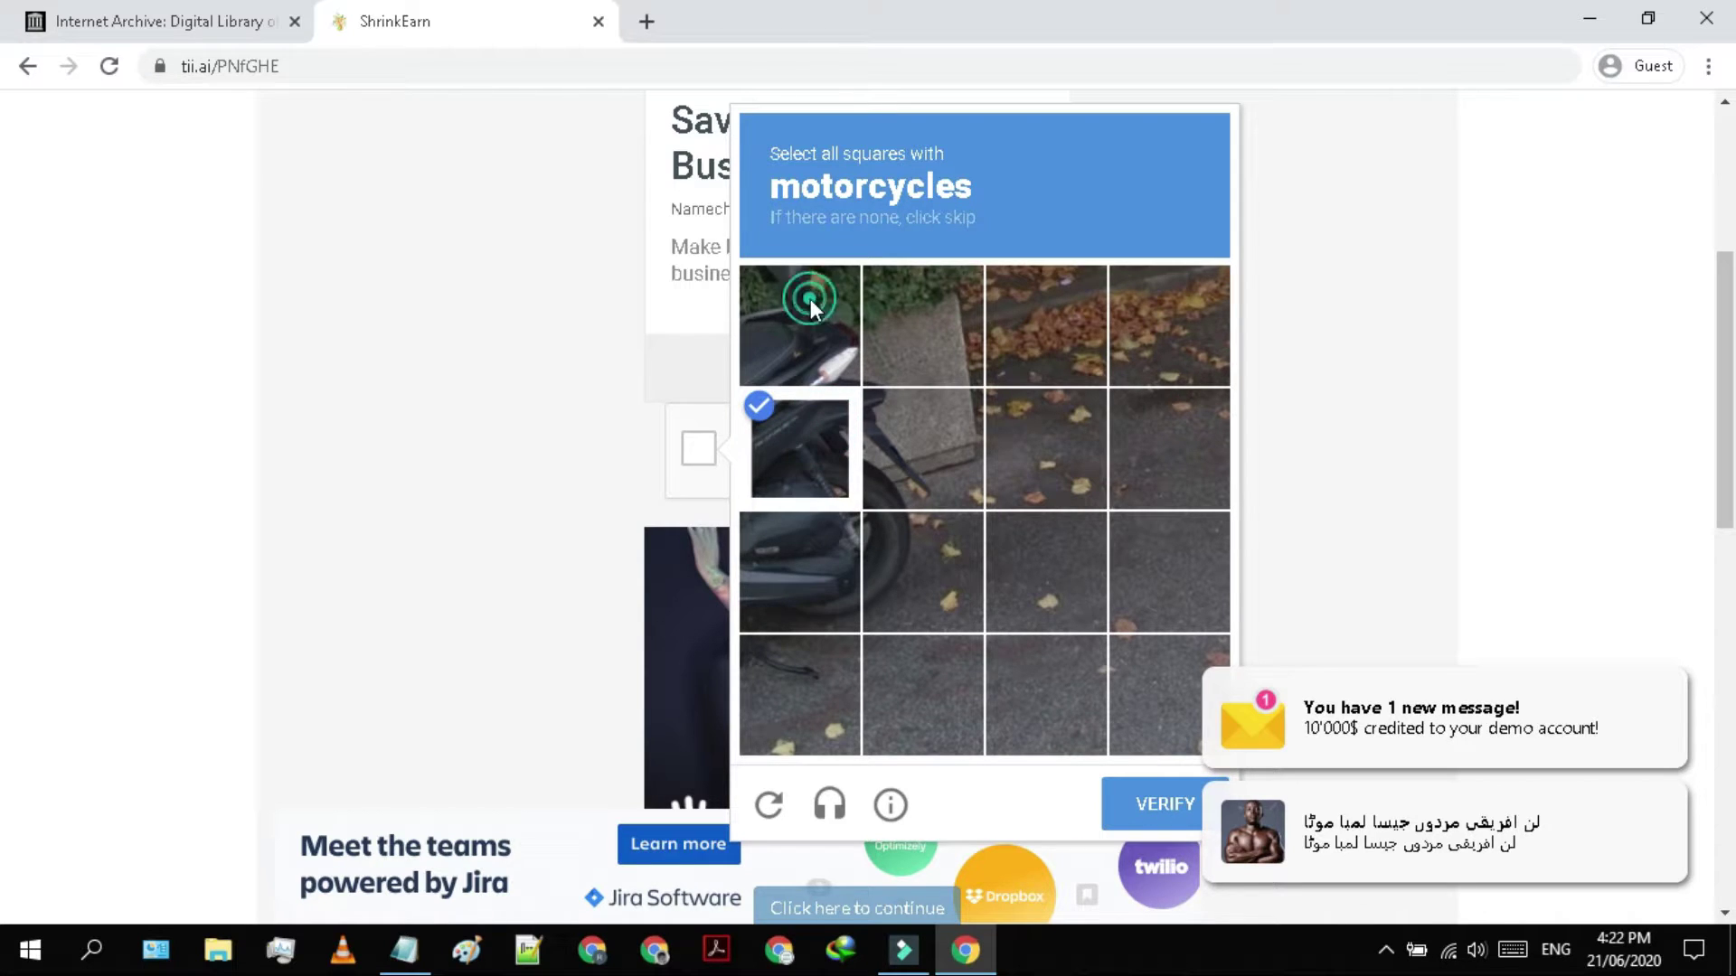
click(904, 528)
click(765, 575)
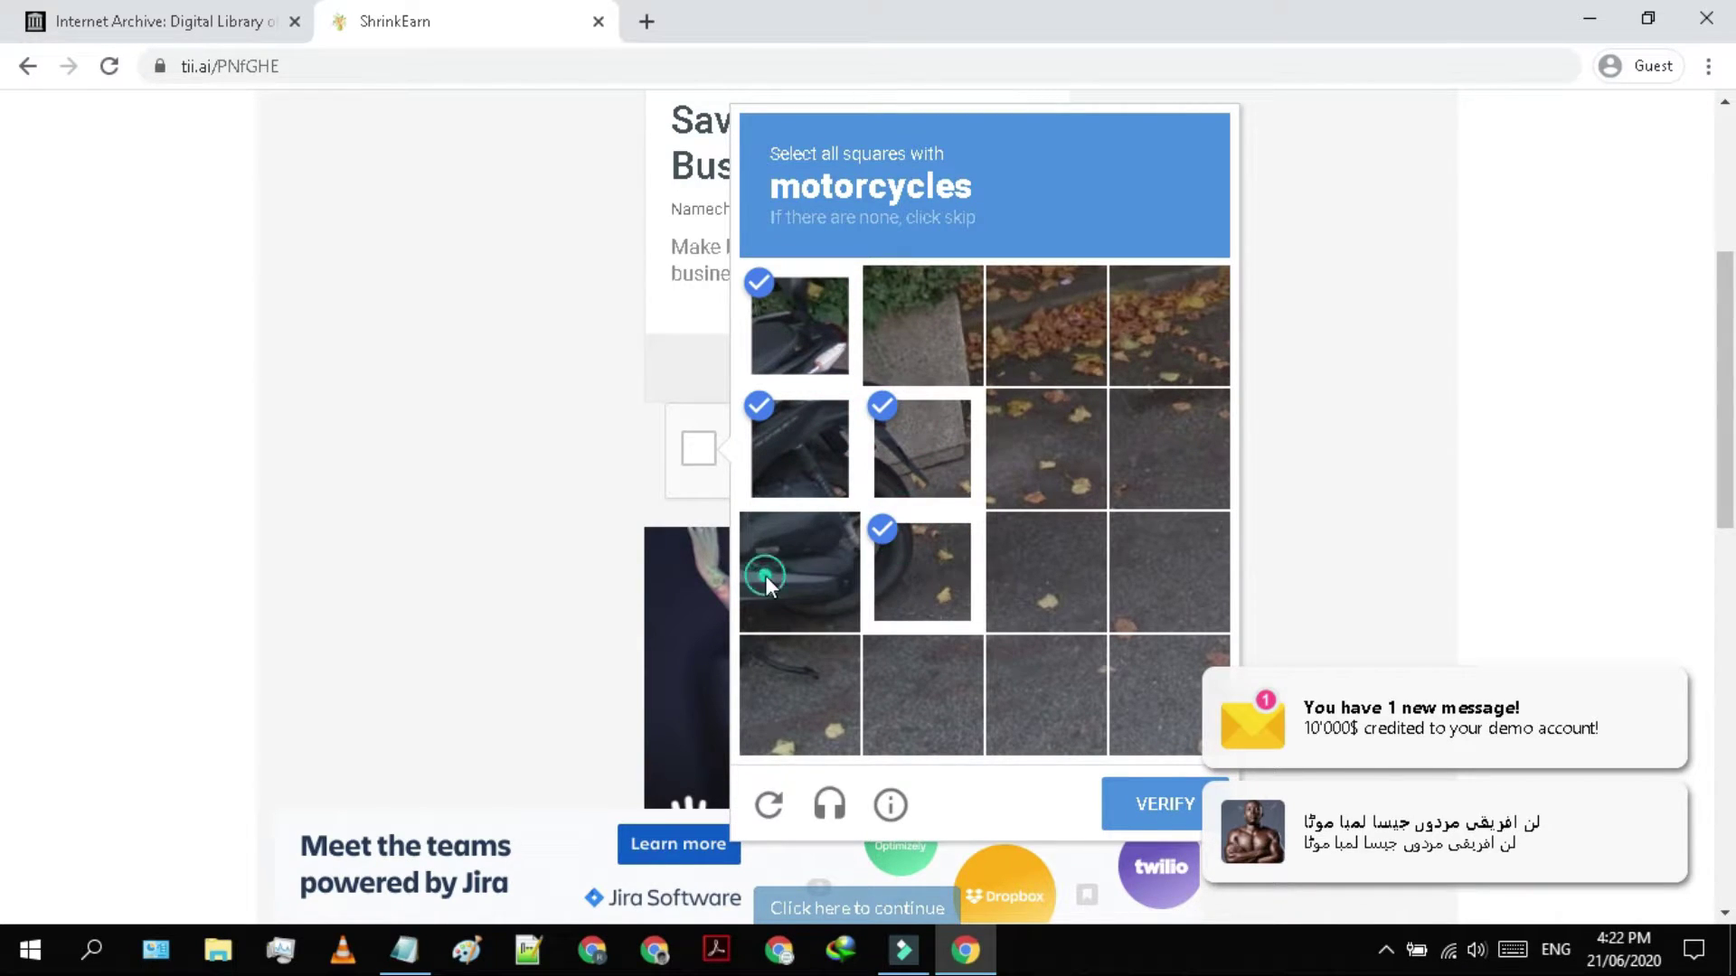
click(1162, 823)
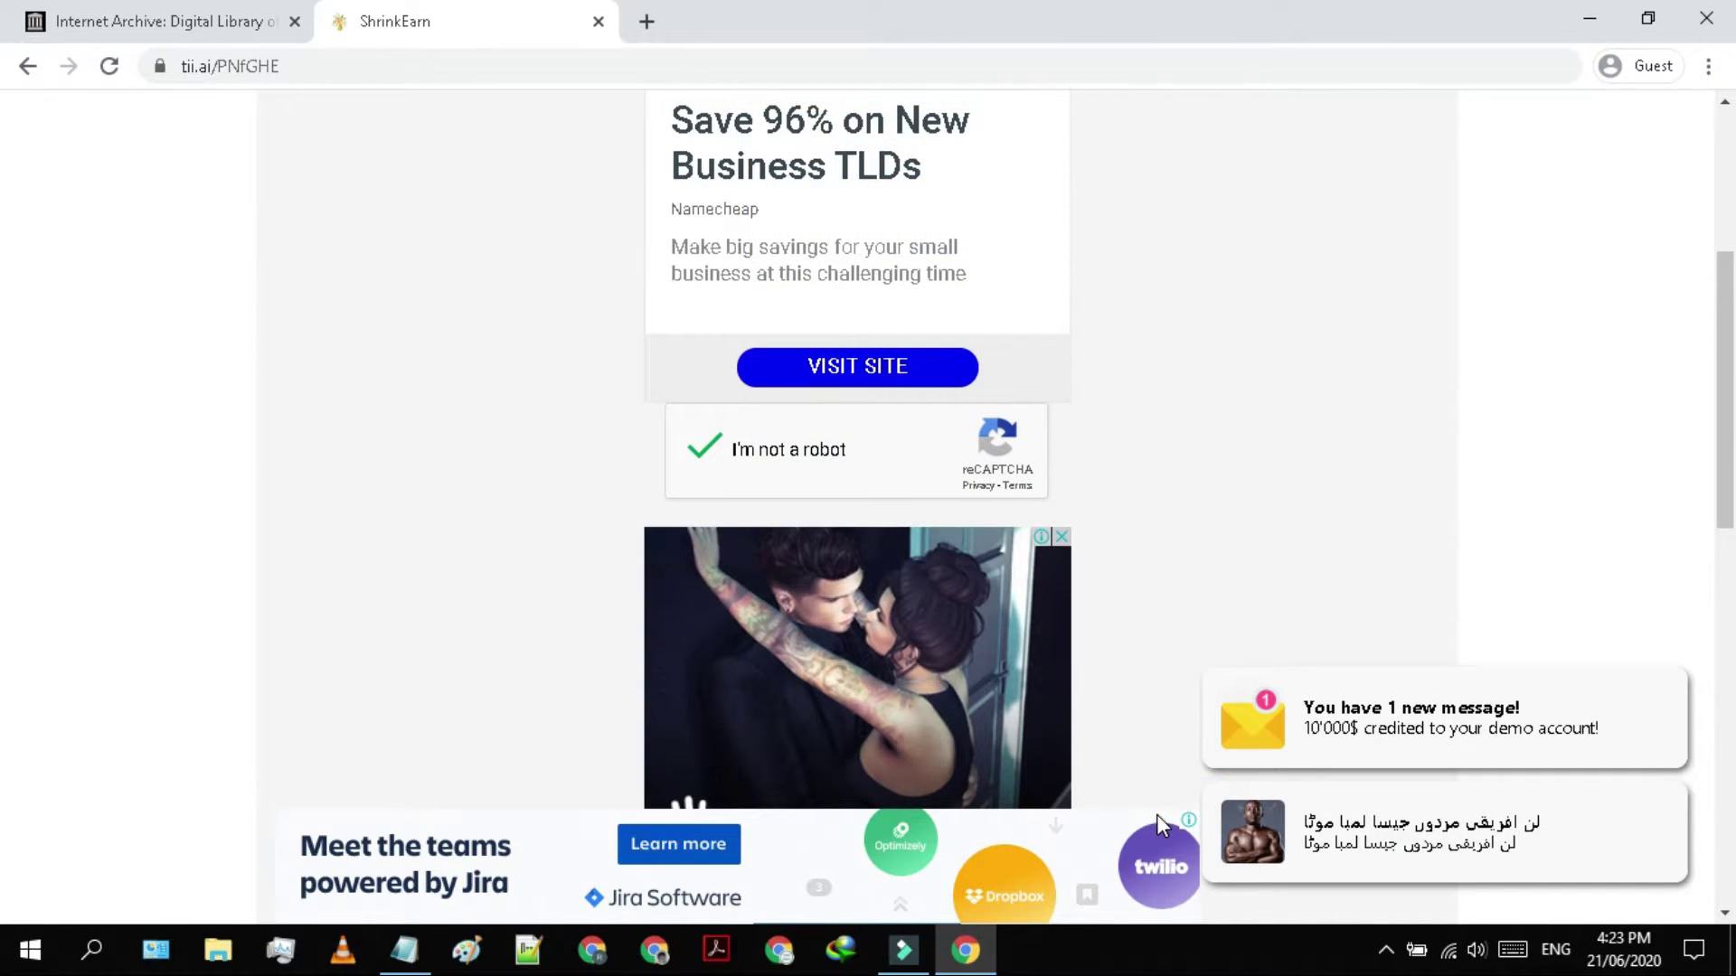
scroll(1147, 573, down, 5)
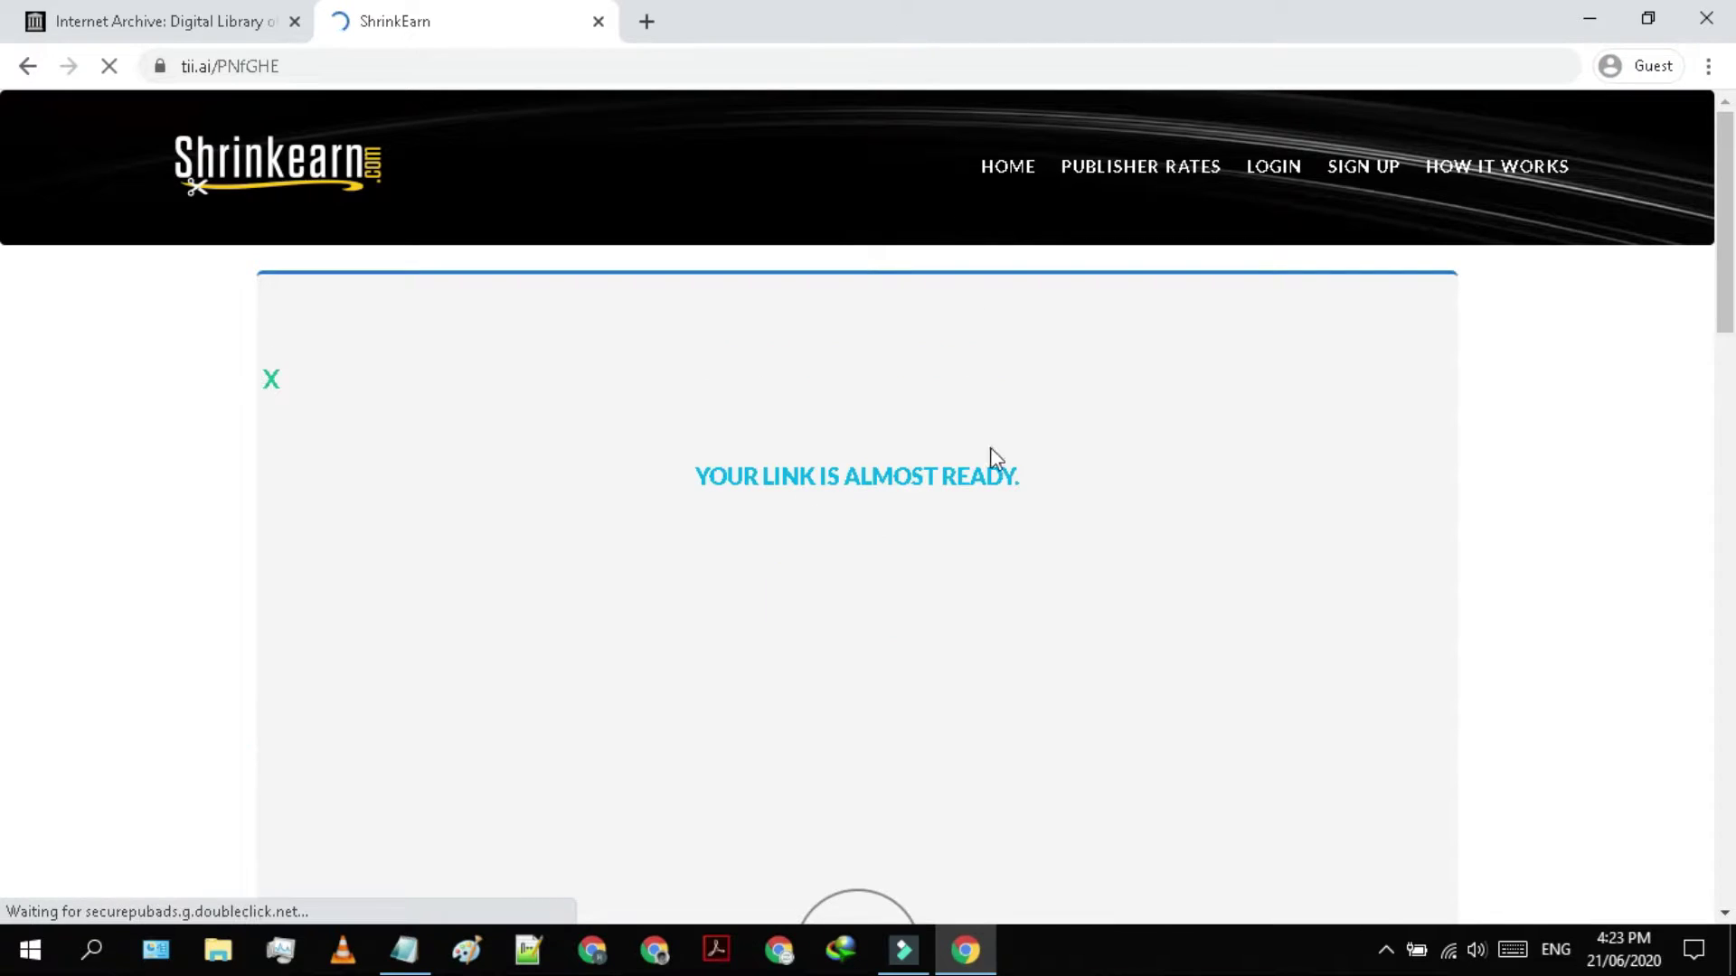
scroll(1018, 594, down, 5)
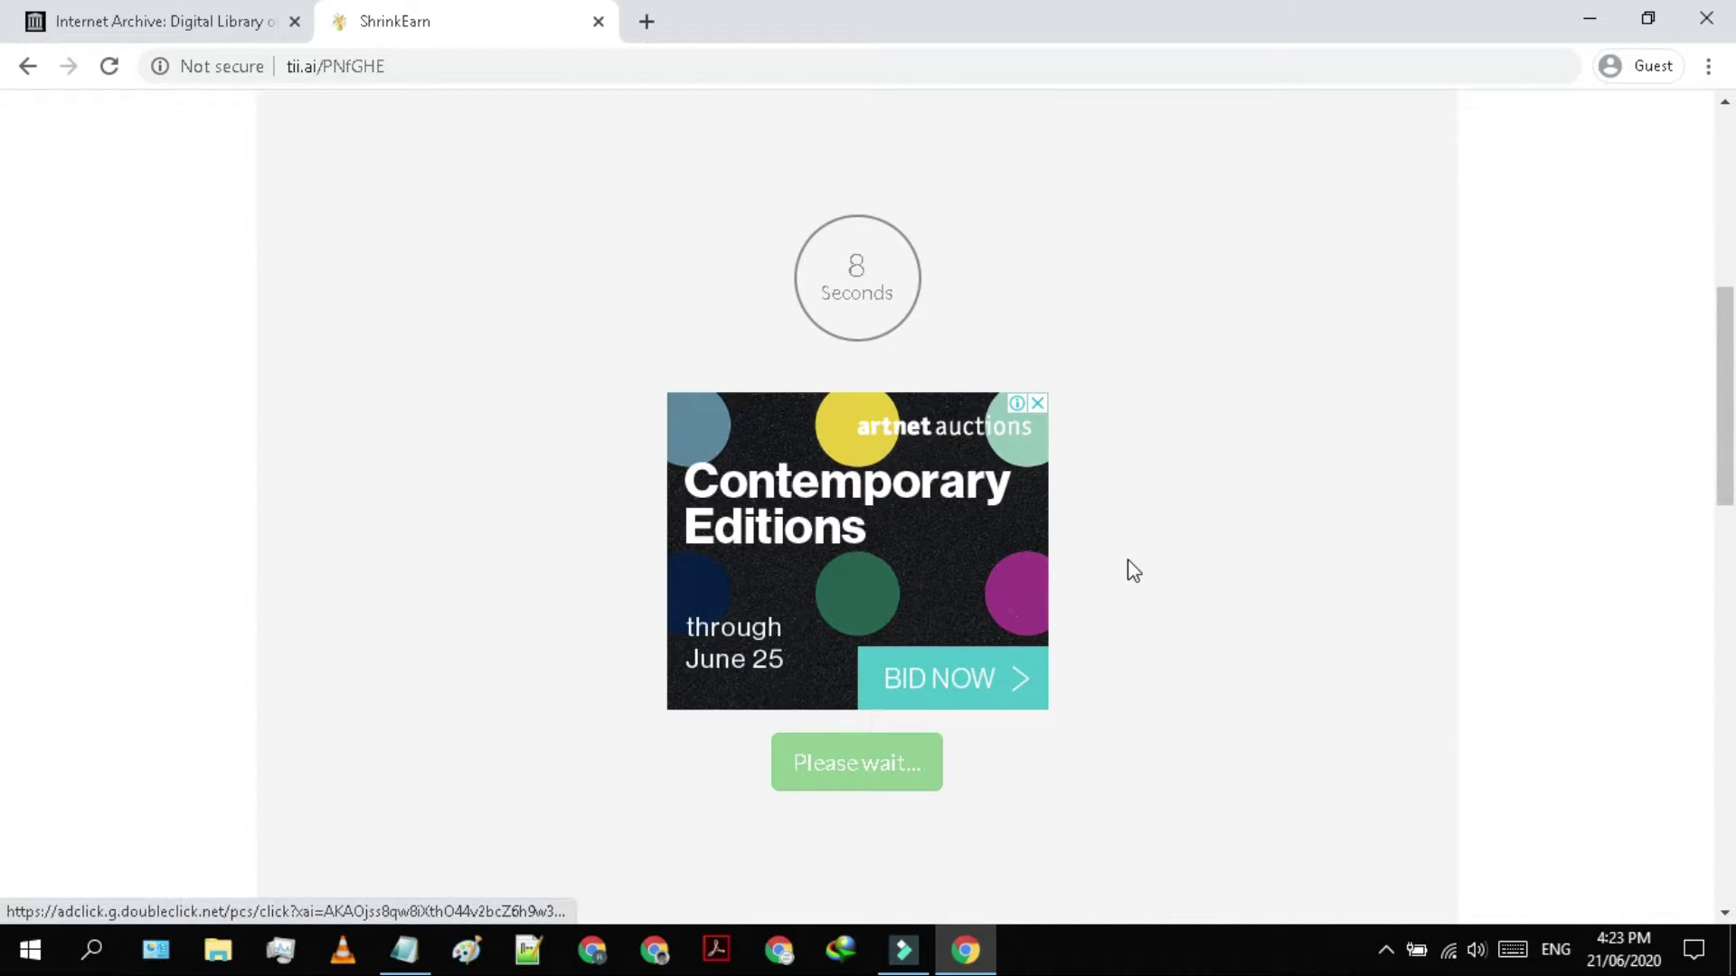
scroll(1126, 561, down, 1)
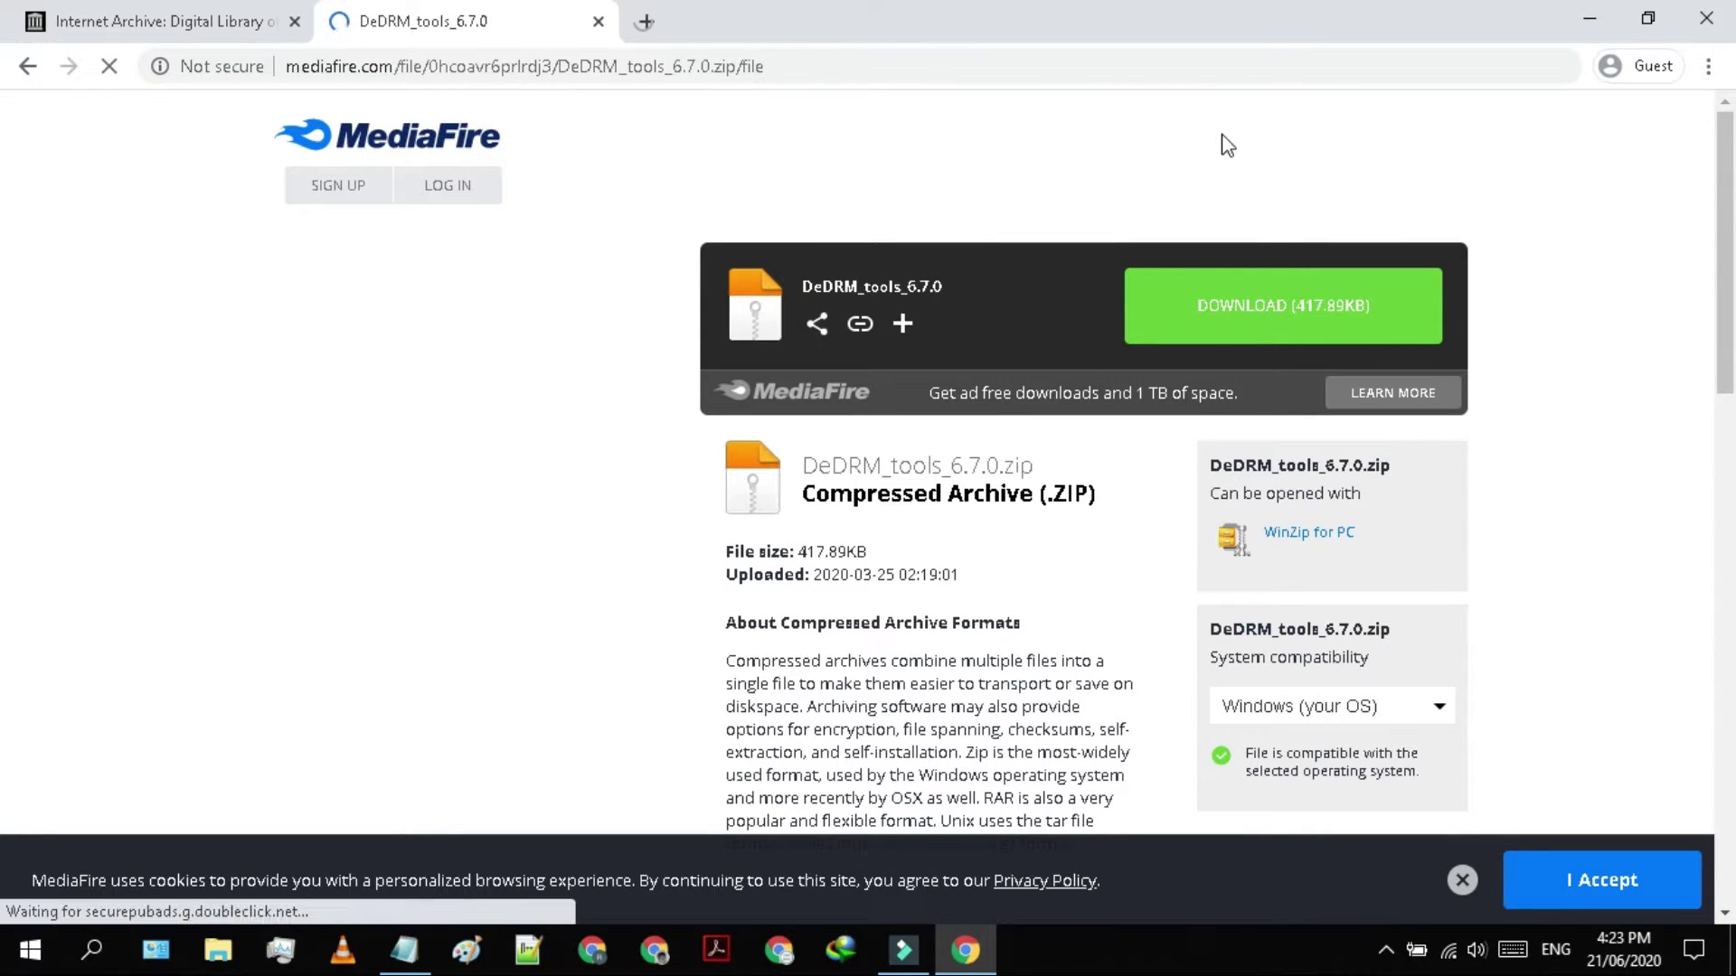
Download DeDRM_tools_6.7.0 from MediaFire through IDM as a 417.88 KB zip in Downloads\Compressed
click(1268, 312)
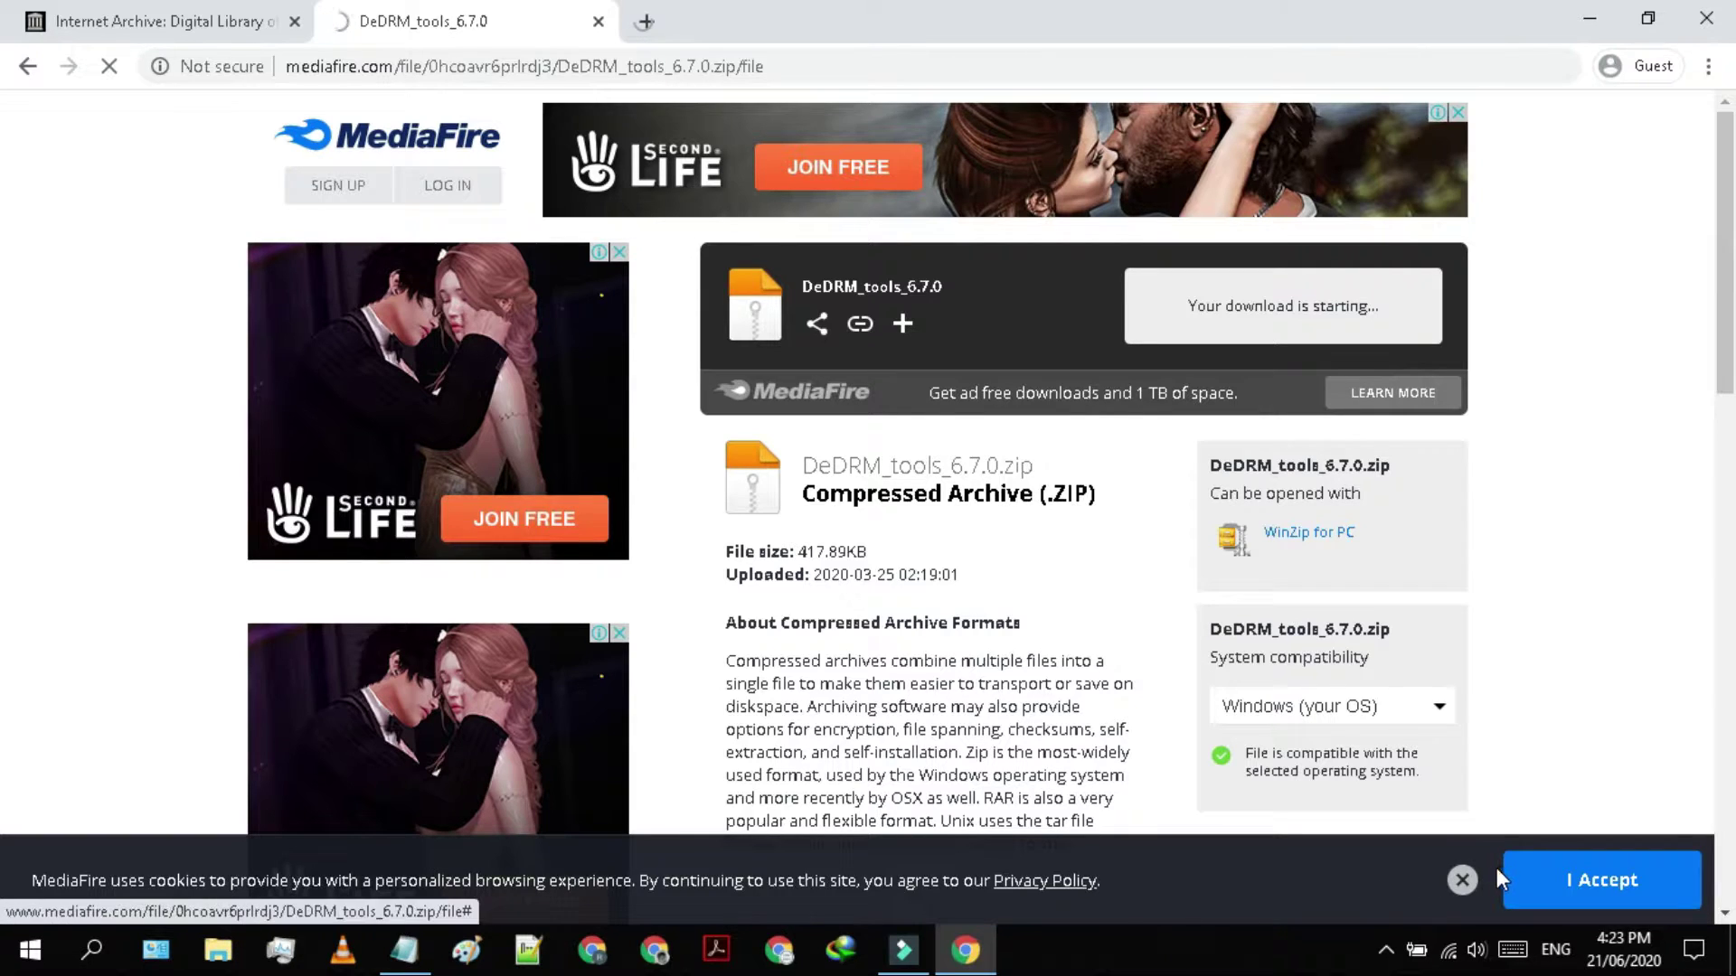
click(1462, 879)
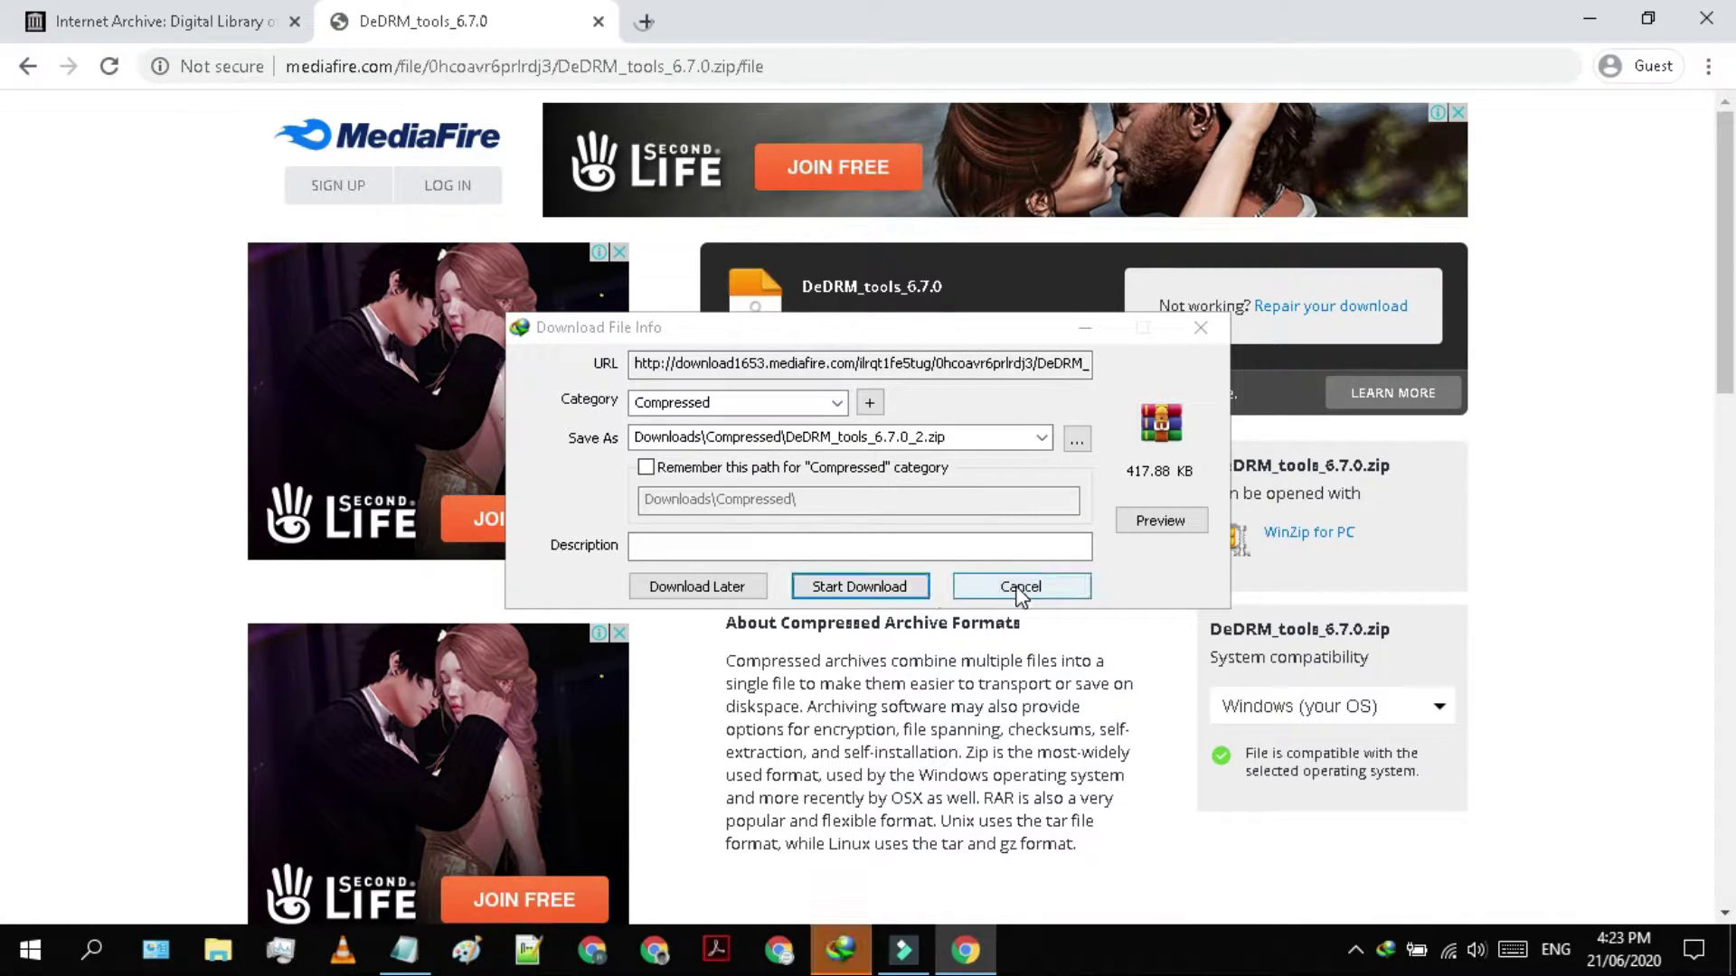
click(904, 589)
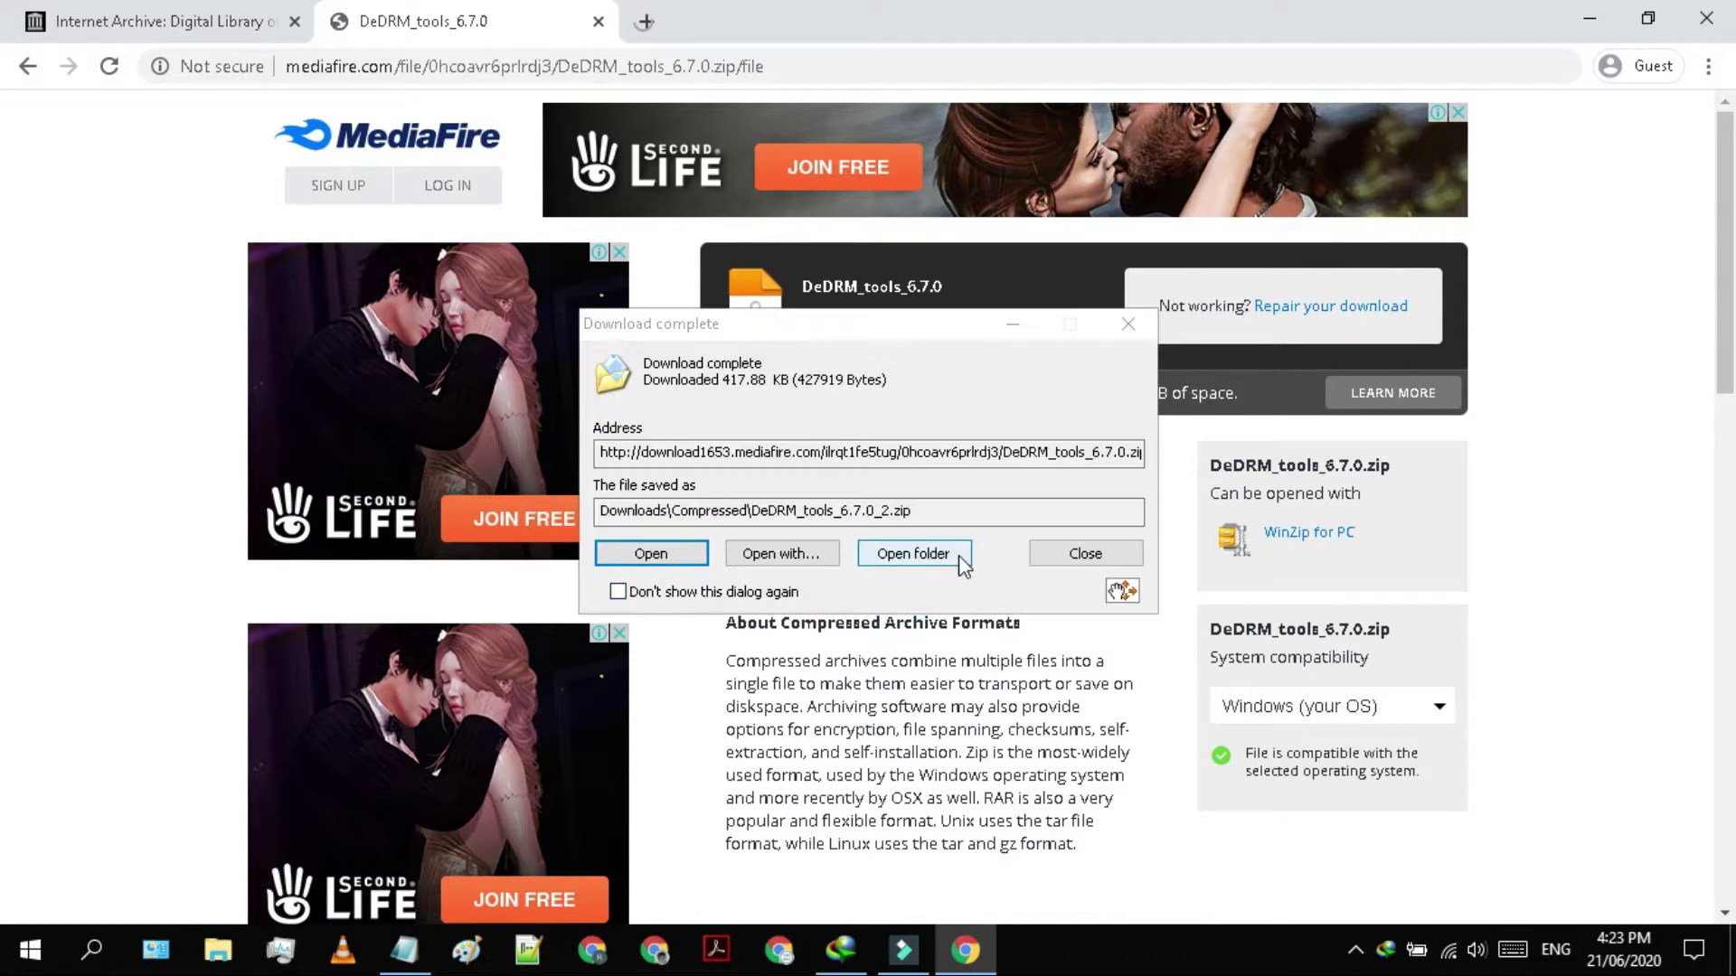
click(1076, 558)
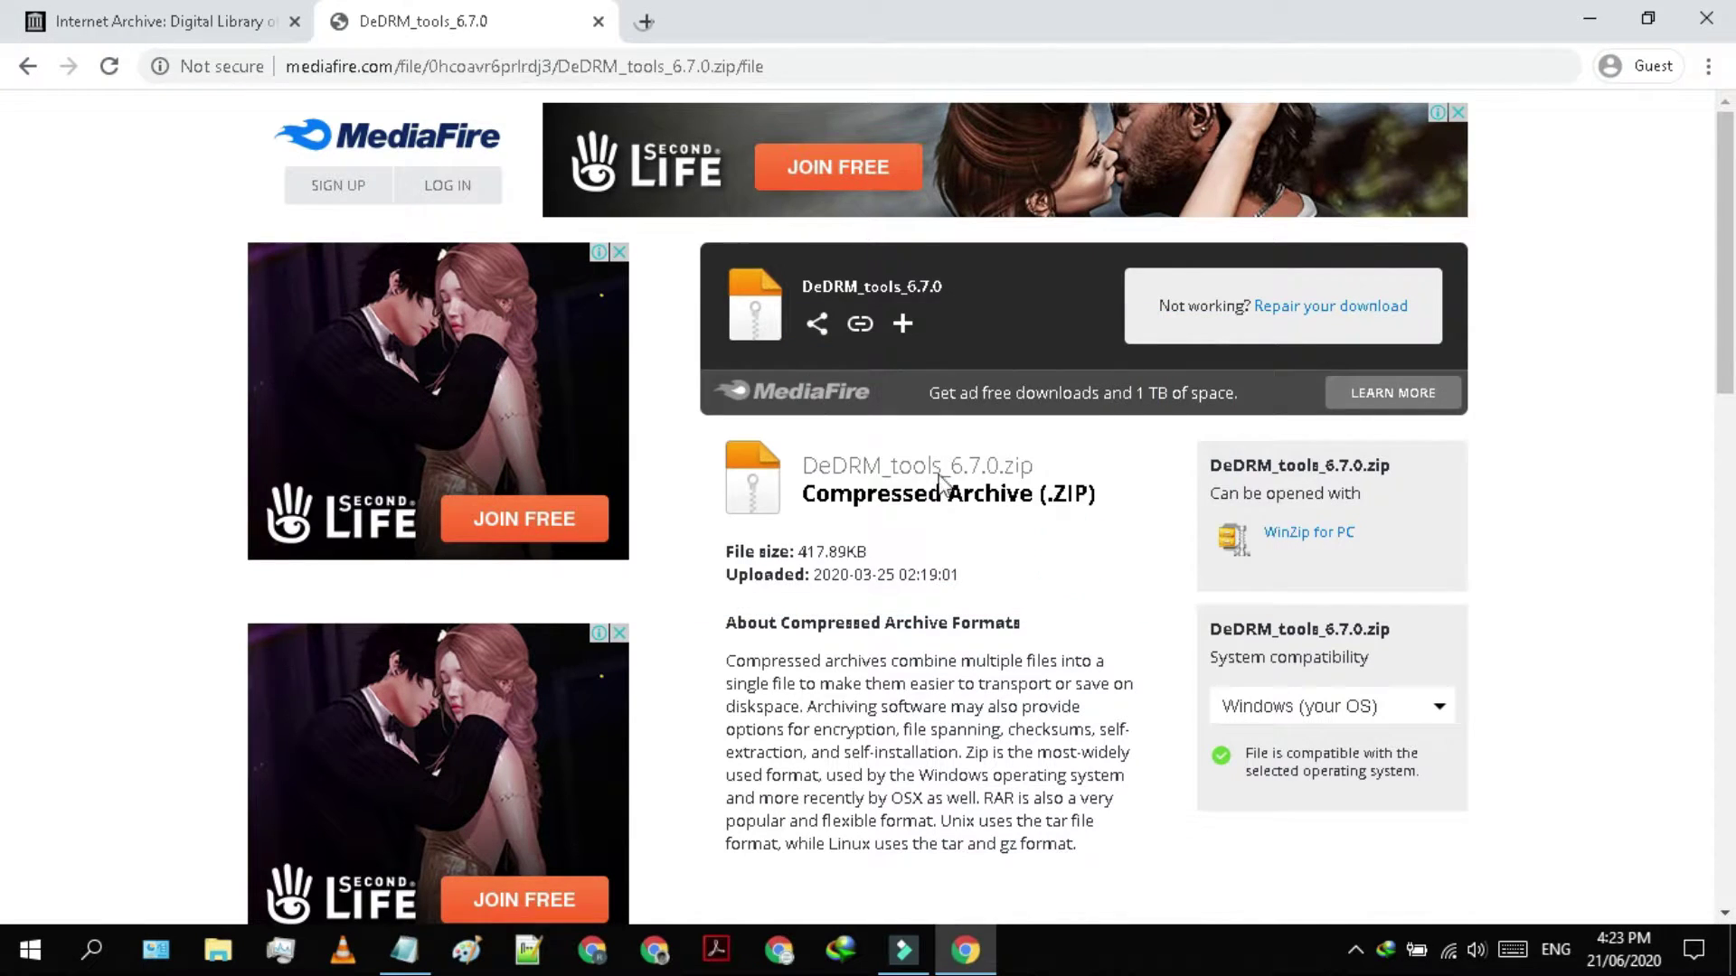
Close the MediaFire tab and minimize Chrome and Notepad to reveal the desktop installers
click(599, 22)
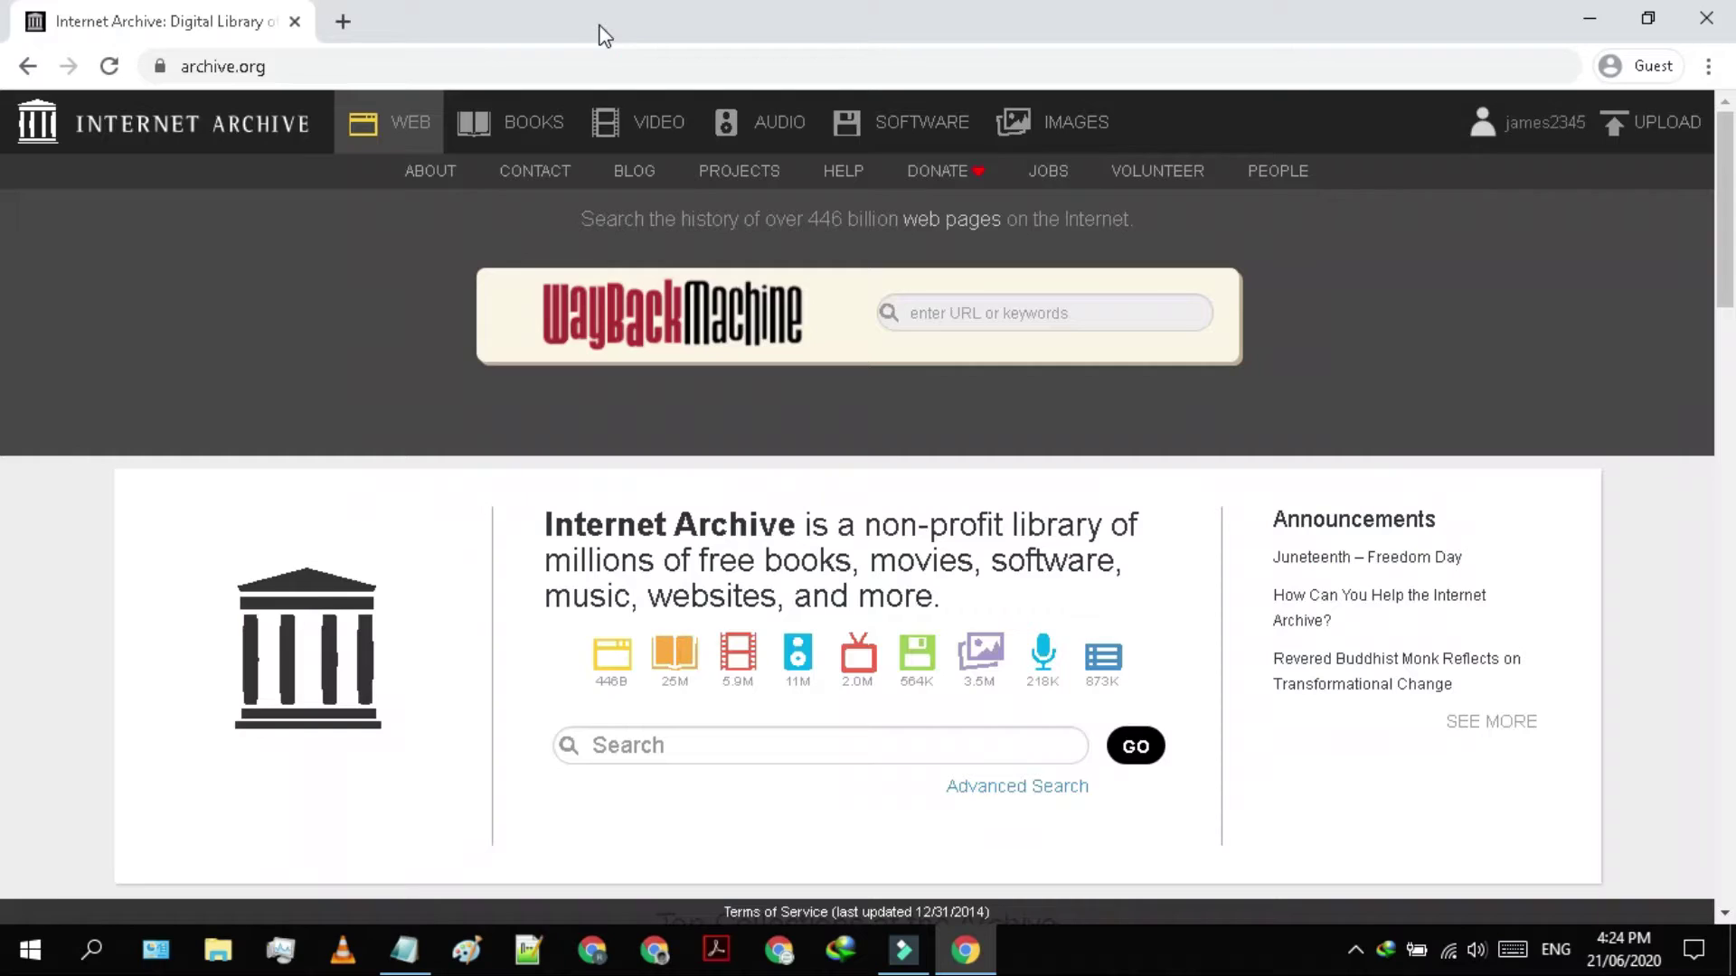
click(1593, 5)
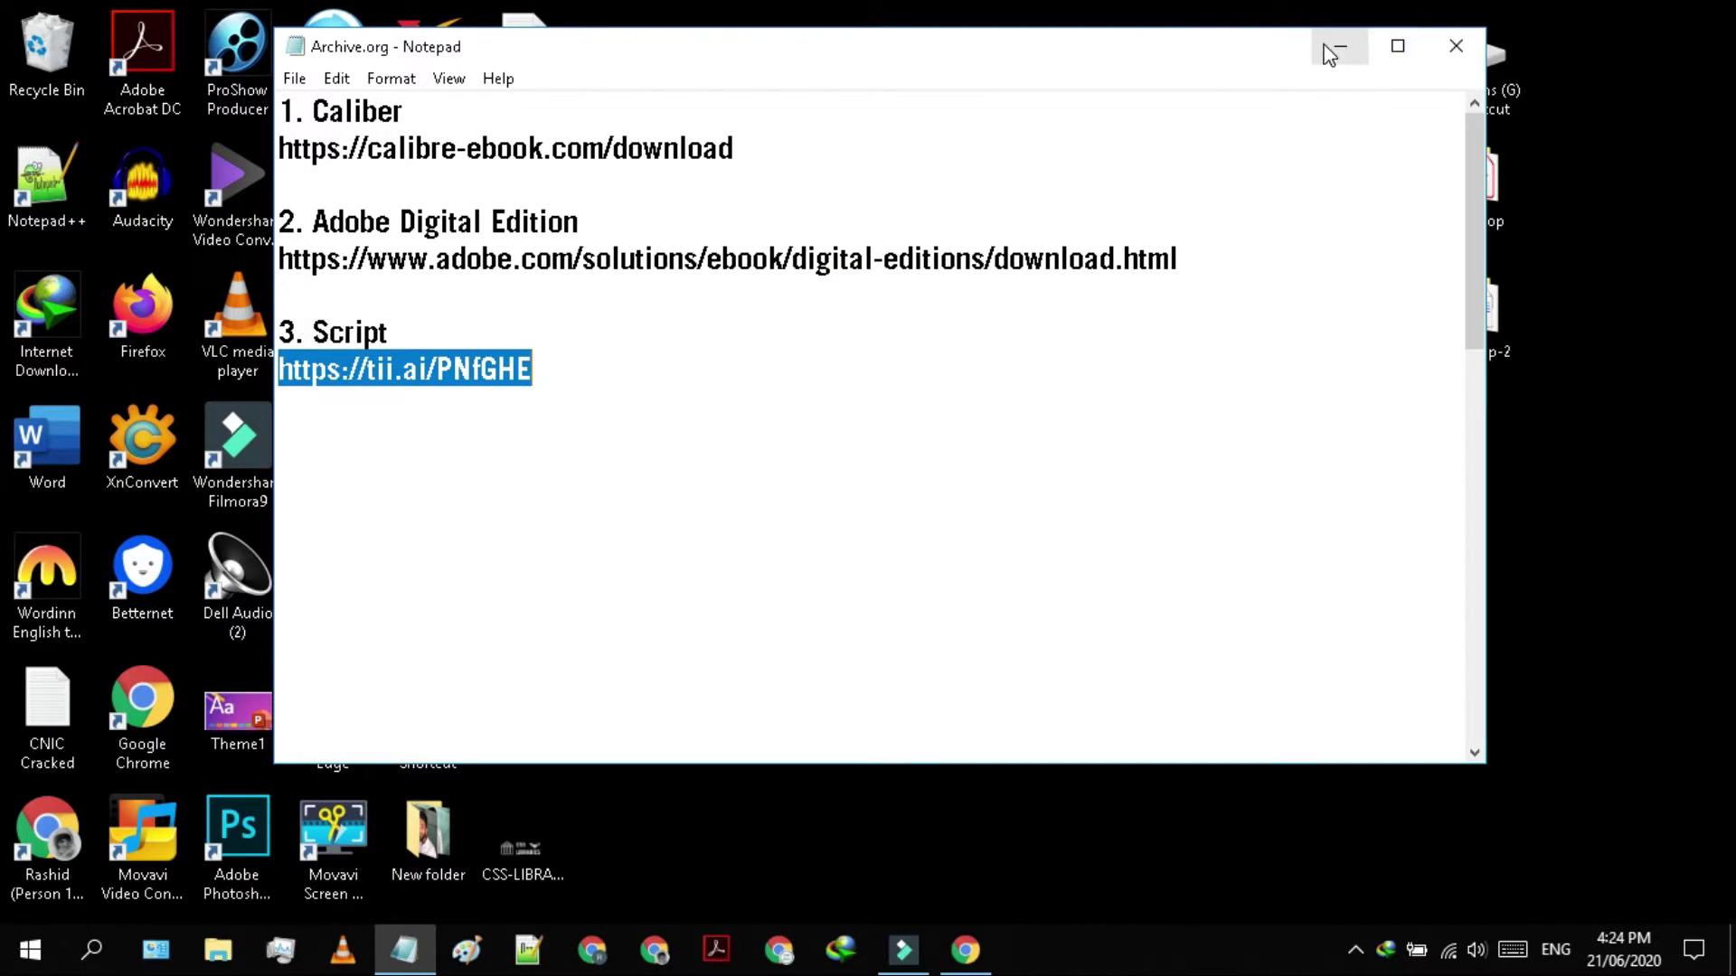
click(1336, 50)
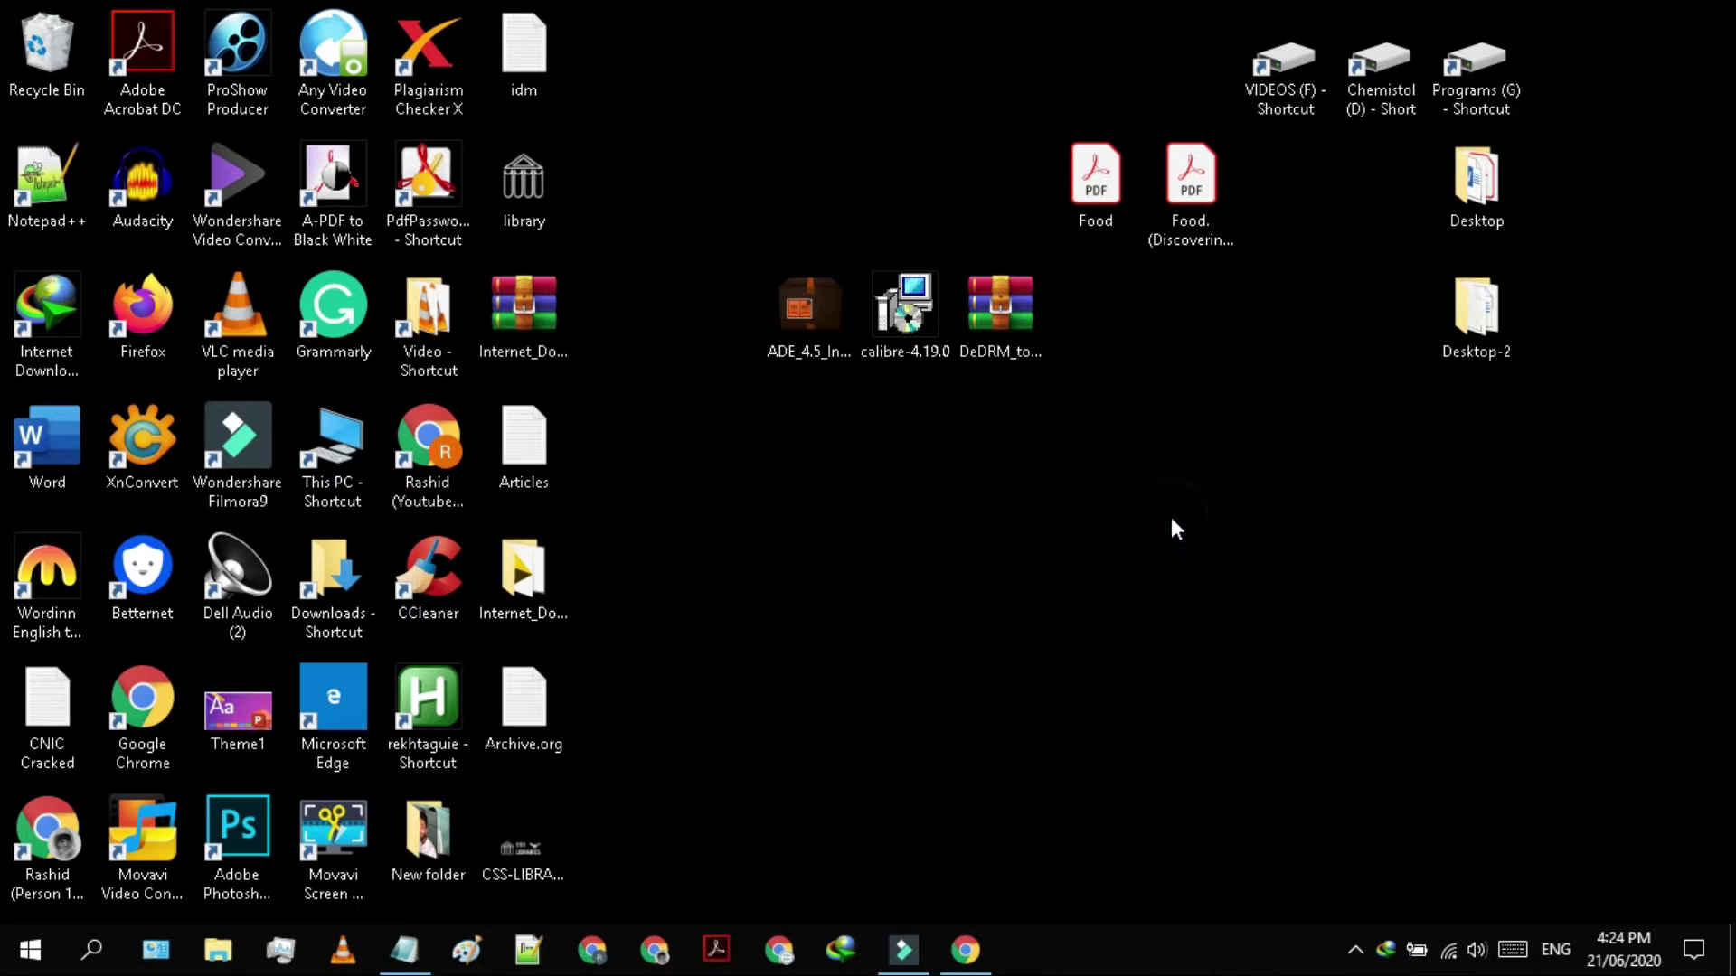
drag(719, 322, 1040, 333)
drag(718, 323, 1058, 334)
click(1083, 394)
Install Adobe Digital Editions 4.5.11 with defaults, declining the Norton offer, then close it
click(804, 317)
double_click(804, 309)
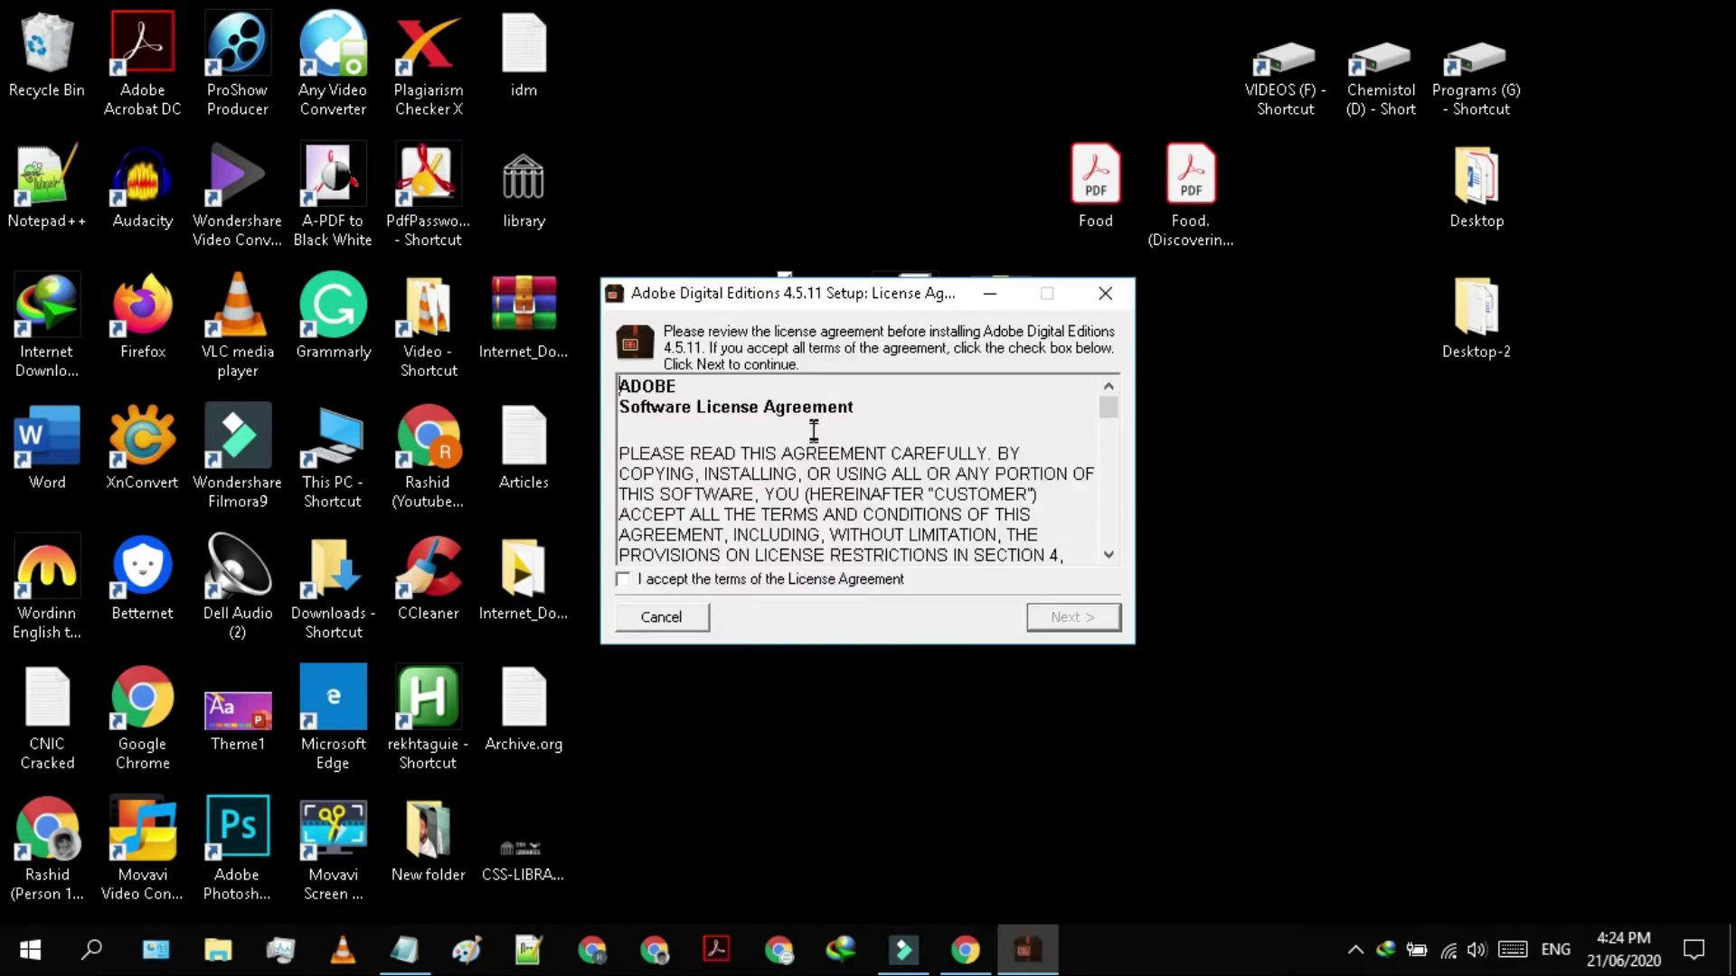
click(623, 580)
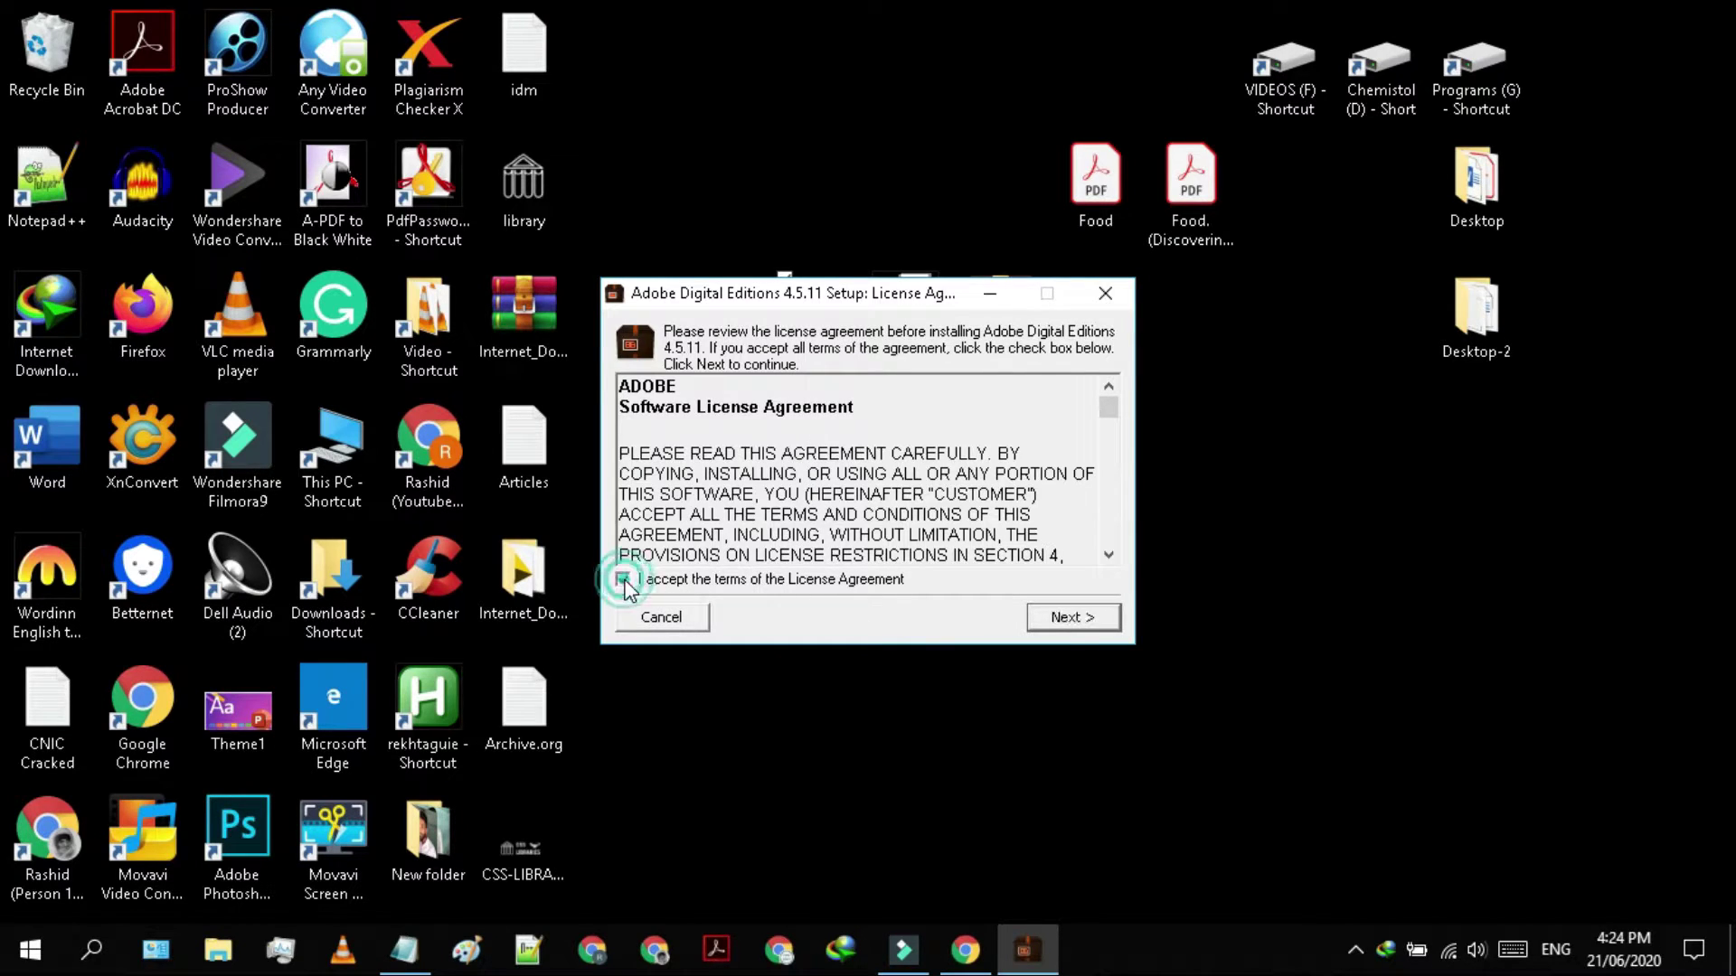
click(1076, 619)
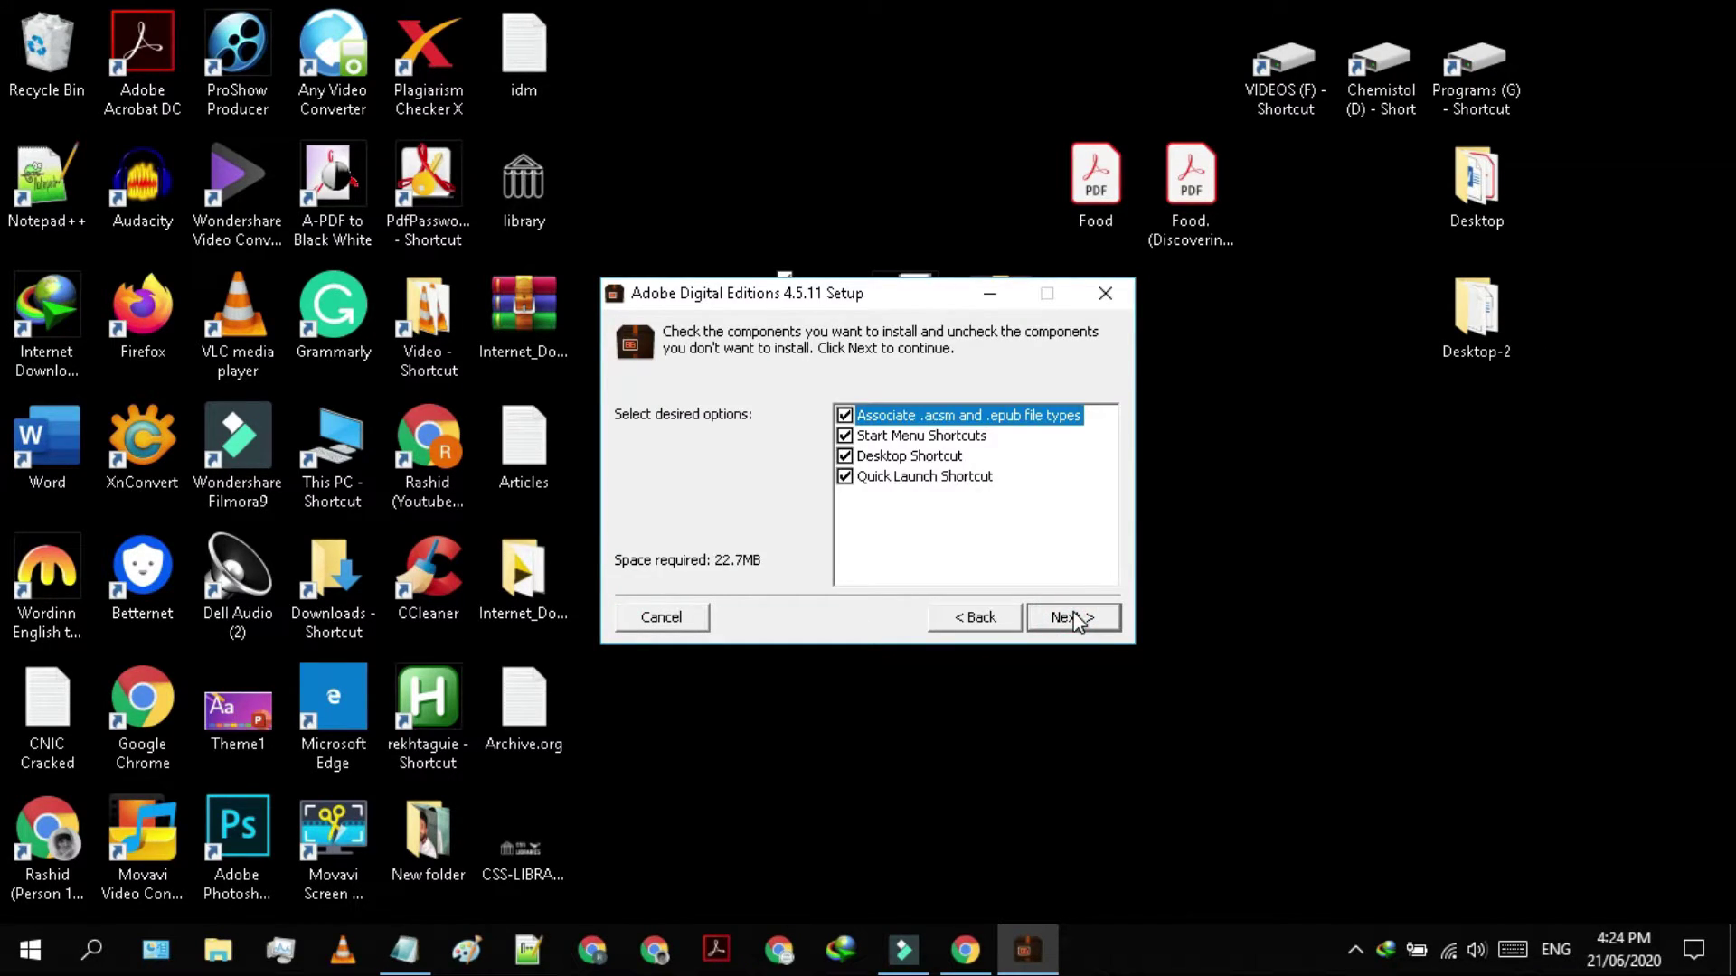
click(1076, 620)
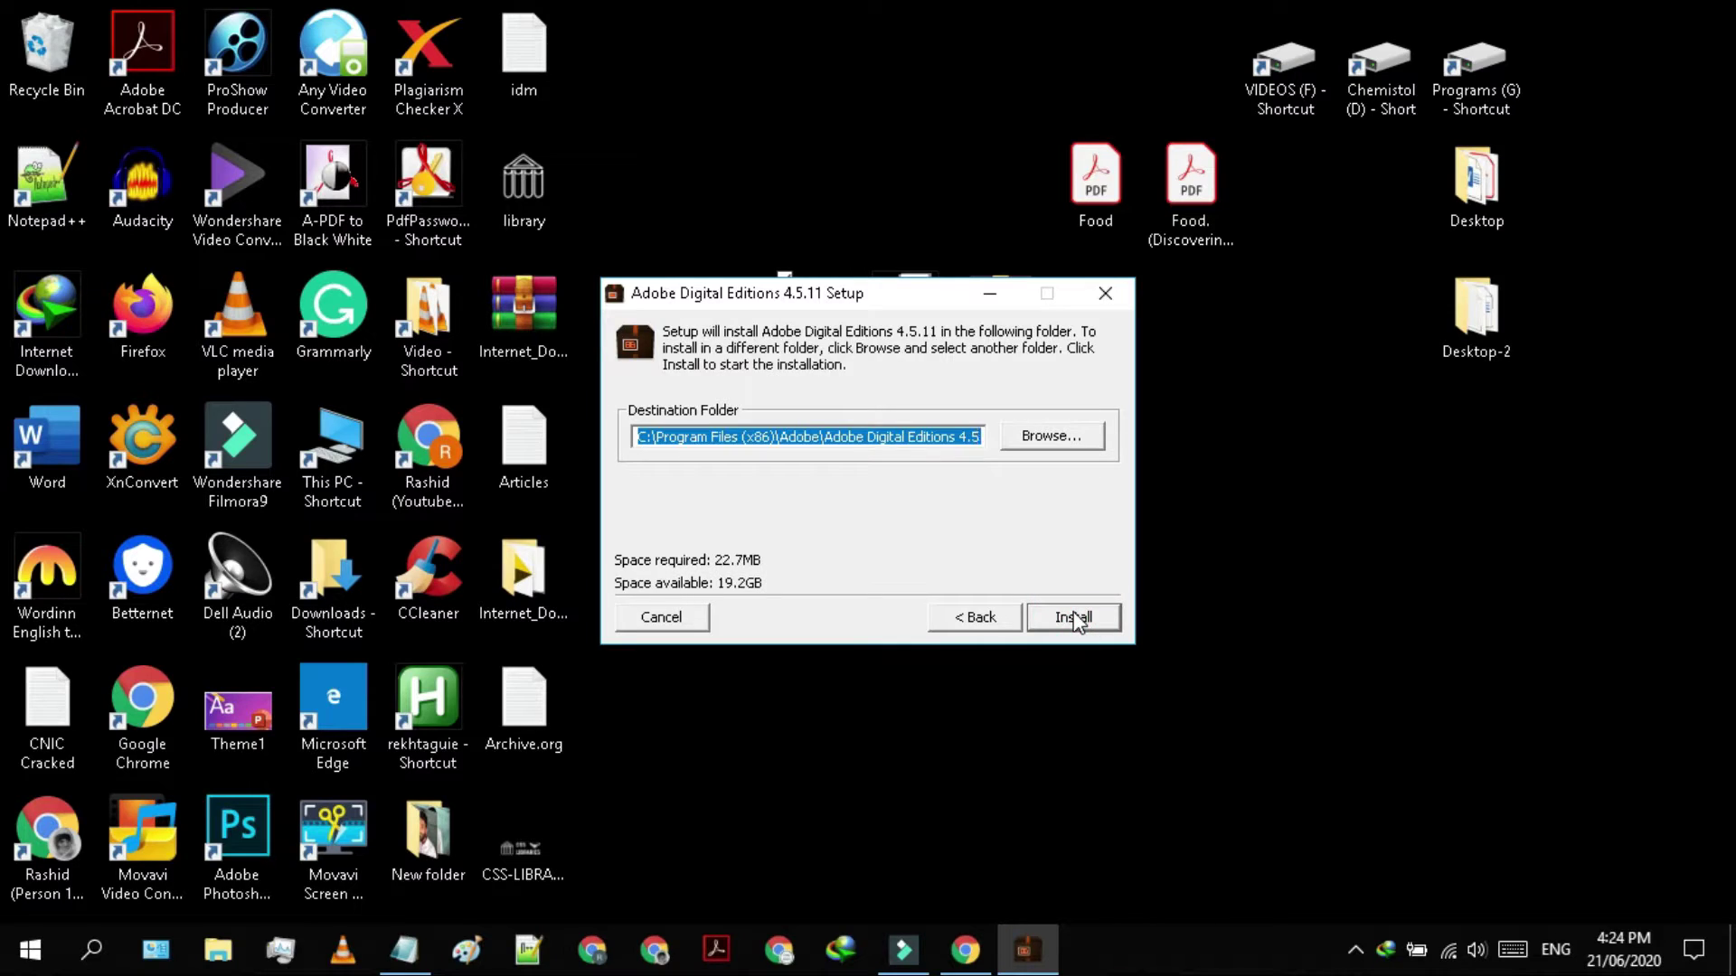
click(1074, 618)
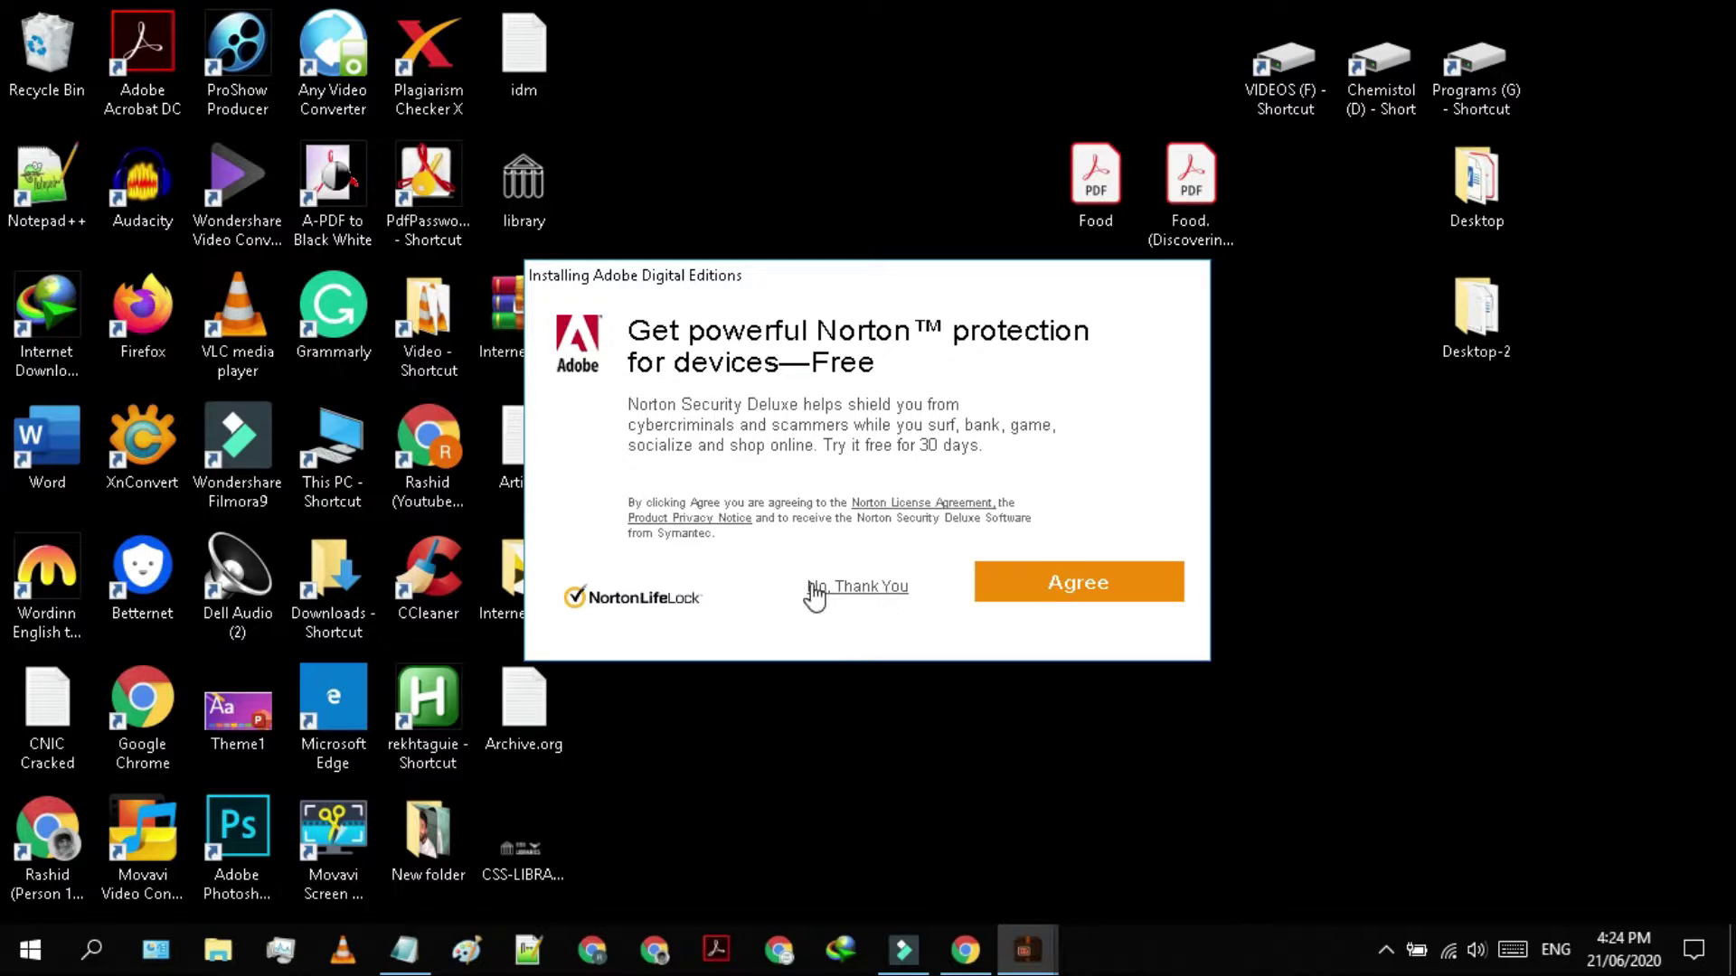
click(860, 588)
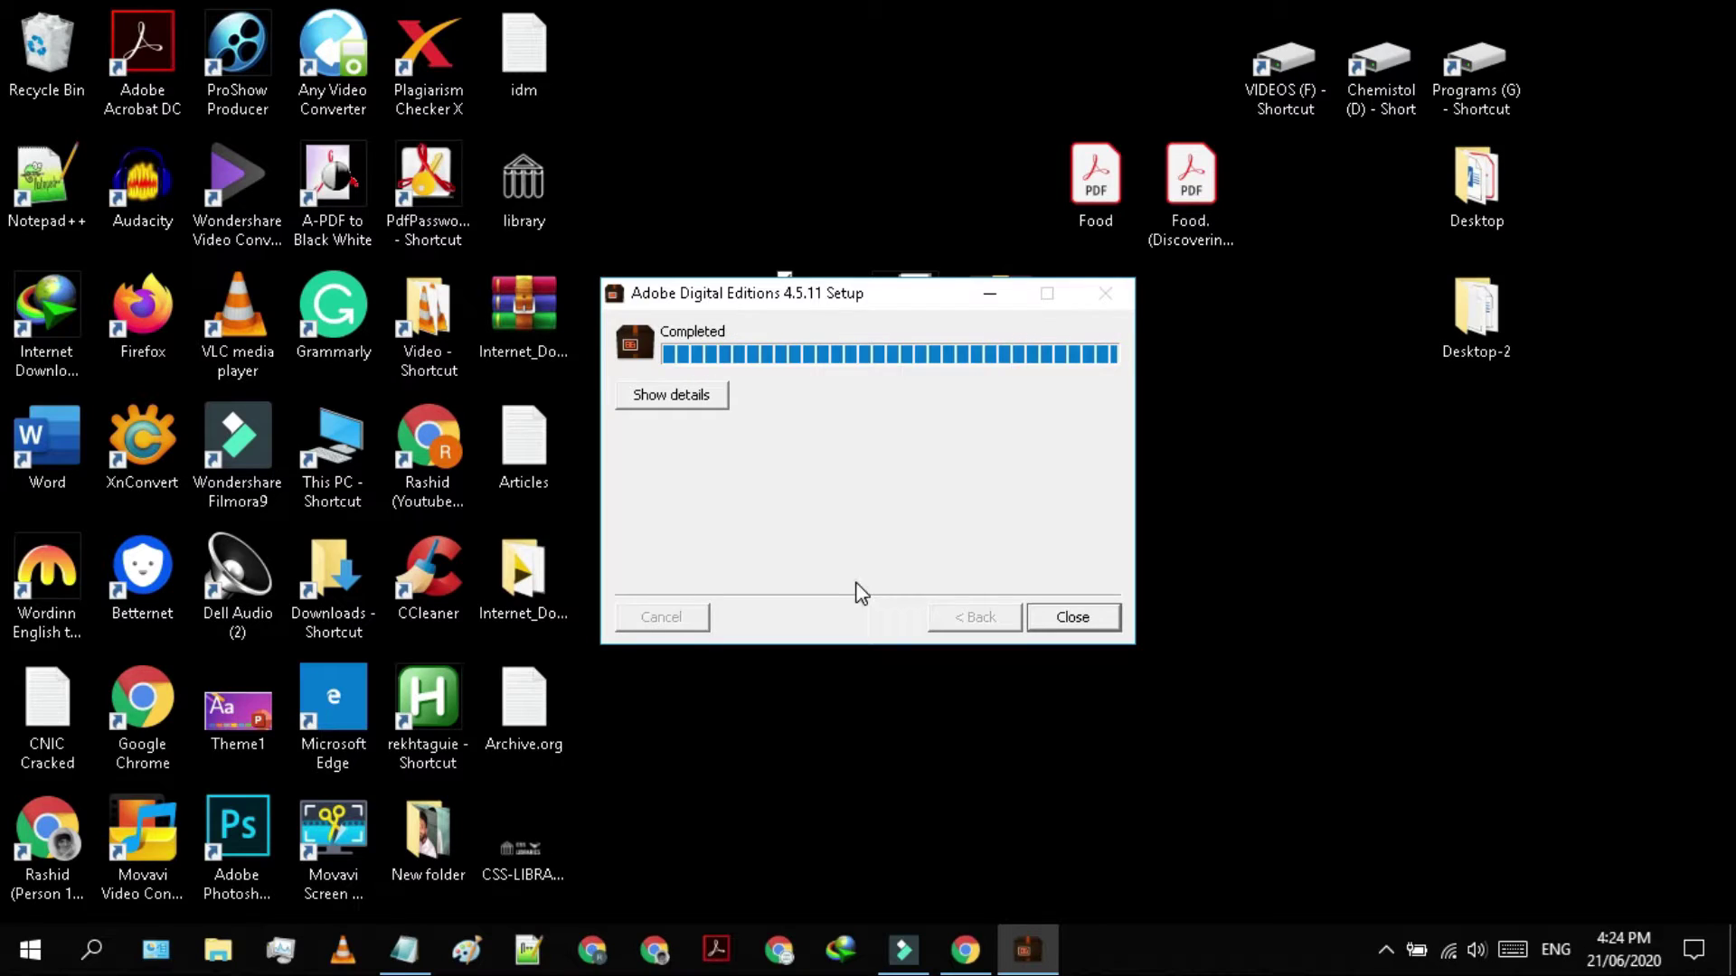
click(1074, 620)
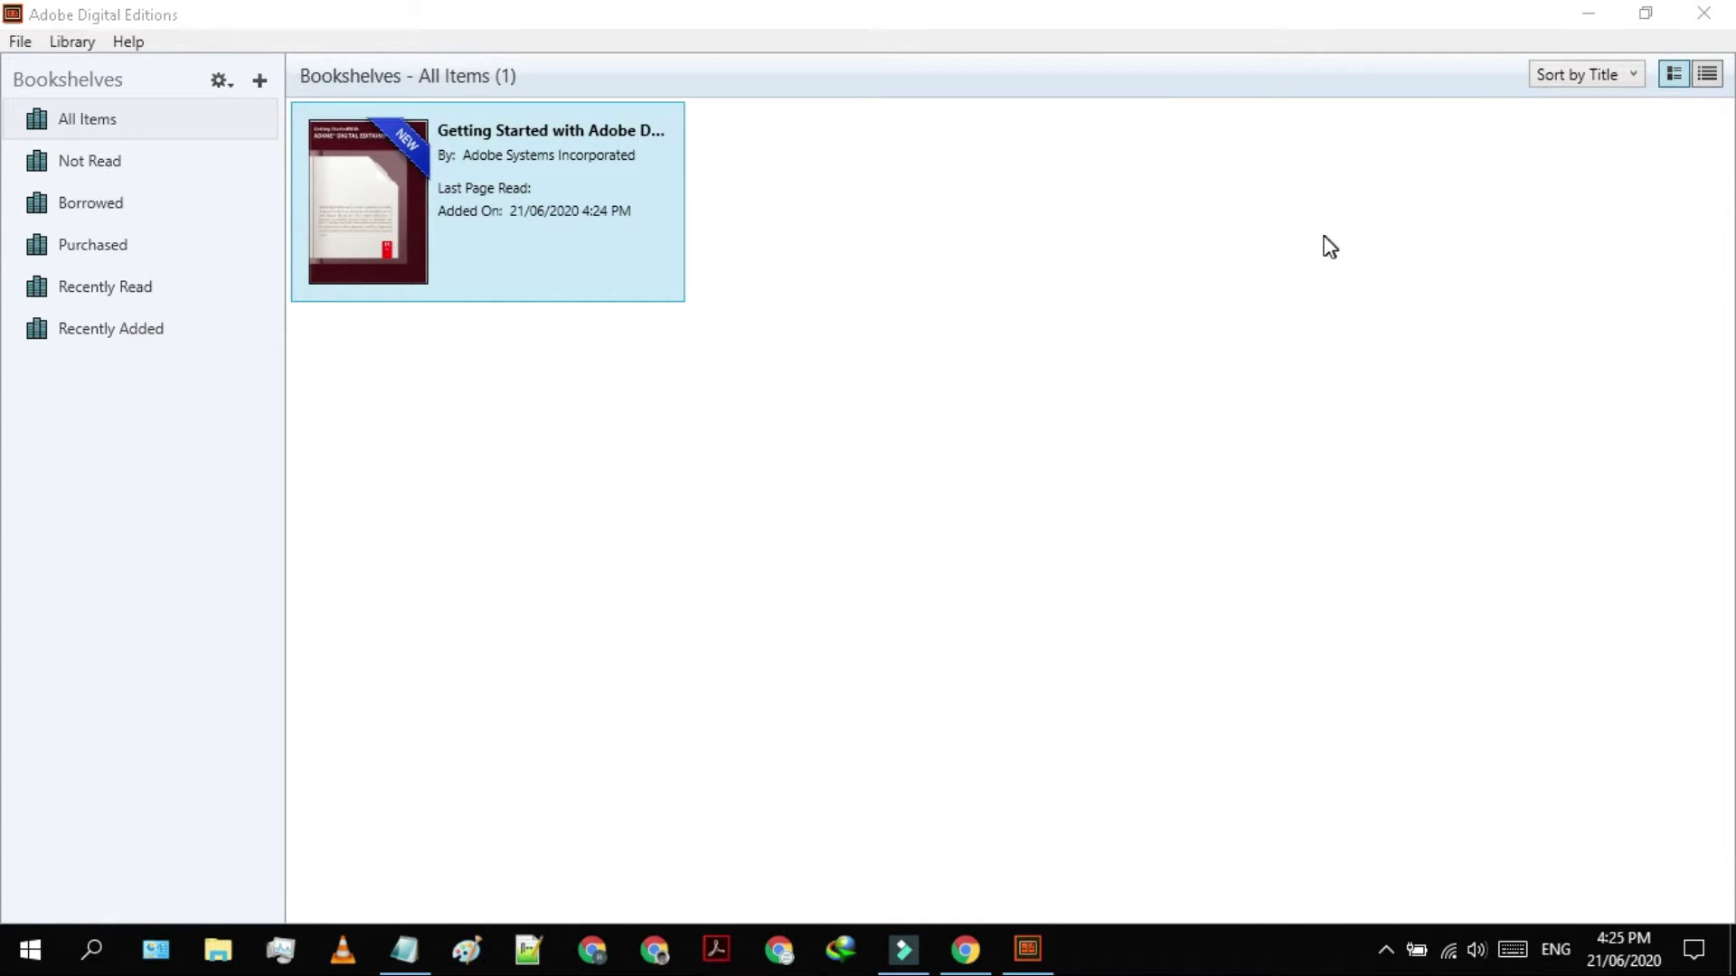
click(1707, 15)
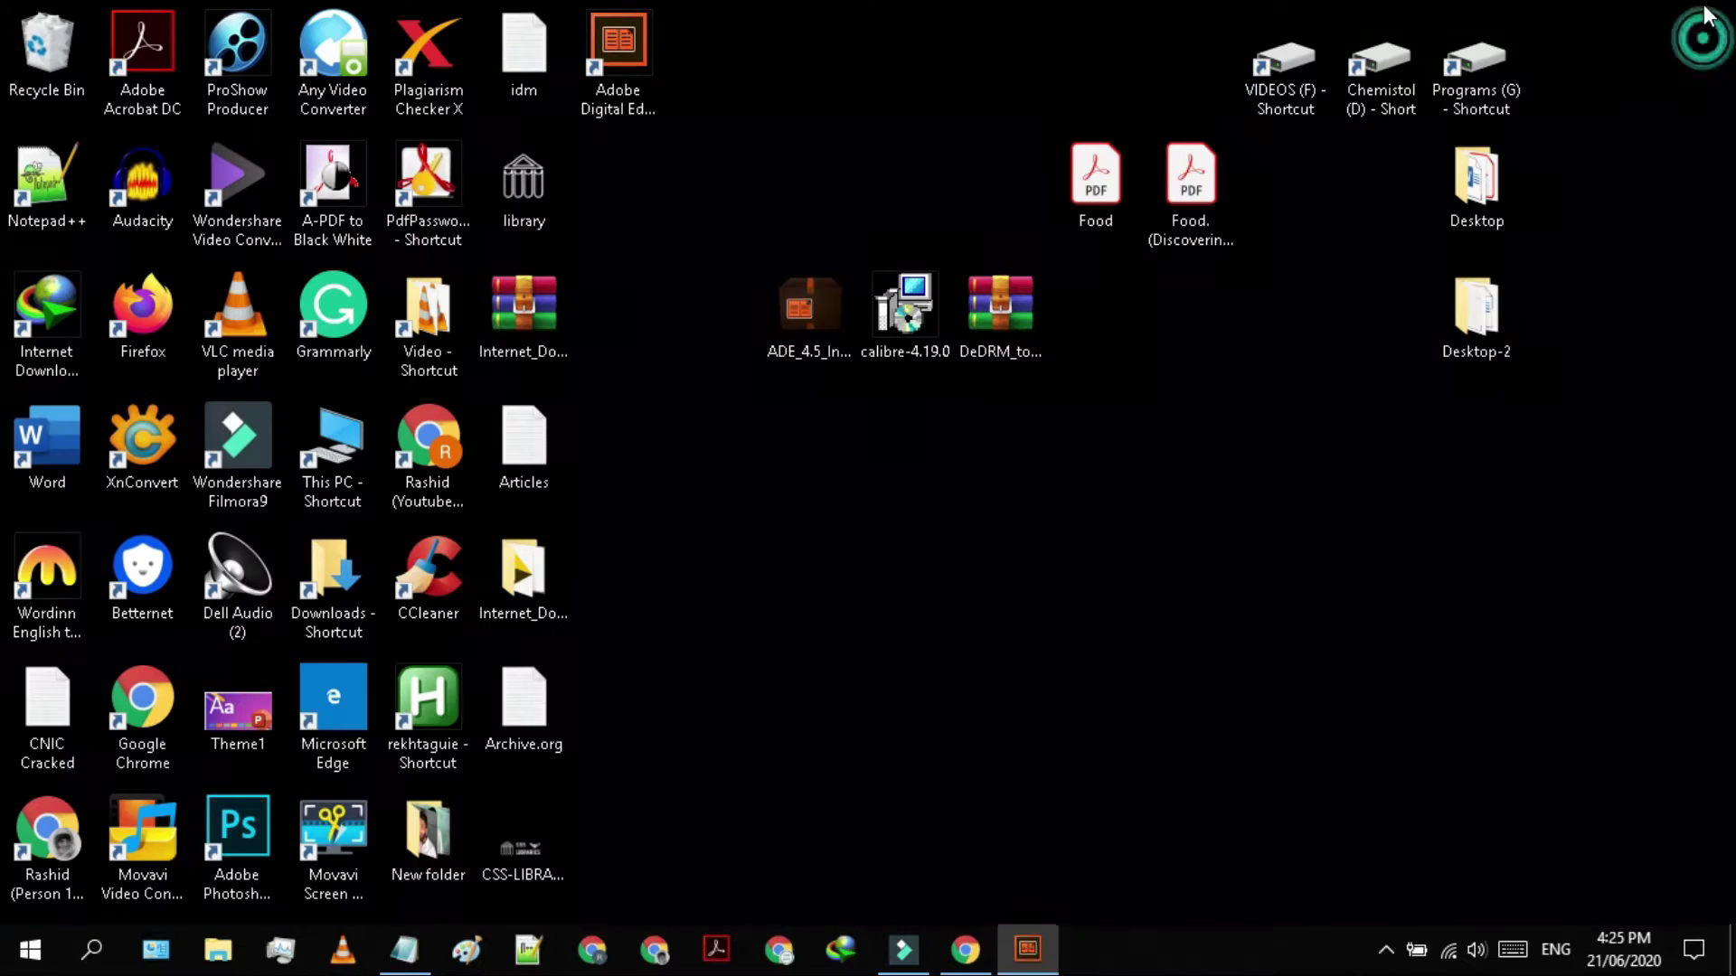
Install calibre with default options, accepting the terms and leaving 'Launch calibre' unticked
double_click(897, 334)
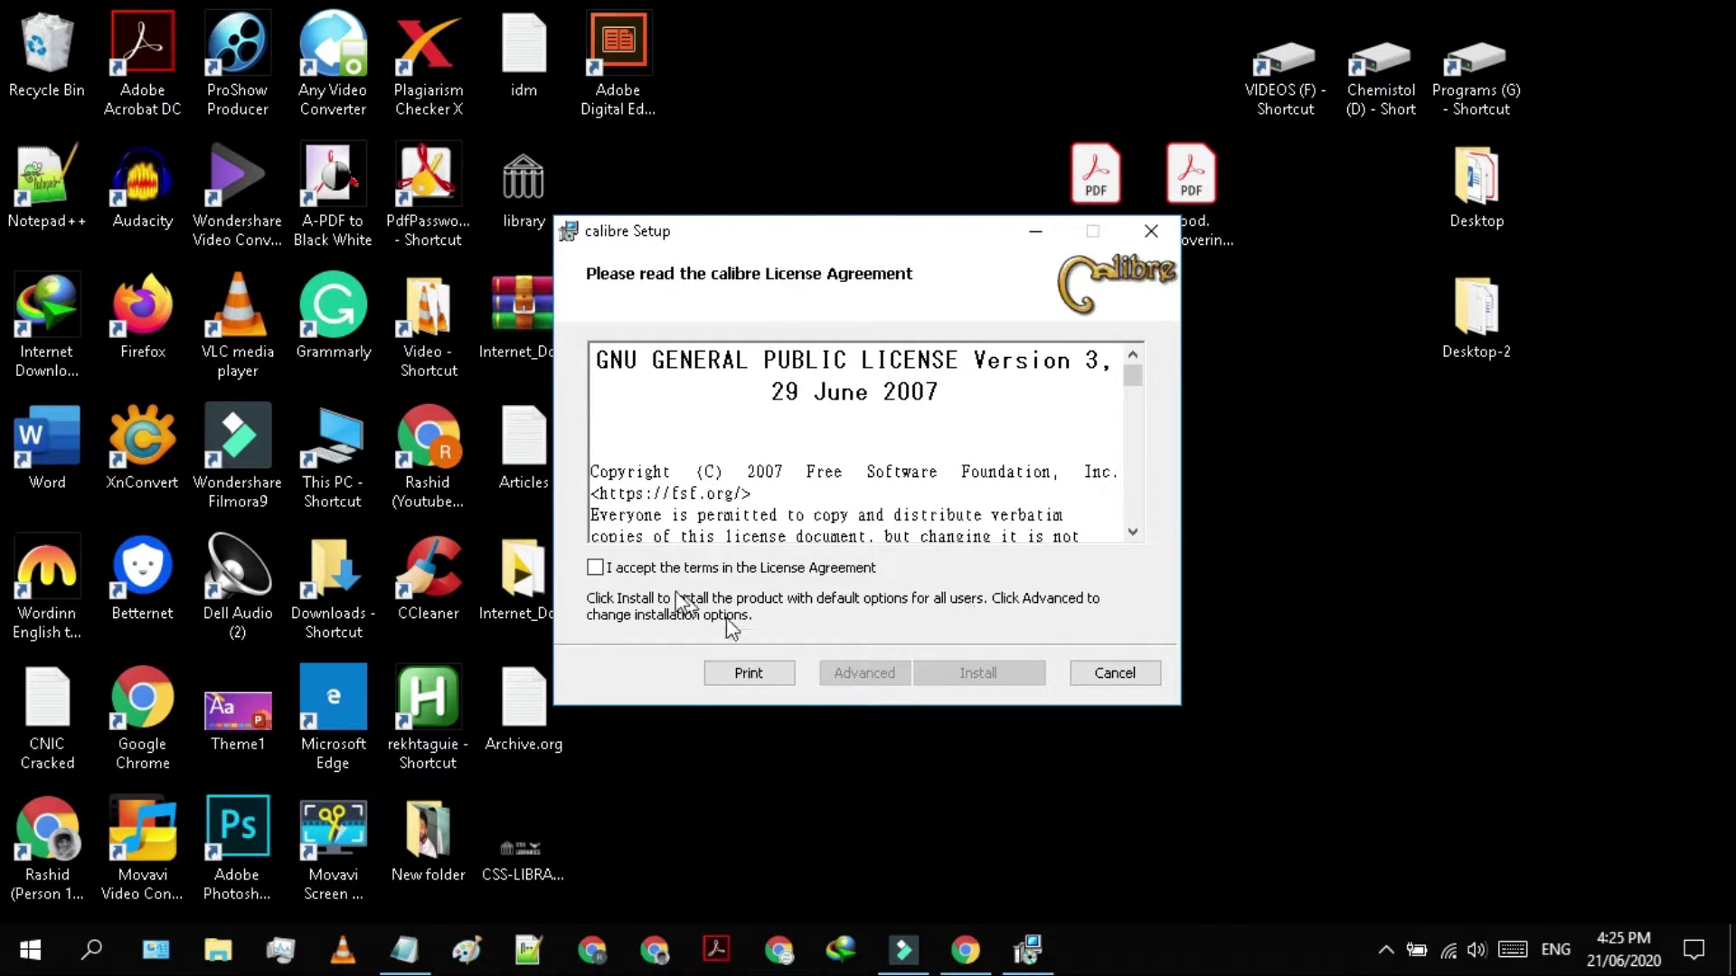
click(594, 569)
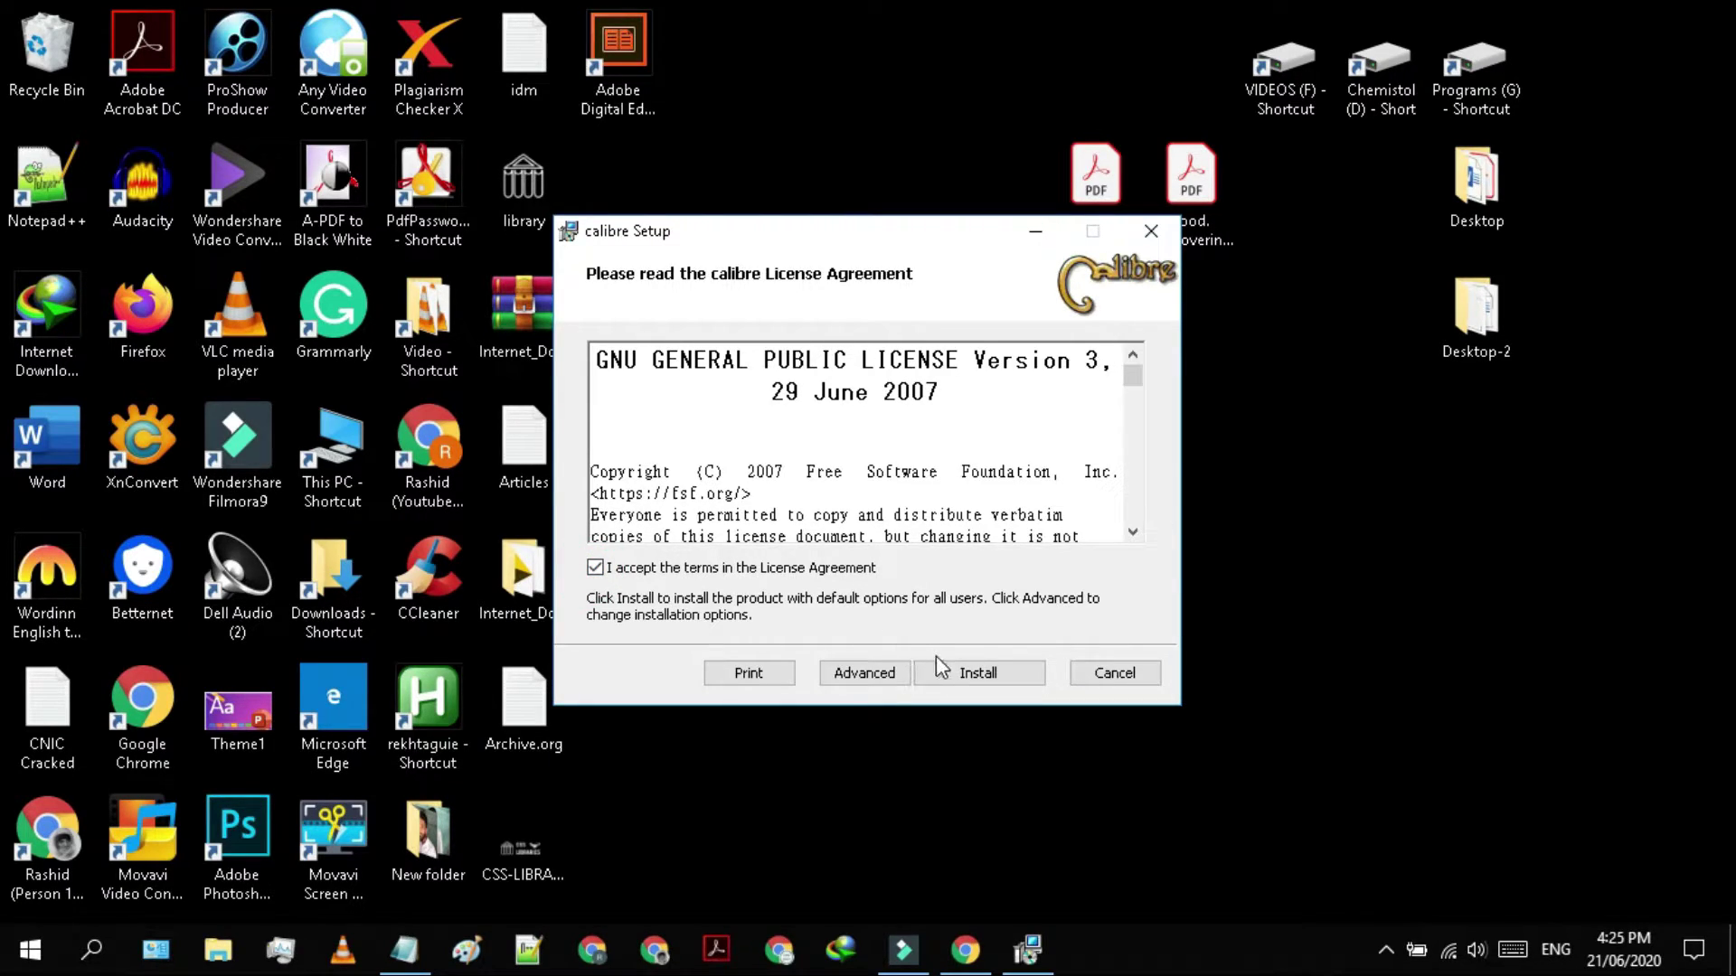
click(977, 674)
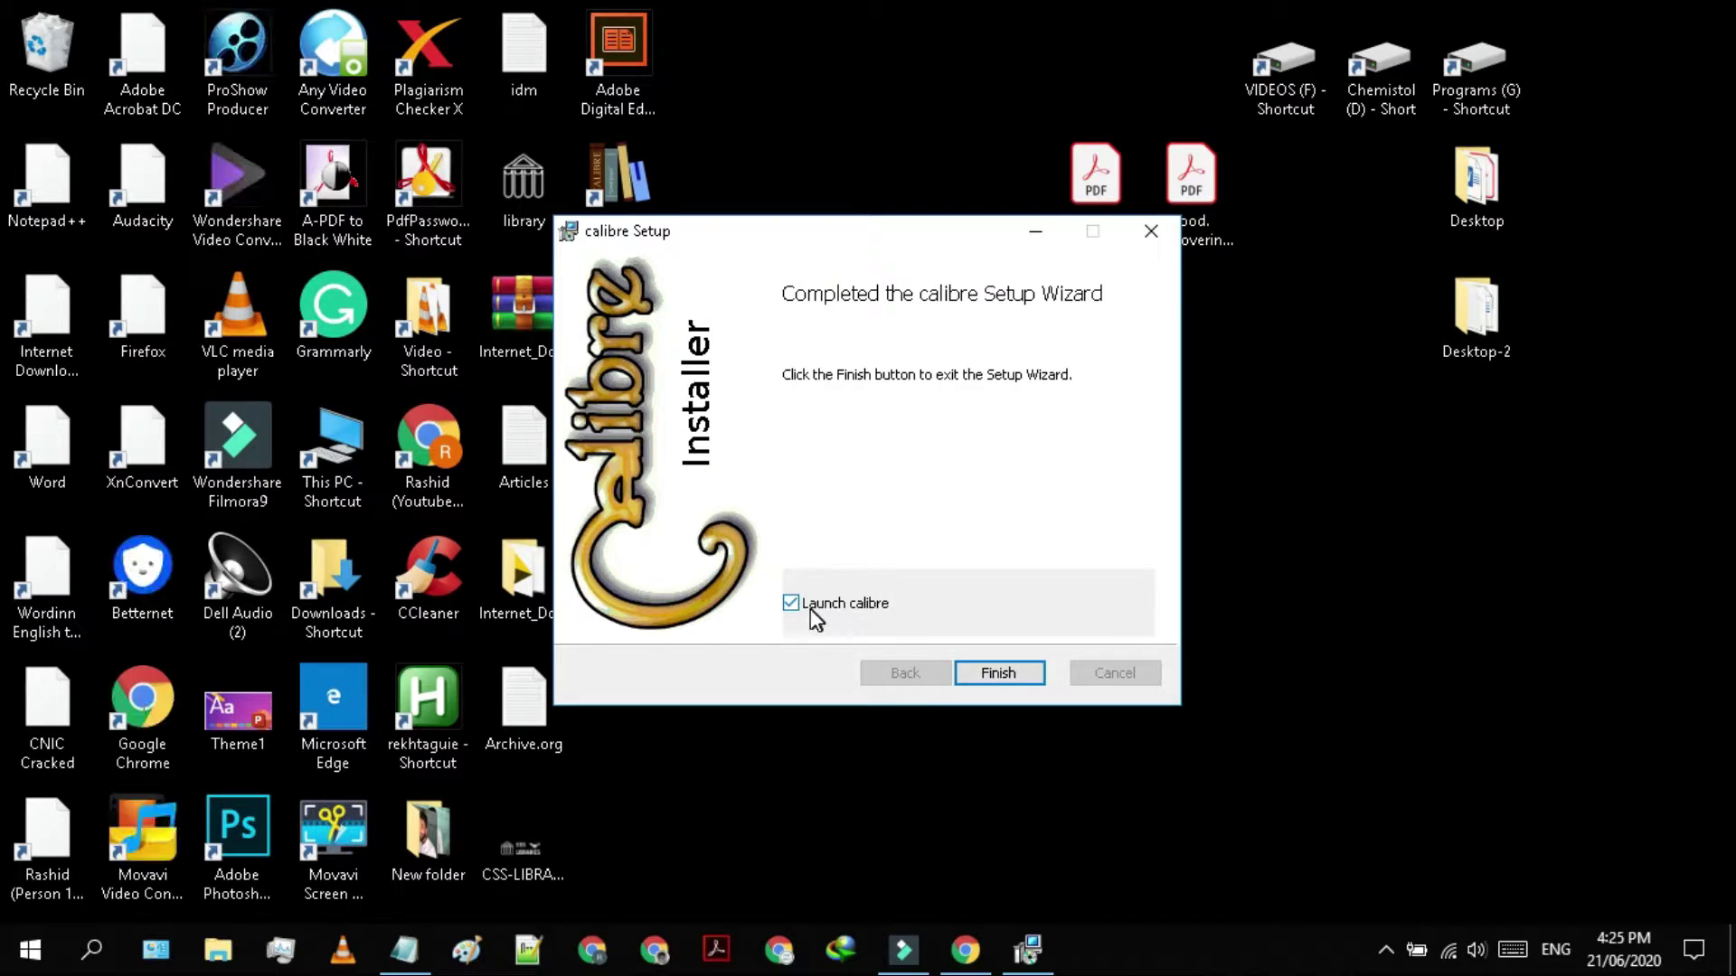
click(792, 604)
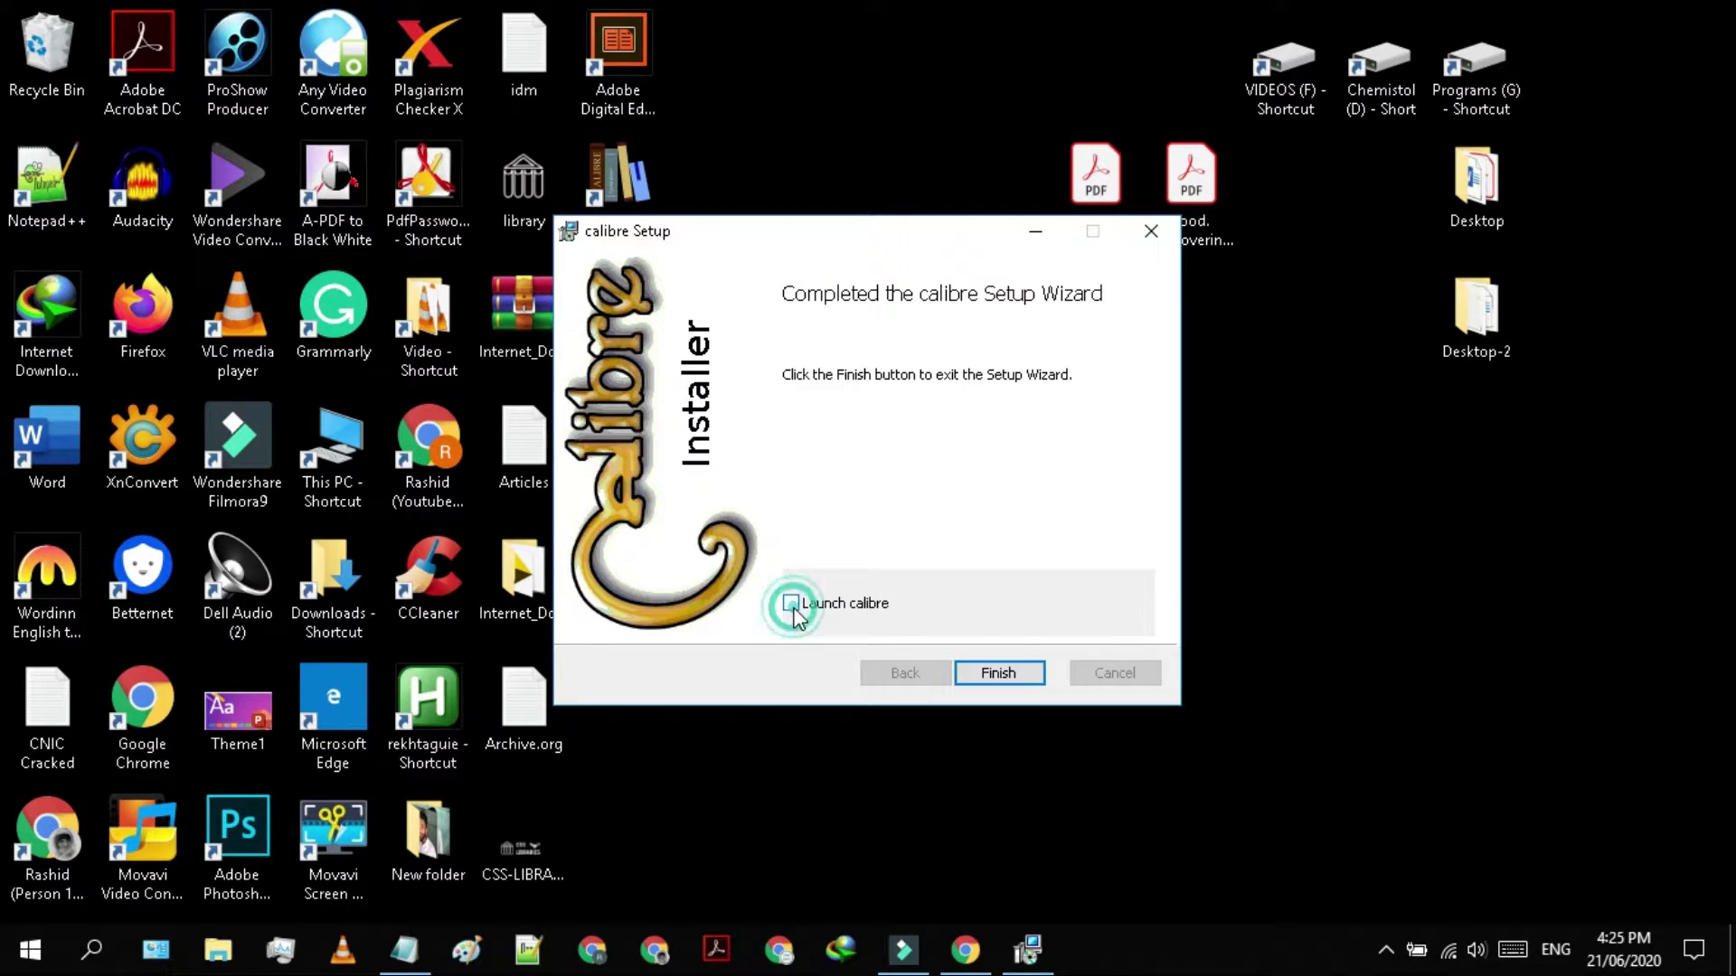
click(1002, 675)
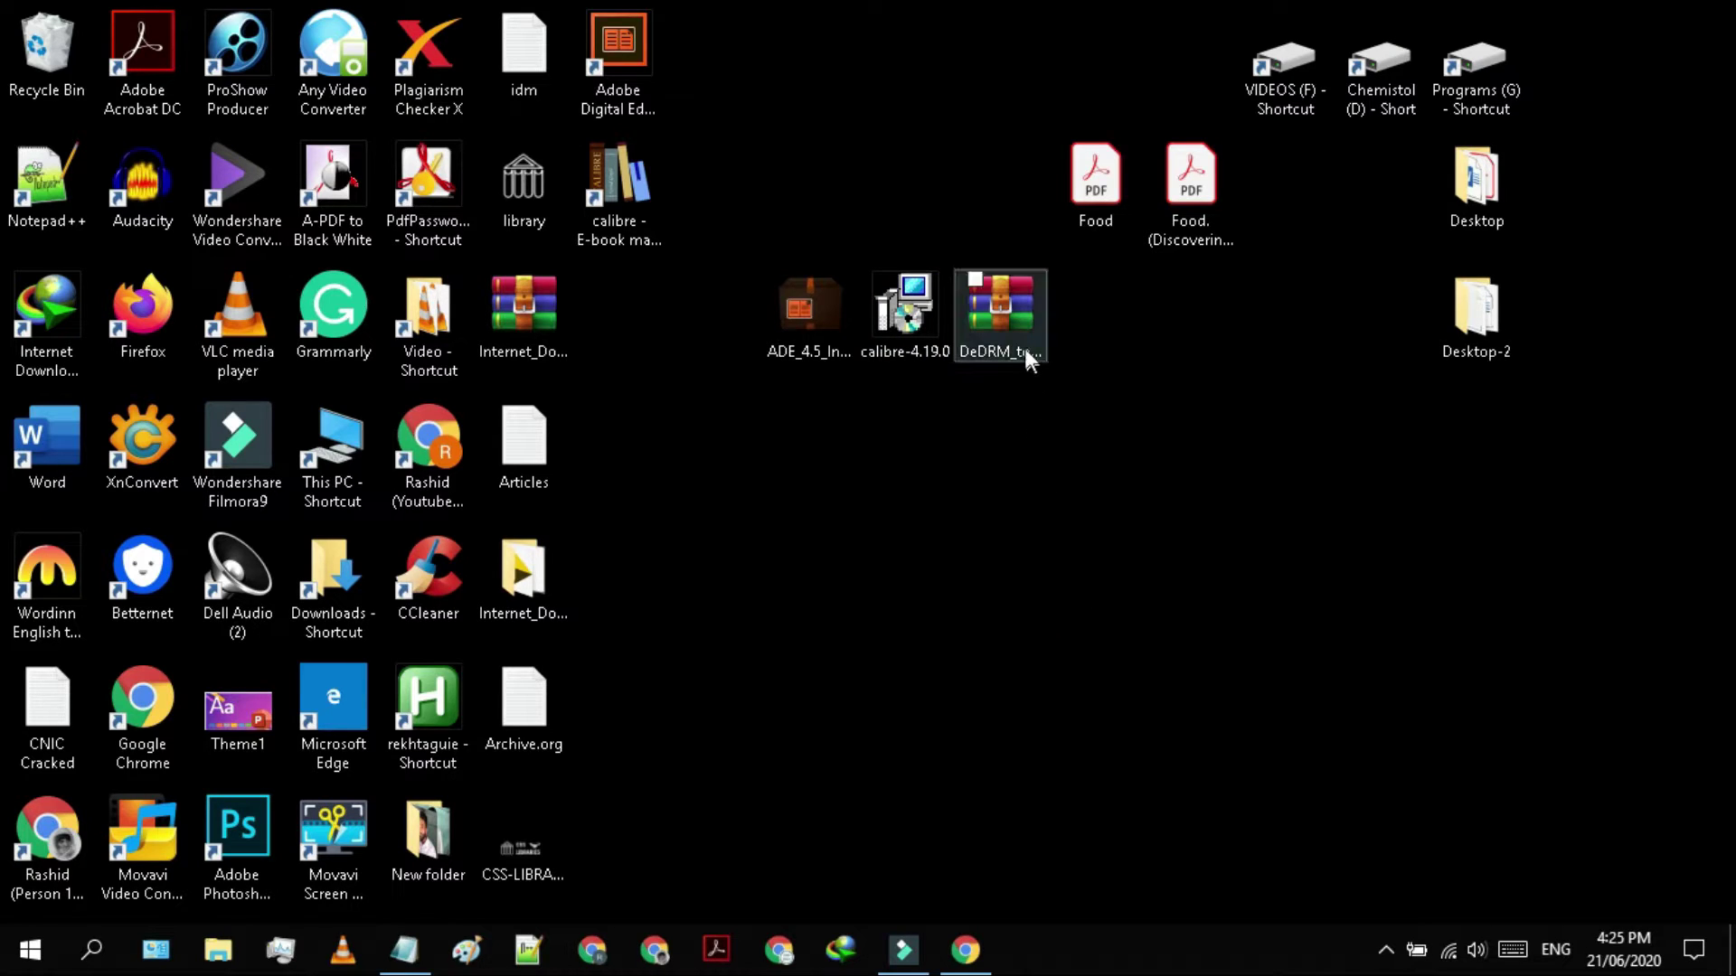
Extract the DeDRM_tools_6.7.0 archive to a 'DeDRM_tools_6.7.0\' desktop folder
click(1017, 313)
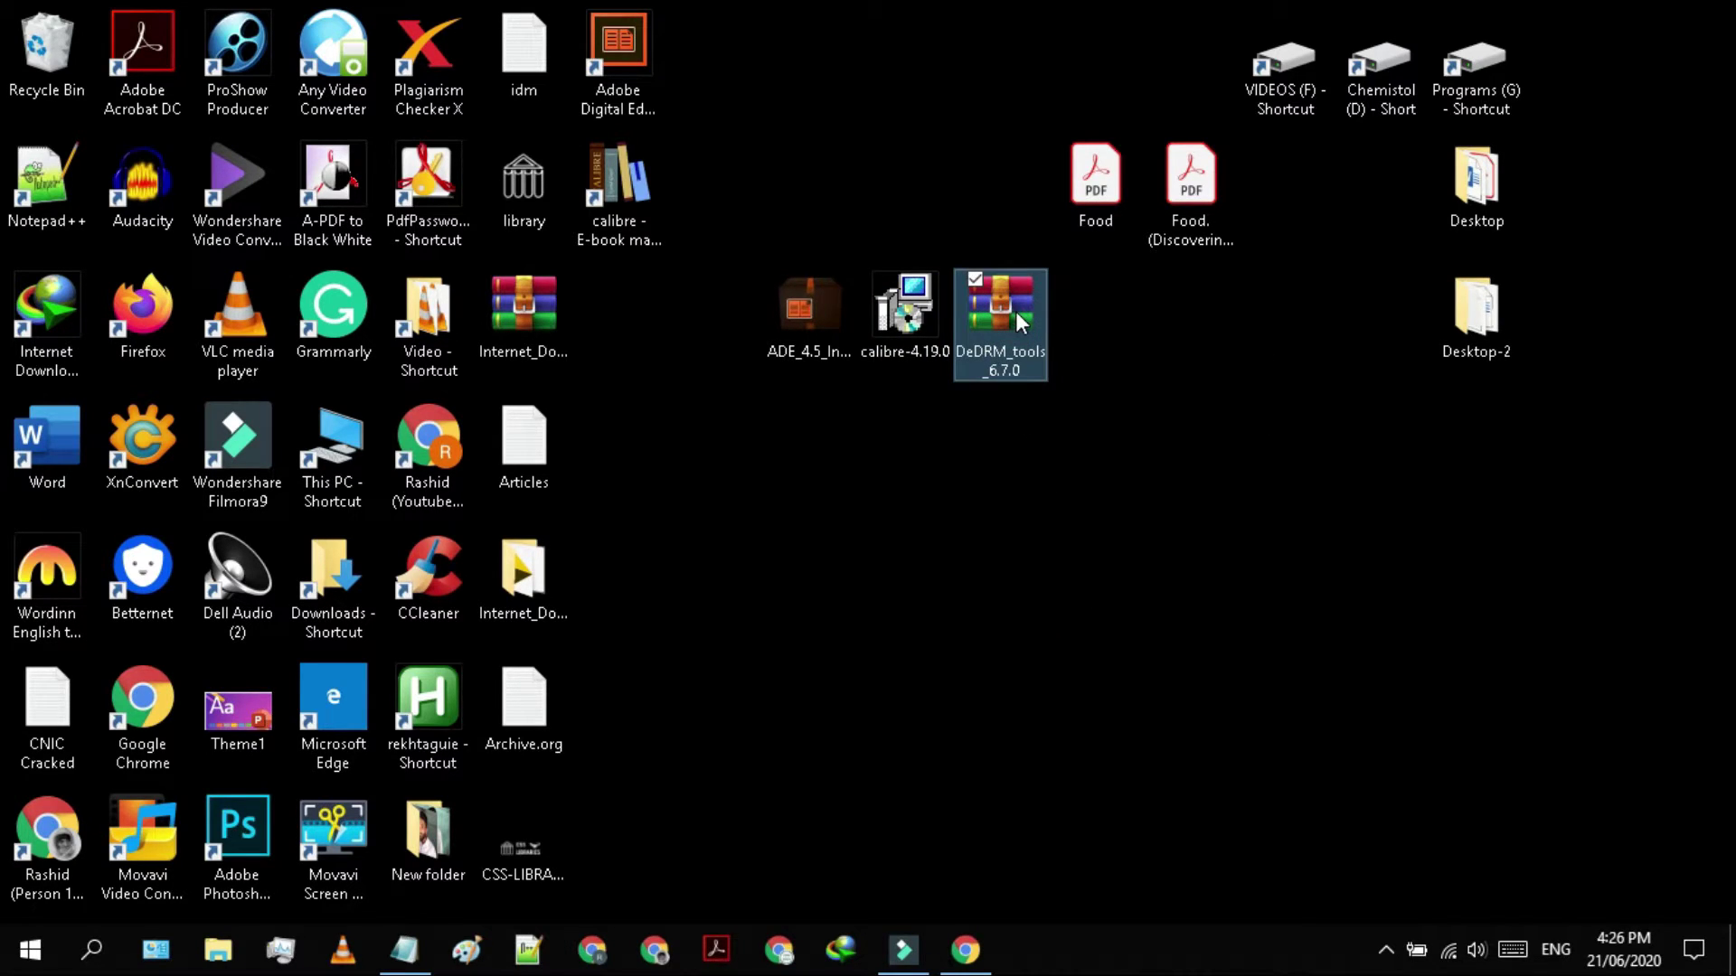
right_click(1016, 311)
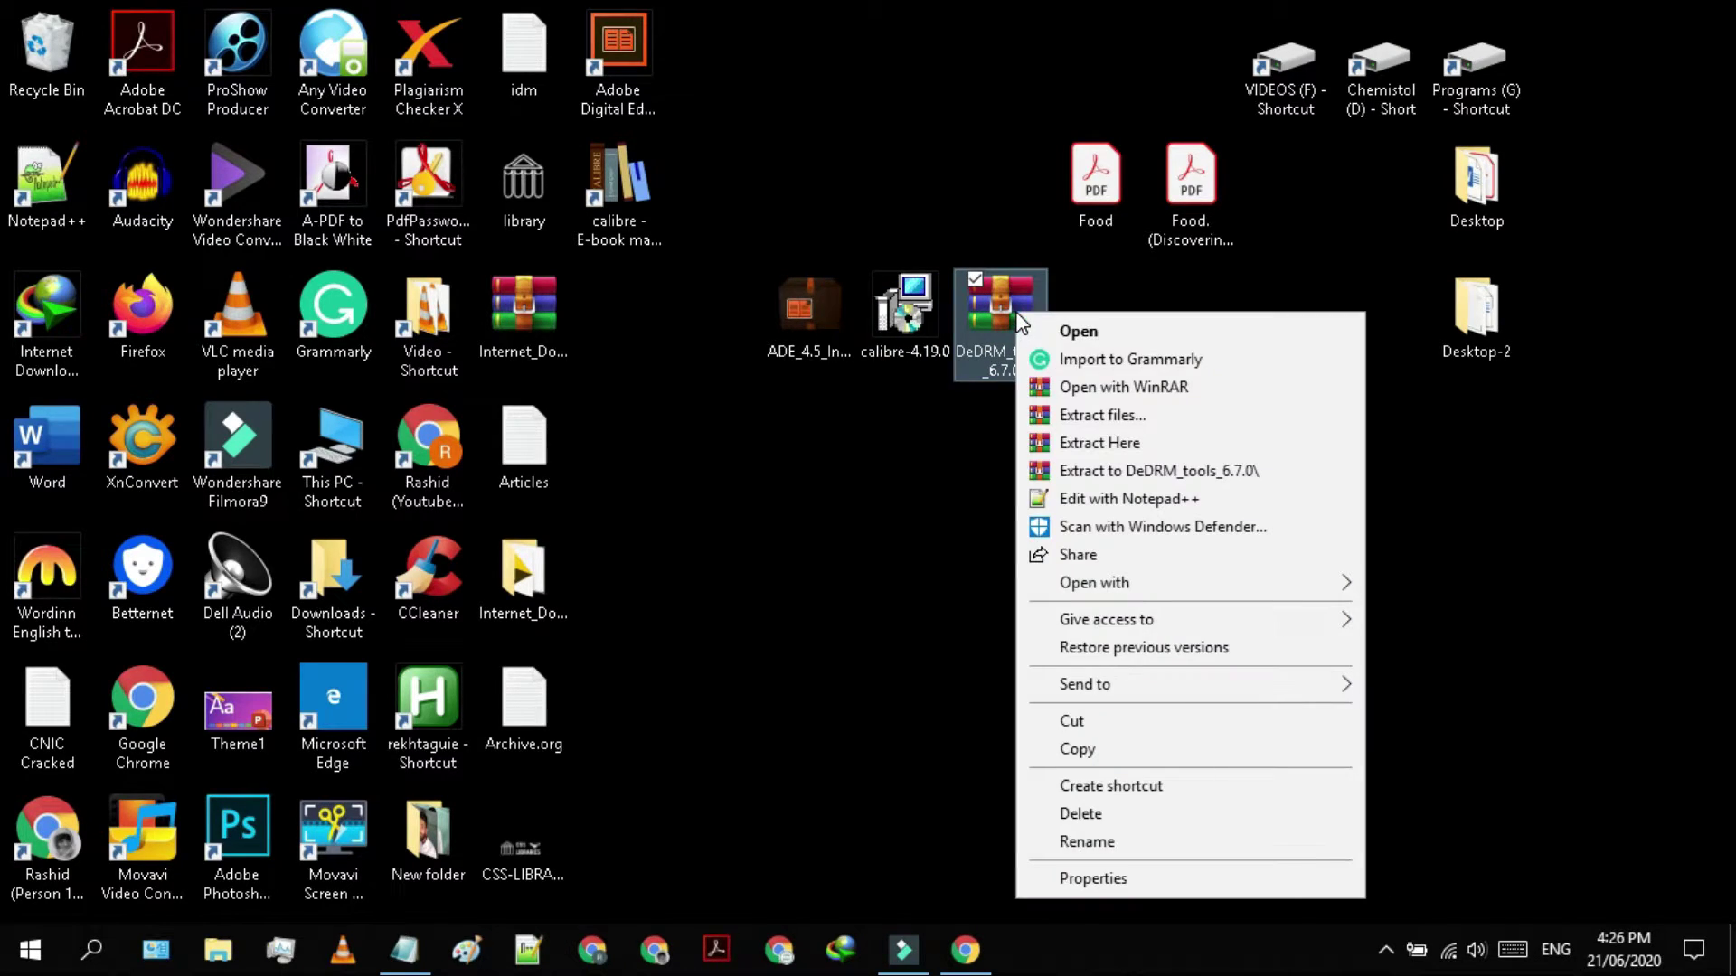
click(1139, 472)
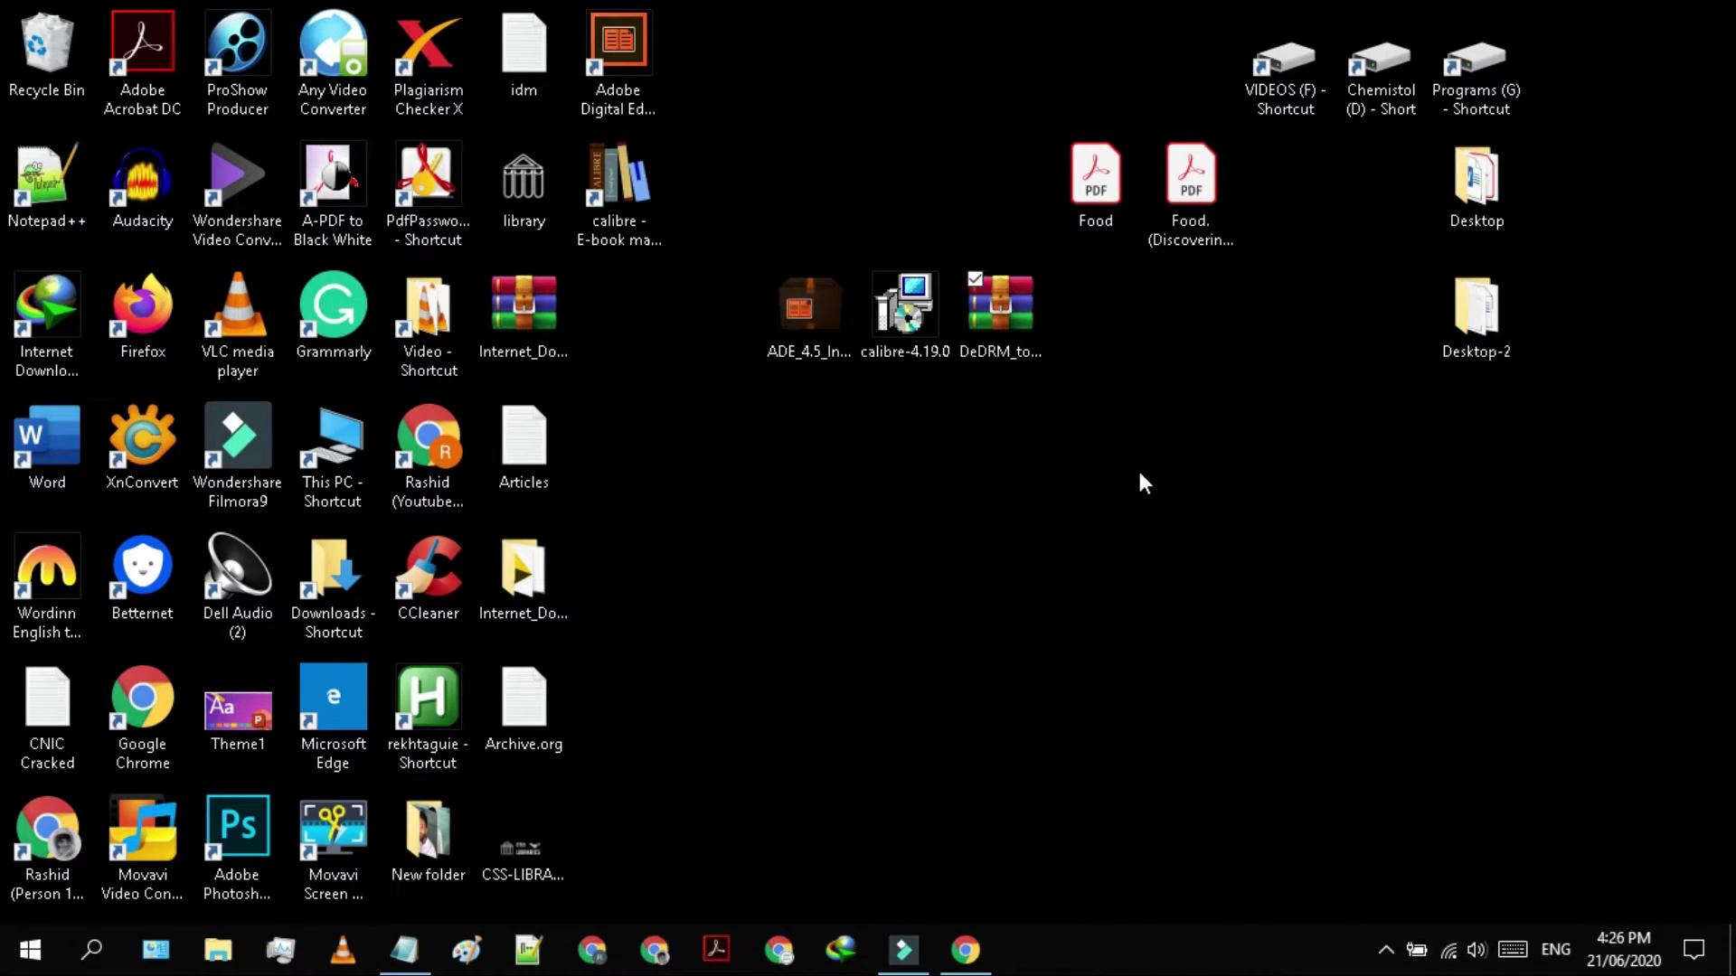
click(879, 526)
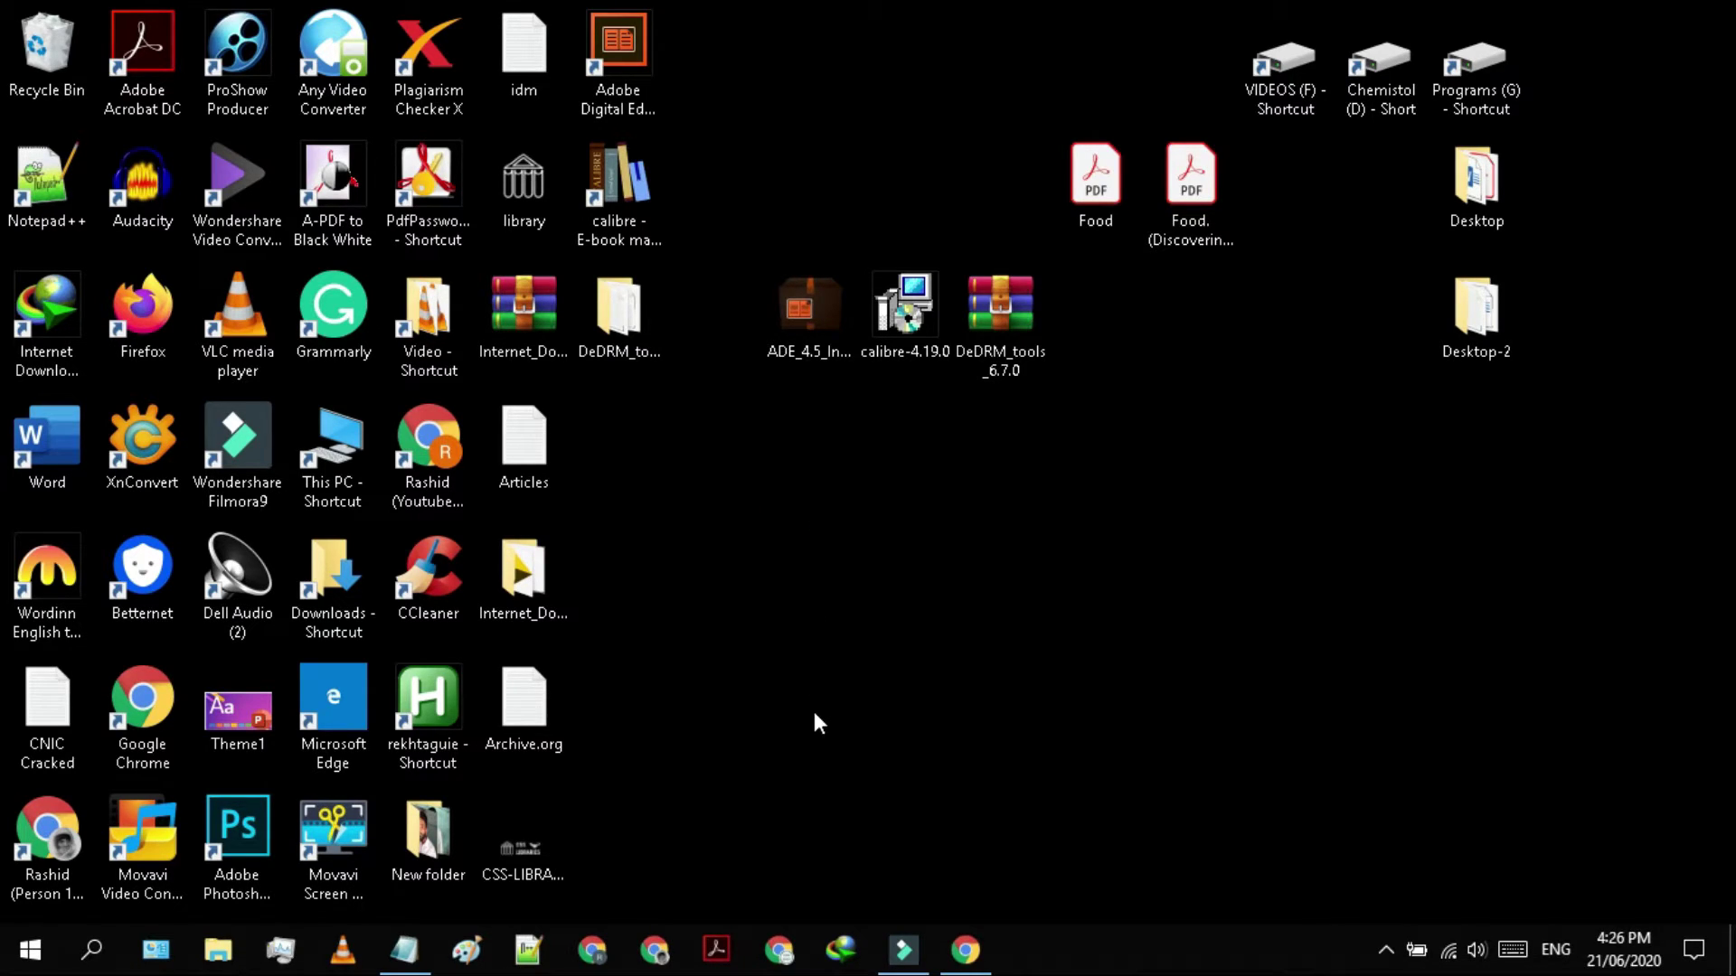
click(968, 961)
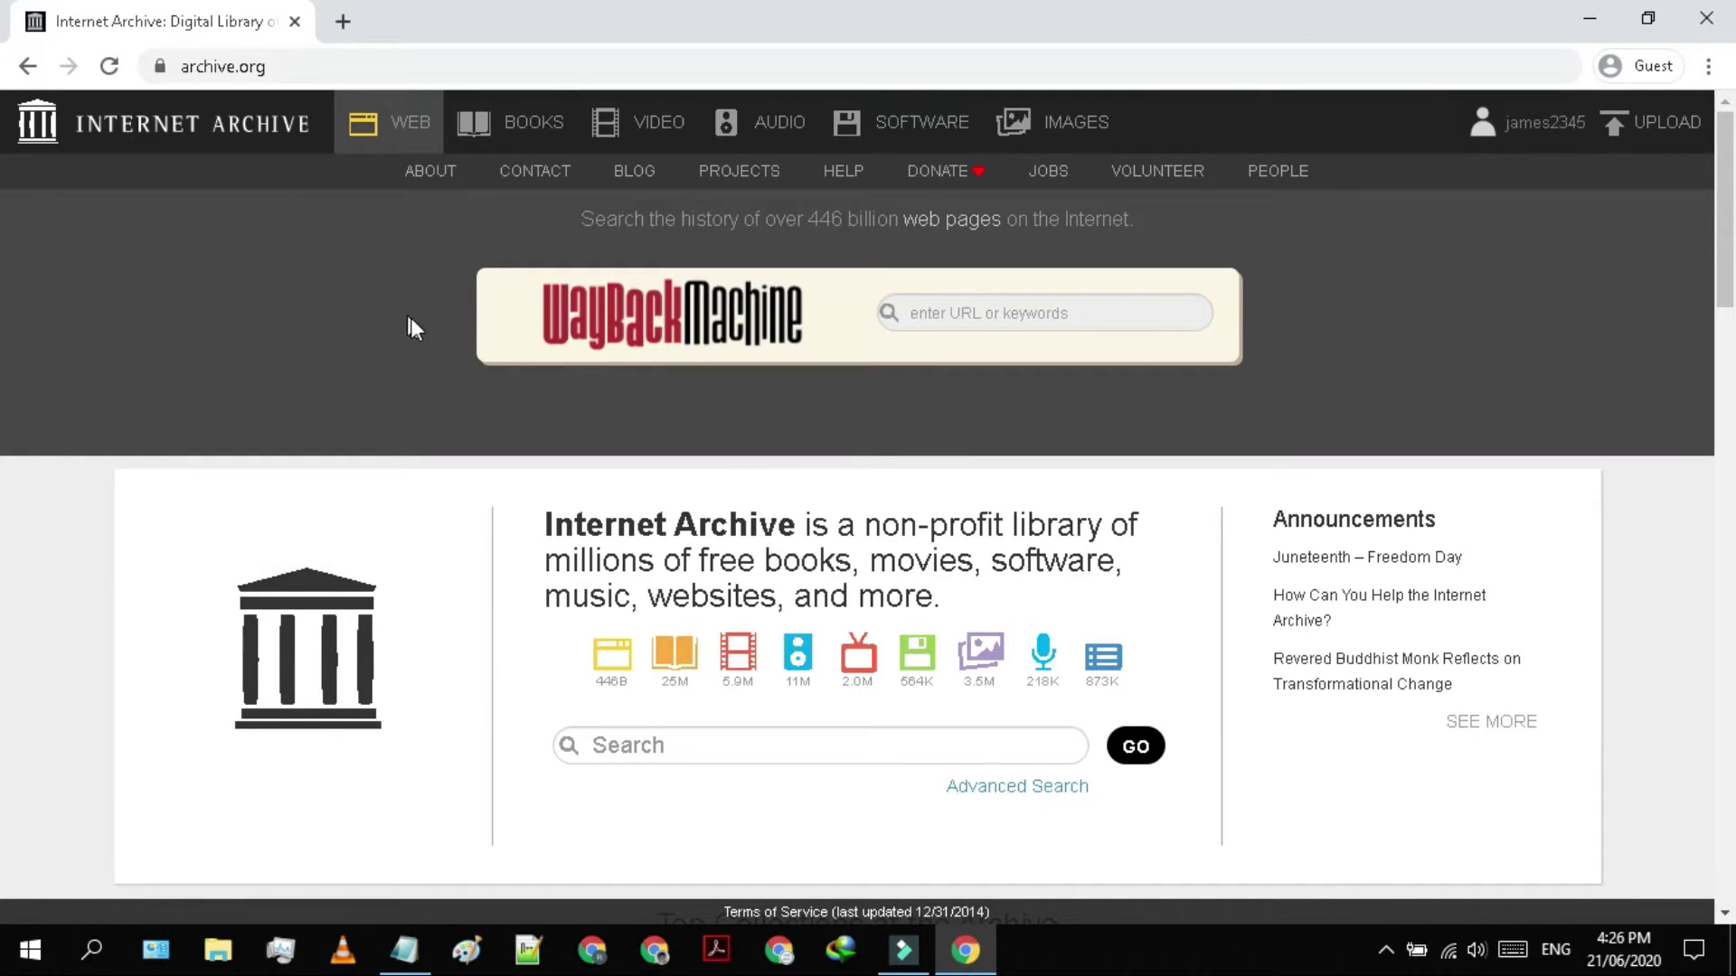
Search archive.org for 'FOOD' and open the 'Food' book tile from the results
scroll(724, 560, down, 2)
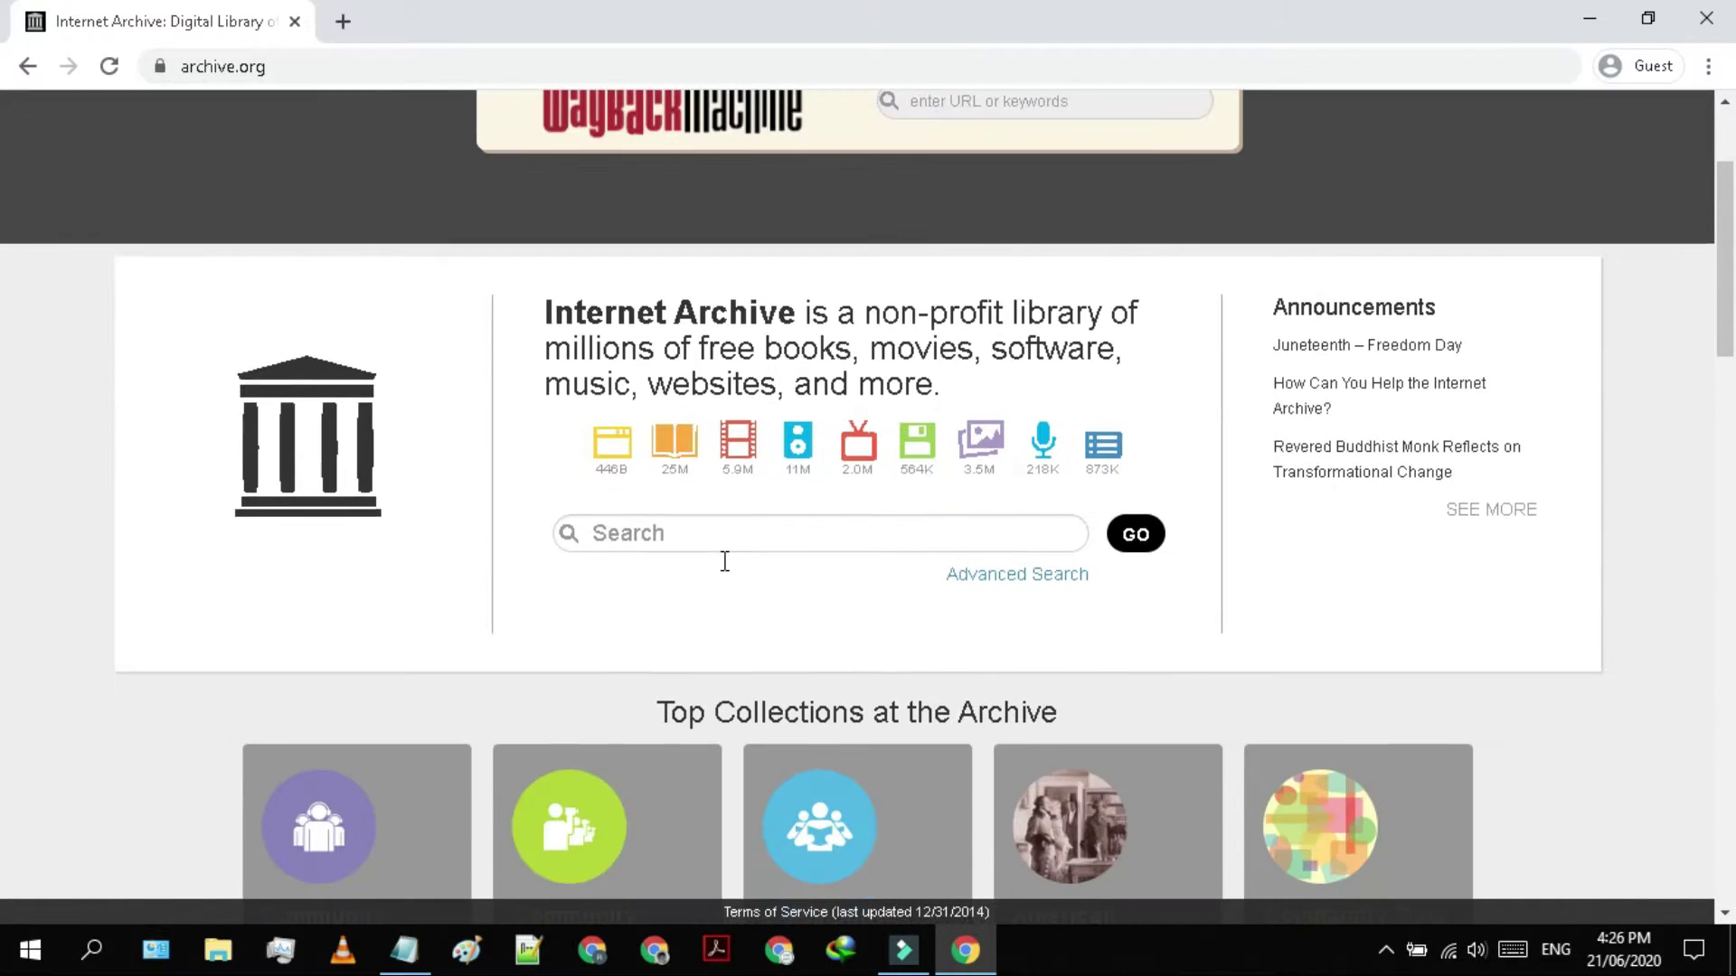
click(661, 537)
scroll(659, 543, down, 3)
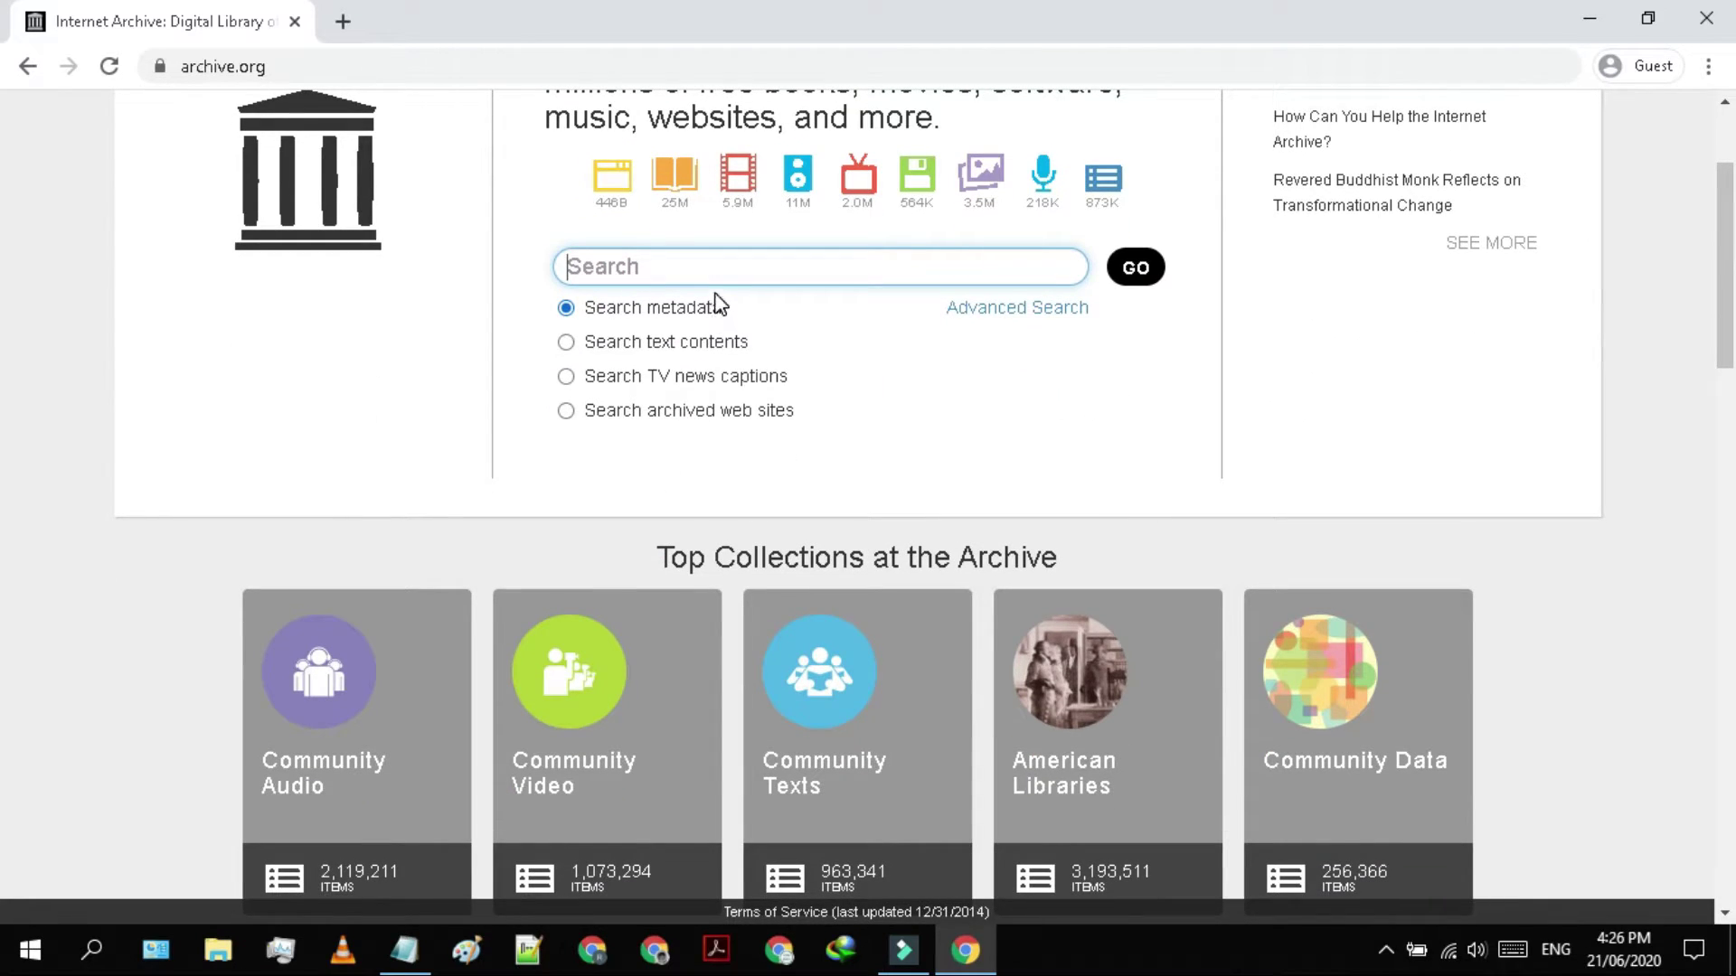
text(FOOF)
key(BackSpace)
text(D)
key(Return)
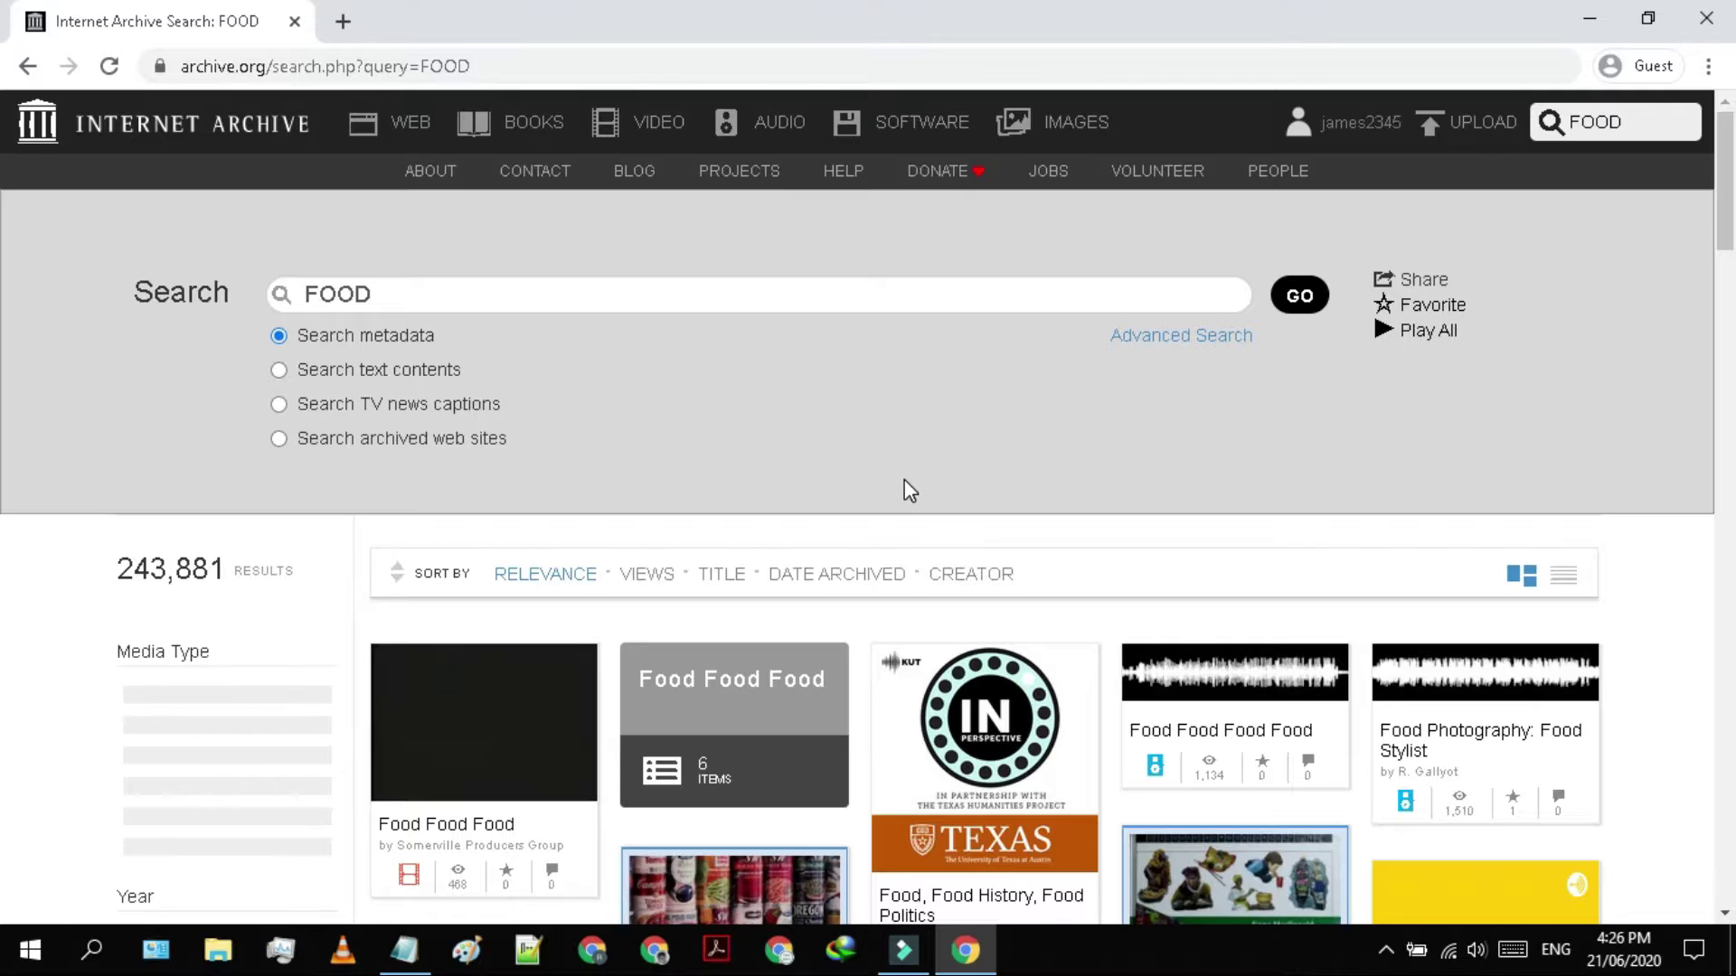
scroll(904, 479, down, 5)
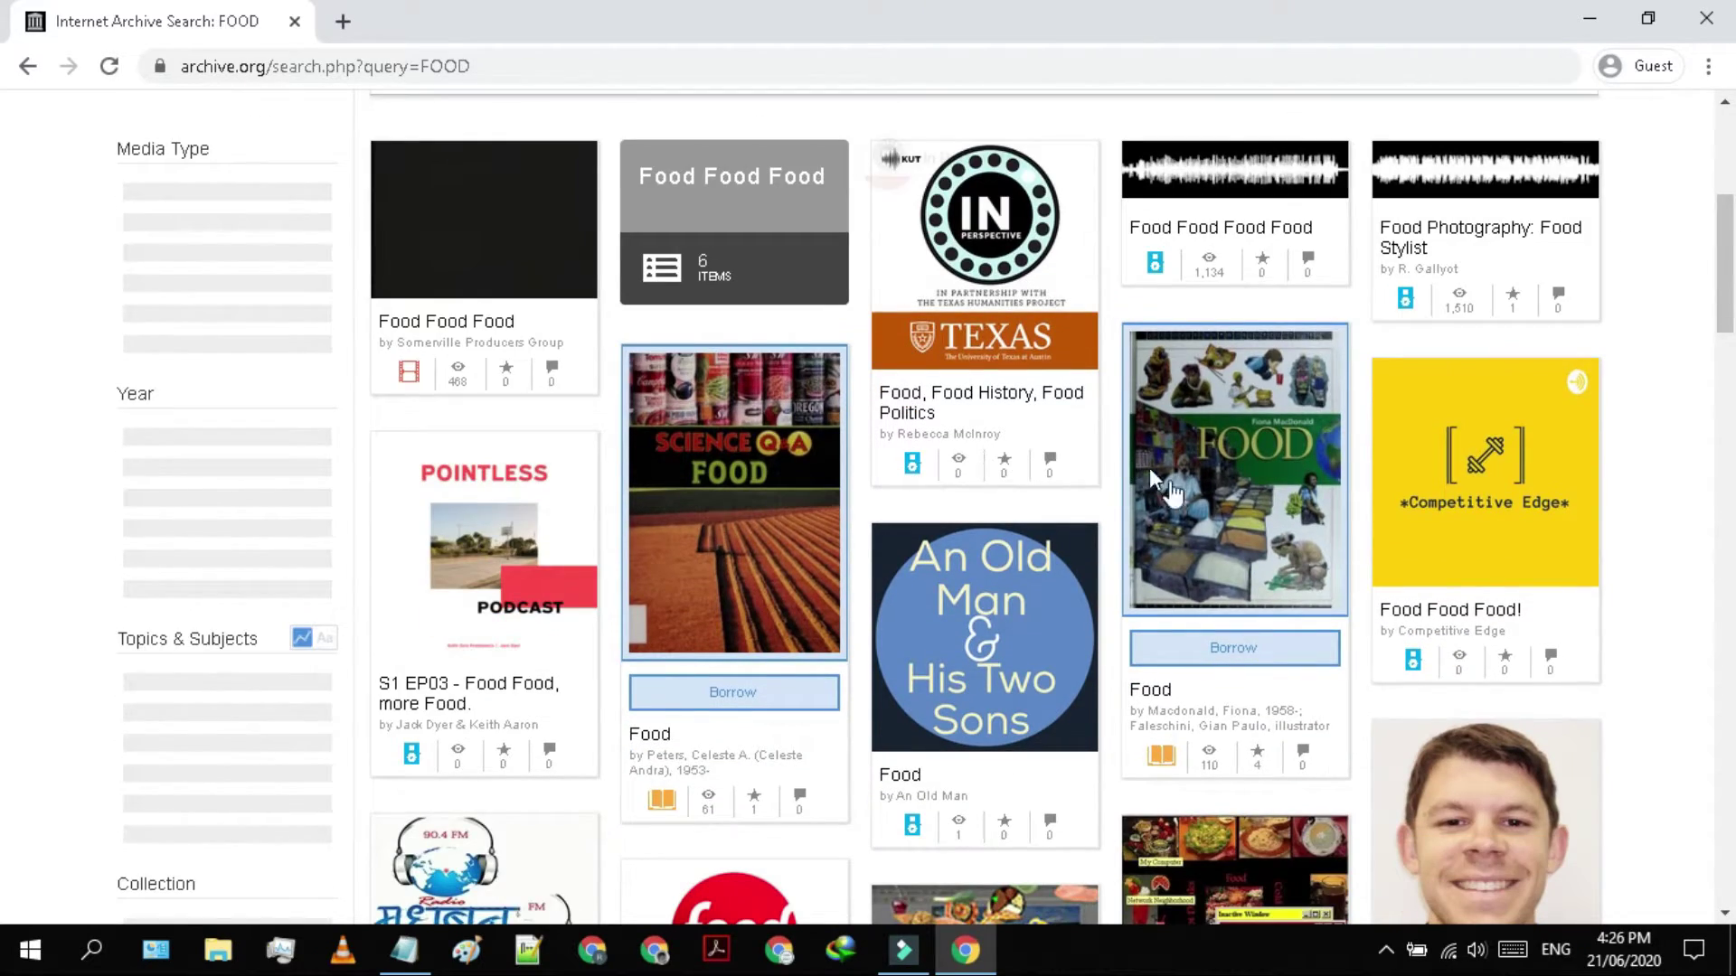
click(1225, 497)
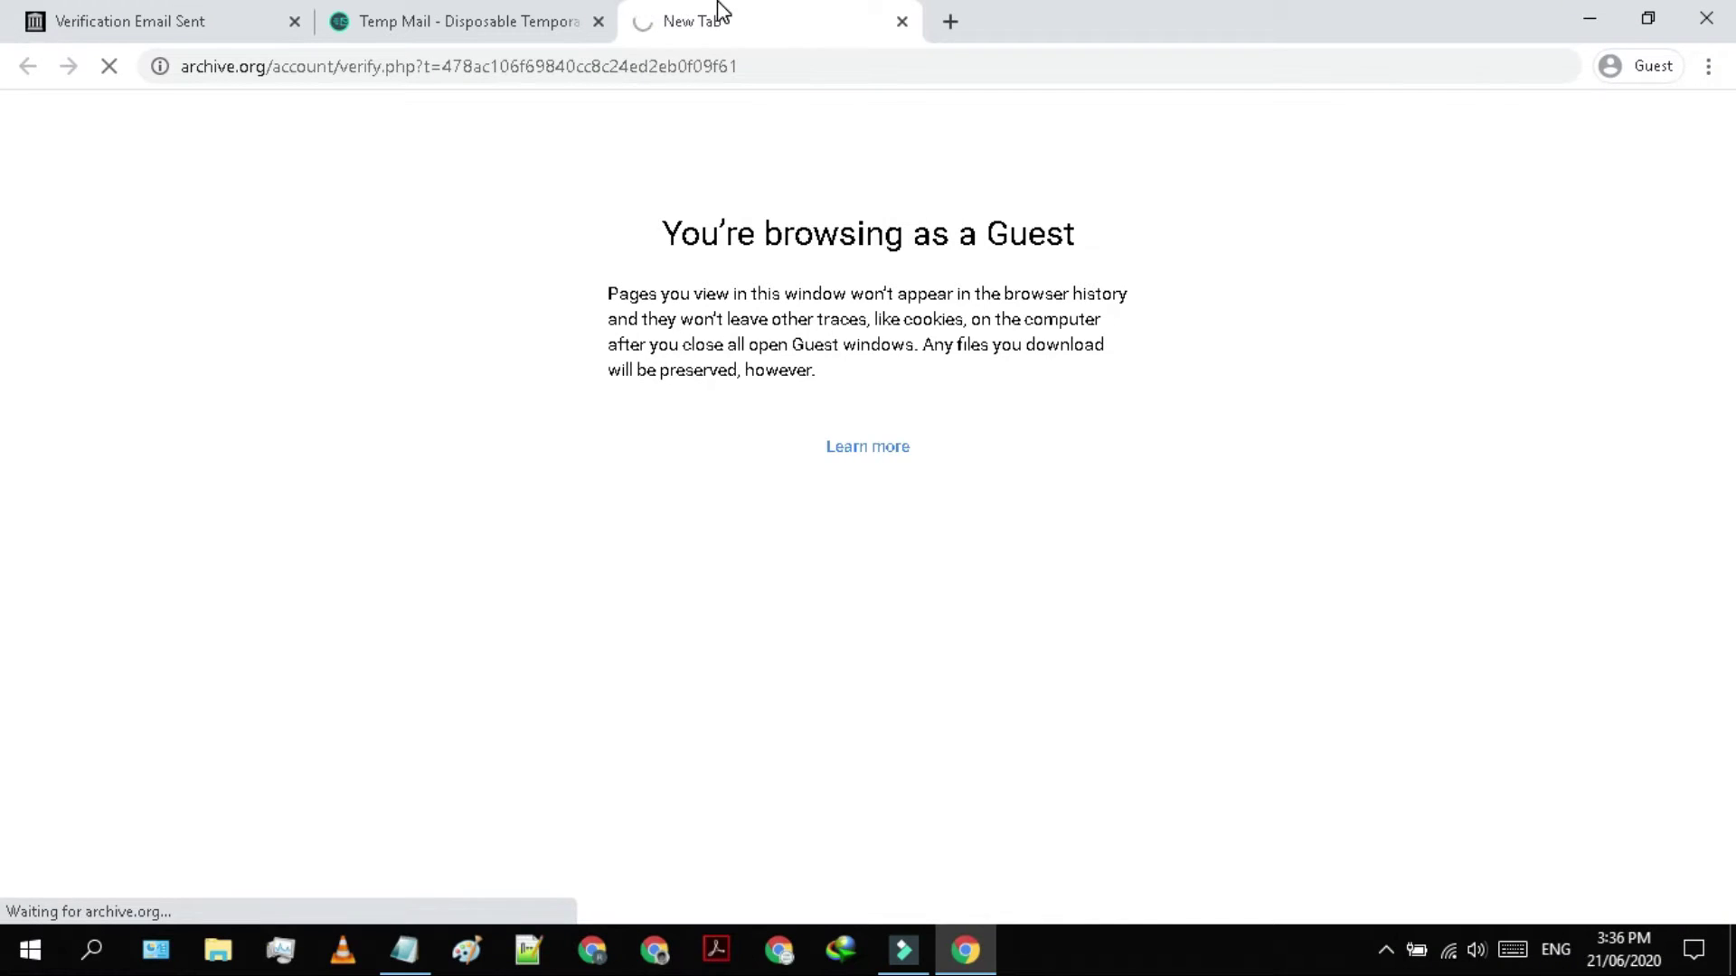
Log in to Internet Archive with the pasted account e-mail and password, then close the verification e-mail tab
click(537, 305)
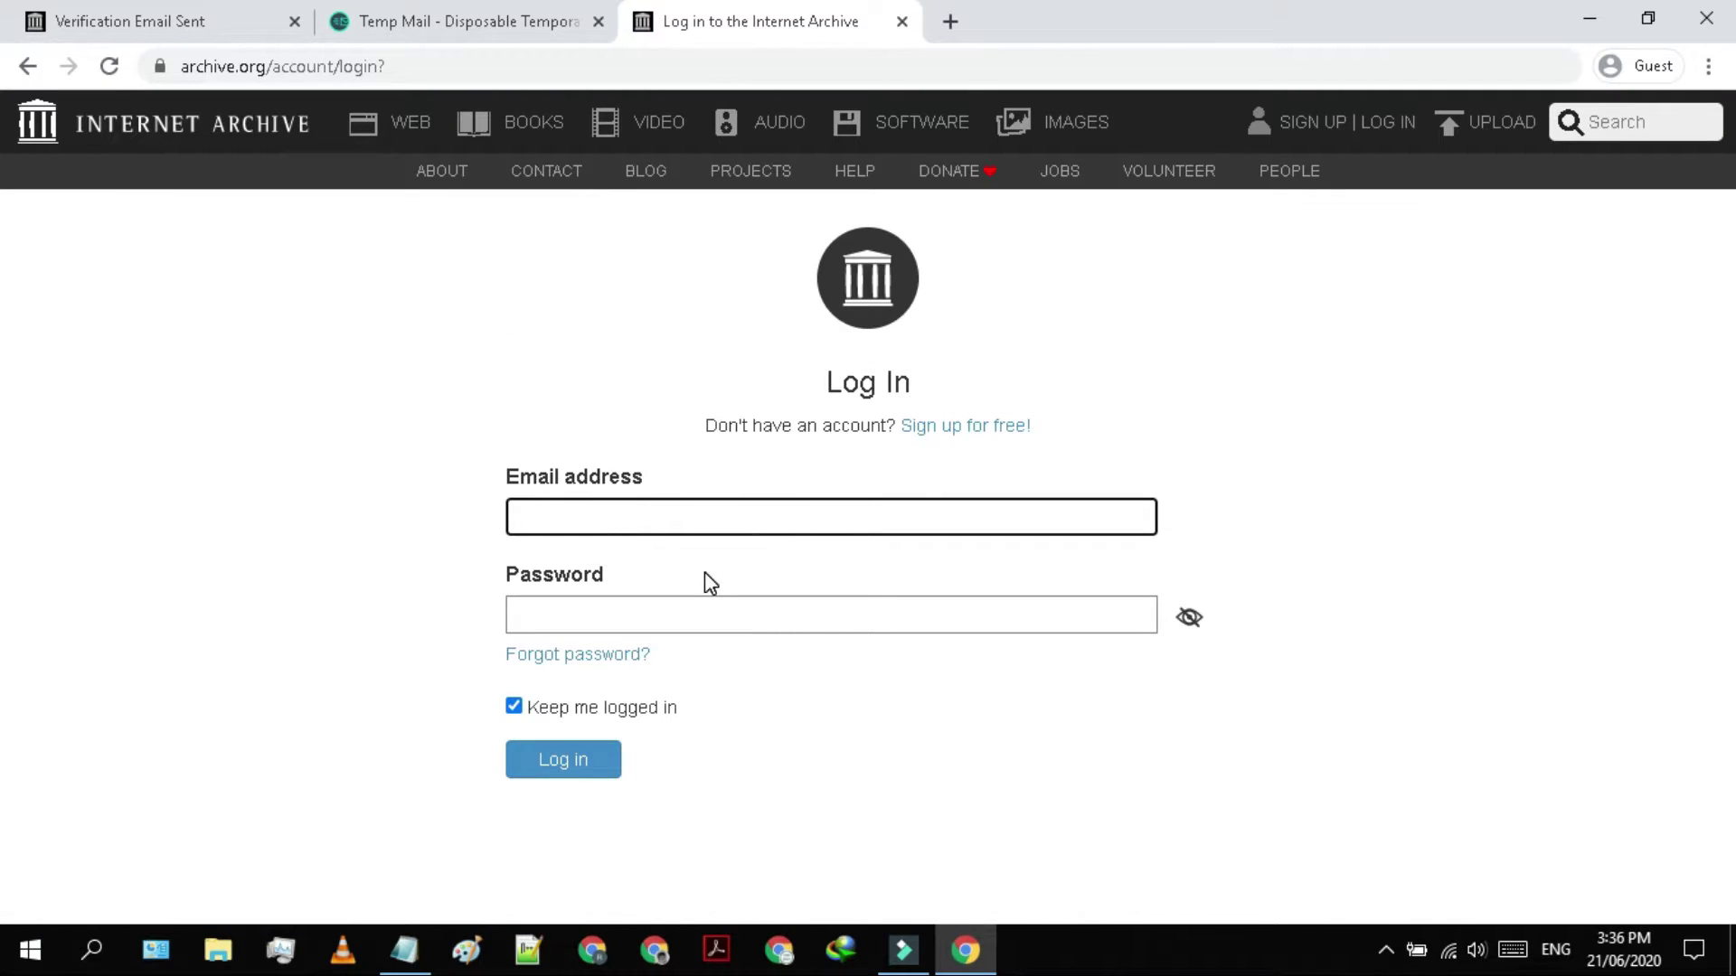
key(ctrl+v)
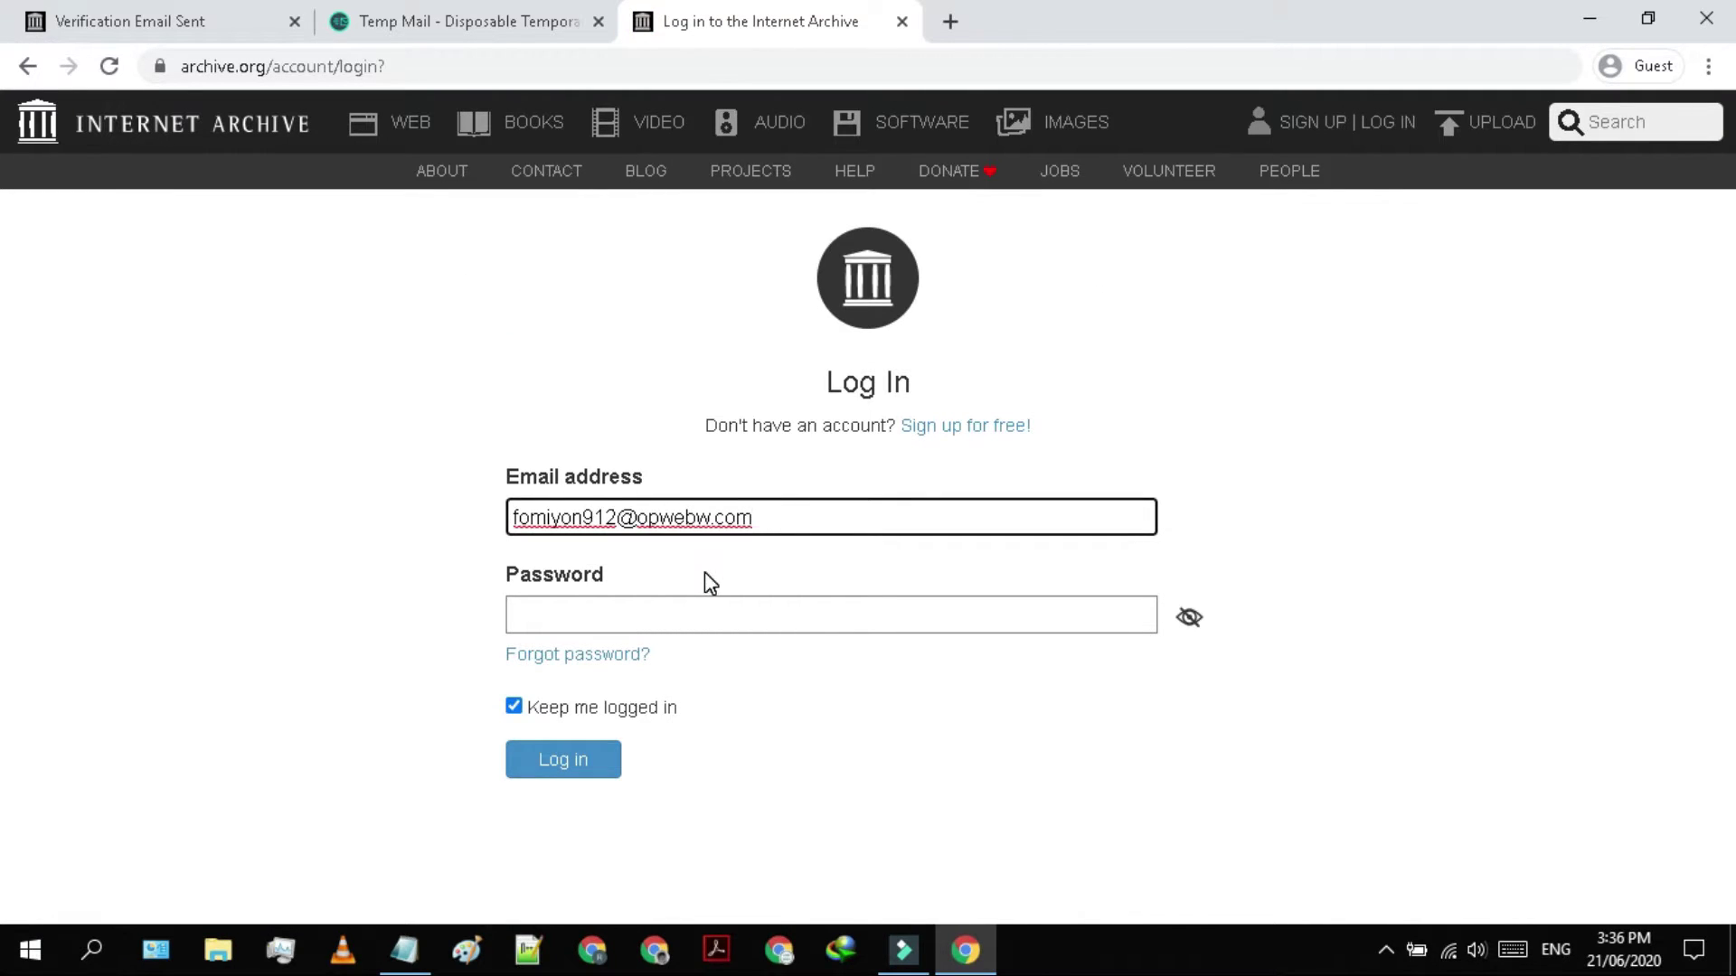
click(554, 614)
key(ctrl+v)
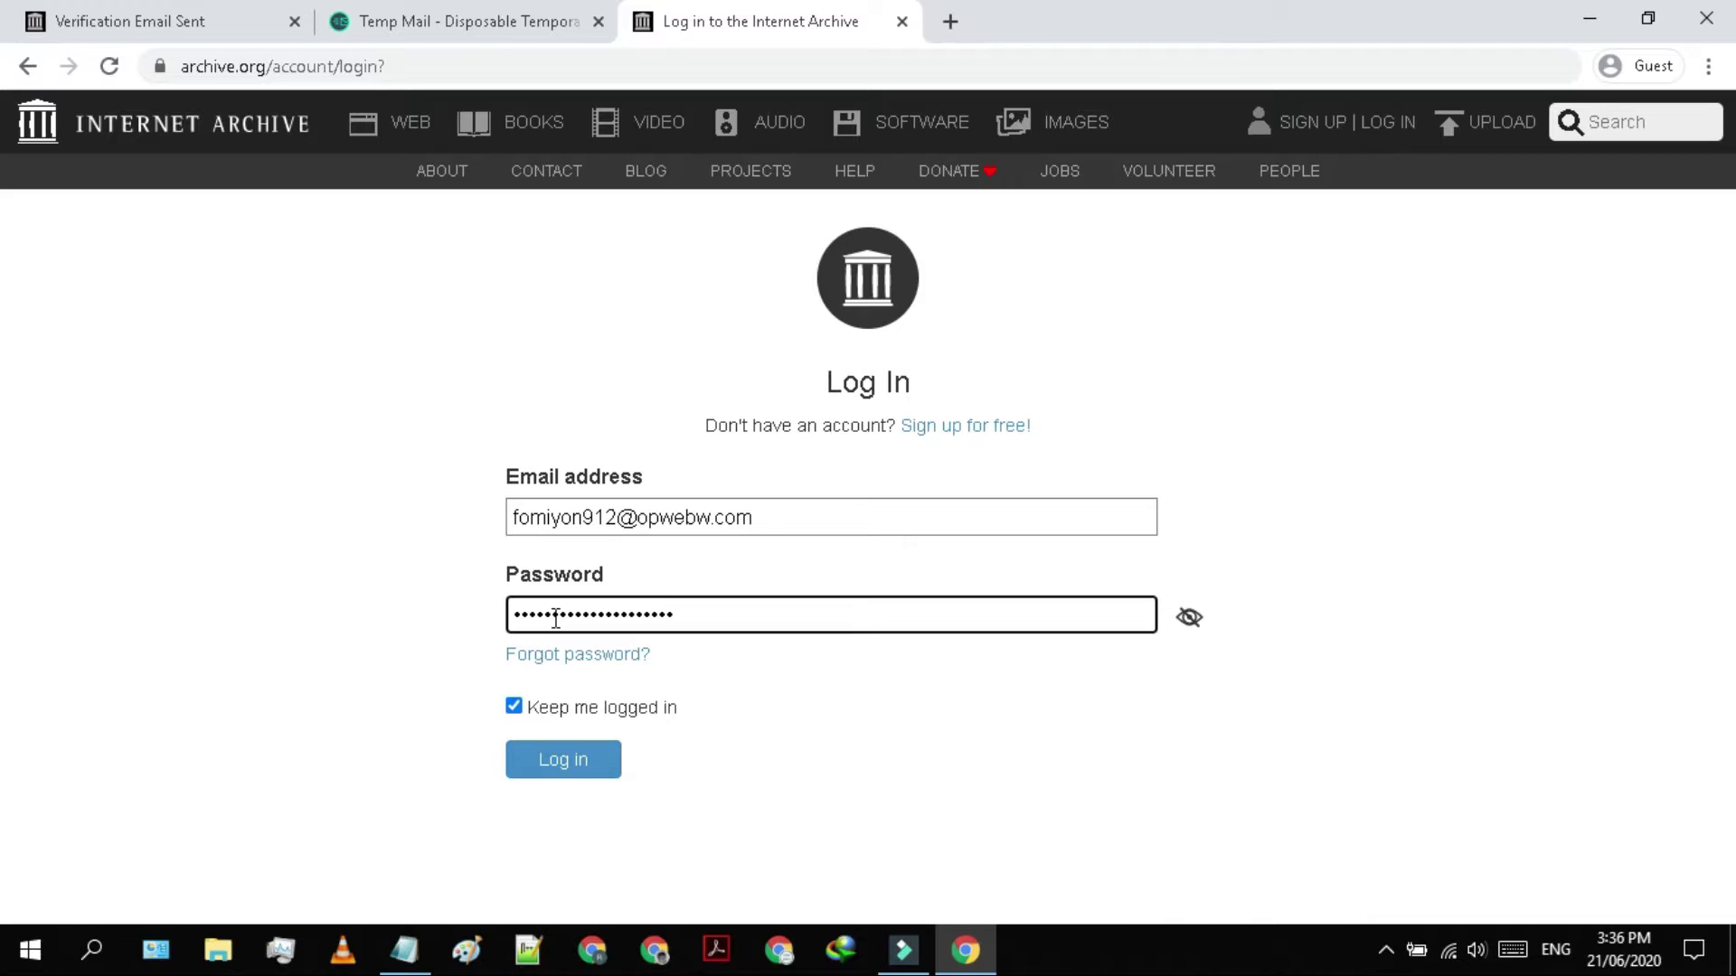
click(567, 754)
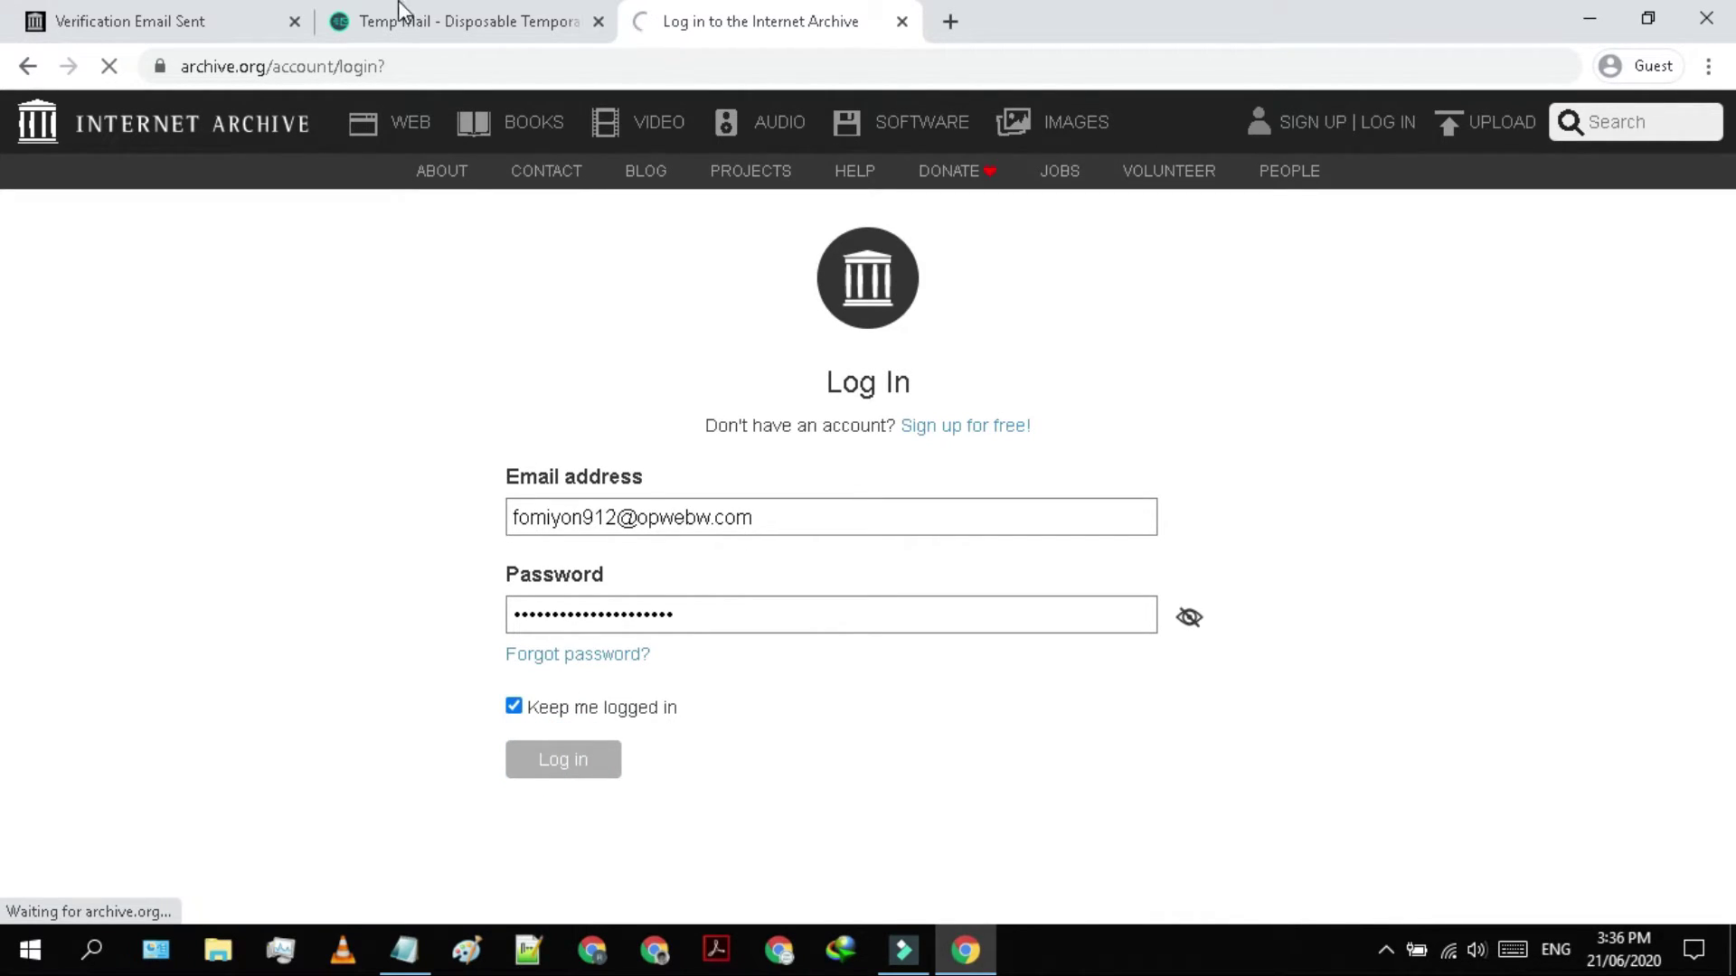
click(294, 21)
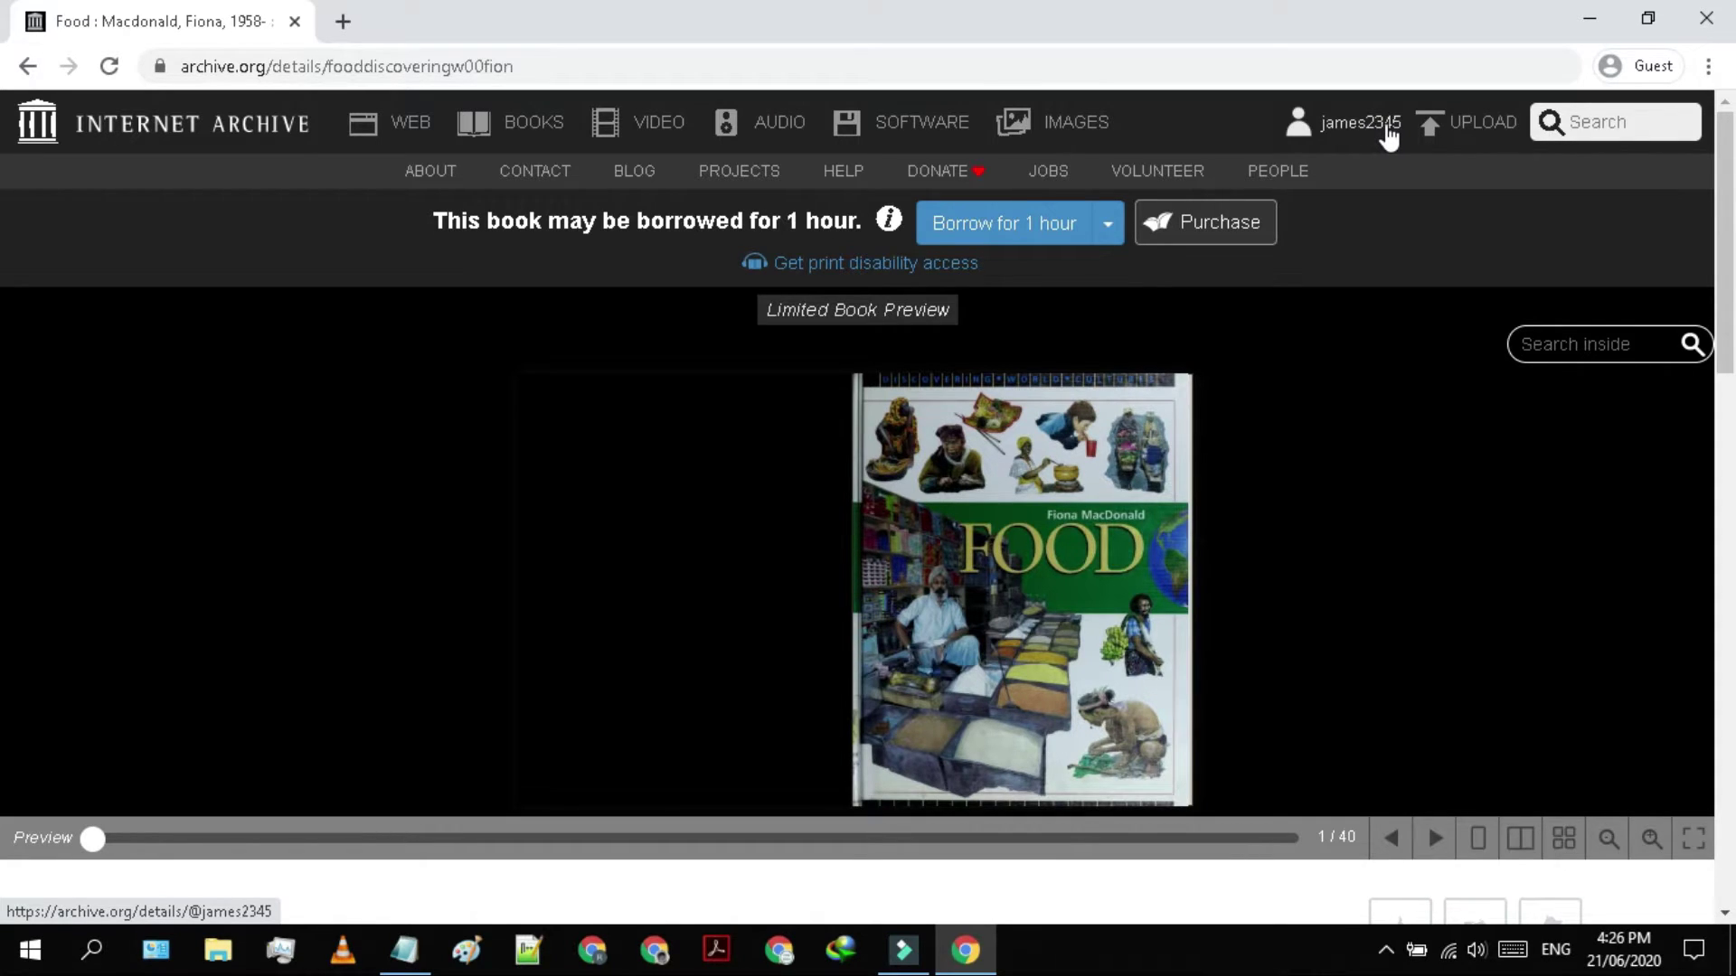
Borrow the Food book for 1 hour, so the loan ends at 5:27 PM
click(1367, 123)
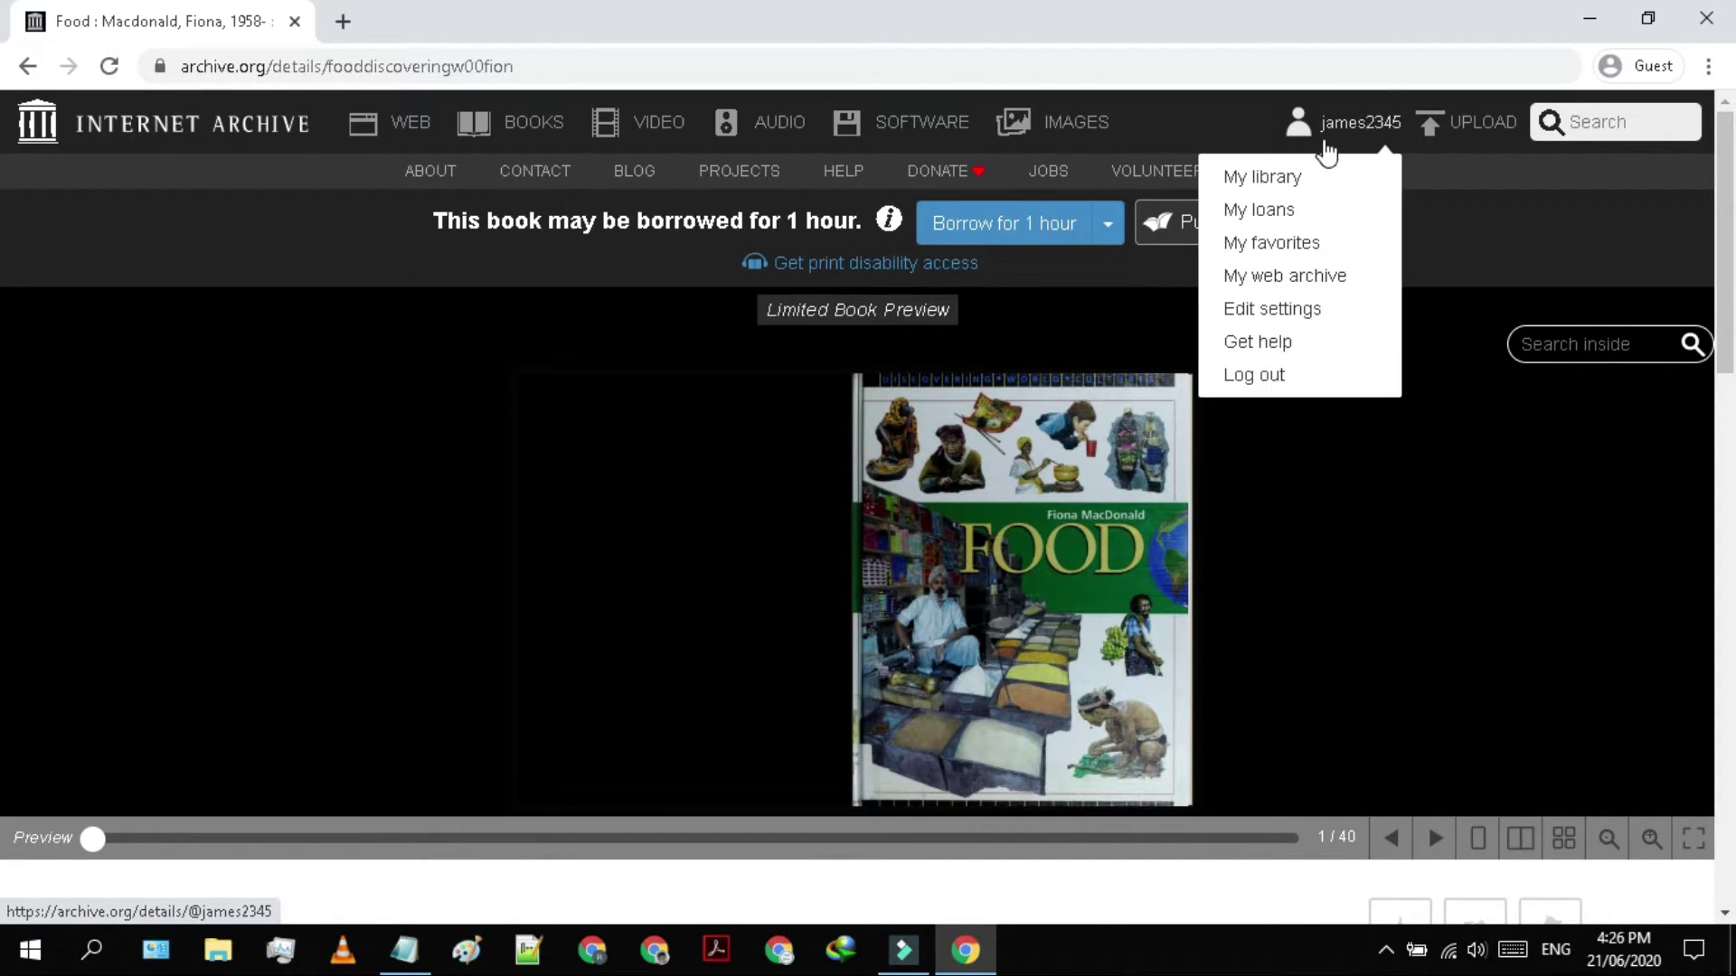
click(1362, 137)
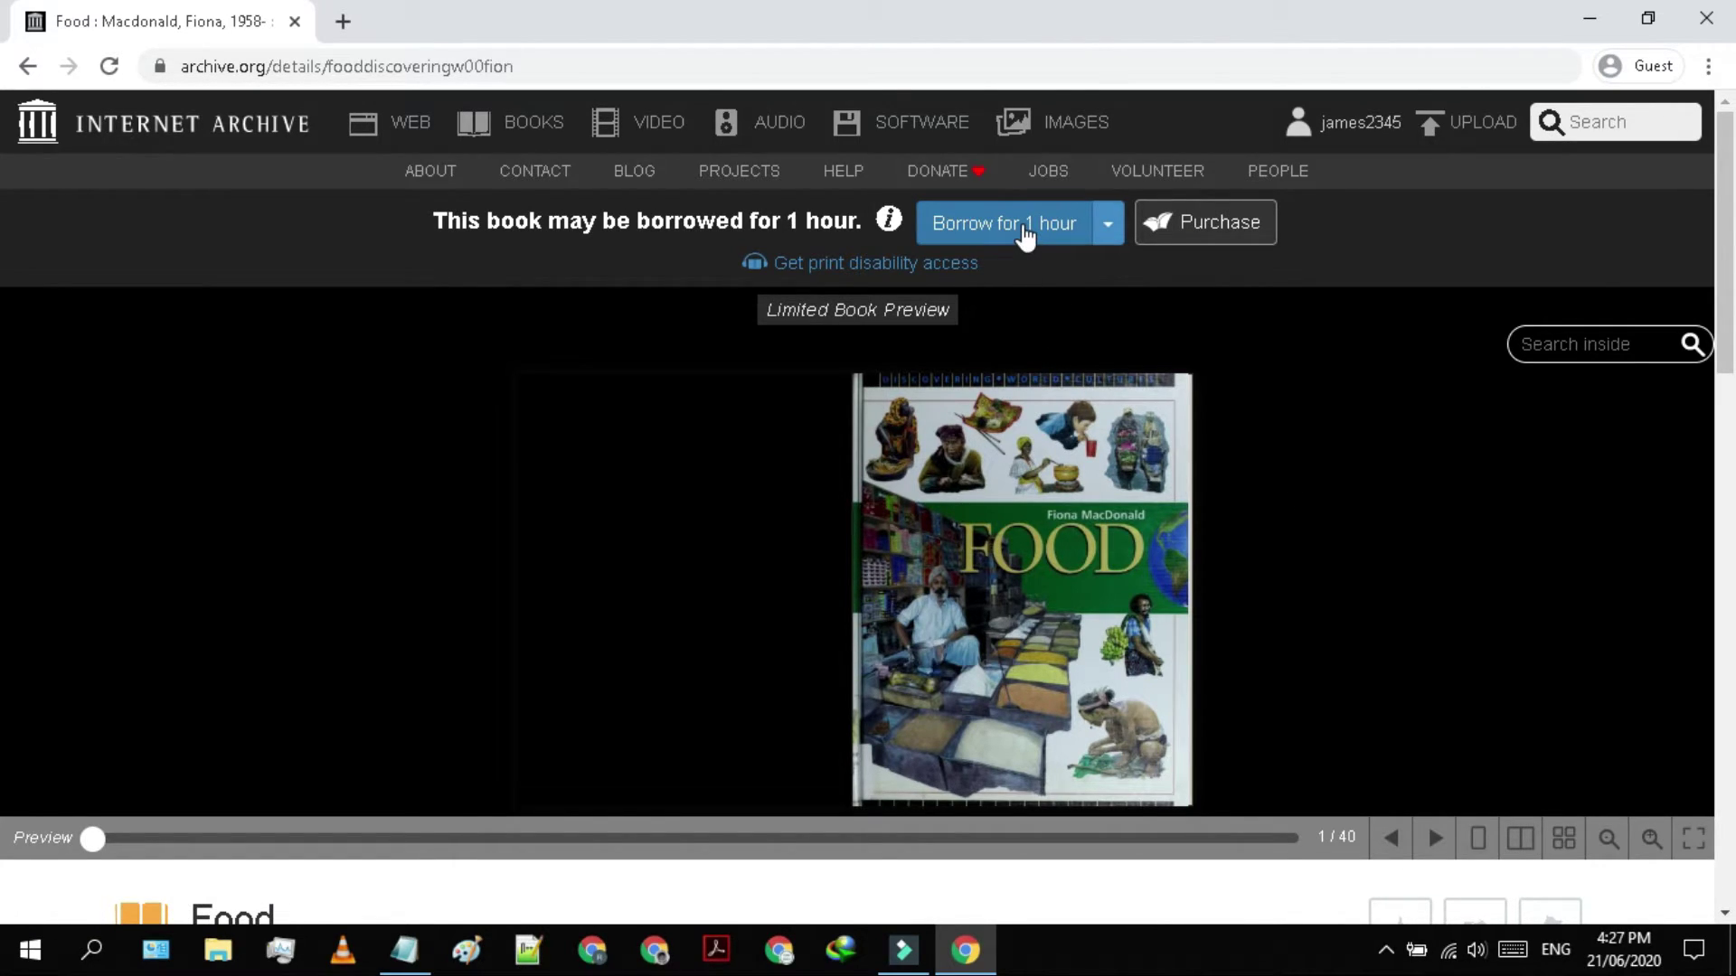
click(1025, 237)
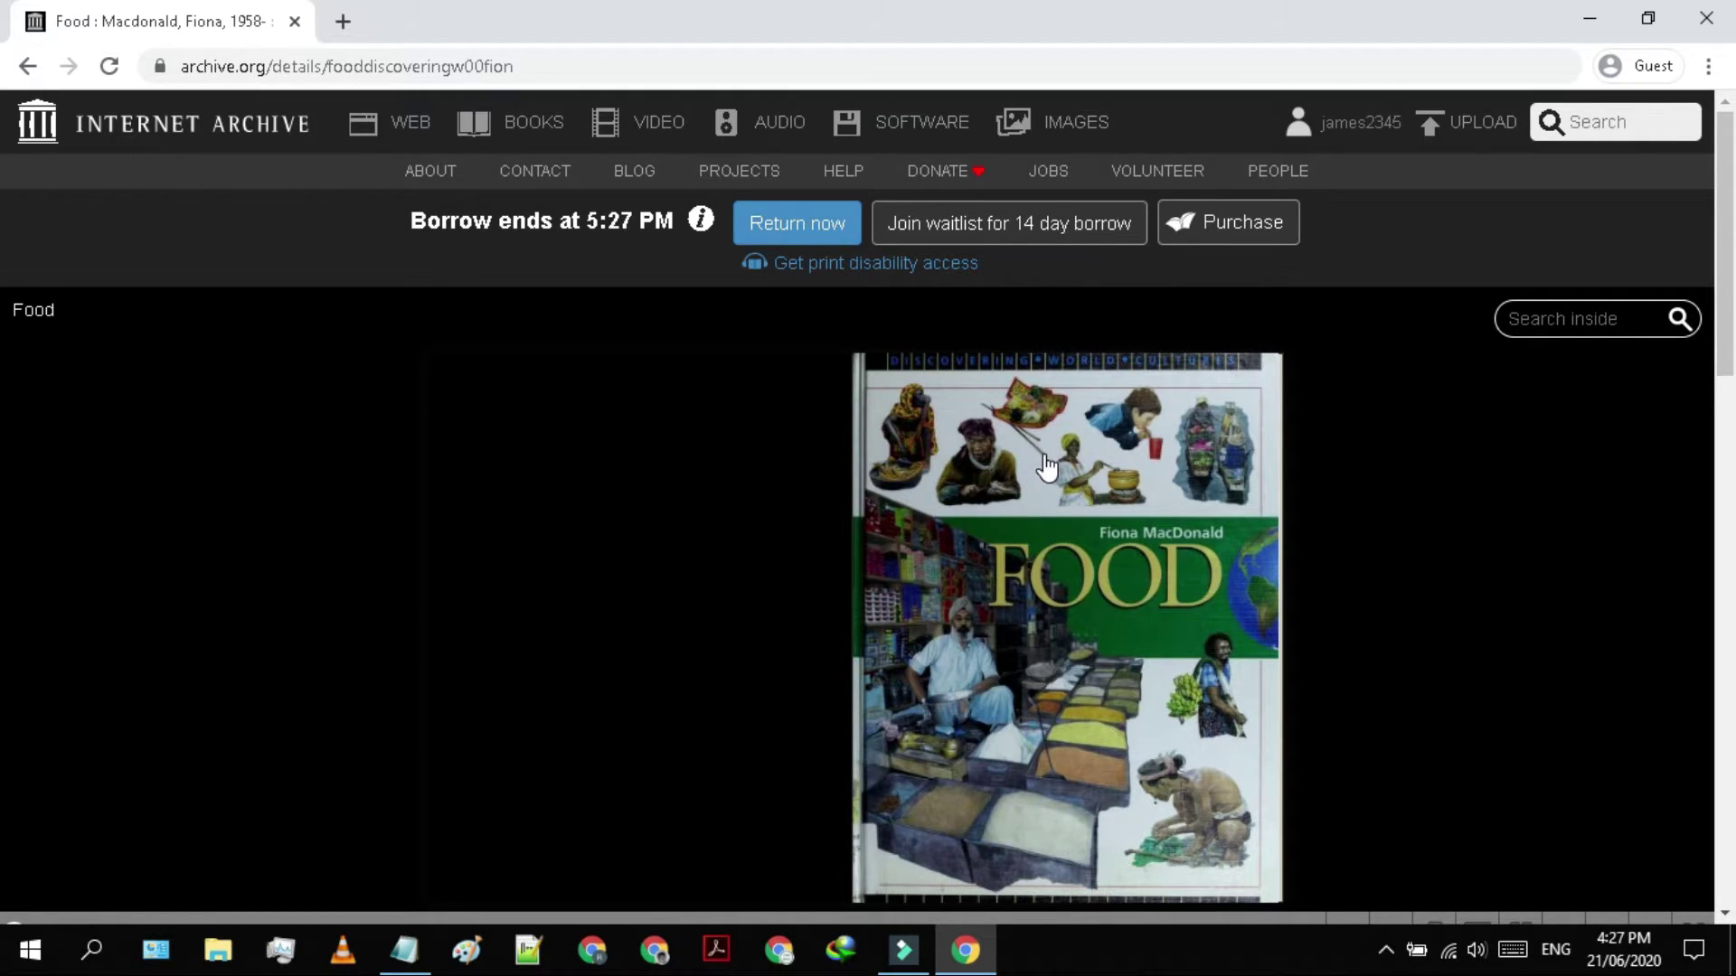
Scroll through the borrowed book's page, then view its HTML source in a new tab
scroll(1047, 466, down, 3)
scroll(1047, 465, up, 3)
scroll(1047, 465, down, 1)
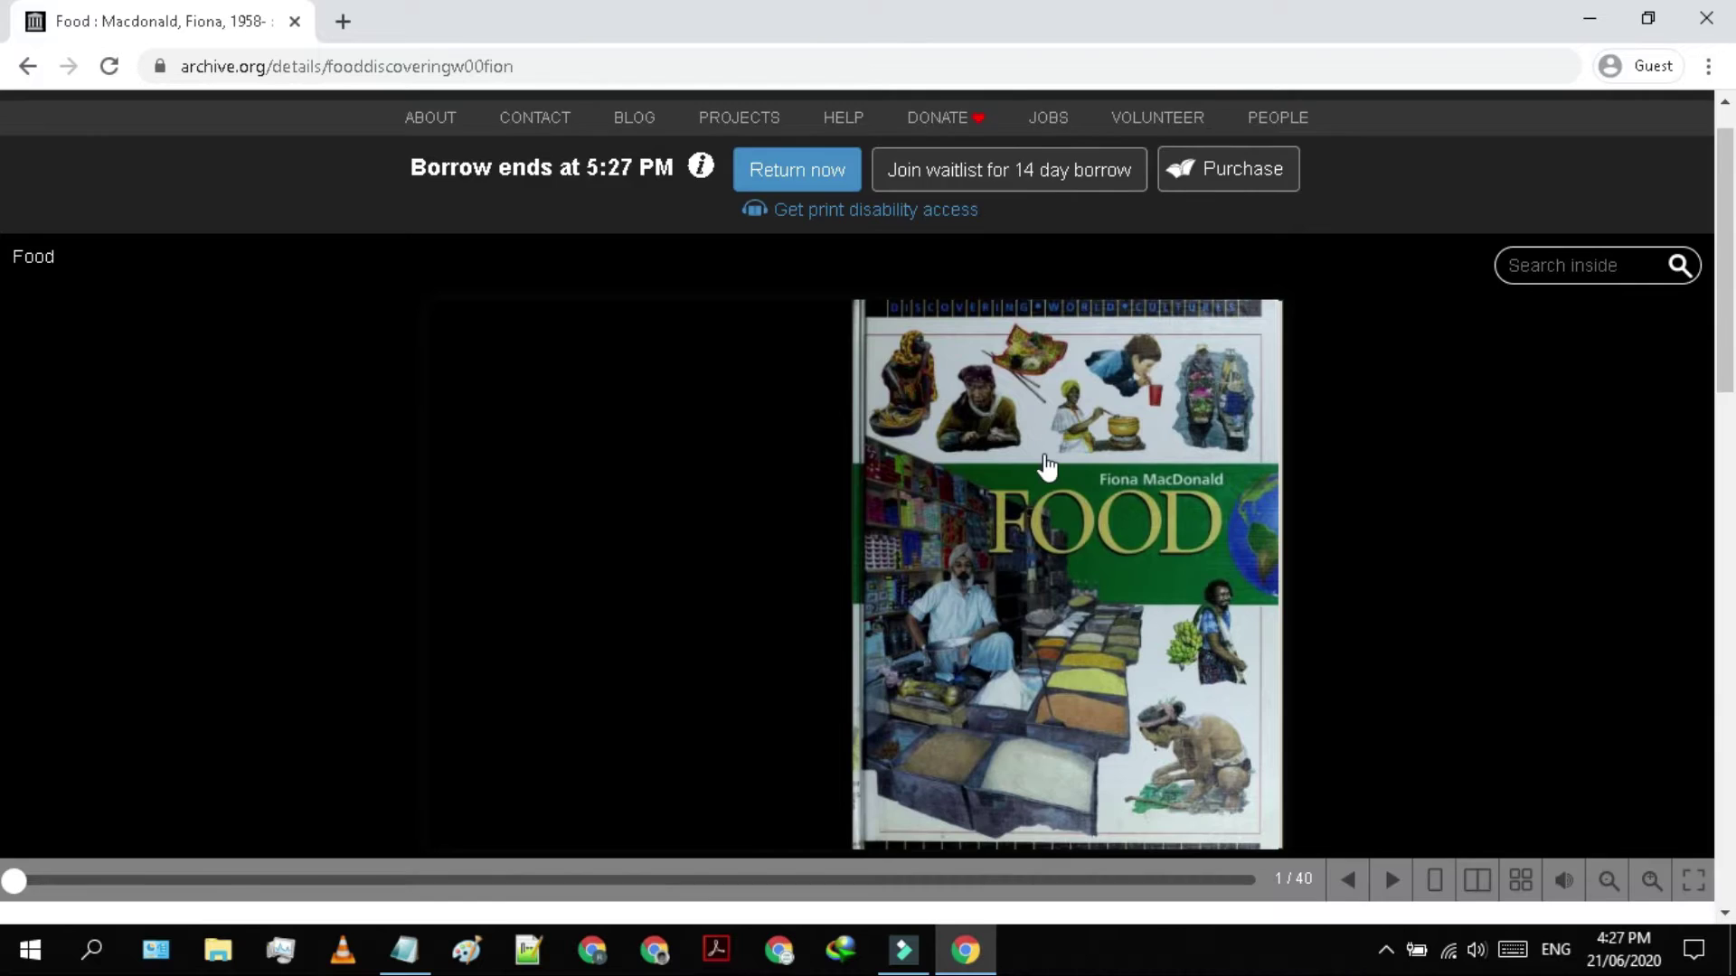
scroll(1047, 466, down, 10)
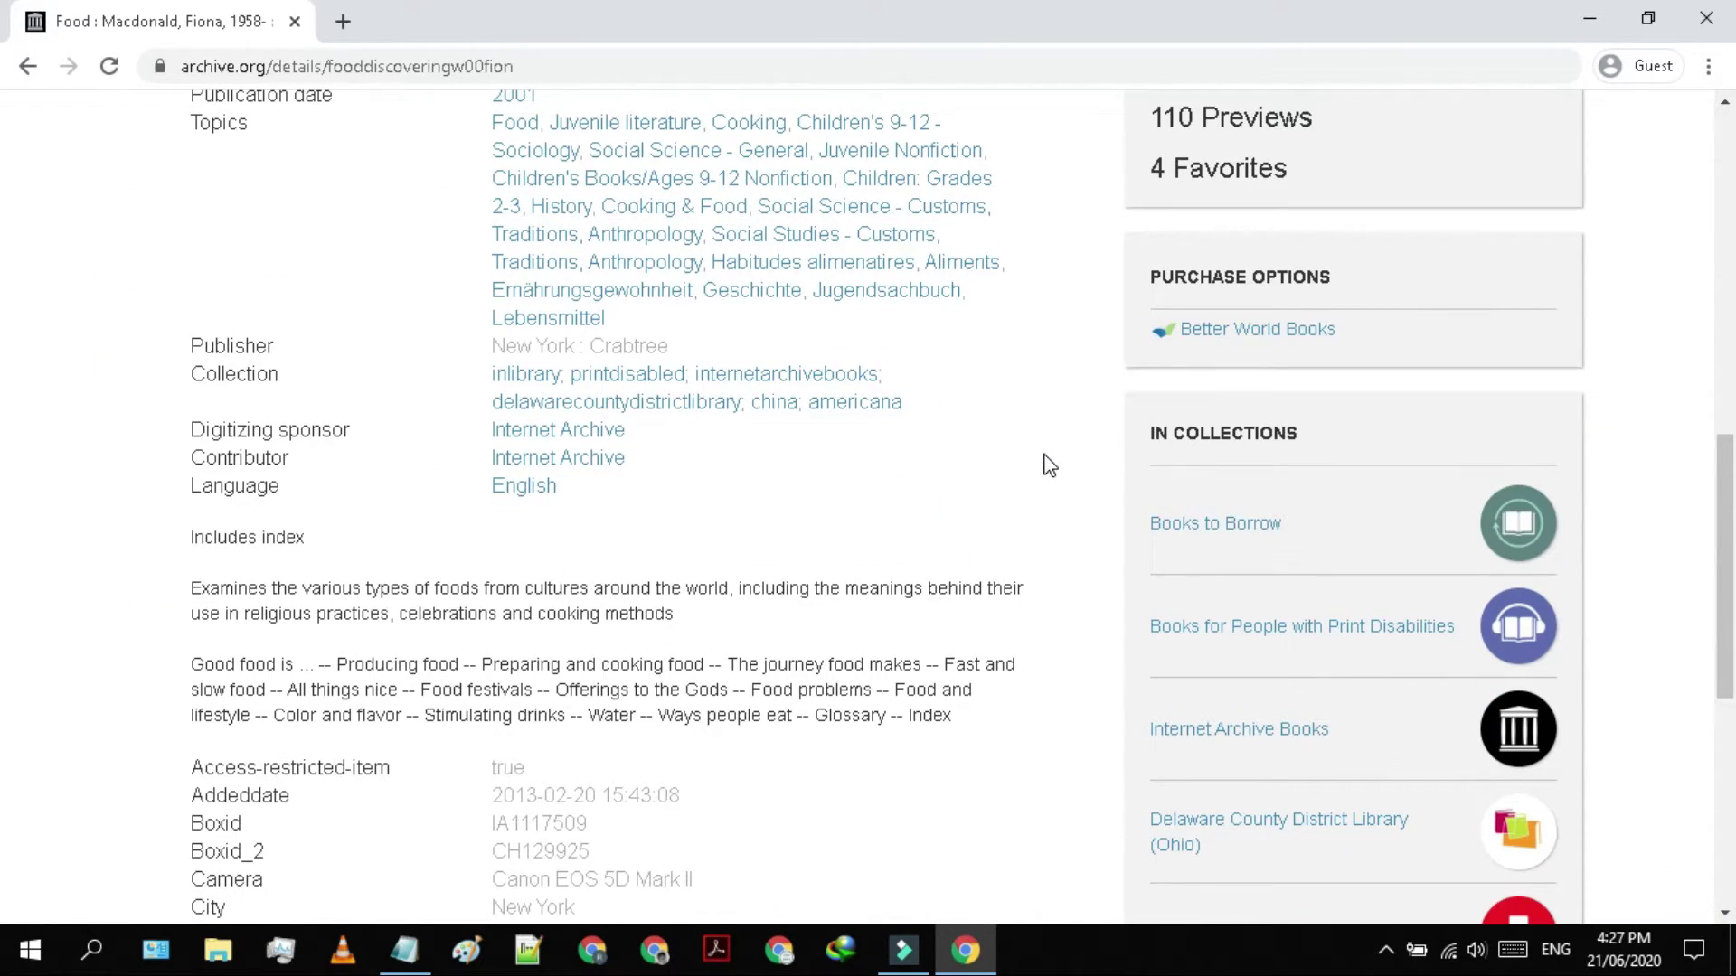
scroll(1047, 464, up, 10)
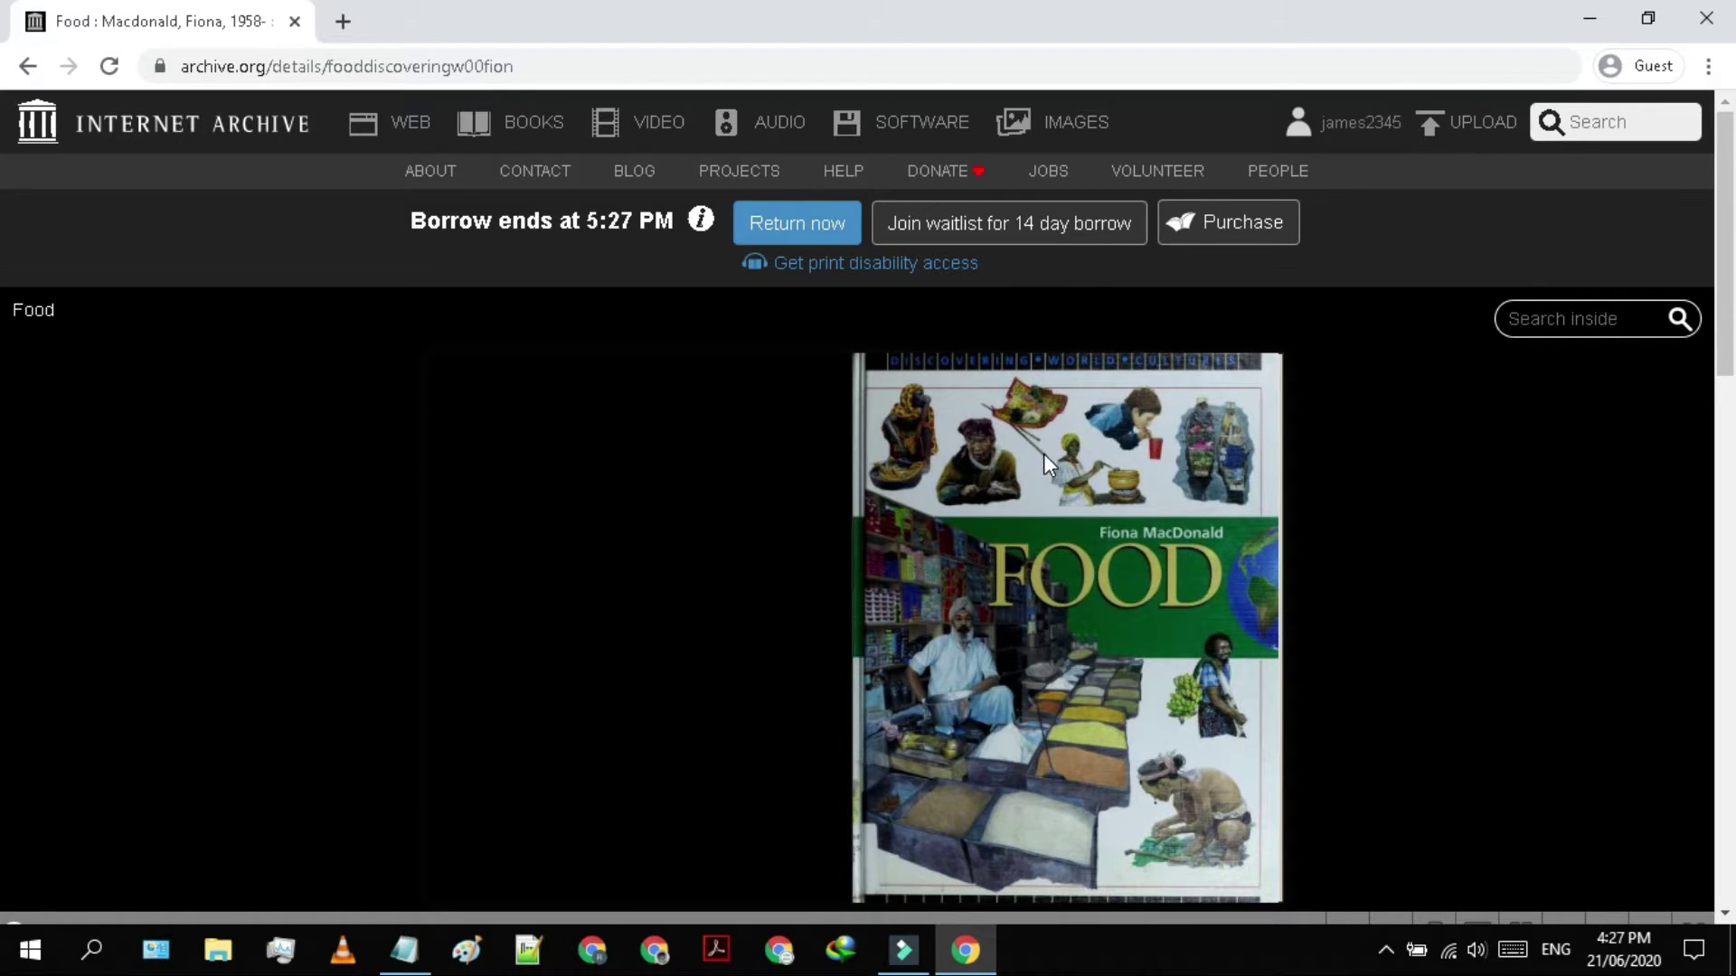
key(ctrl+u)
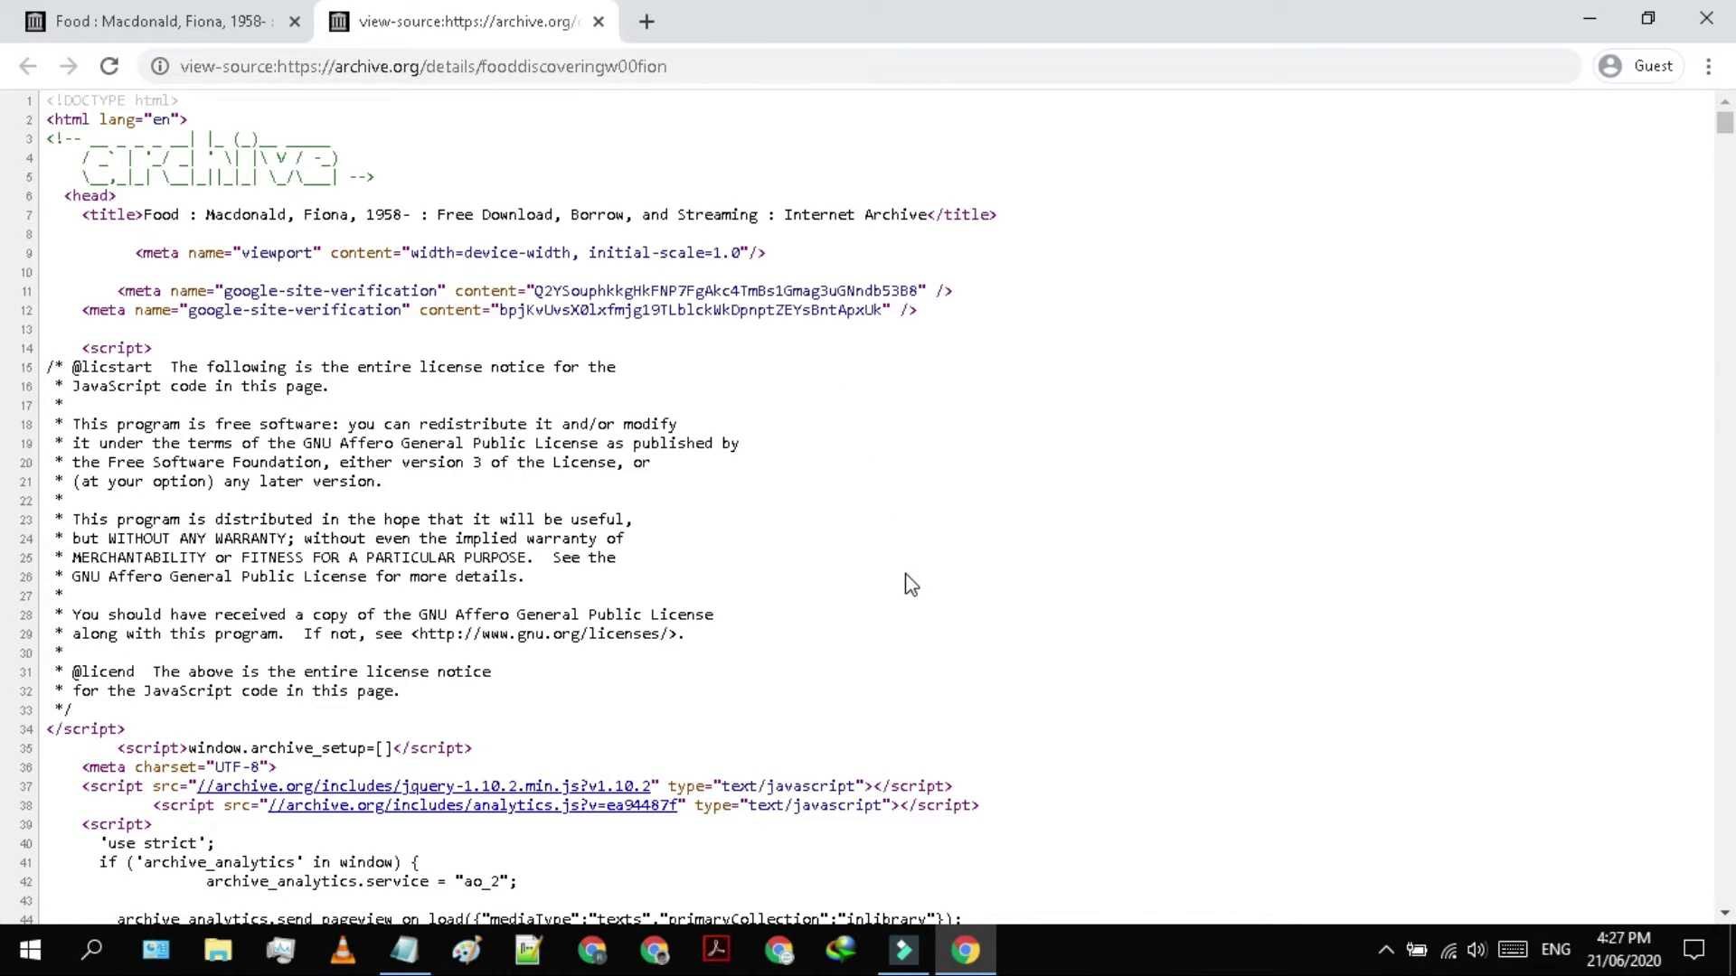
Search the page source for 'PDF' and select the format=pdf loan link address on line 1302
key(ctrl+f)
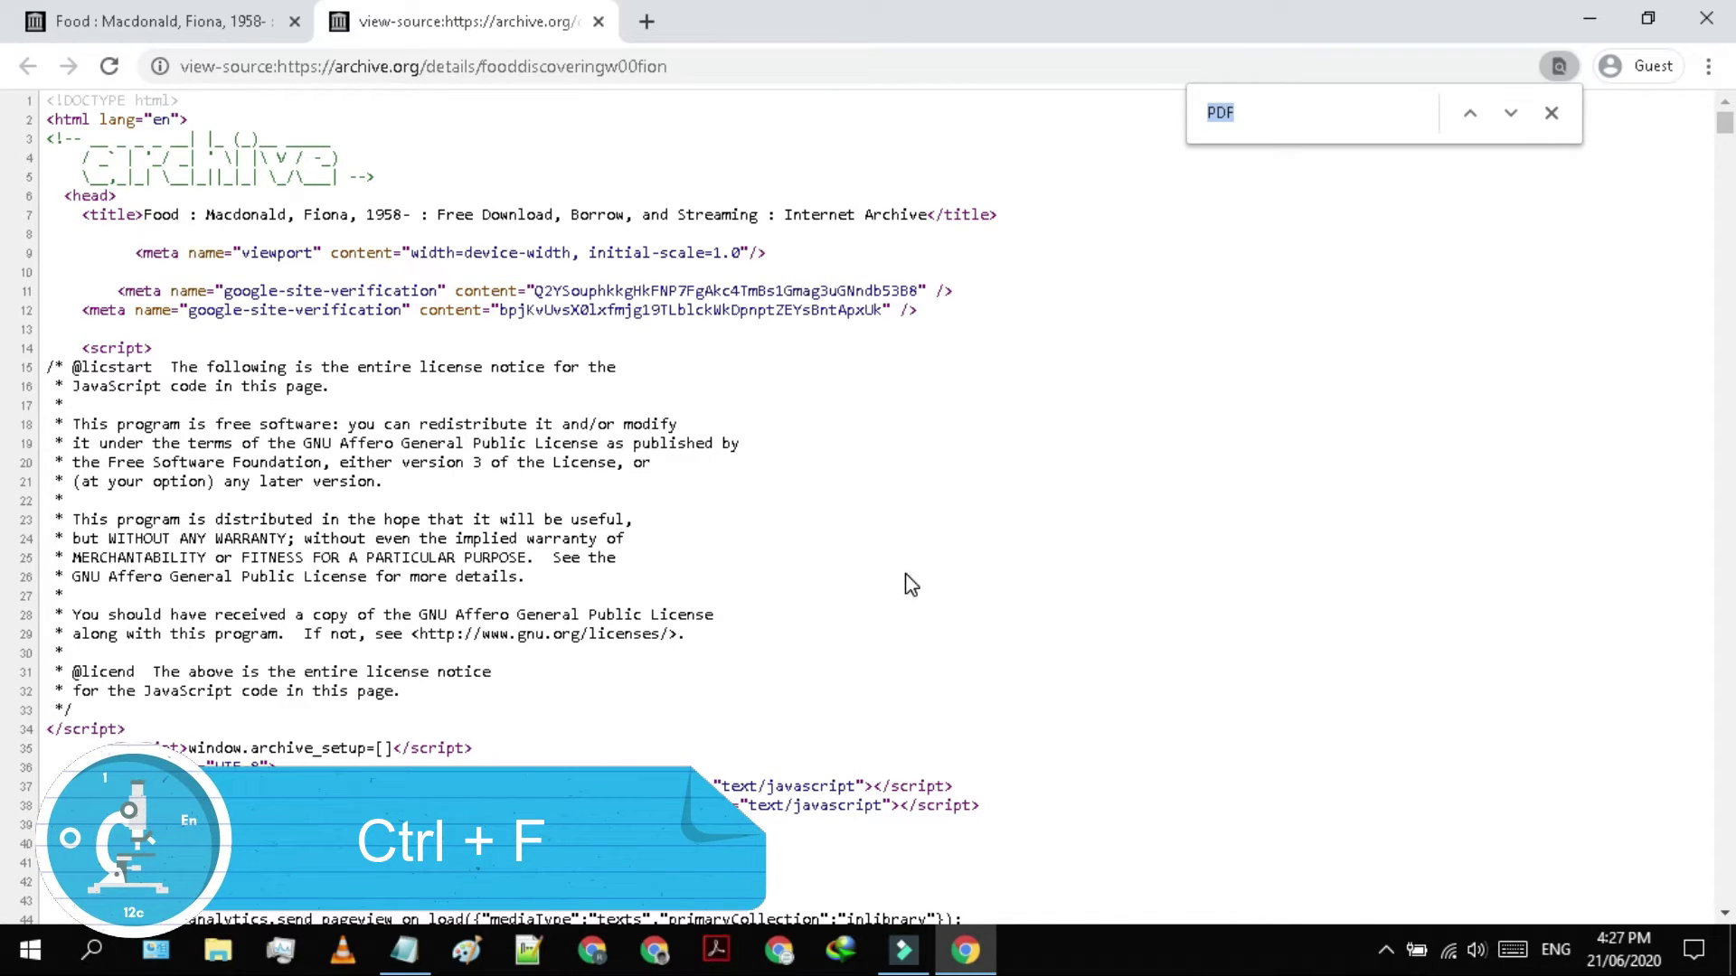
text(PDF)
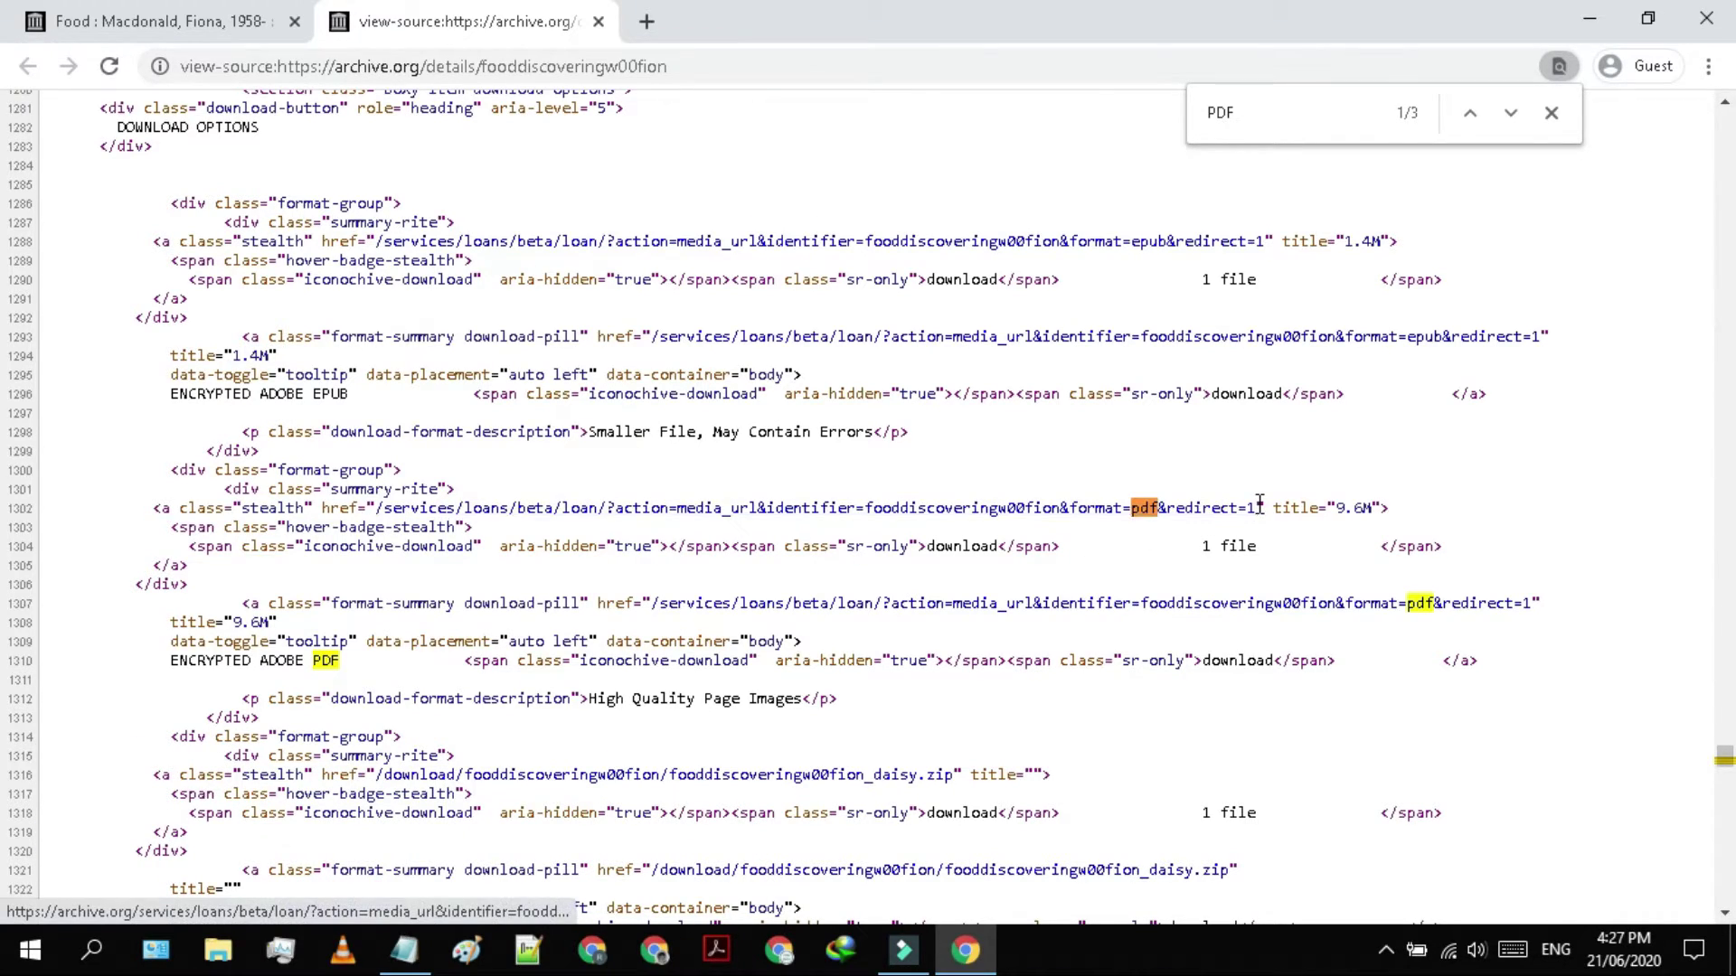
drag(1260, 508, 47, 508)
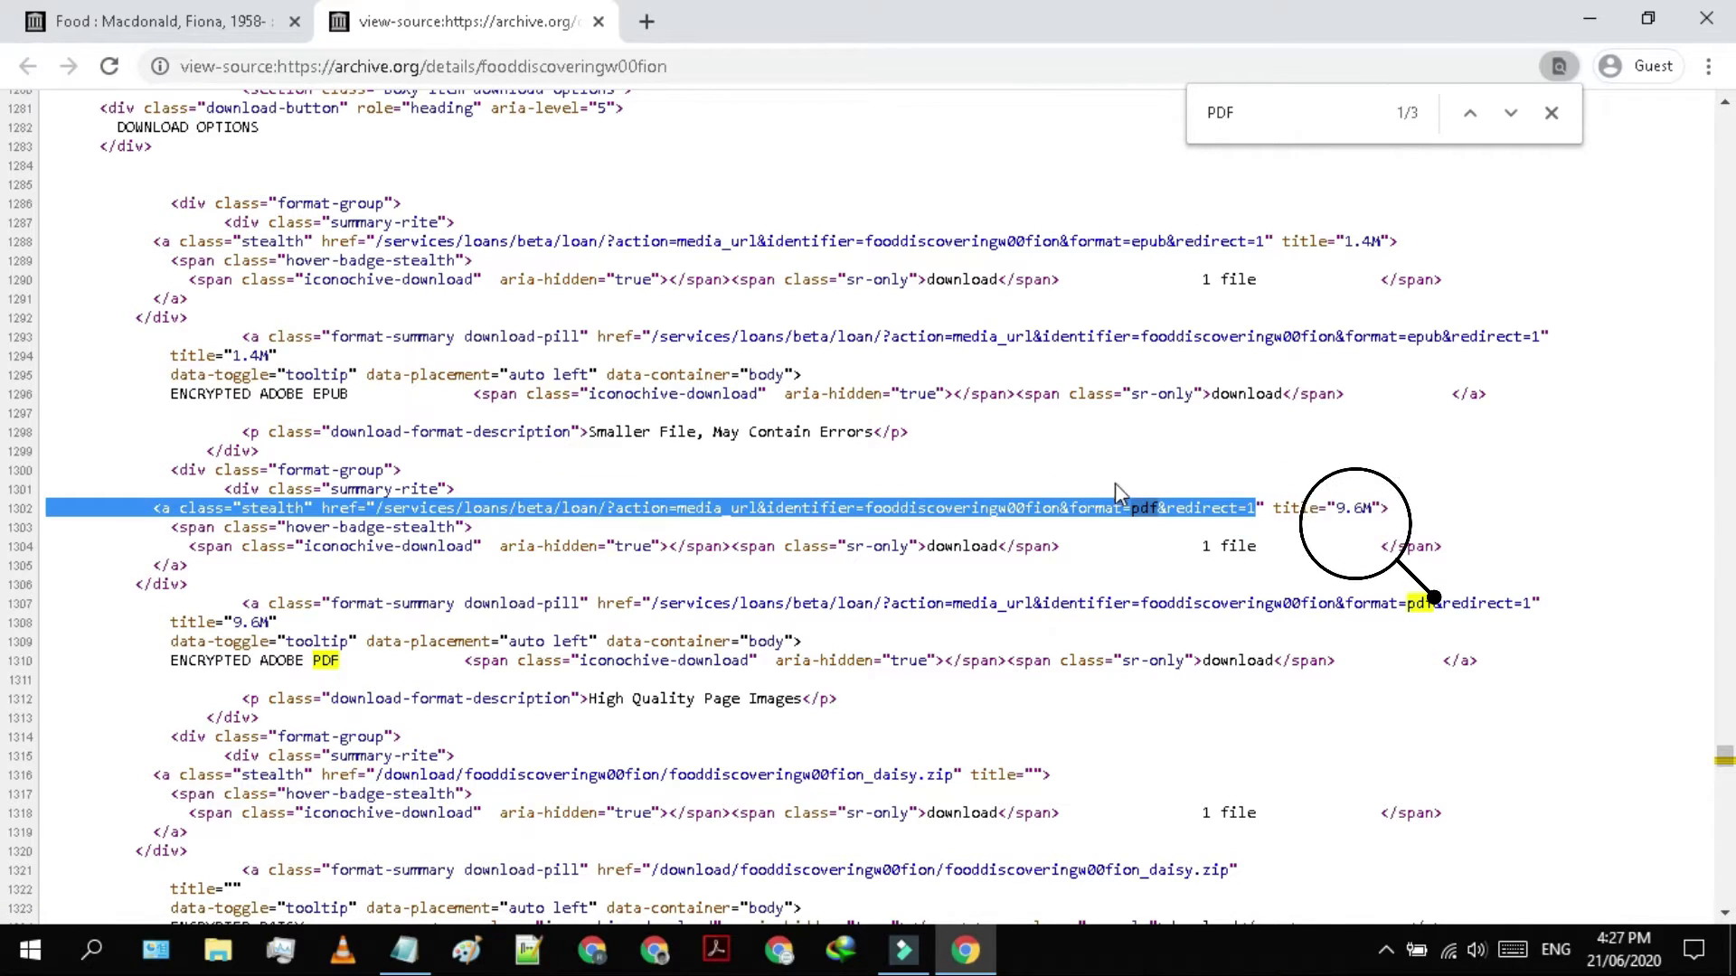
drag(267, 425, 373, 511)
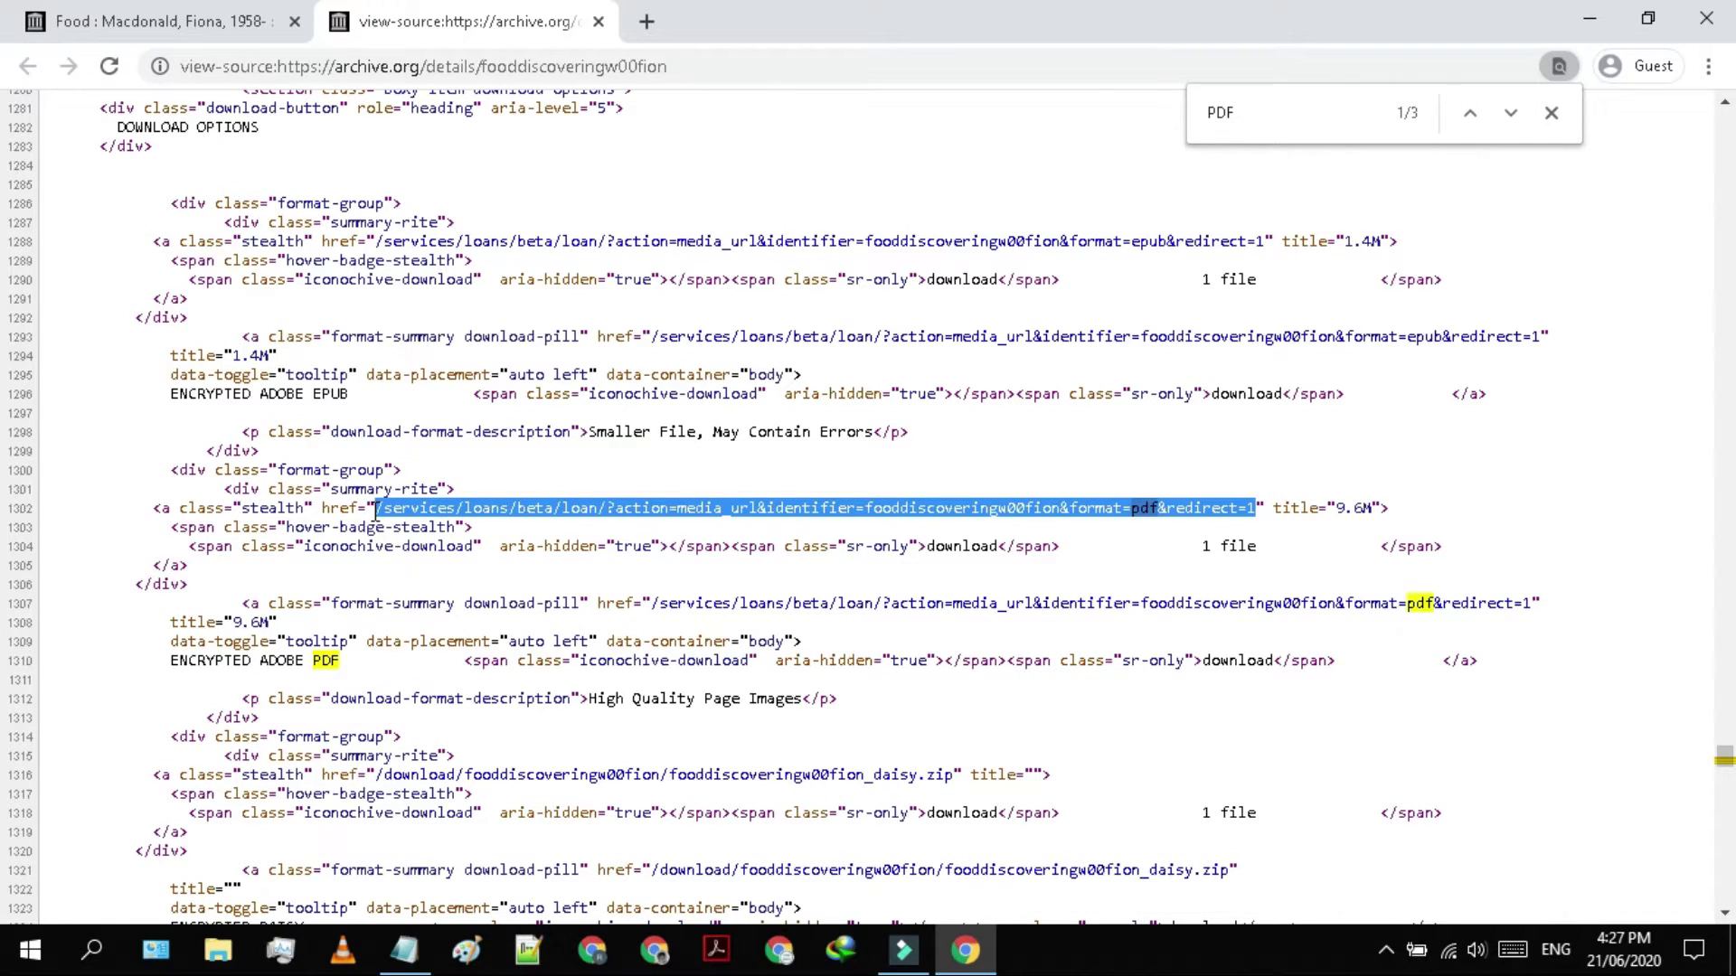
Paste the archive.org PDF loan URL below the links in the Notepad notes and maximize the window
click(414, 951)
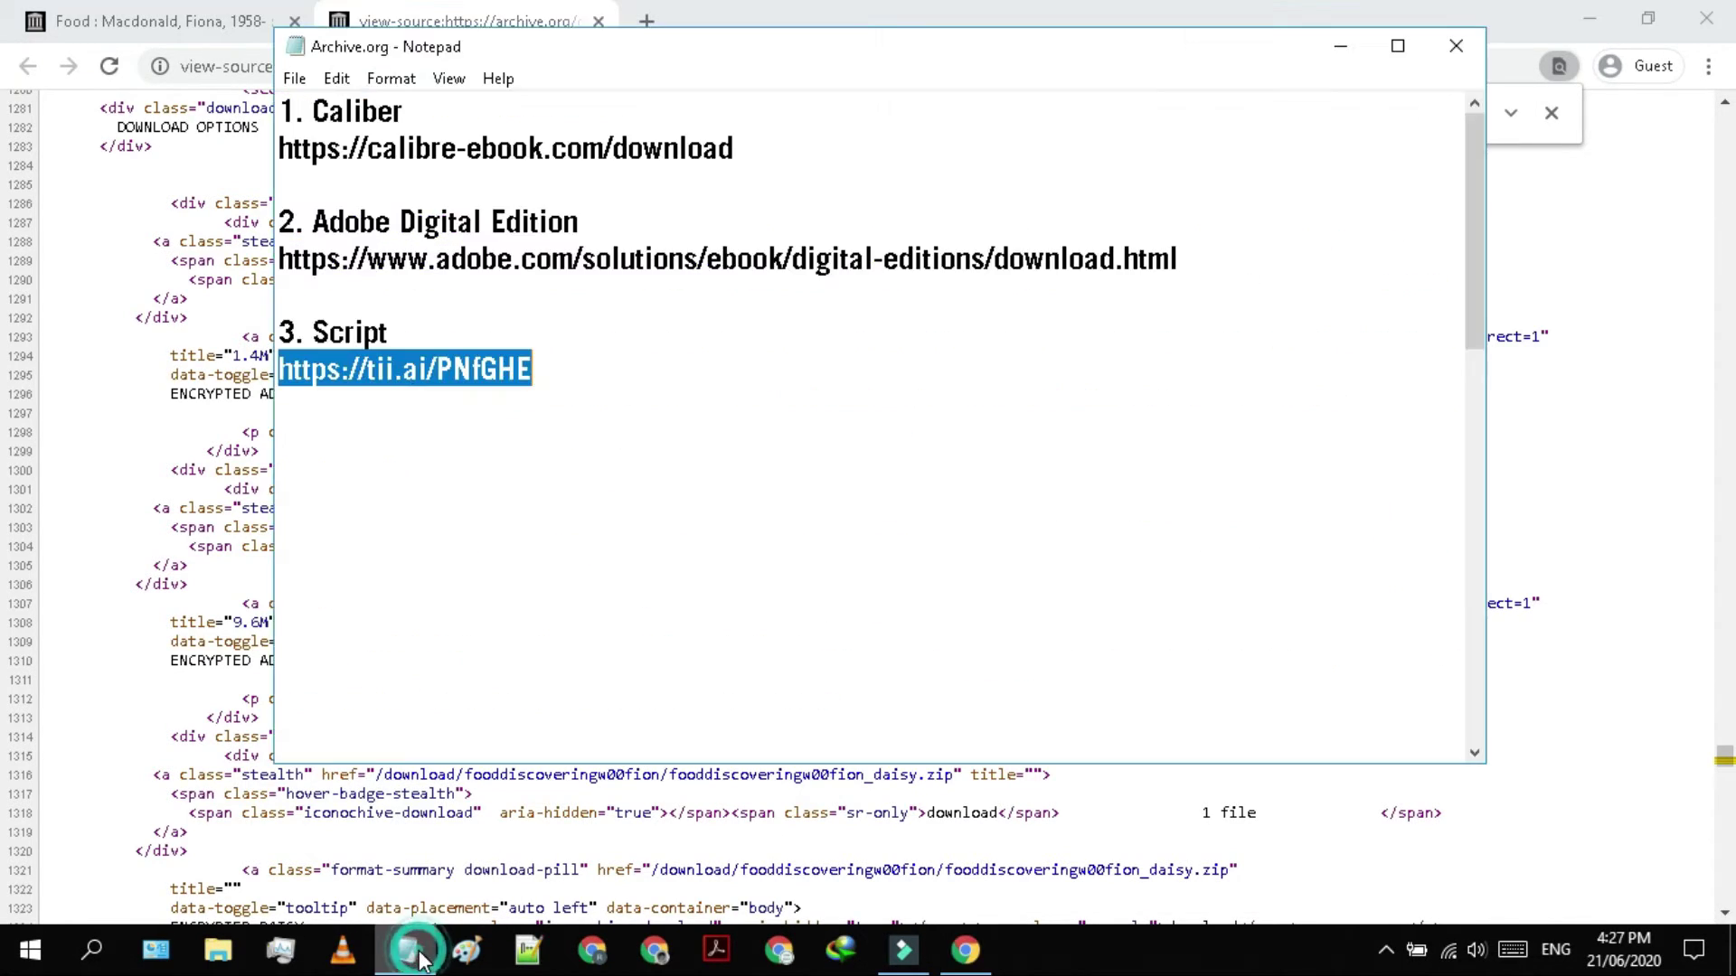
click(492, 539)
click(439, 504)
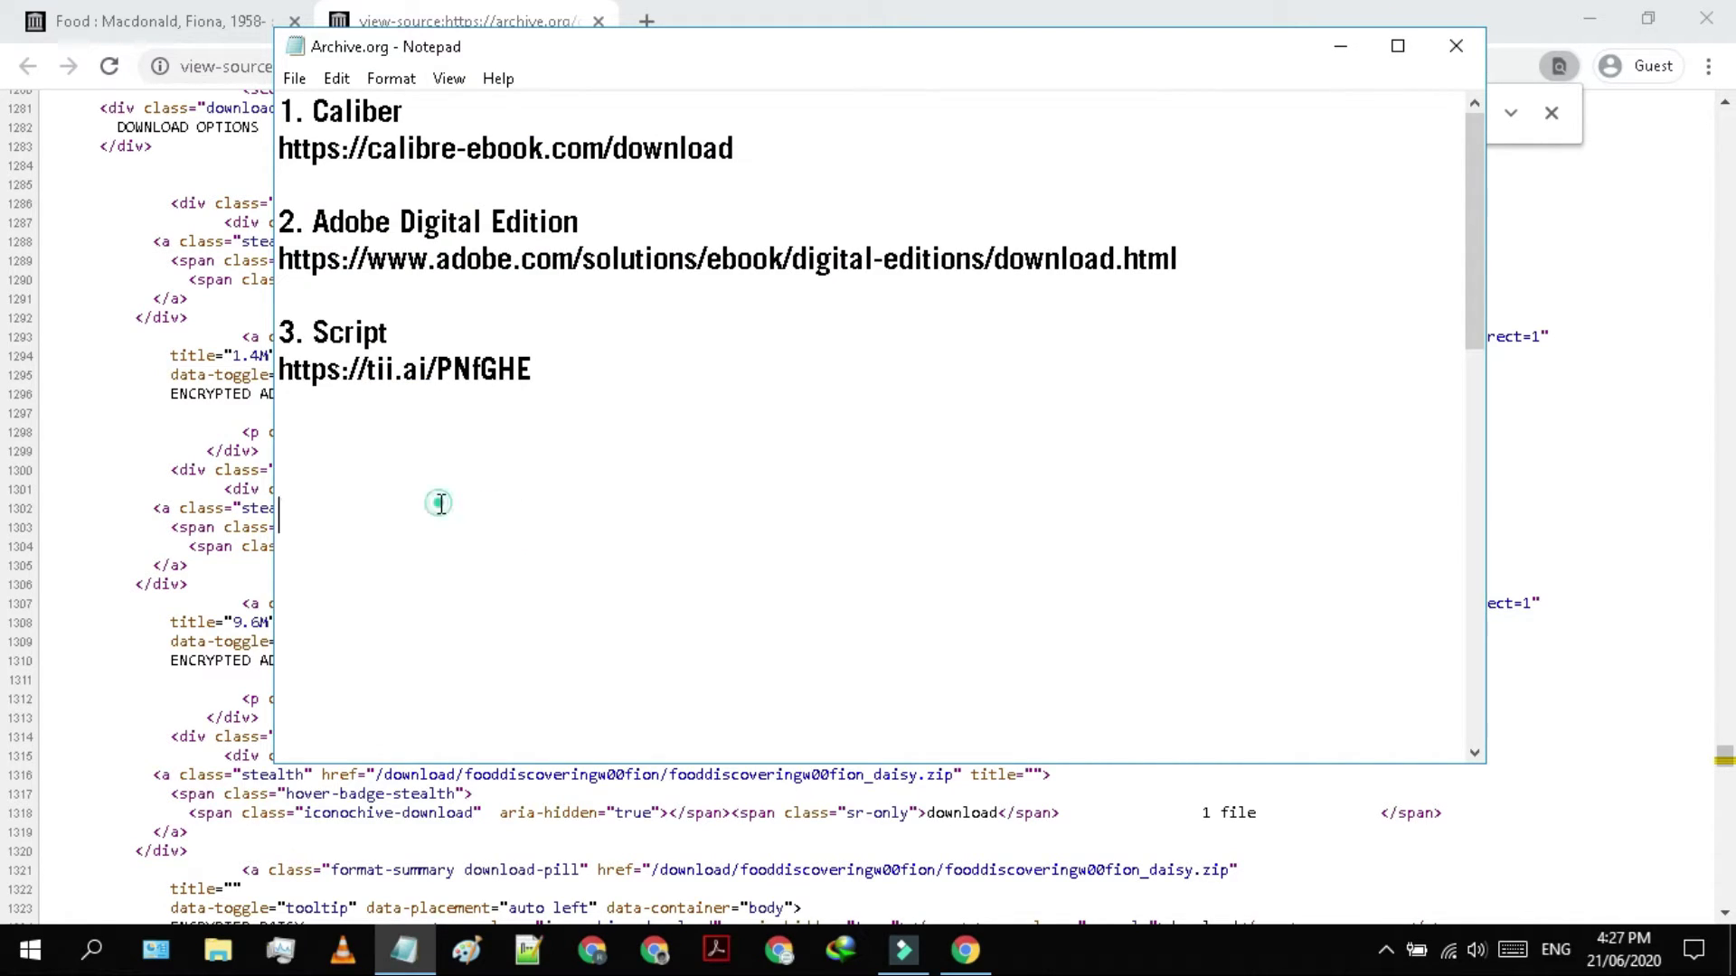
text(https://archive.org/services/loans/beta/loan/?action=media_url&identifier=fooddiscoveringw00fion)&format=pdf&redirect=1)
key(super+Up)
click(961, 485)
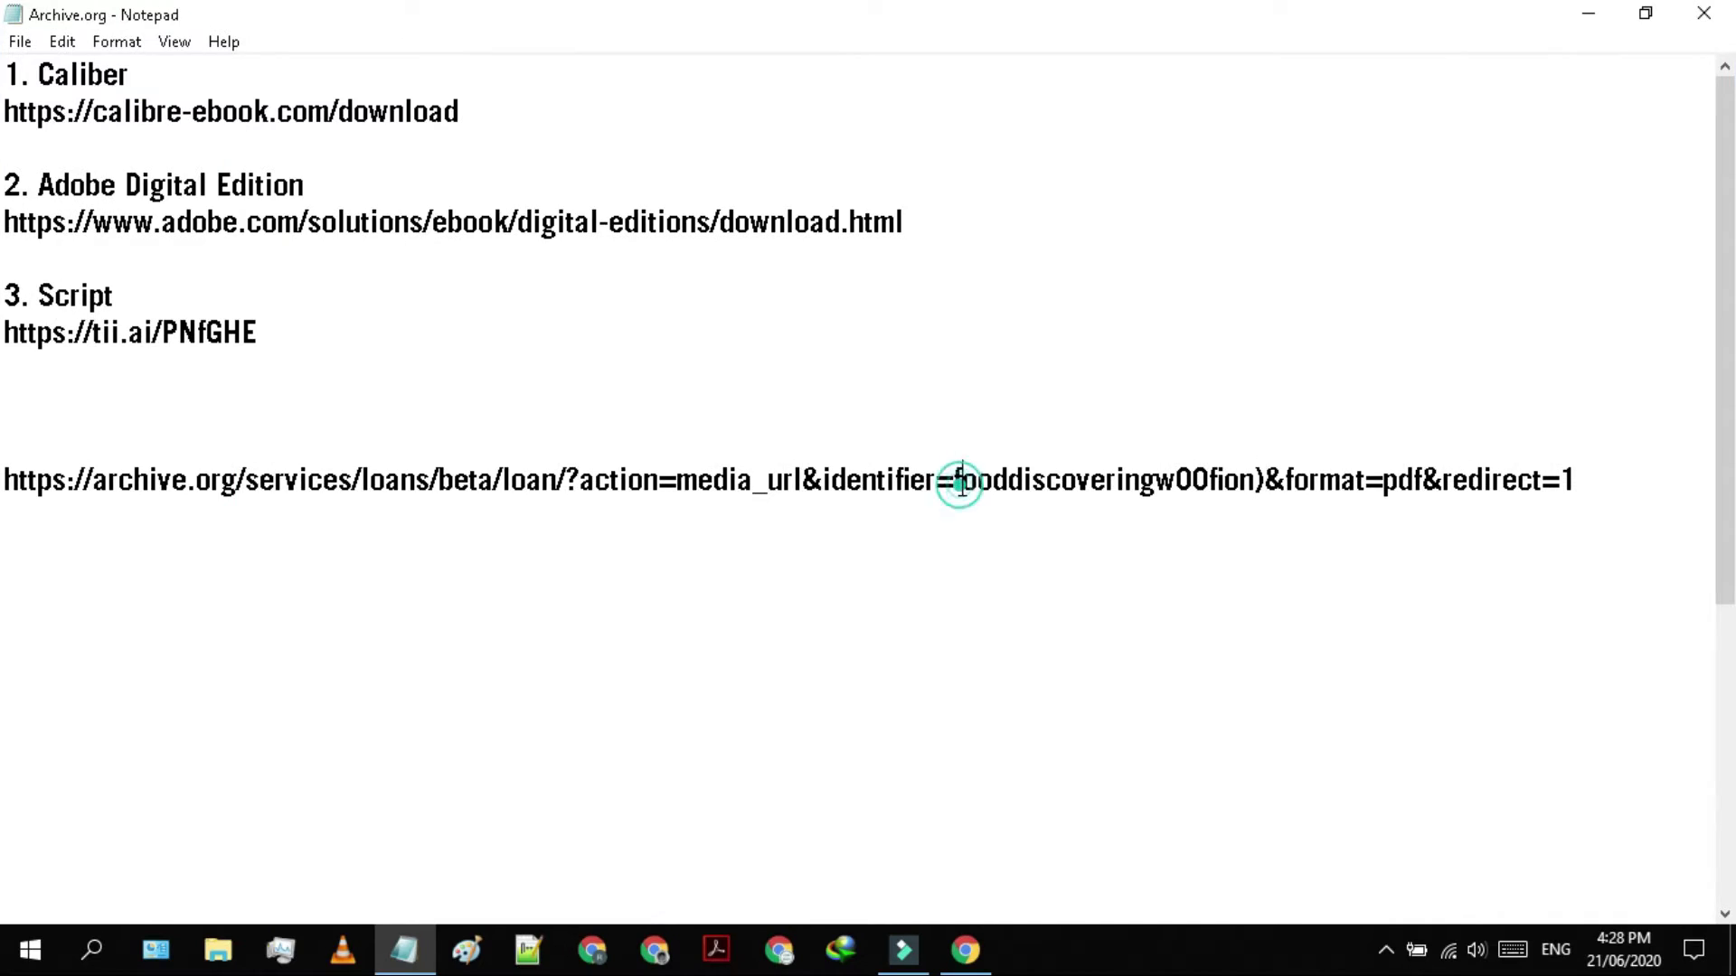
Replace the URL's book identifier with the (YOUR URL HERE) placeholder
click(955, 485)
text(()
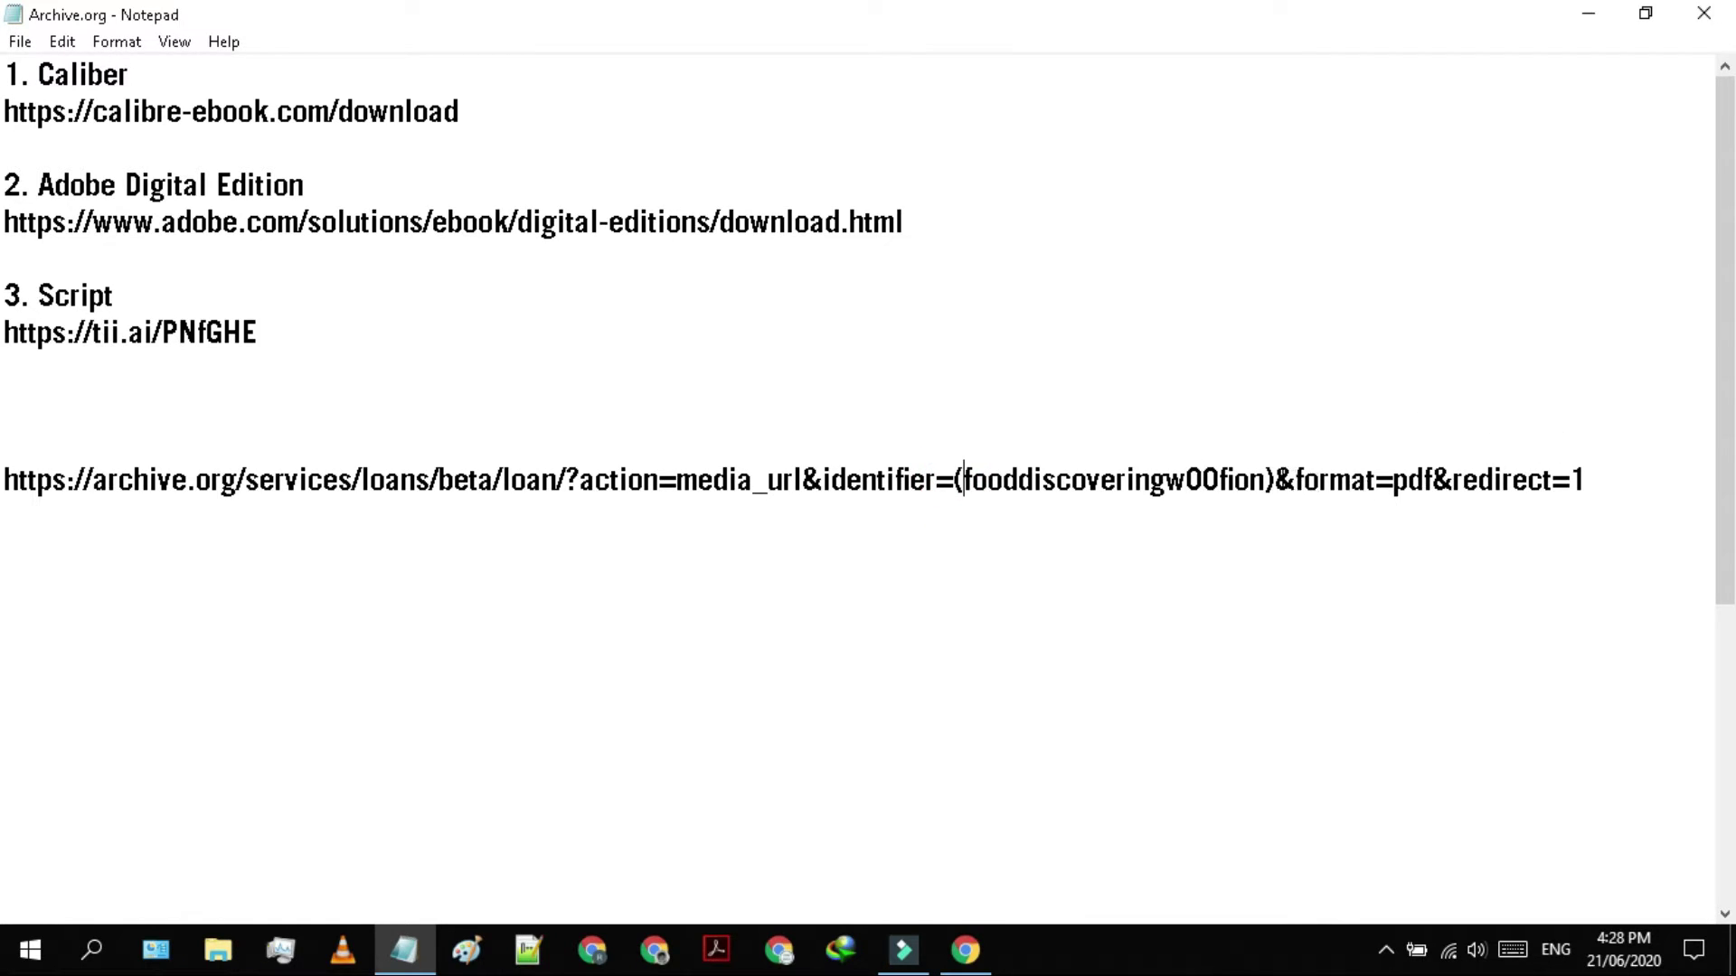
drag(1264, 479, 965, 479)
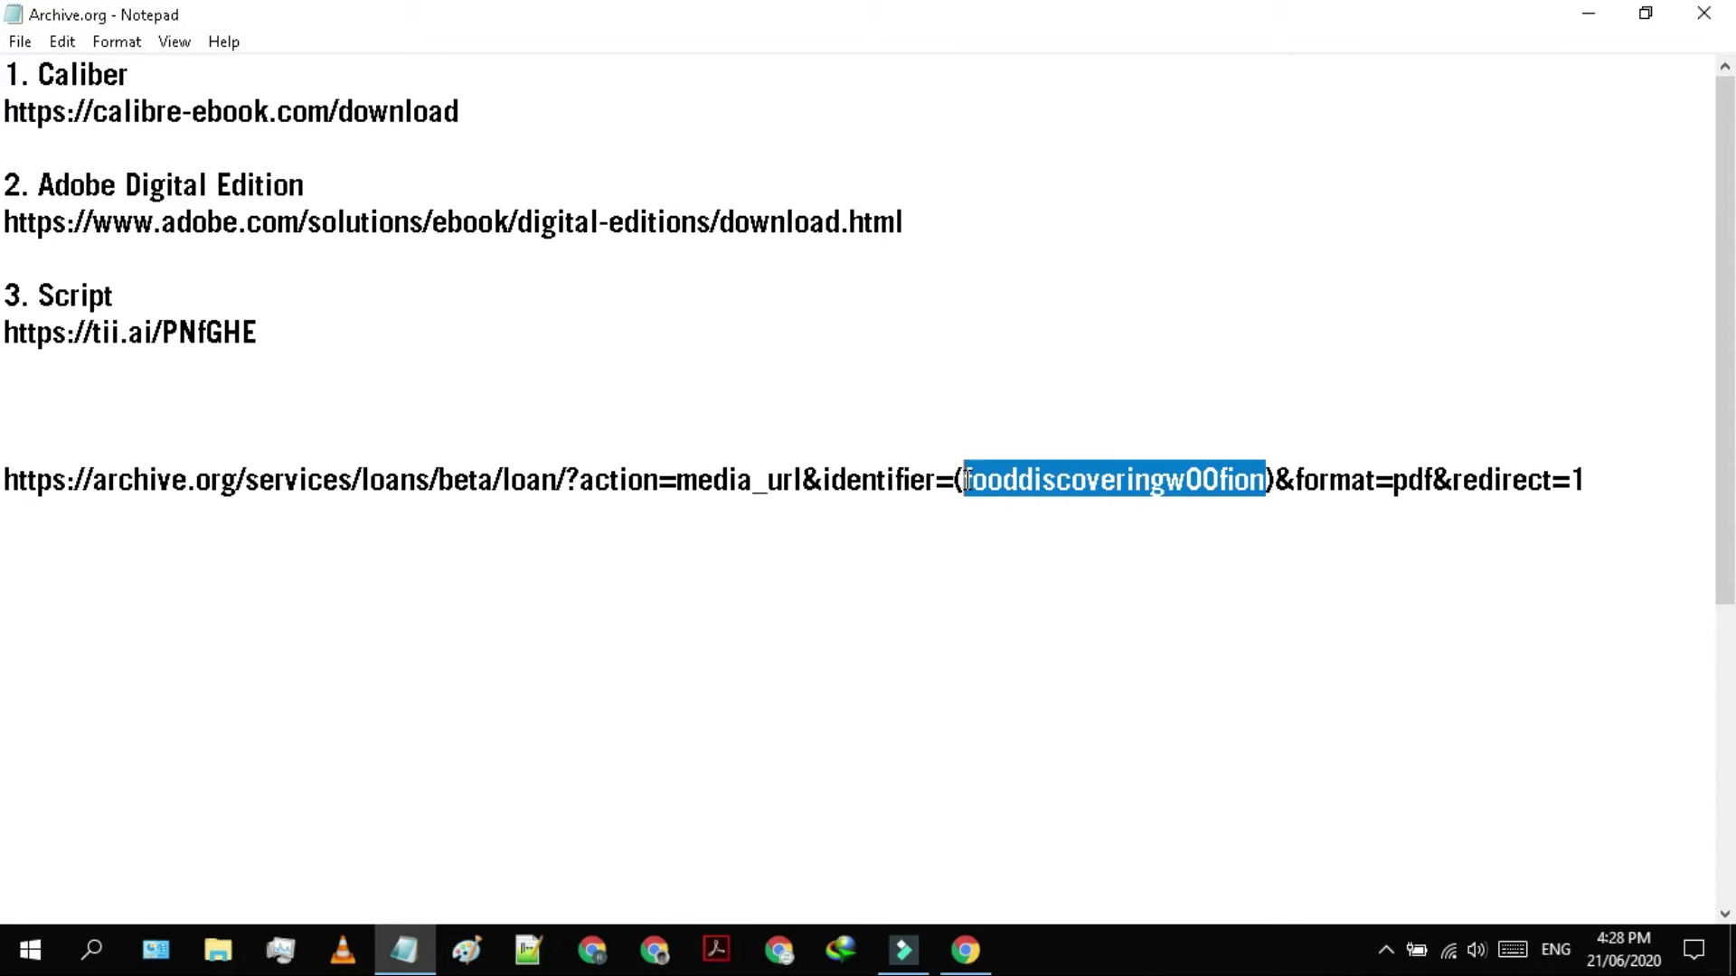
text(YOUR )
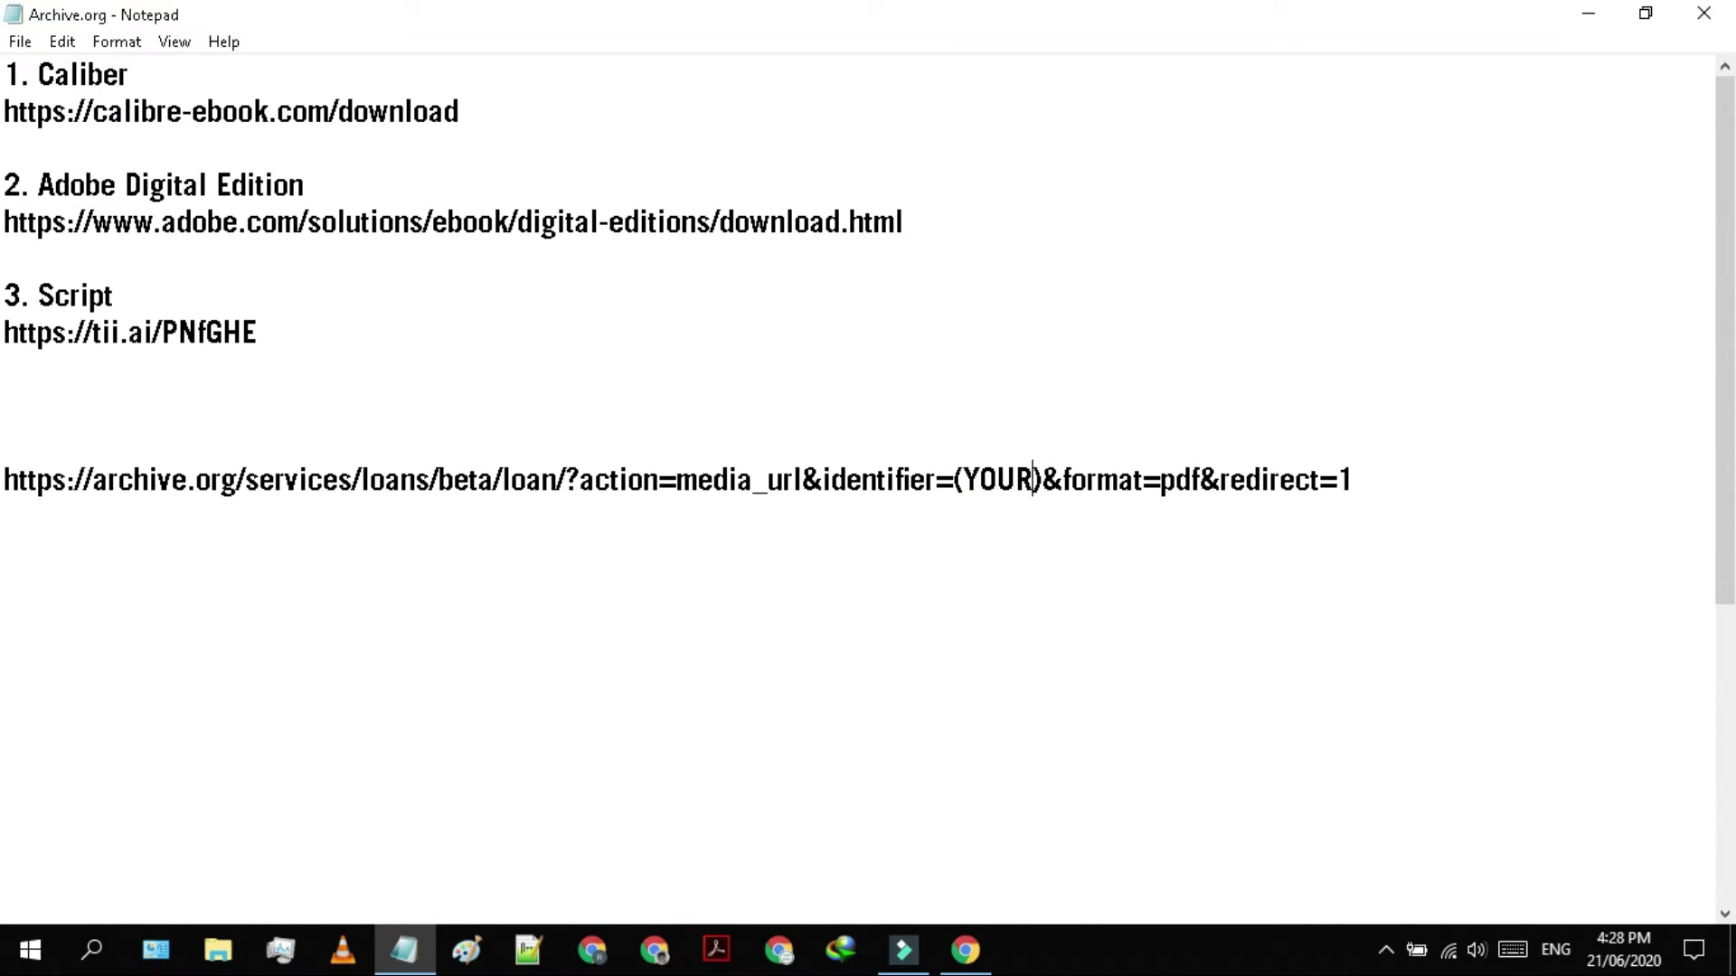
text(URL H)
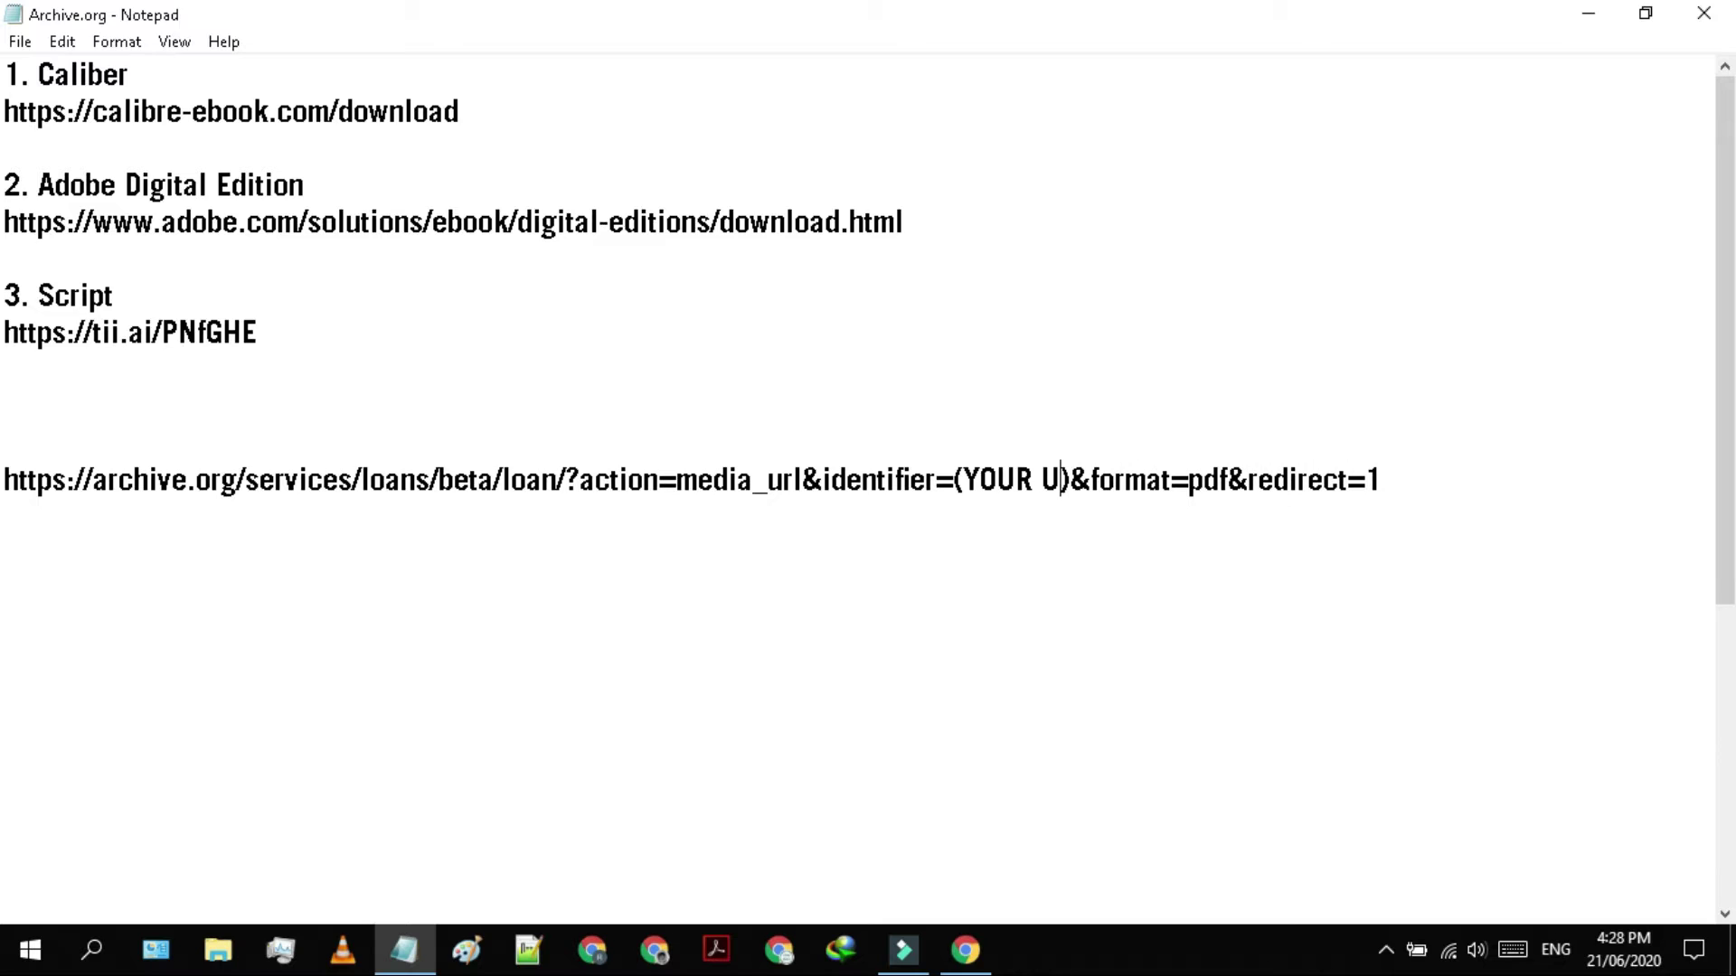
text(ERE)
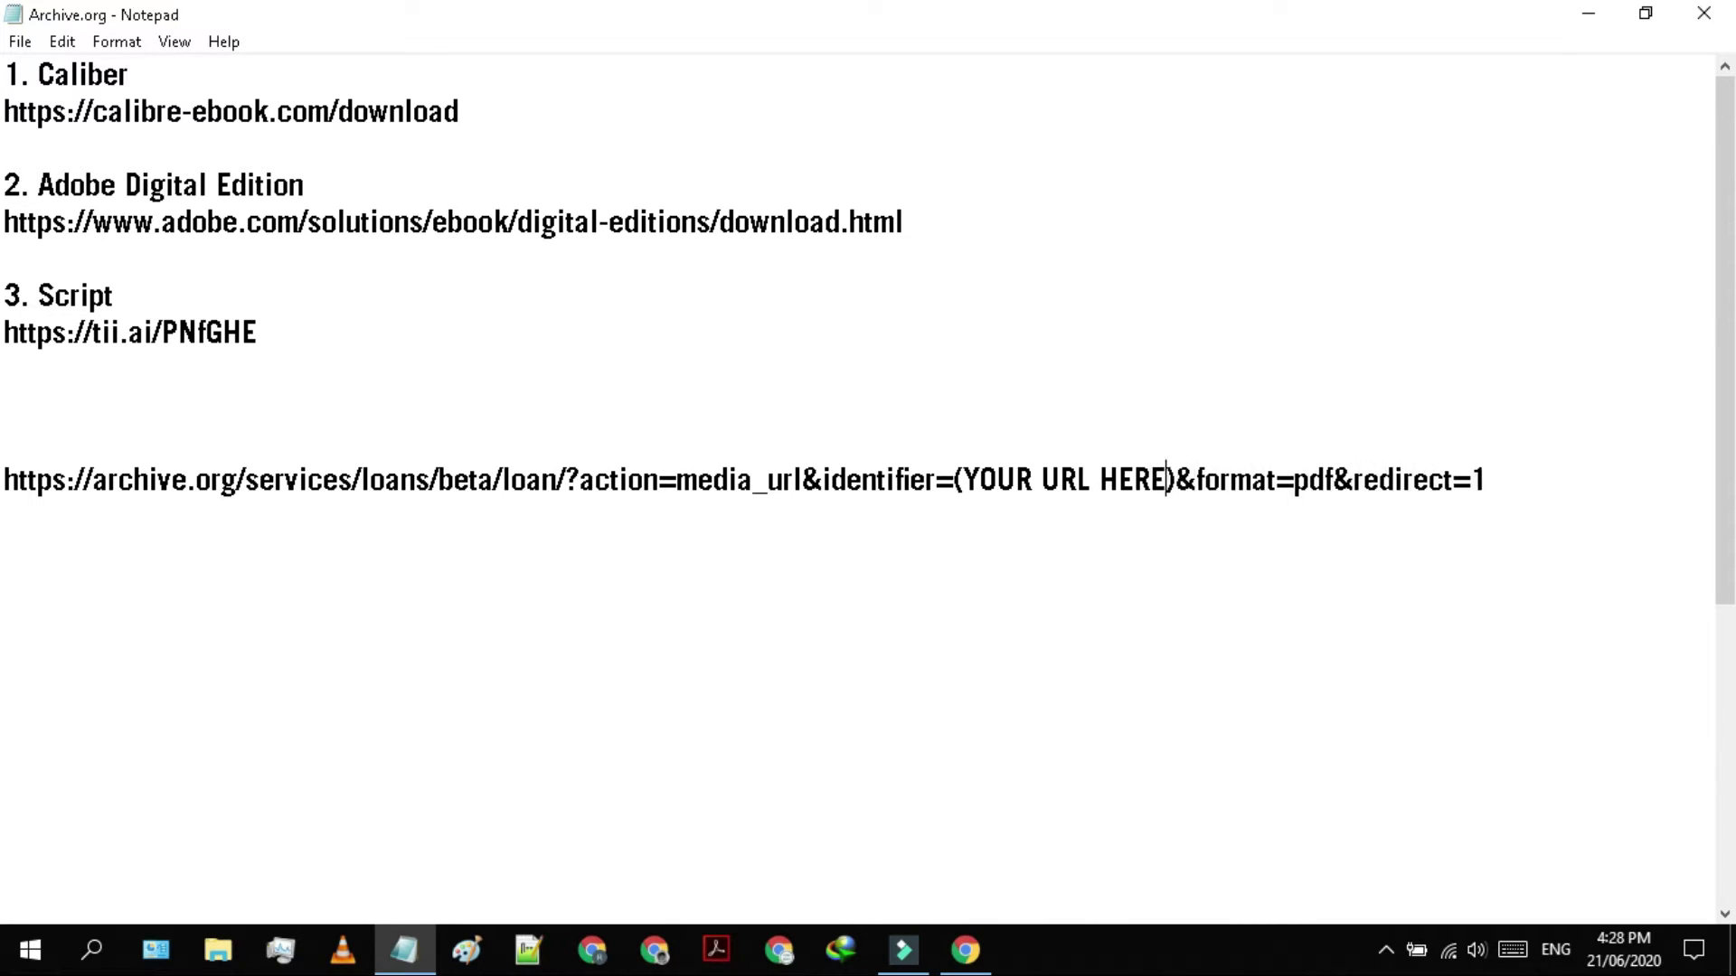
click(1205, 475)
double_click(948, 476)
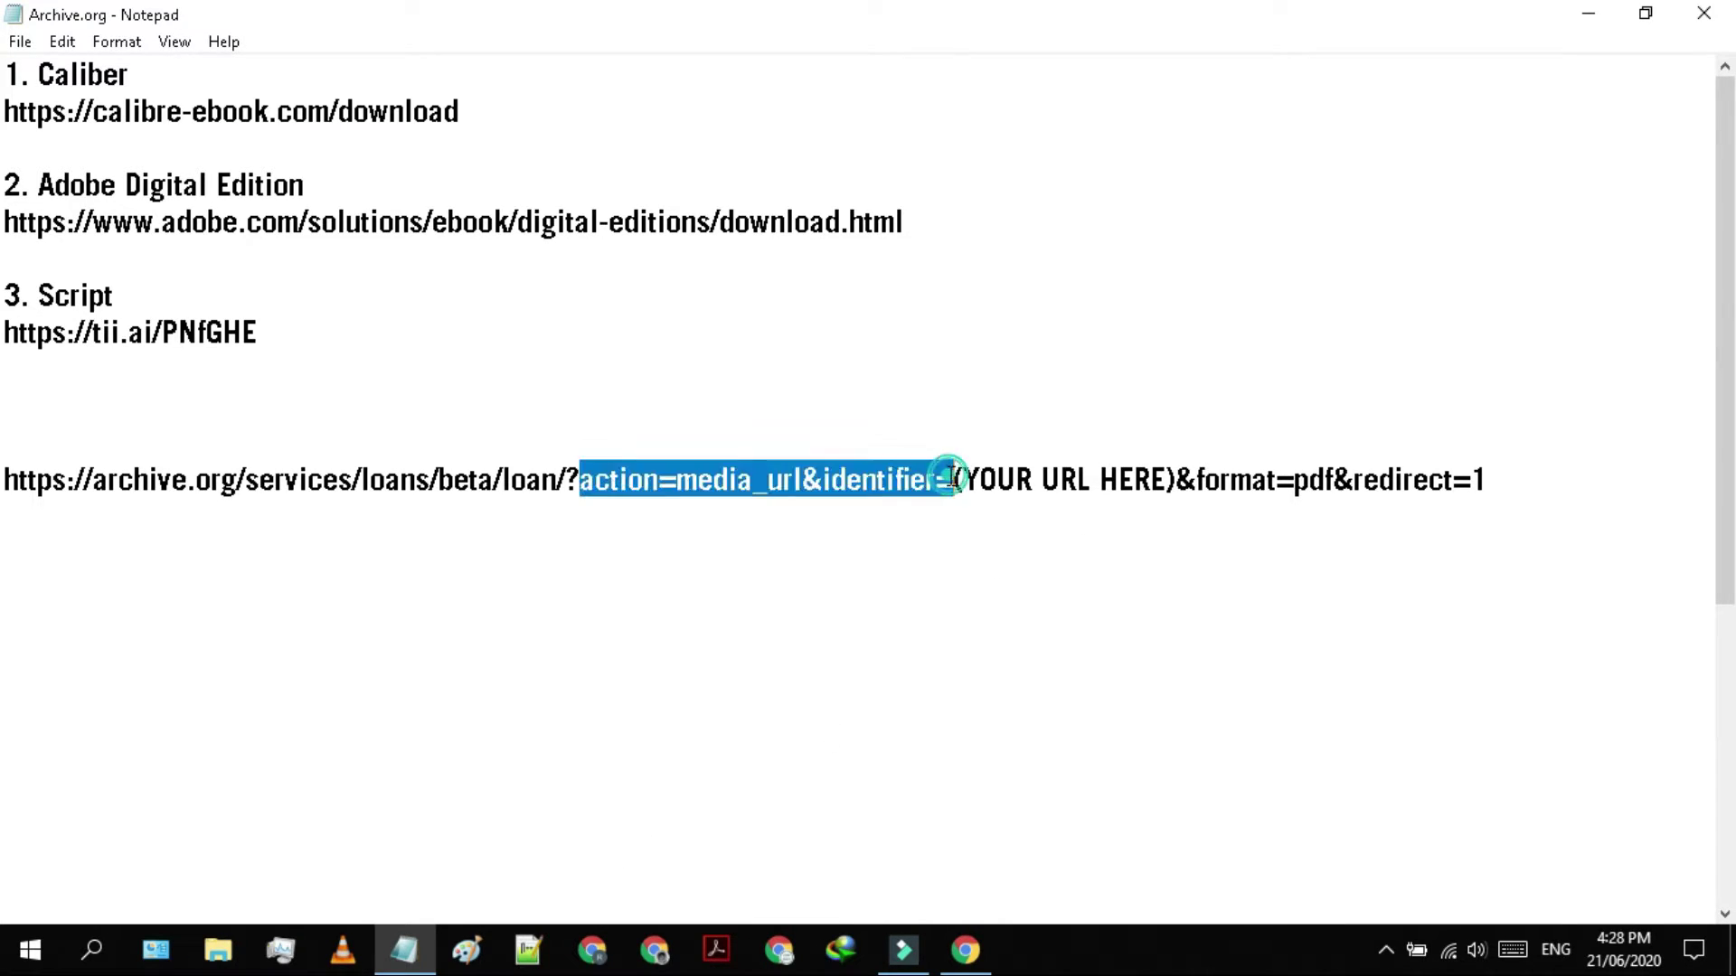
click(947, 476)
click(1521, 466)
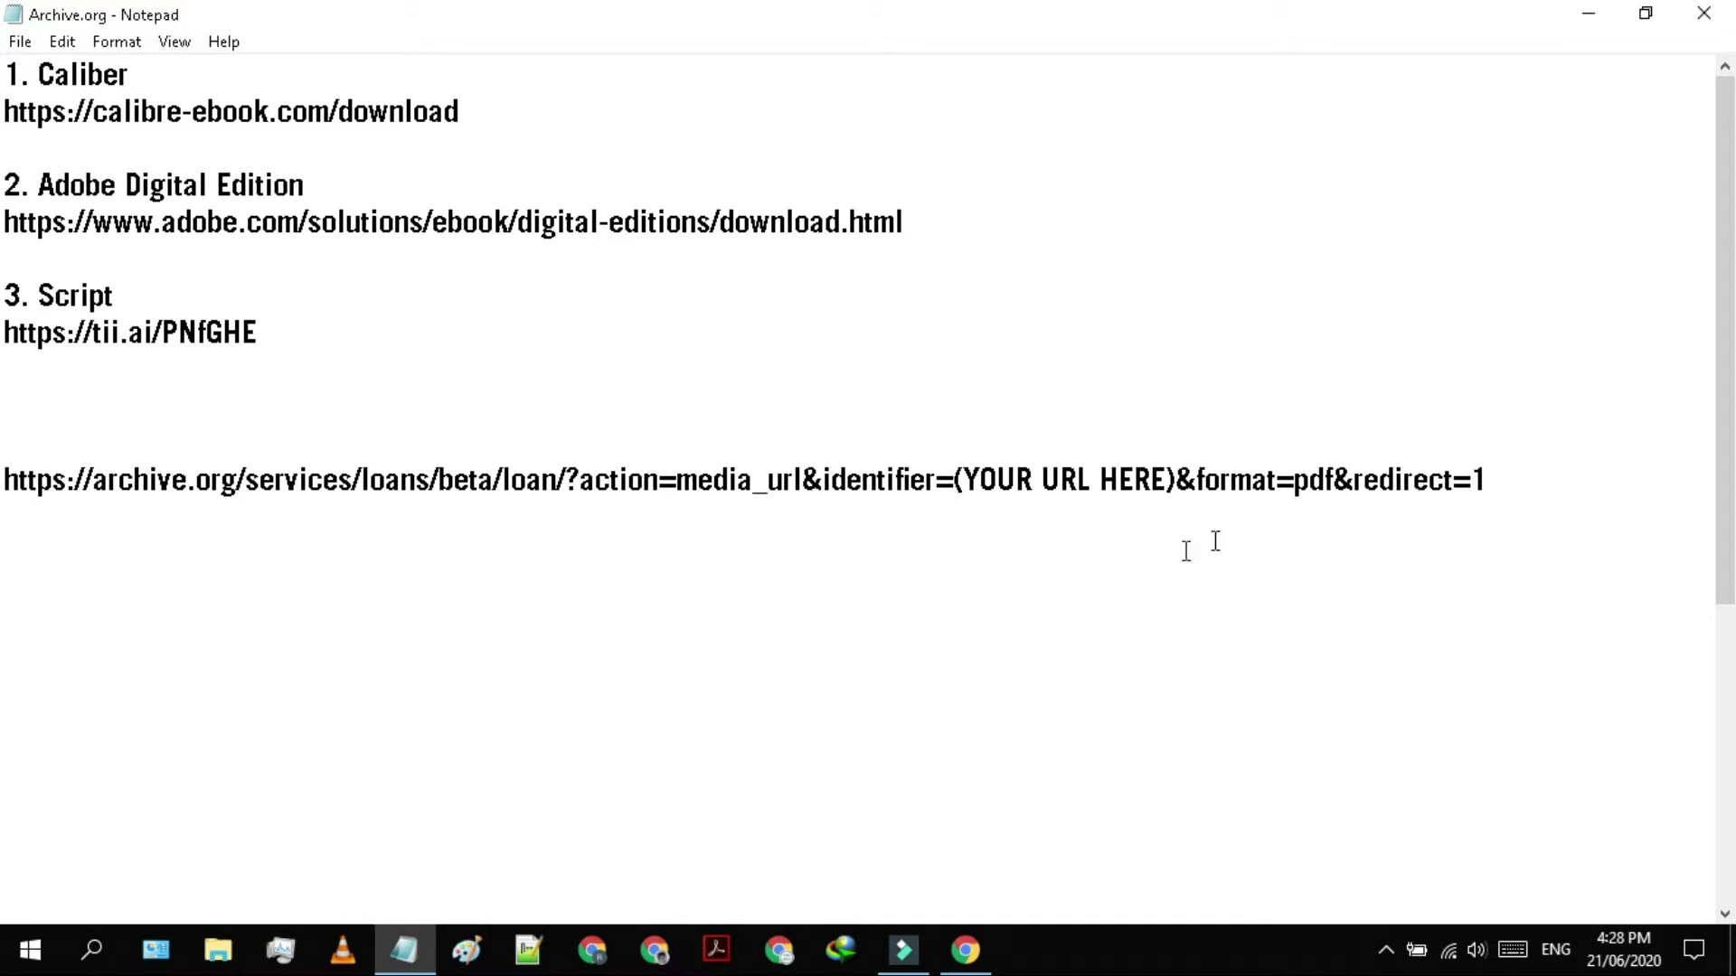
click(963, 948)
click(454, 16)
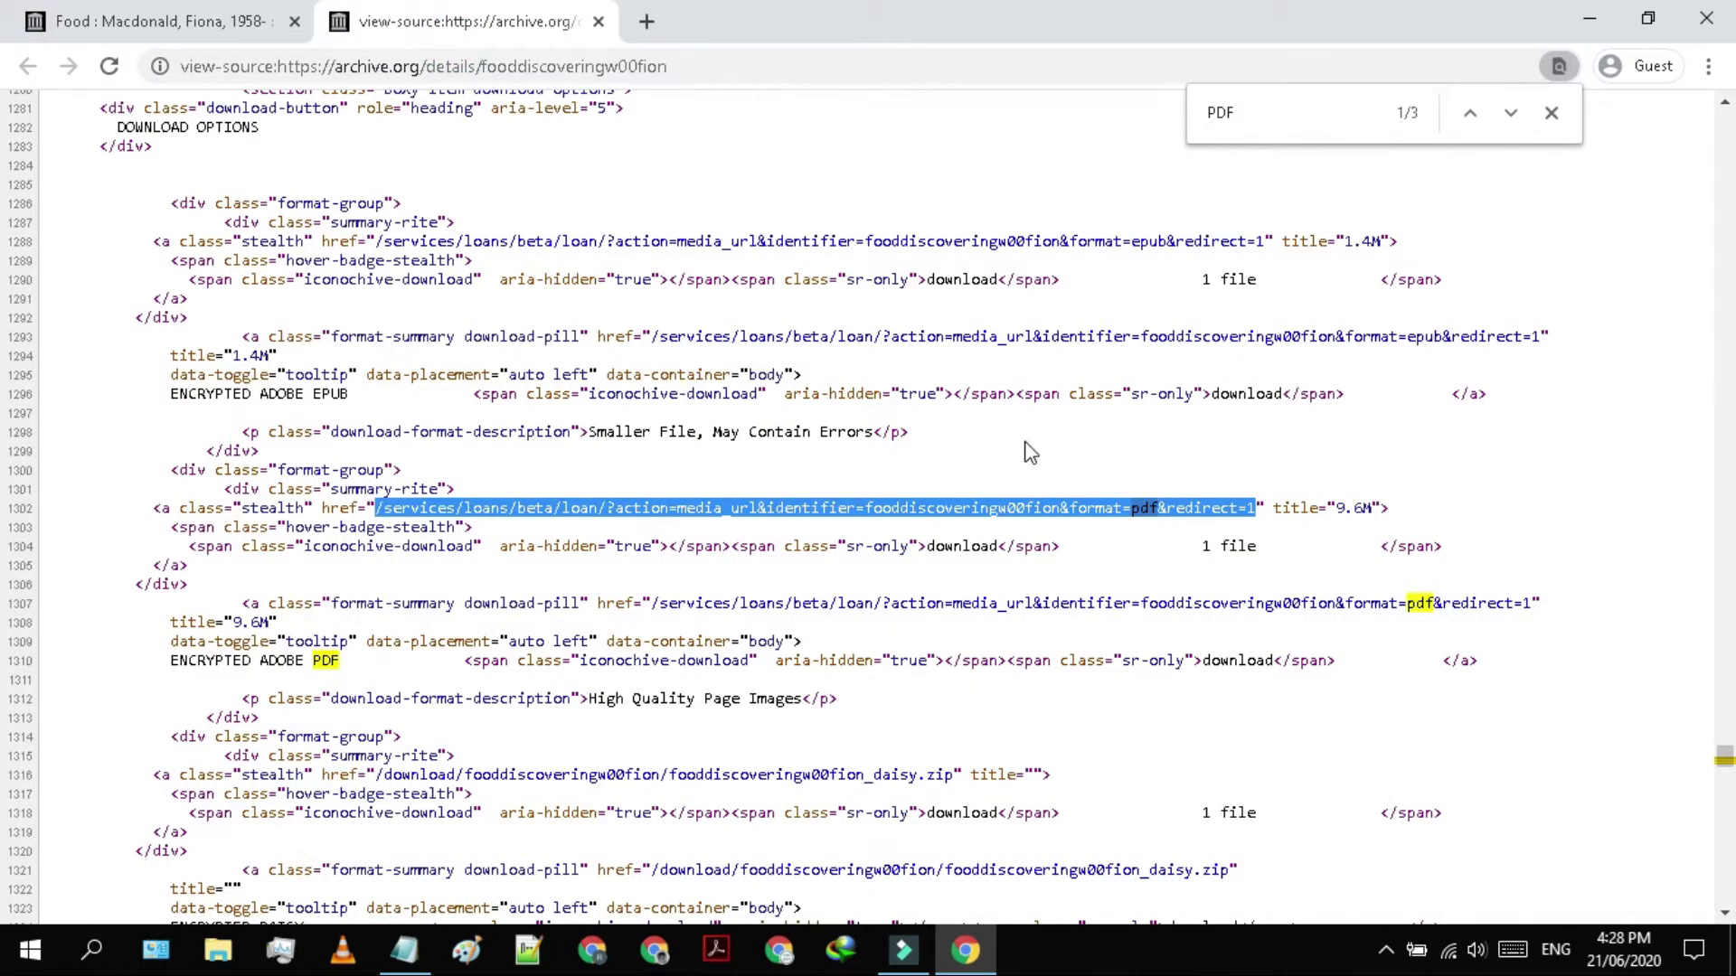
Copy the identifier fooddiscoveringw00fion from the book page's address bar
click(1038, 476)
click(186, 21)
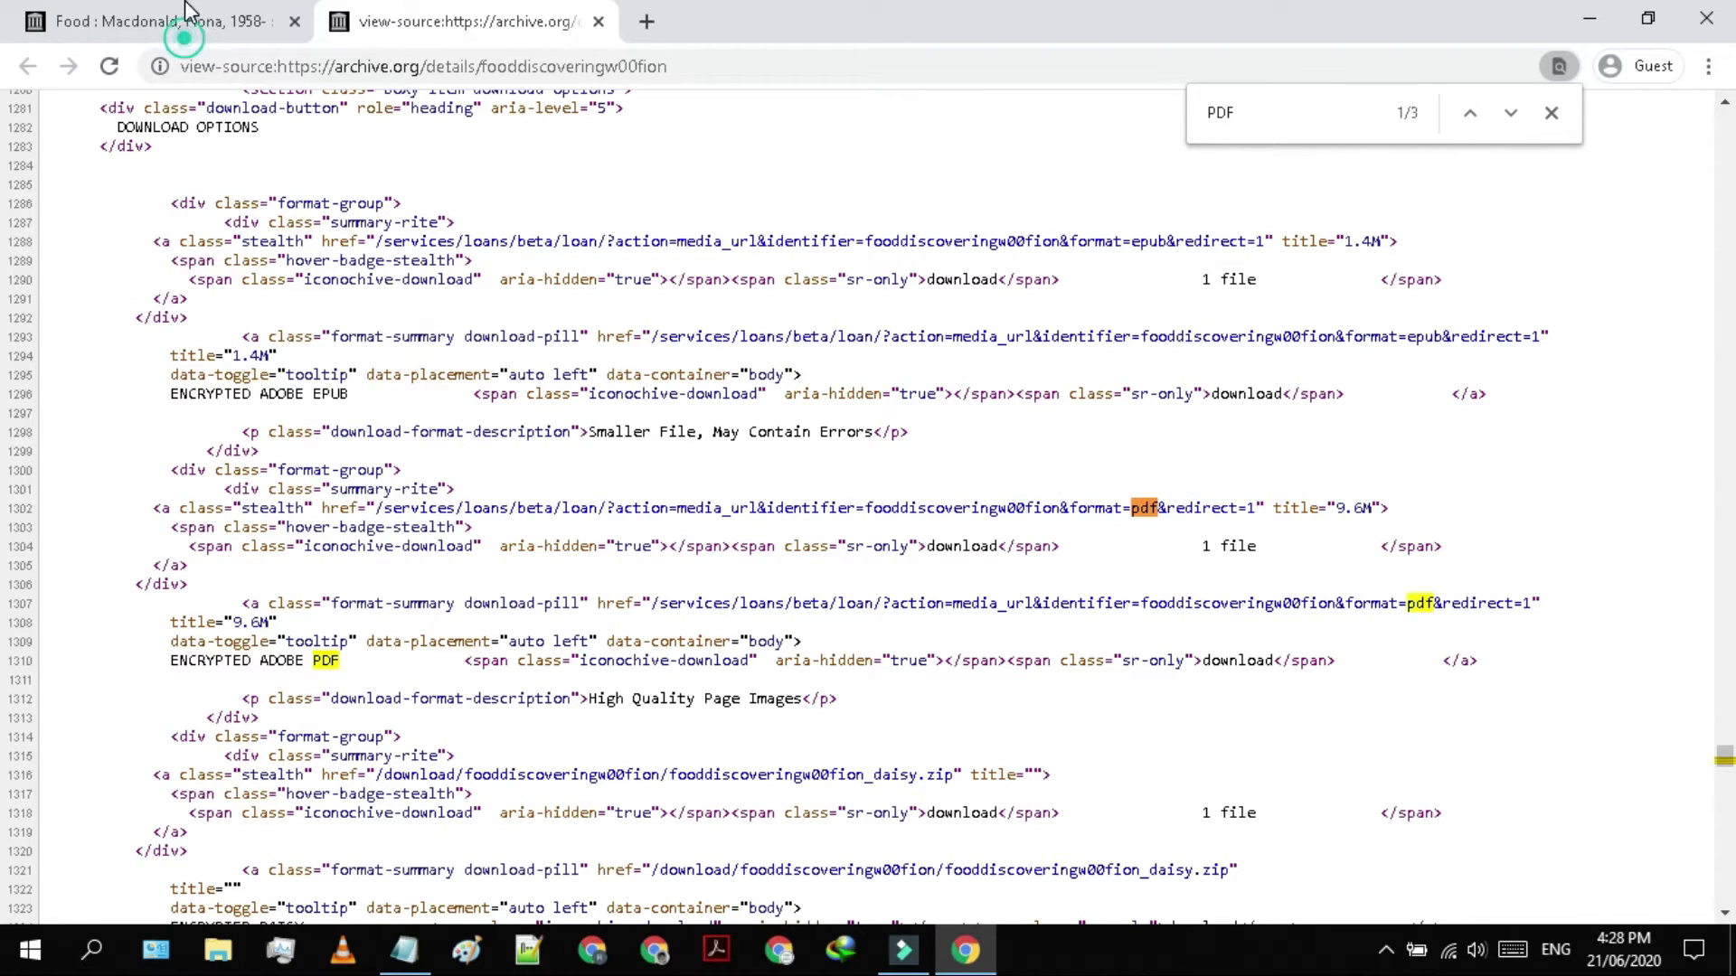
drag(518, 66, 387, 69)
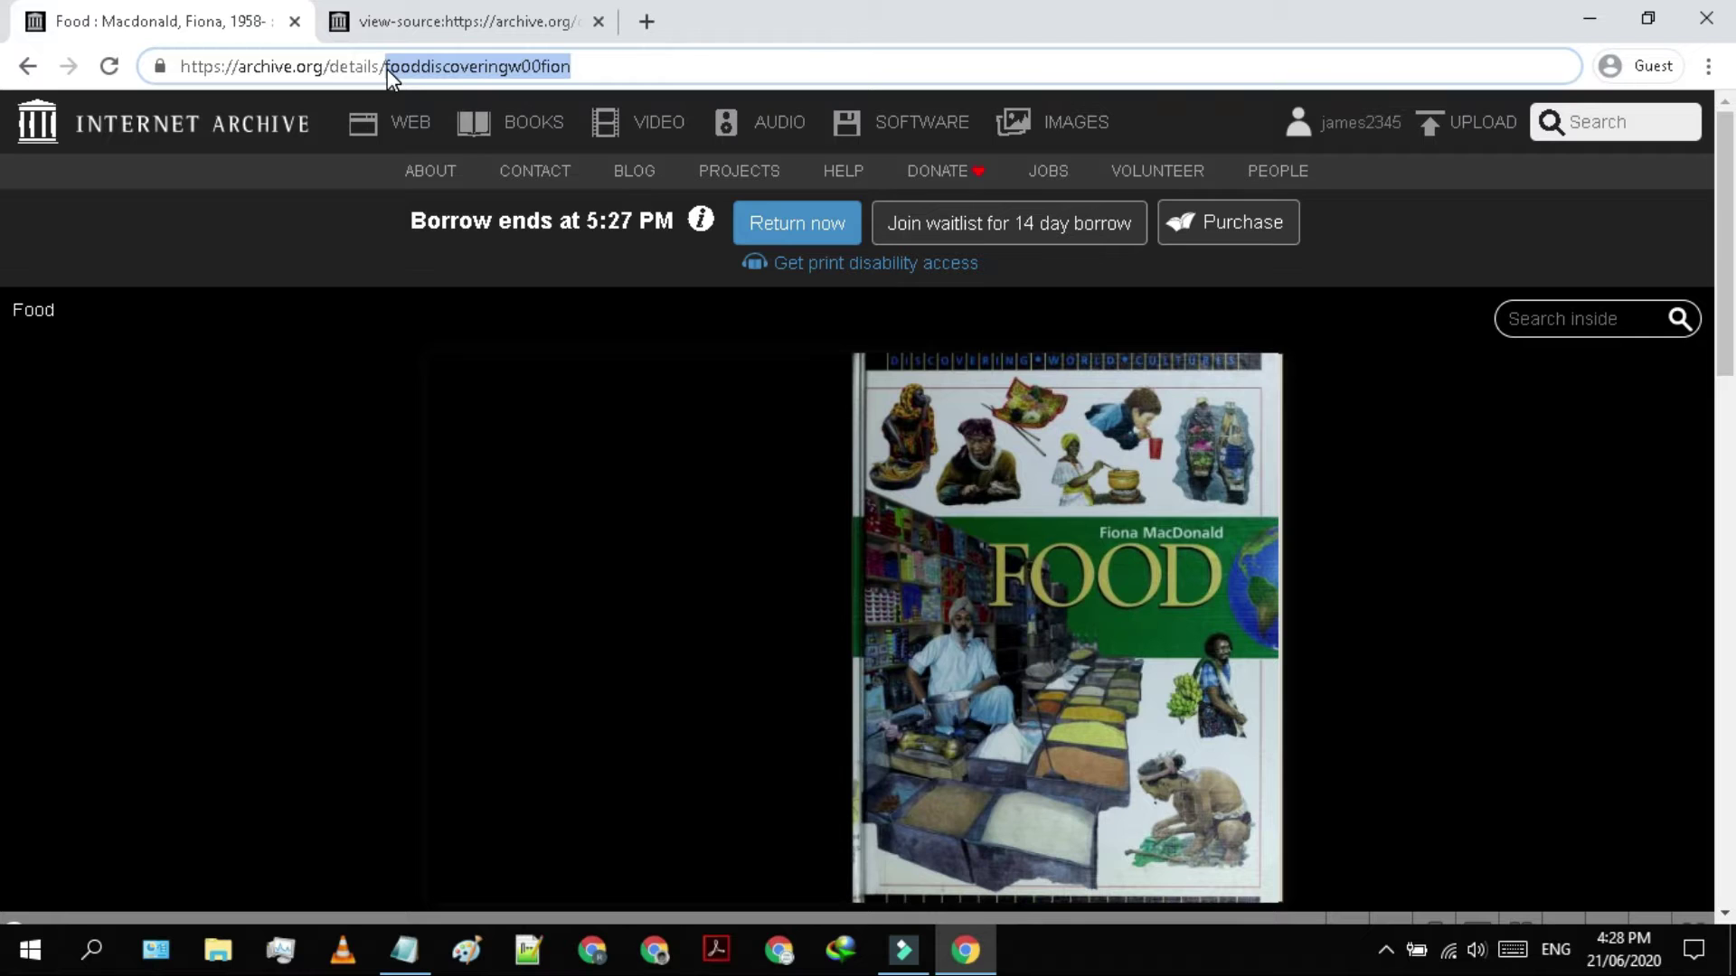
right_click(444, 69)
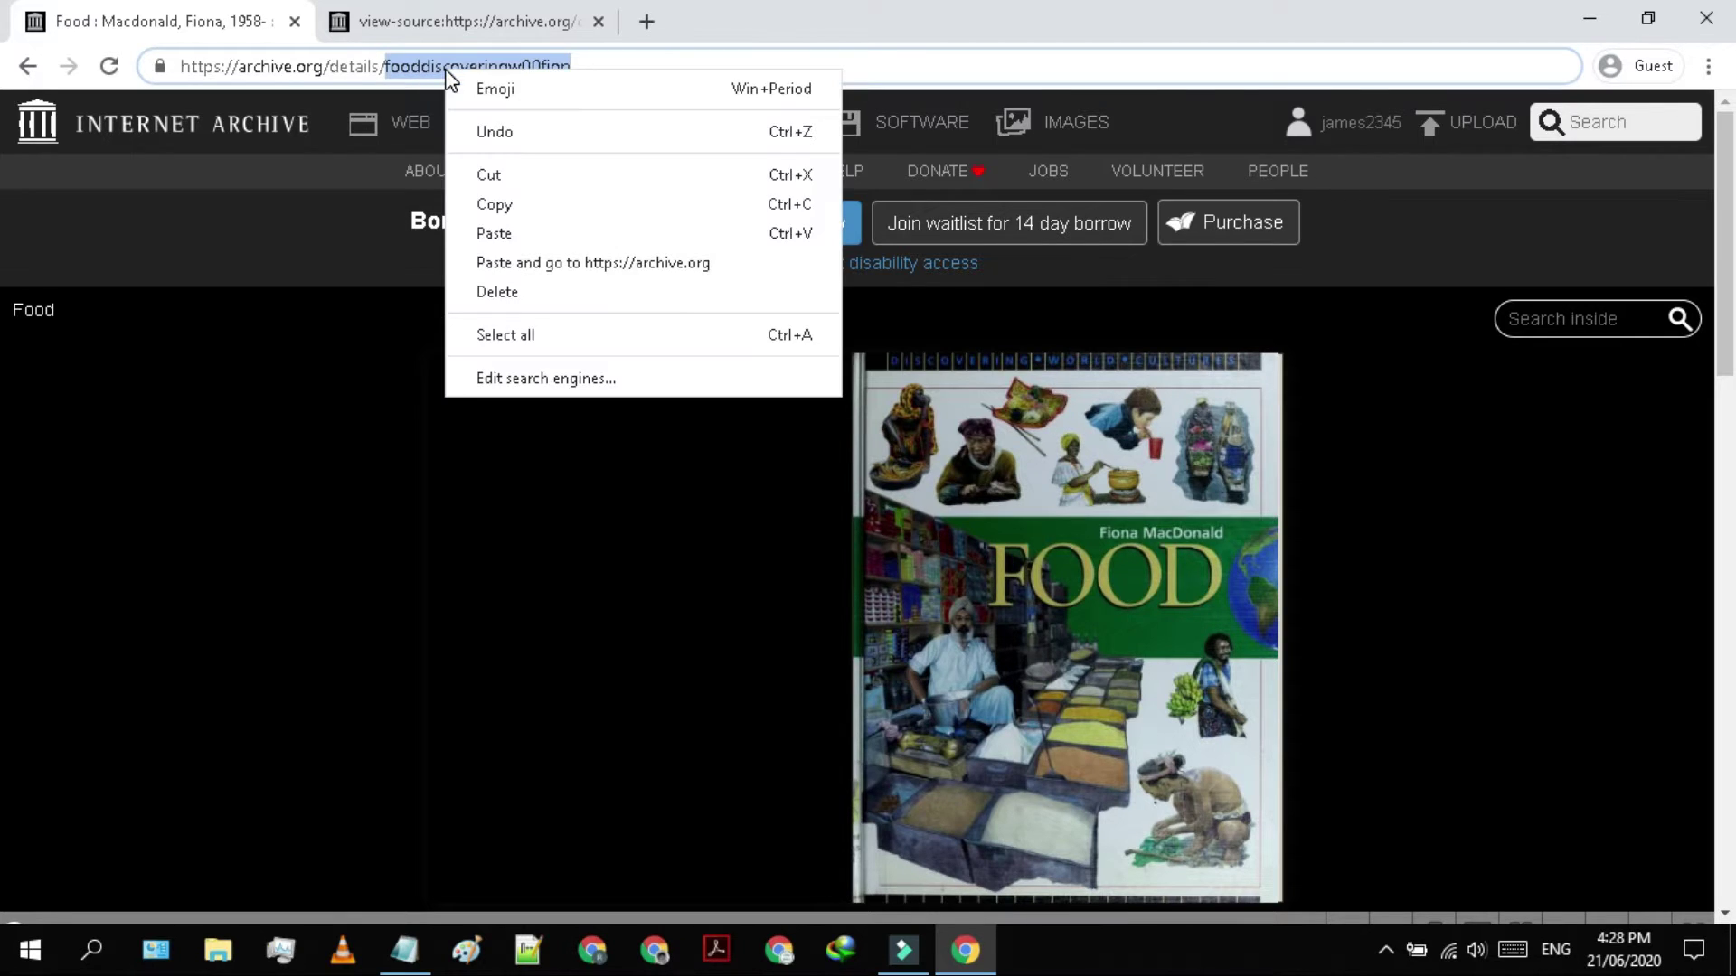
click(526, 204)
click(499, 19)
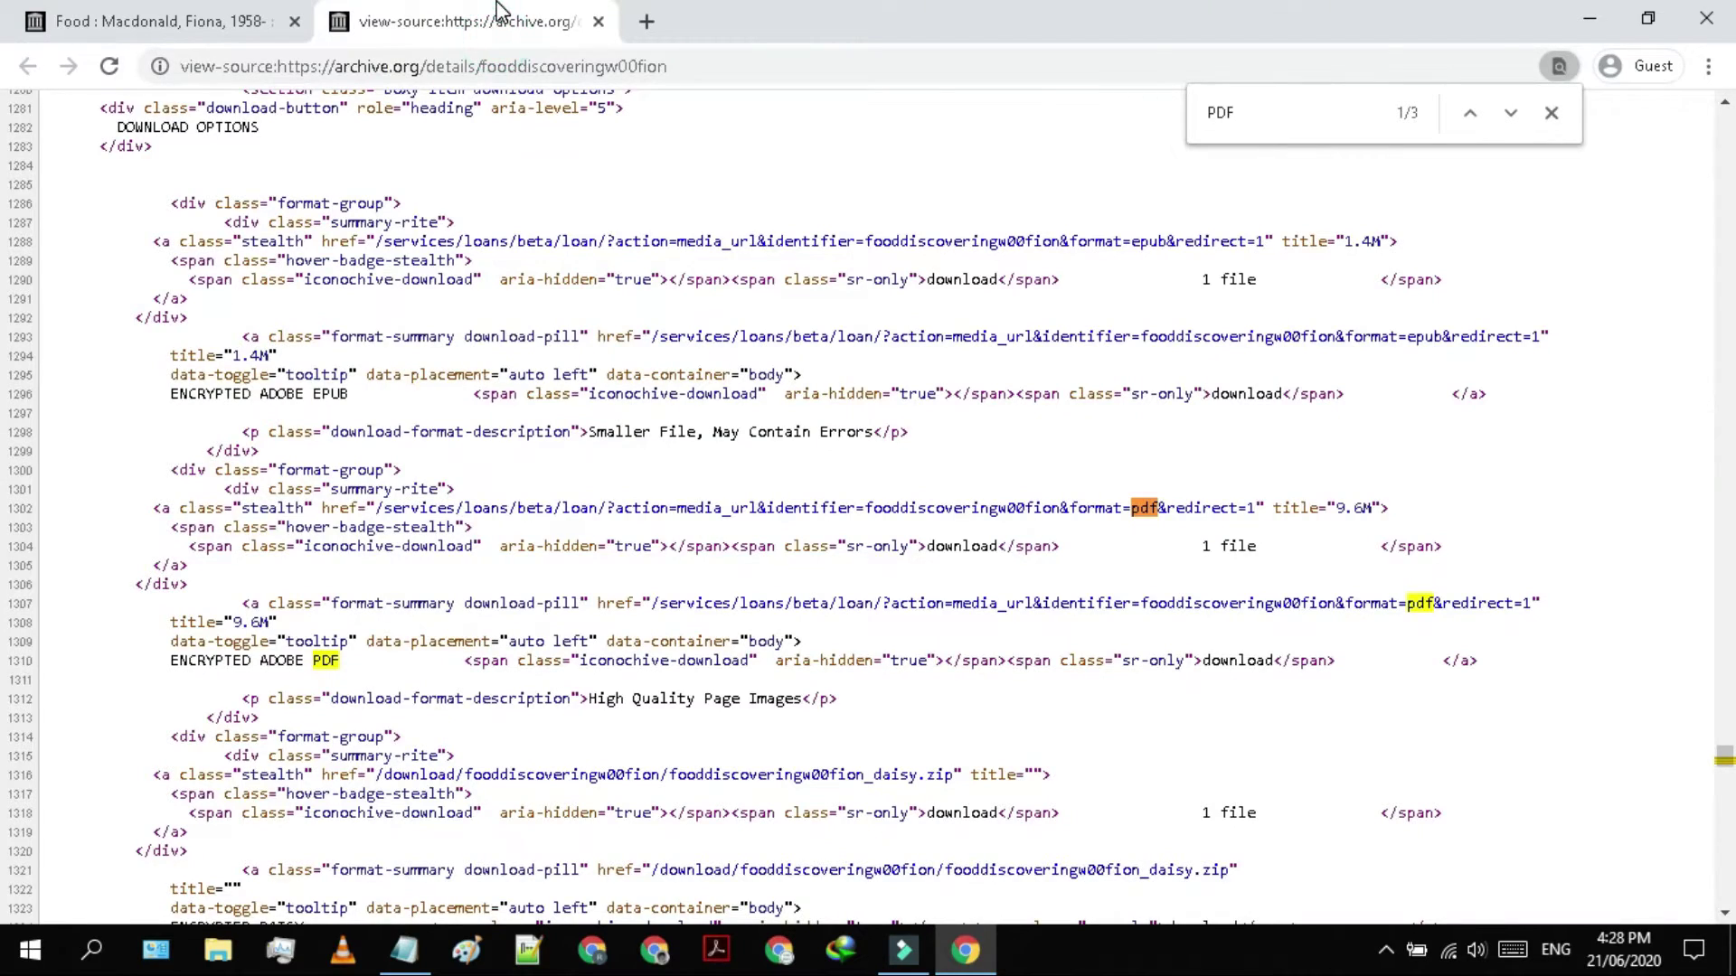
click(177, 22)
Paste fooddiscoveringw00fion over (YOUR URL HERE) in Notepad and select the whole loan URL
click(406, 949)
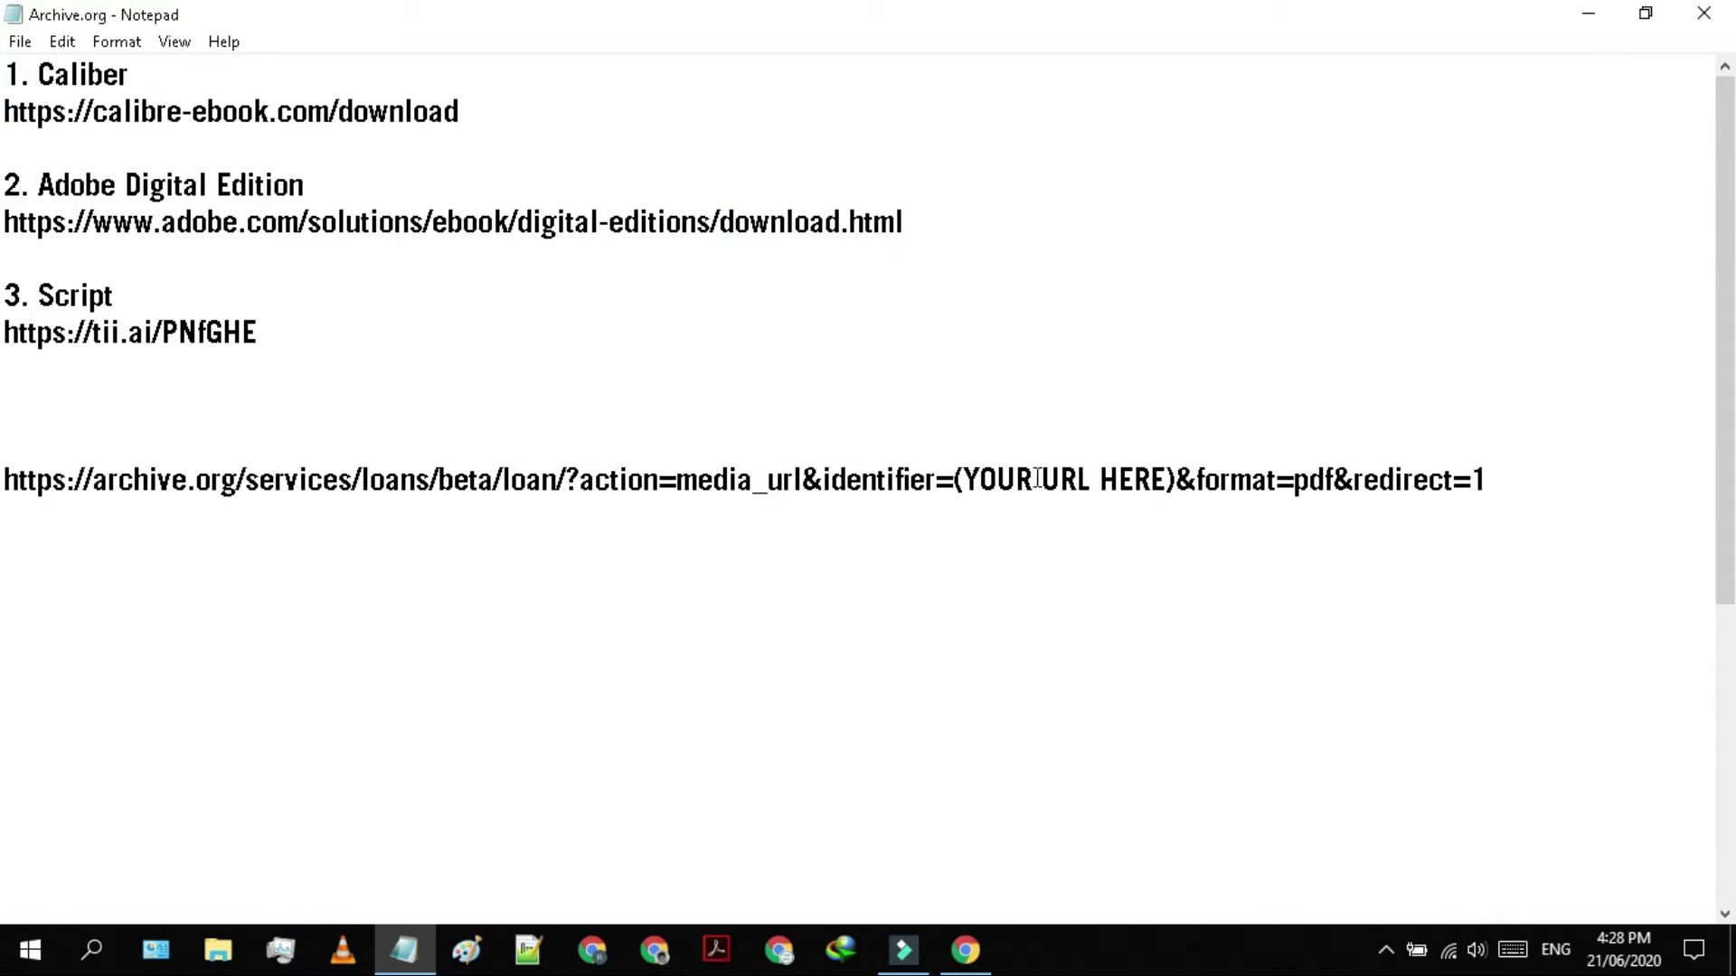
drag(1180, 485, 959, 483)
key(ctrl+v)
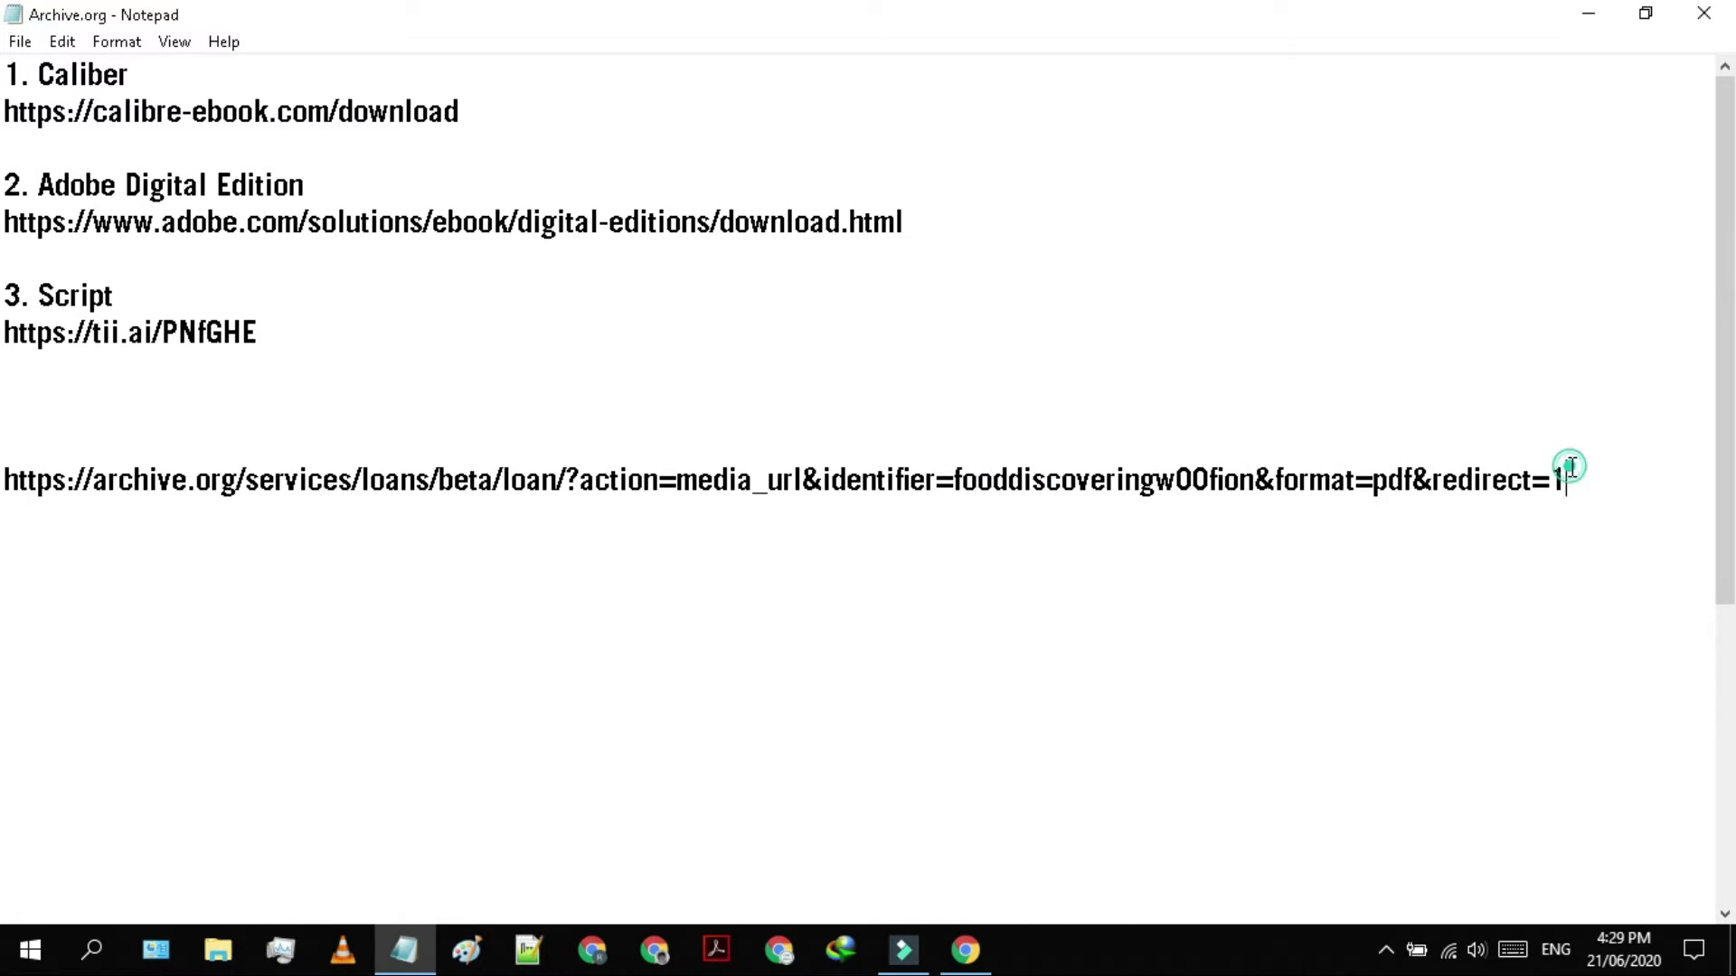
drag(1364, 504, 11, 477)
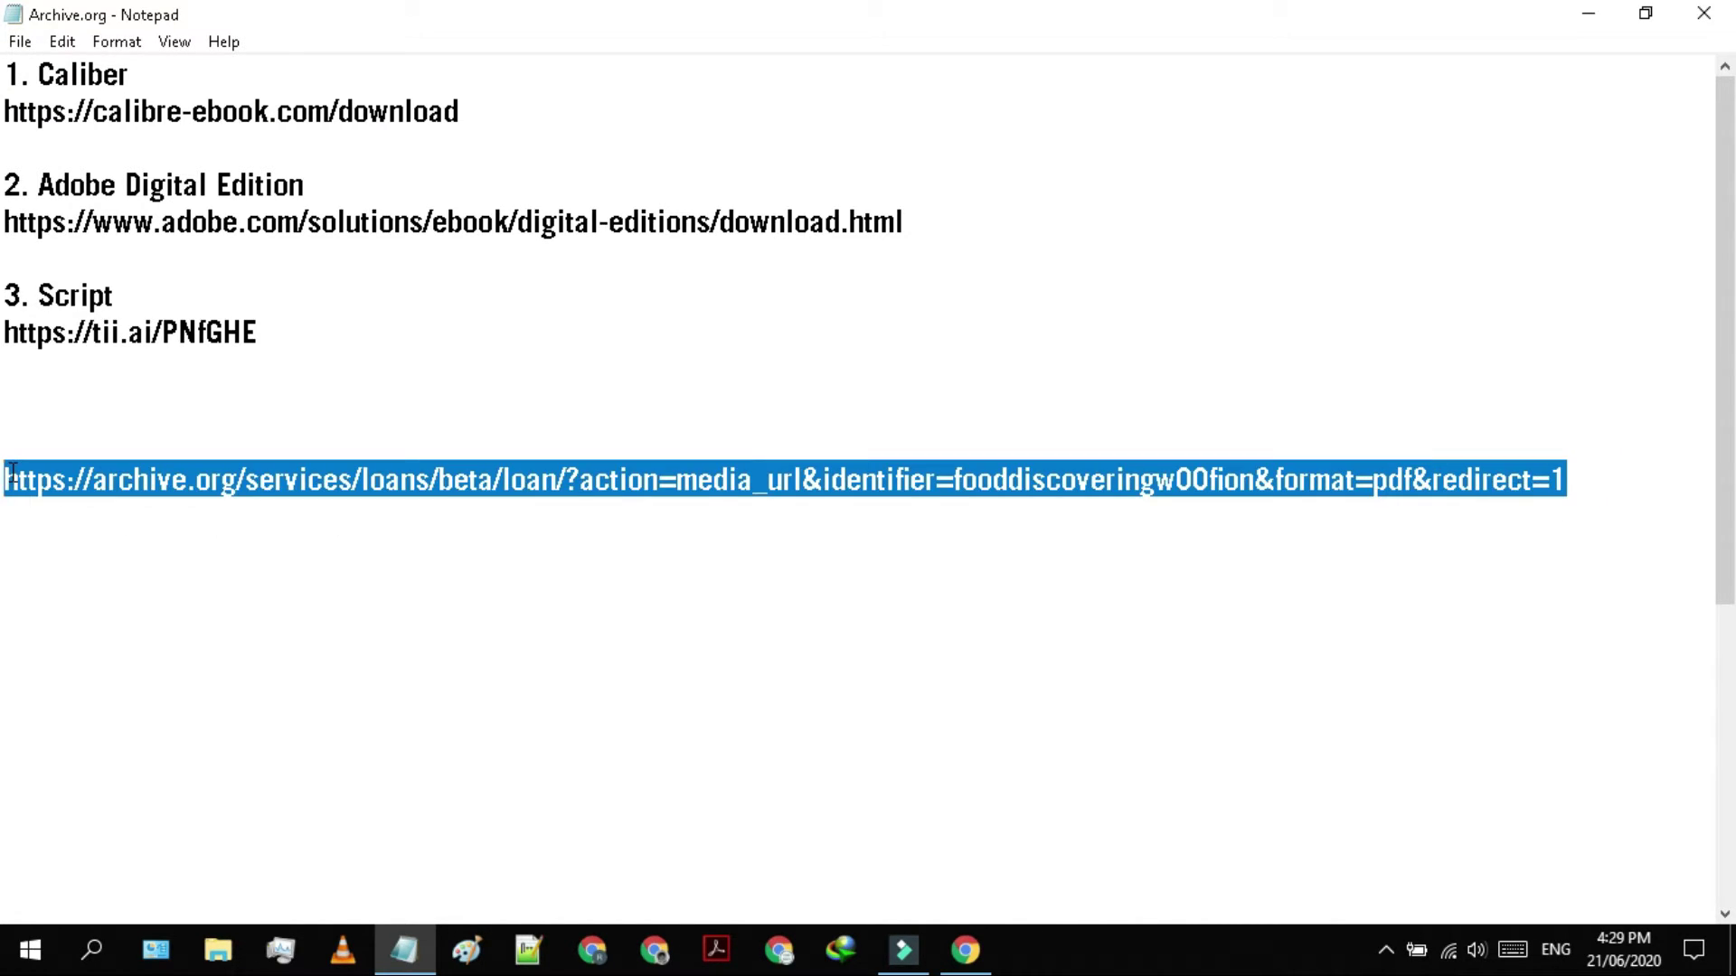
click(965, 949)
Load the completed loan URL in a new tab to download URLLink (2).acsm, then show the desktop
click(647, 22)
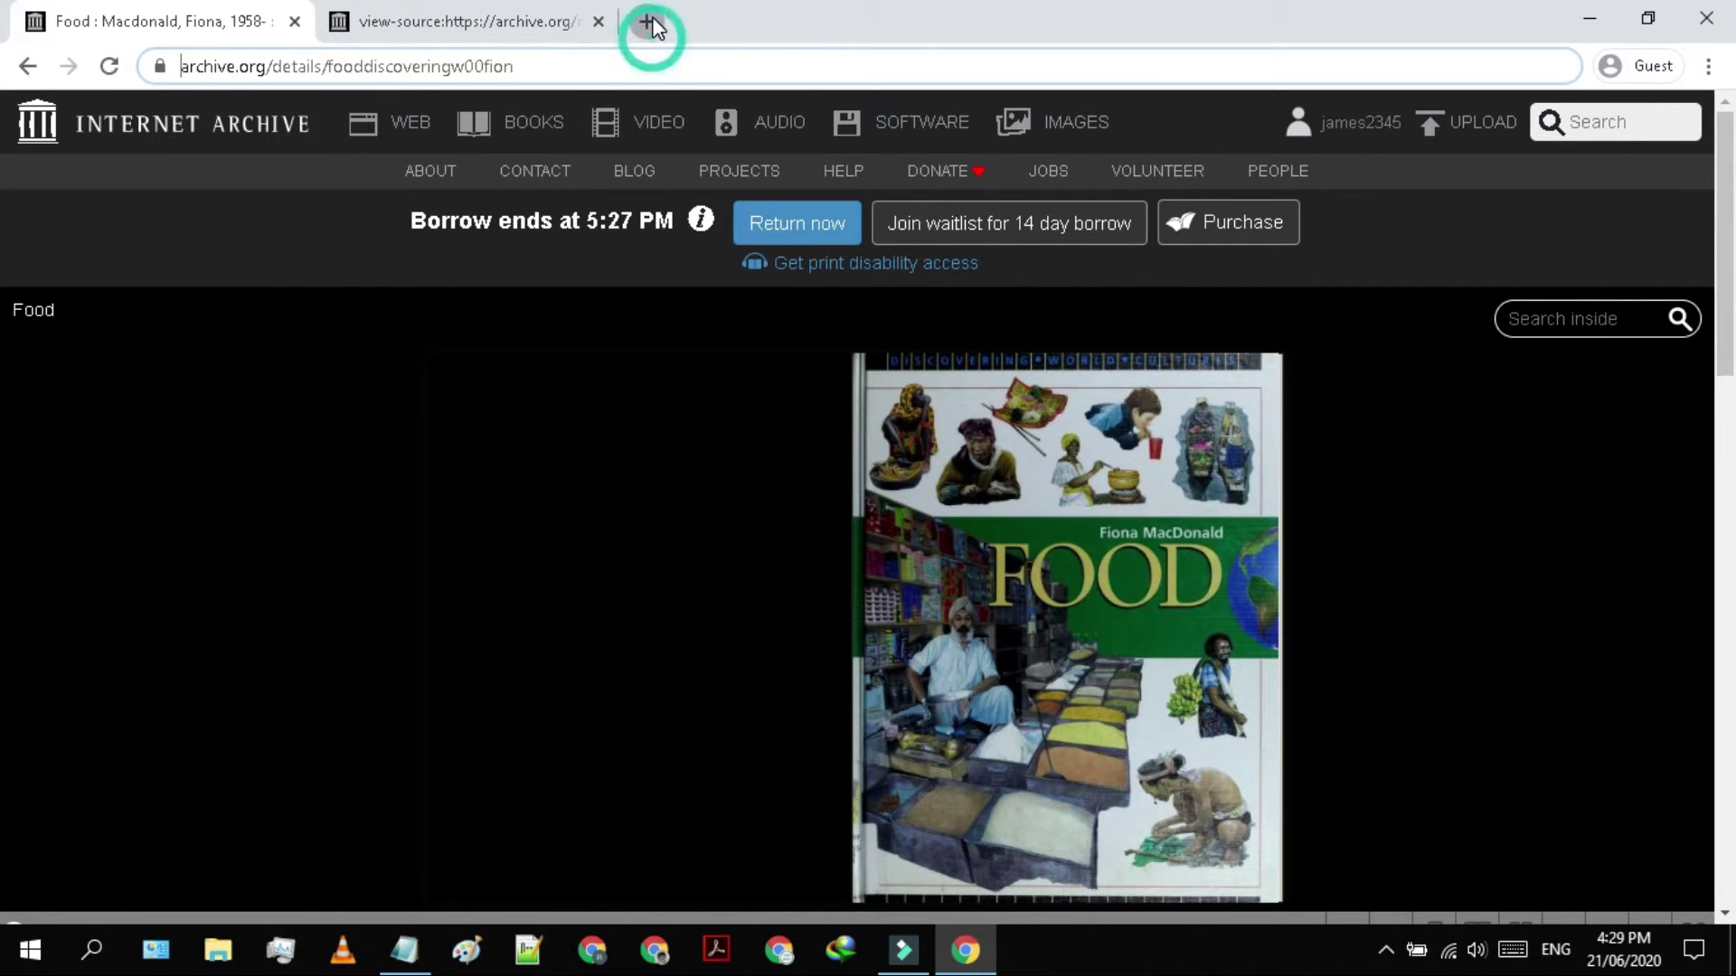
key(ctrl+v)
key(Return)
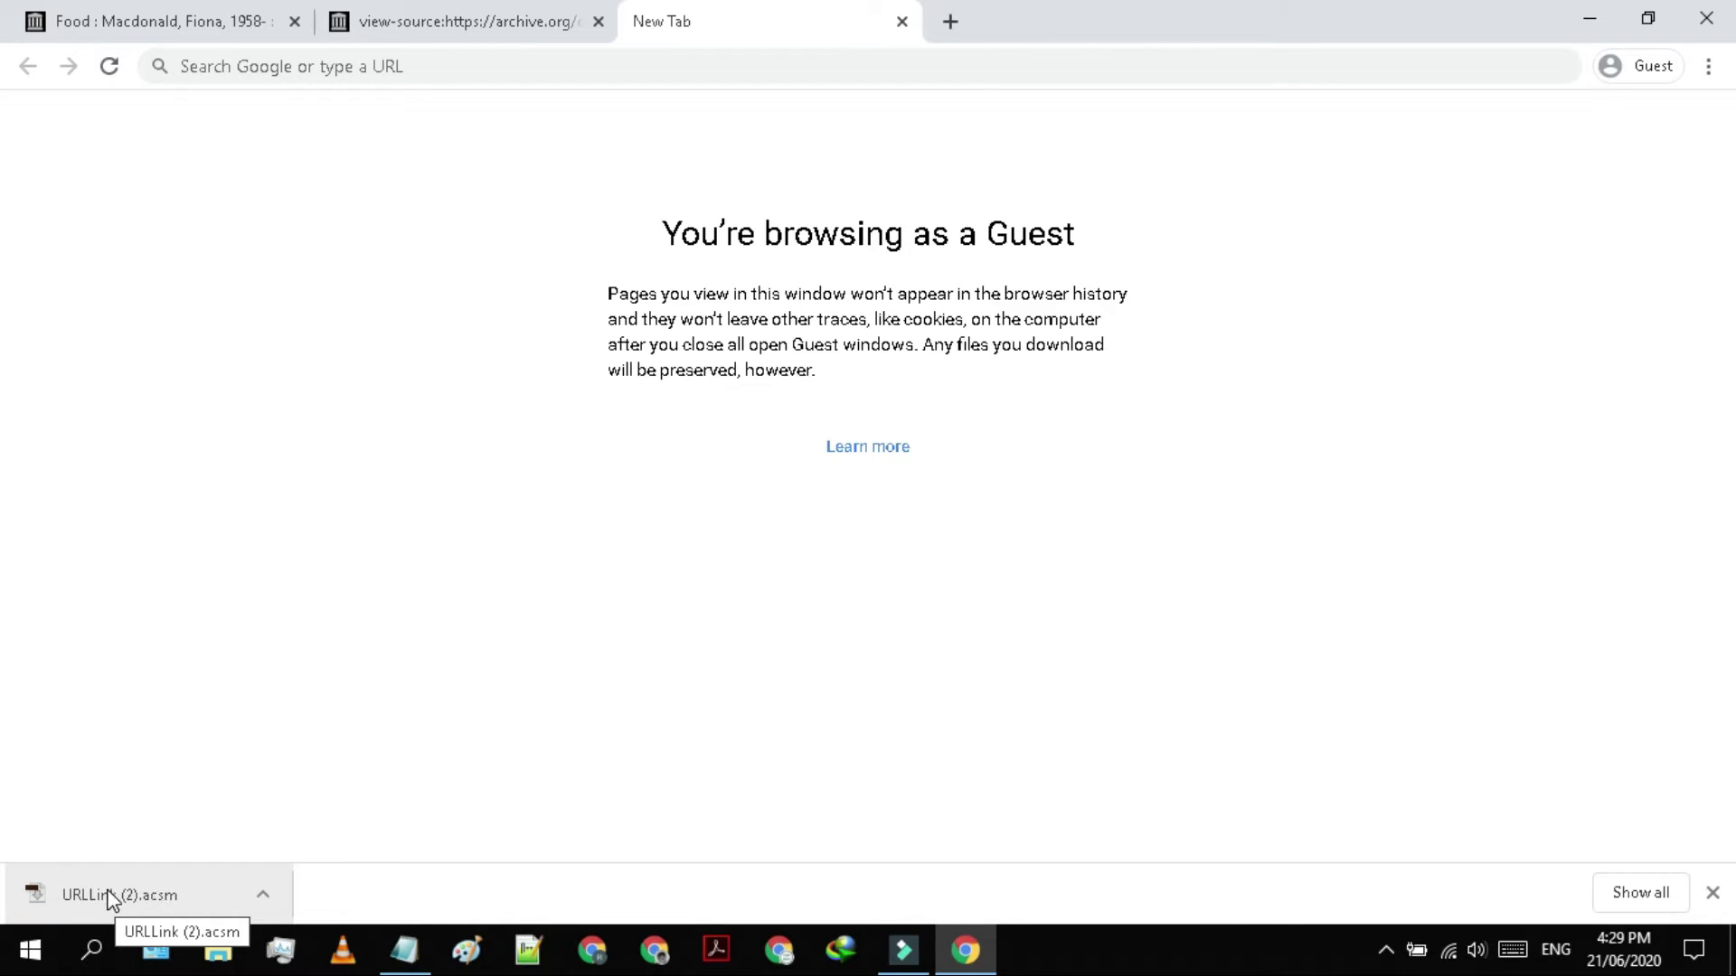
key(ctrl+j)
key(super+d)
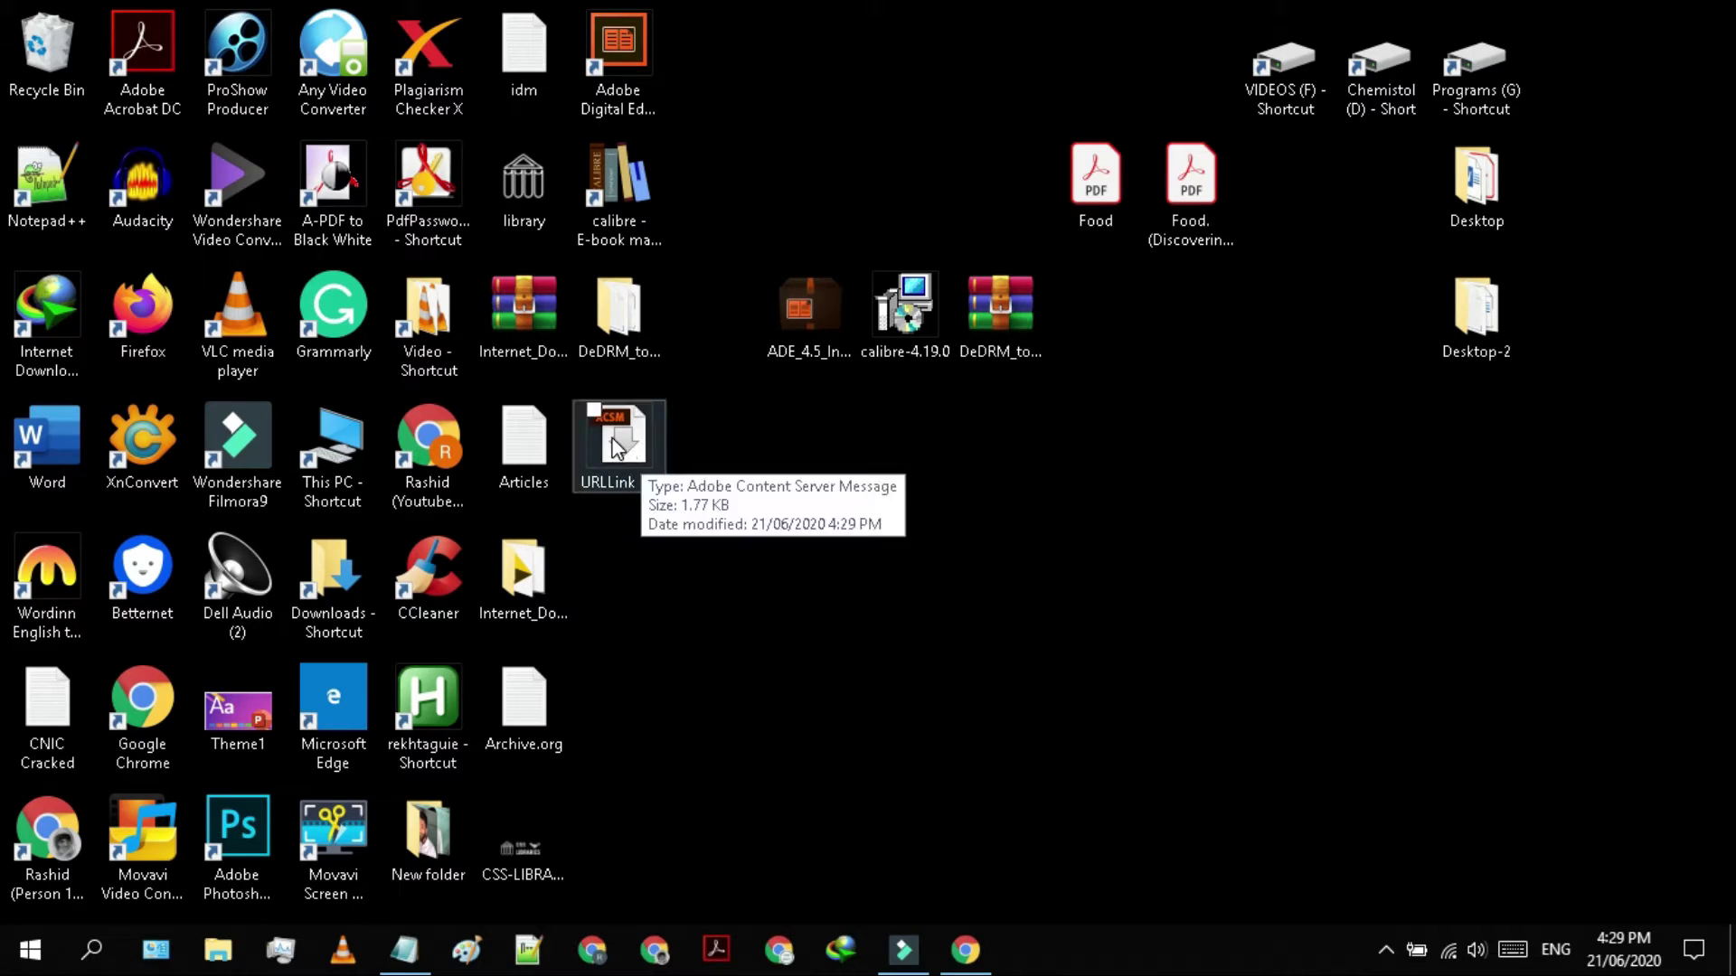
Move the URLLink (2) loan file to a free desktop spot and rename it Food
drag(622, 443, 827, 443)
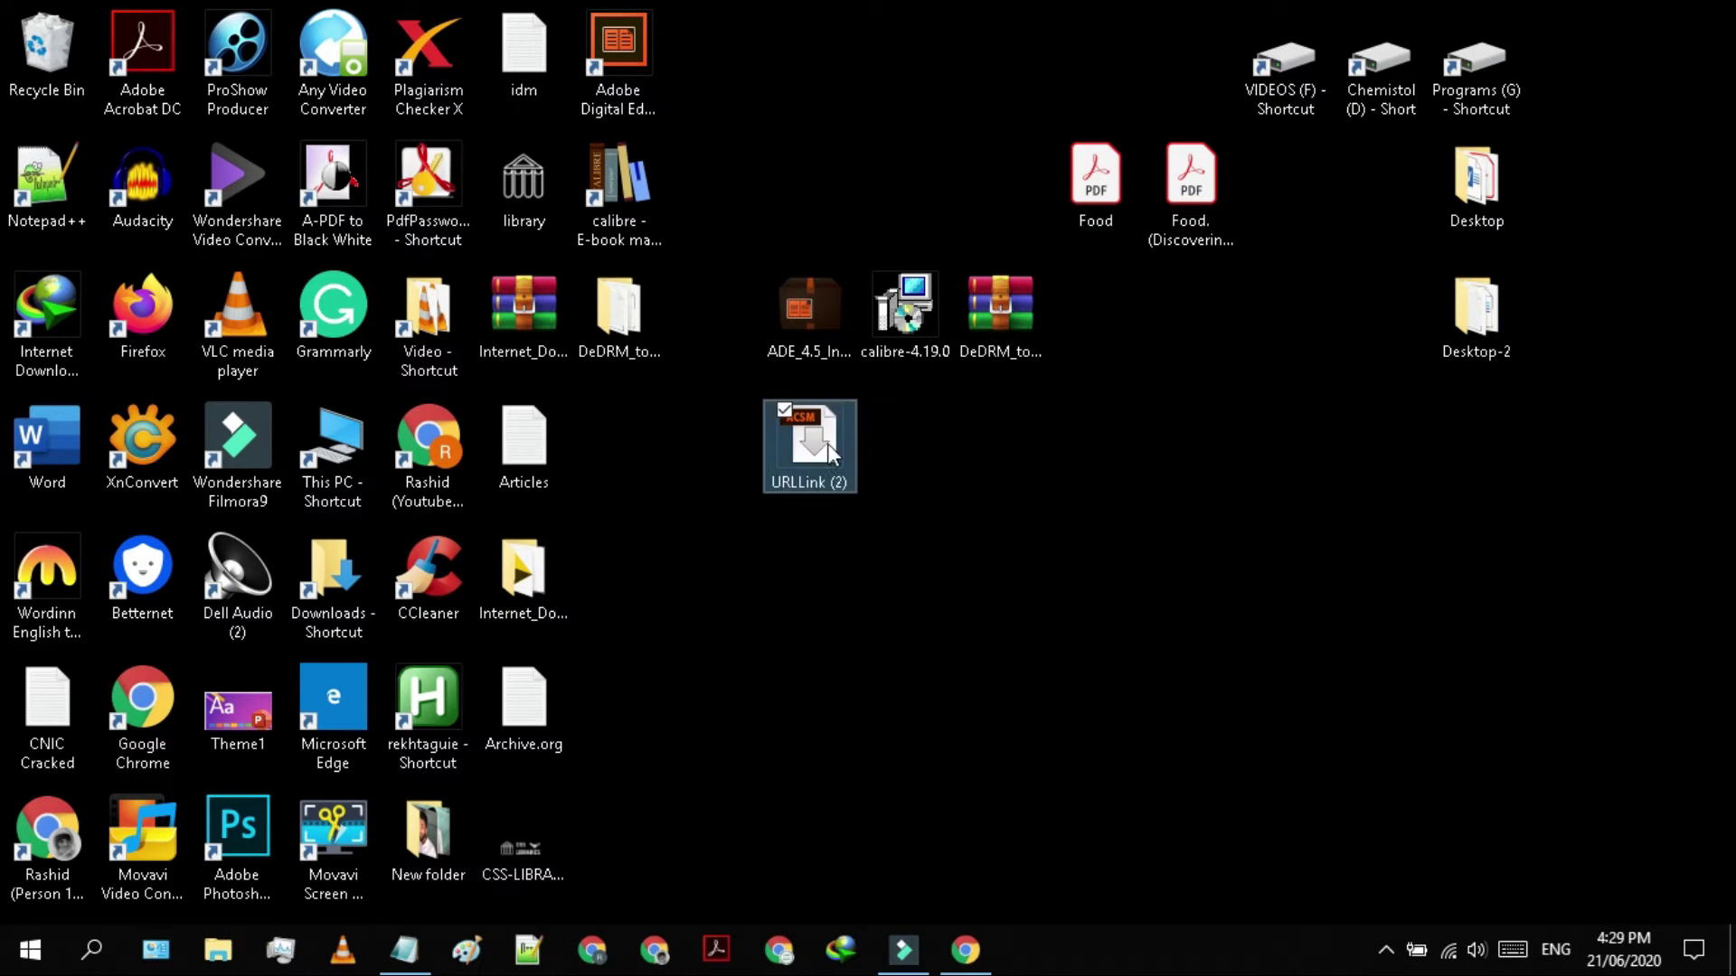
click(807, 481)
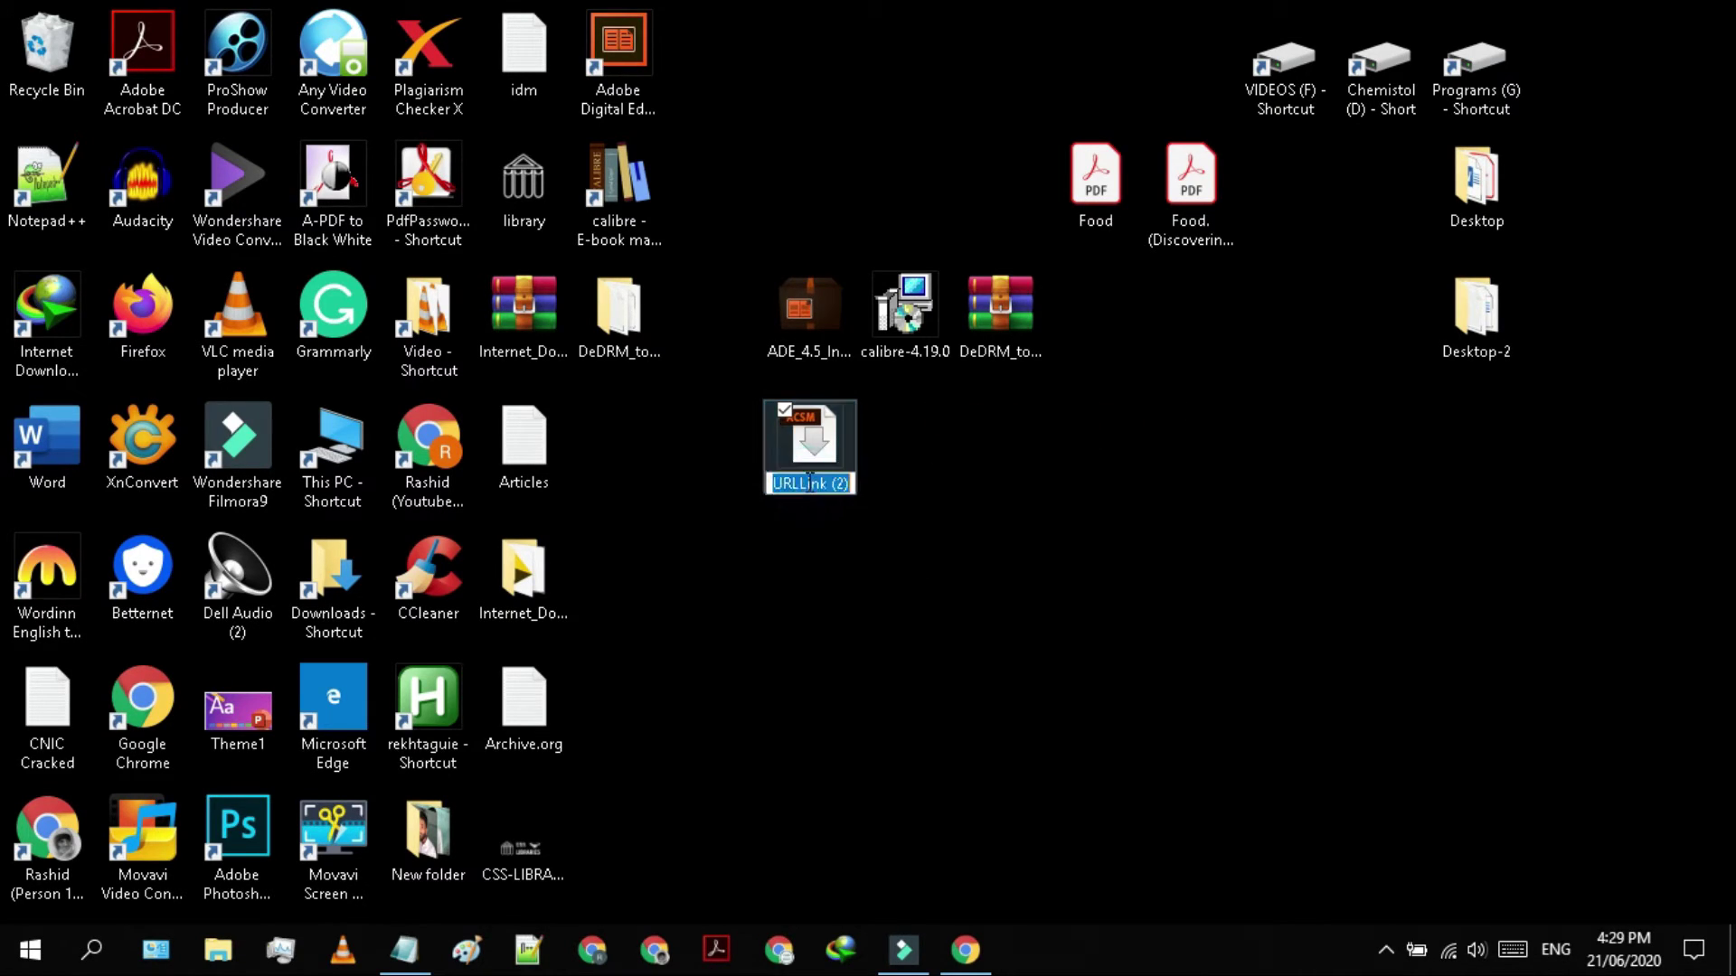
key(BackSpace)
text(Fo)
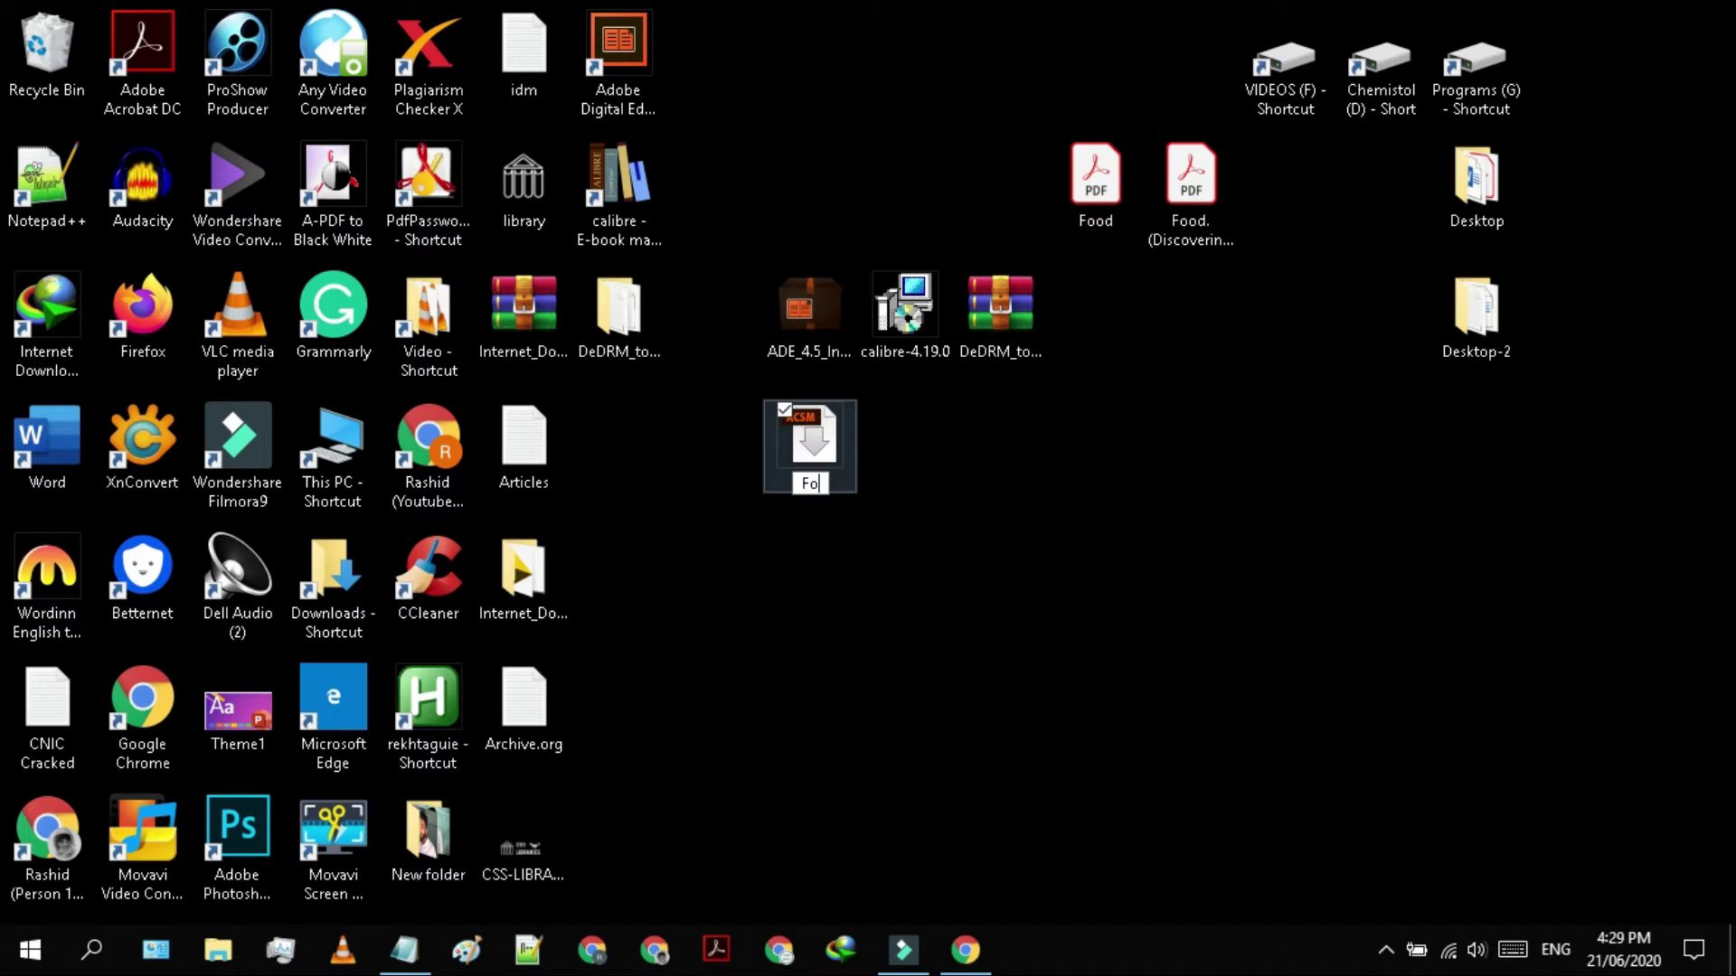
text(od)
key(Return)
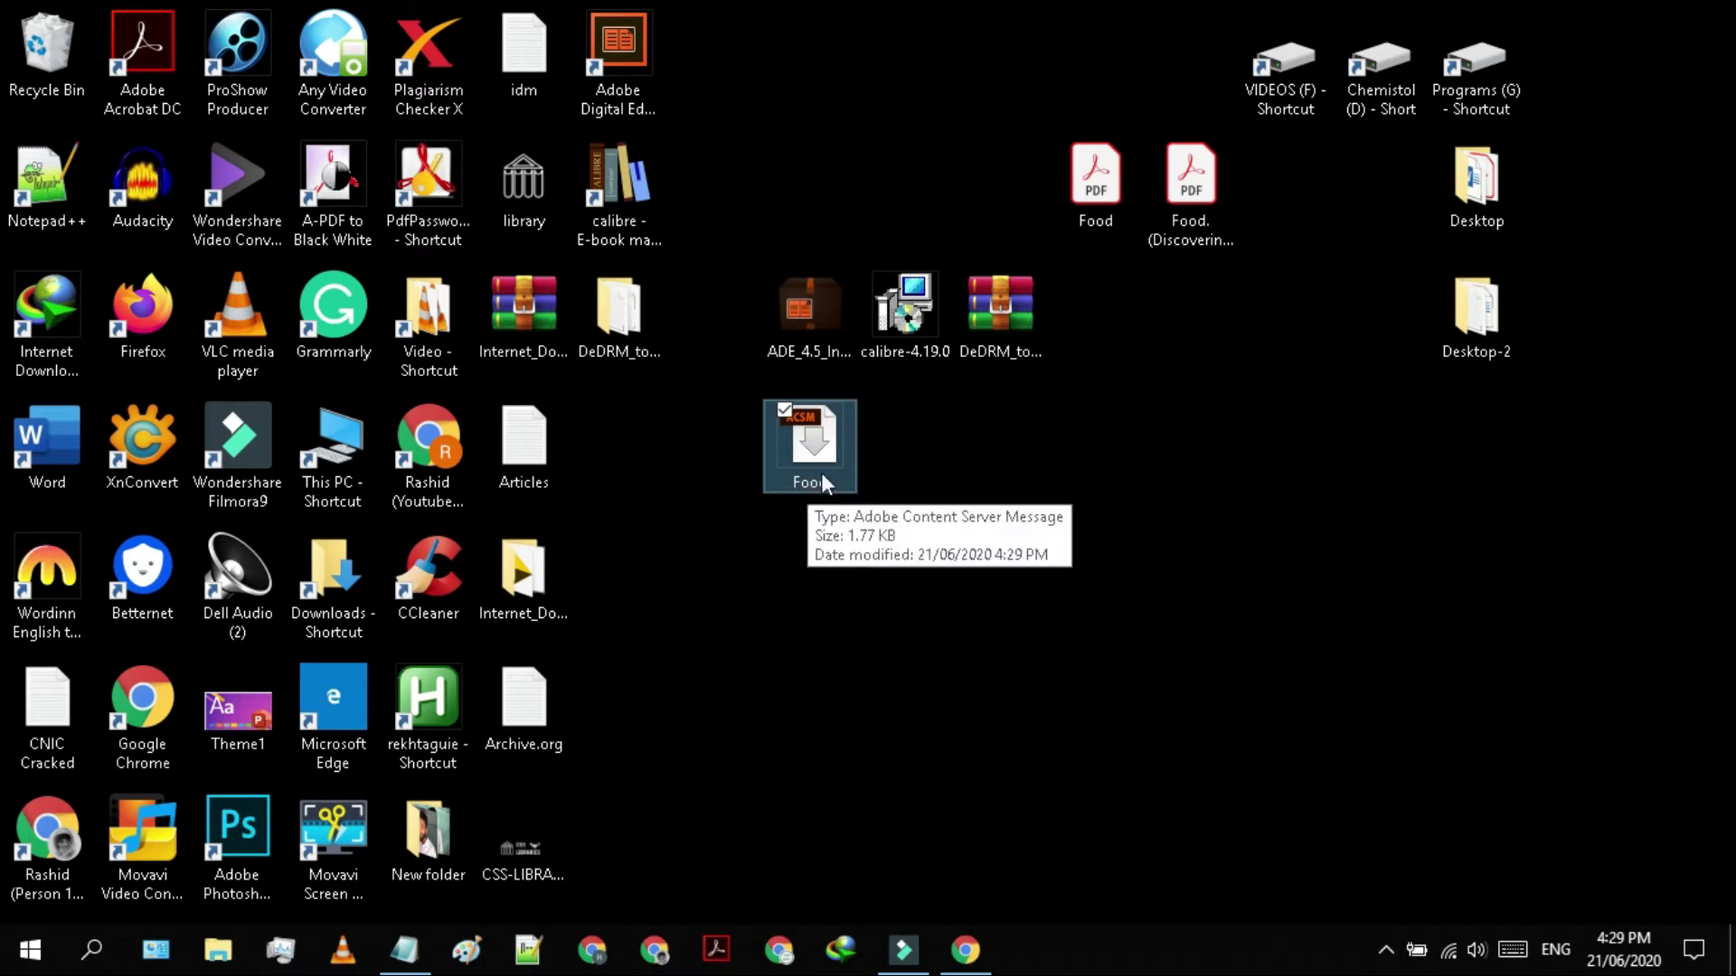
click(946, 500)
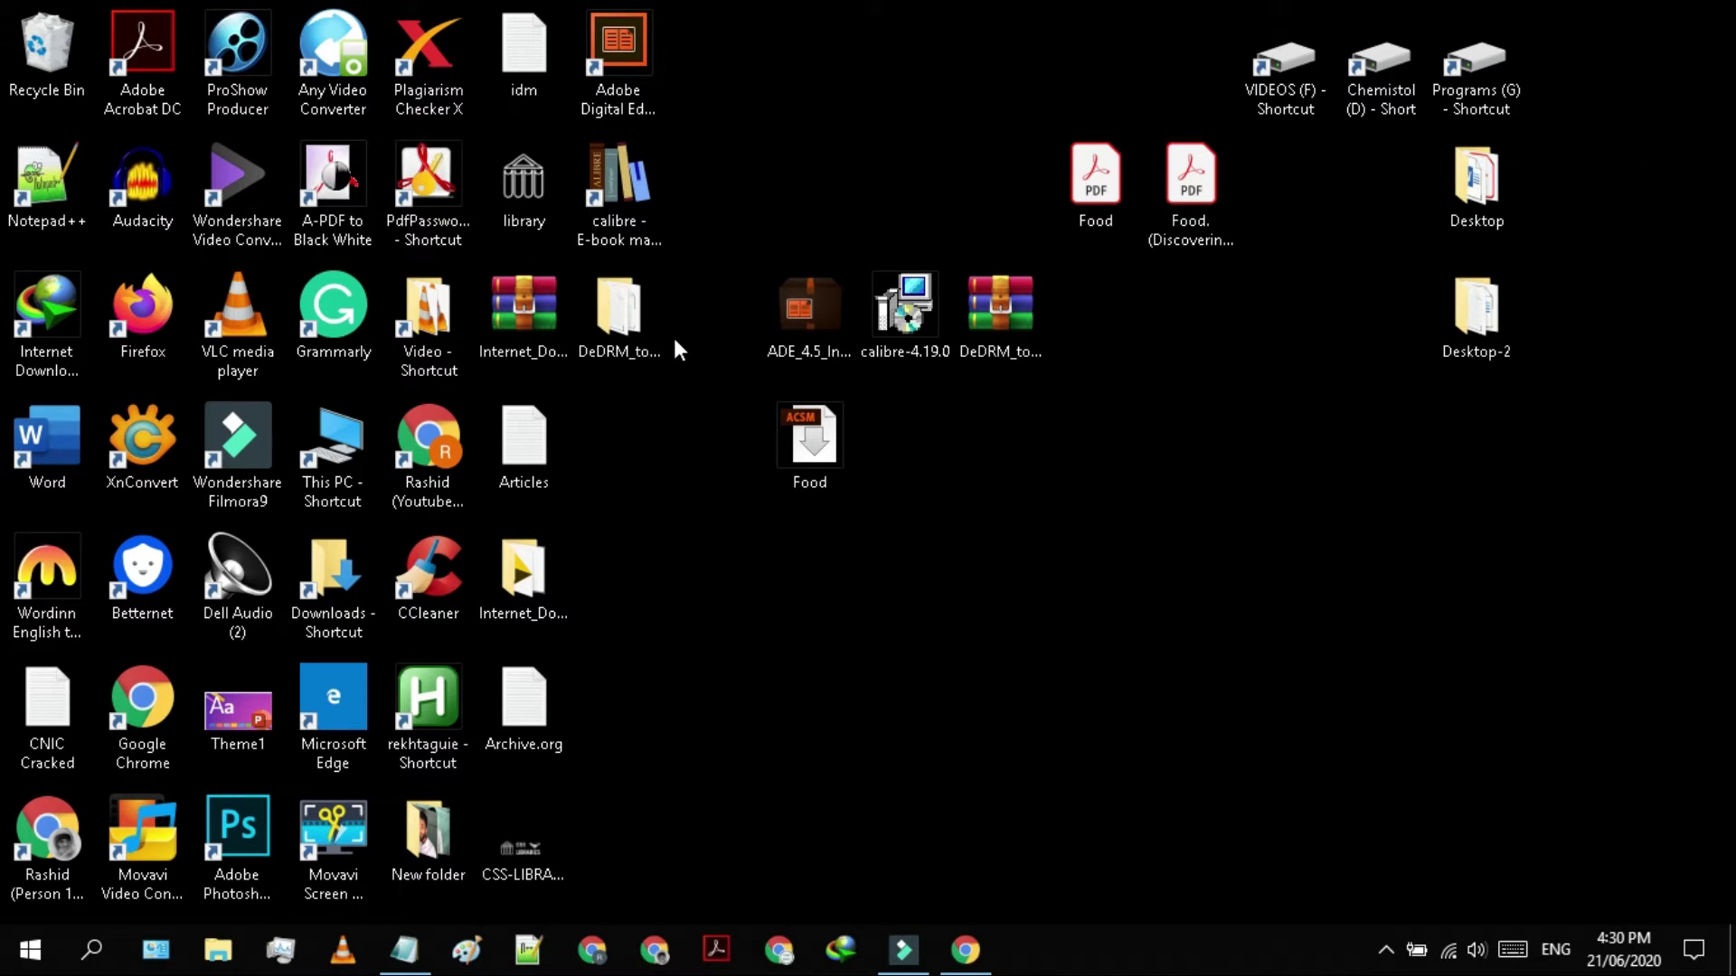
Open the Food .acsm file in Adobe Digital Editions and scroll to the title page (5 of 40)
double_click(811, 445)
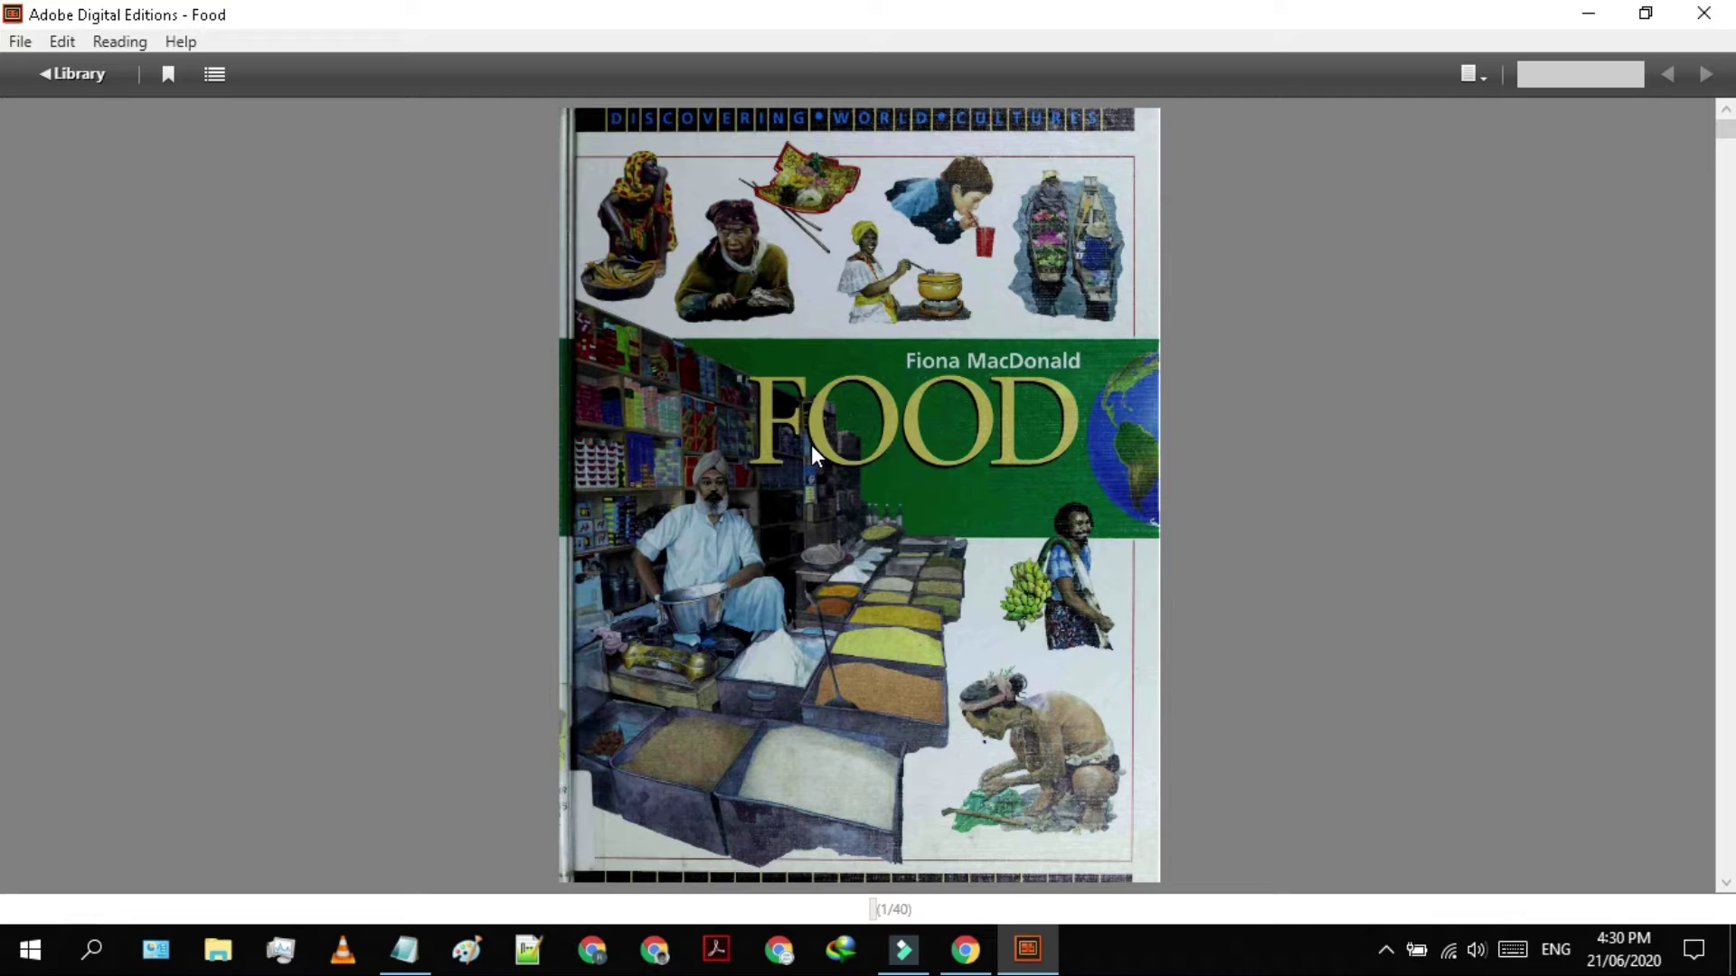
scroll(556, 240, down, 4)
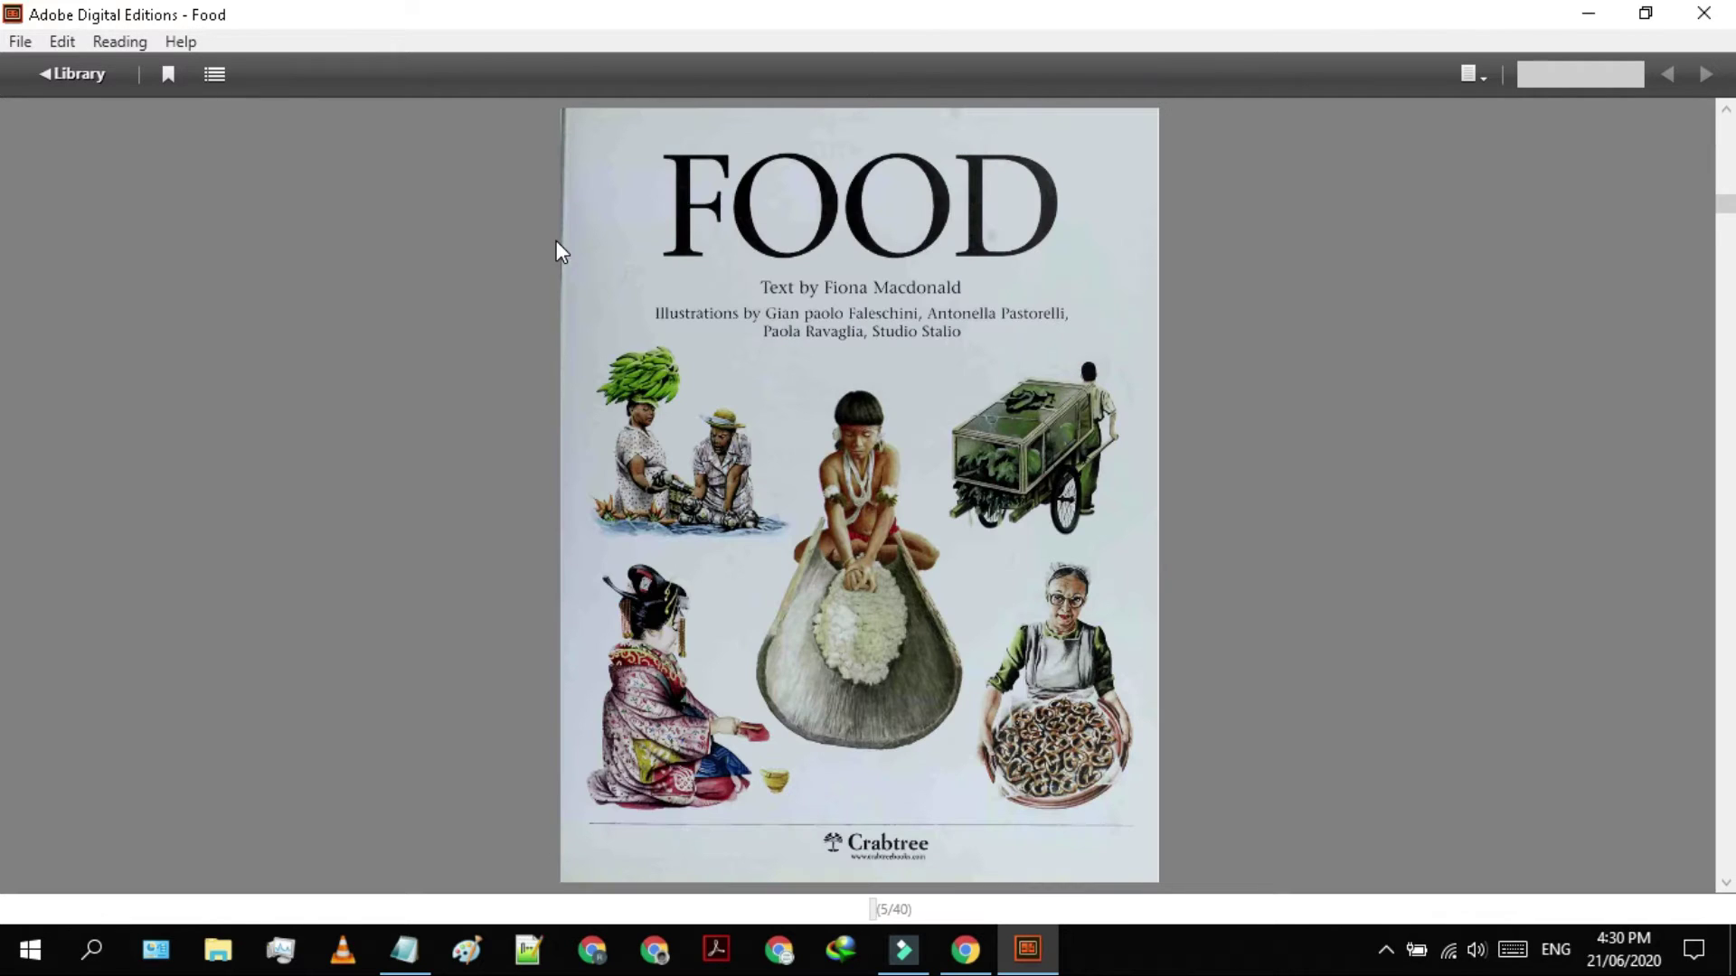
Reveal the 9,783 KB Food PDF in My Digital Editions via File > Show in Explorer and cut it
click(16, 44)
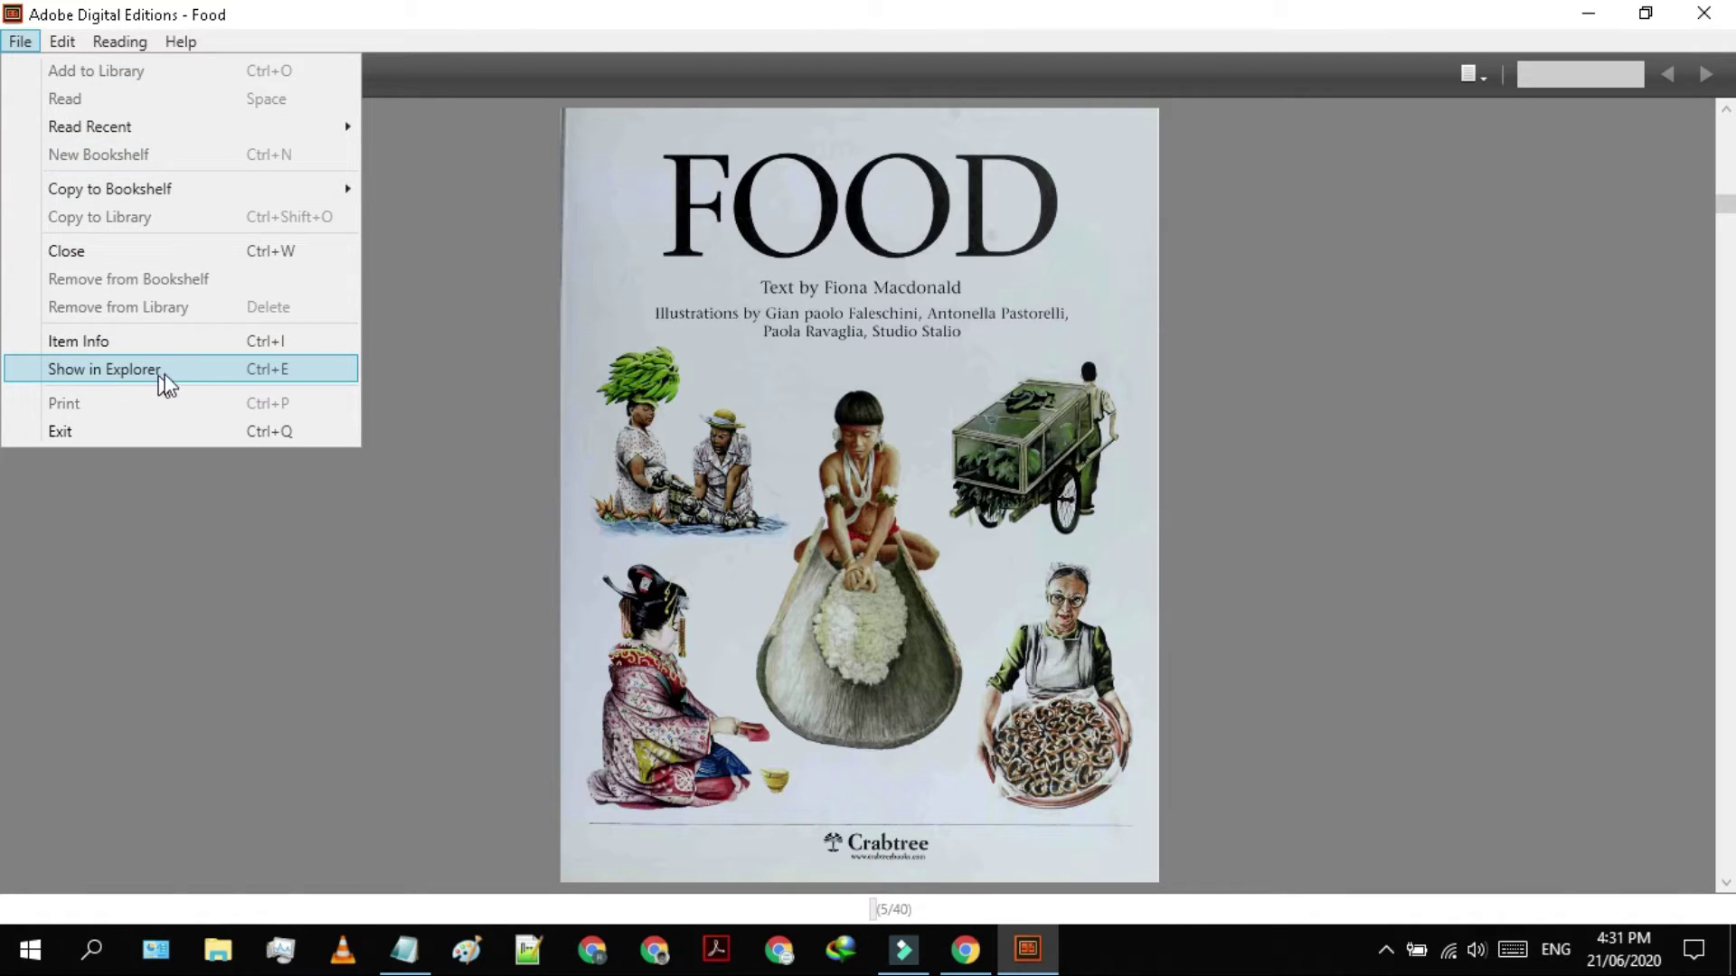
click(212, 380)
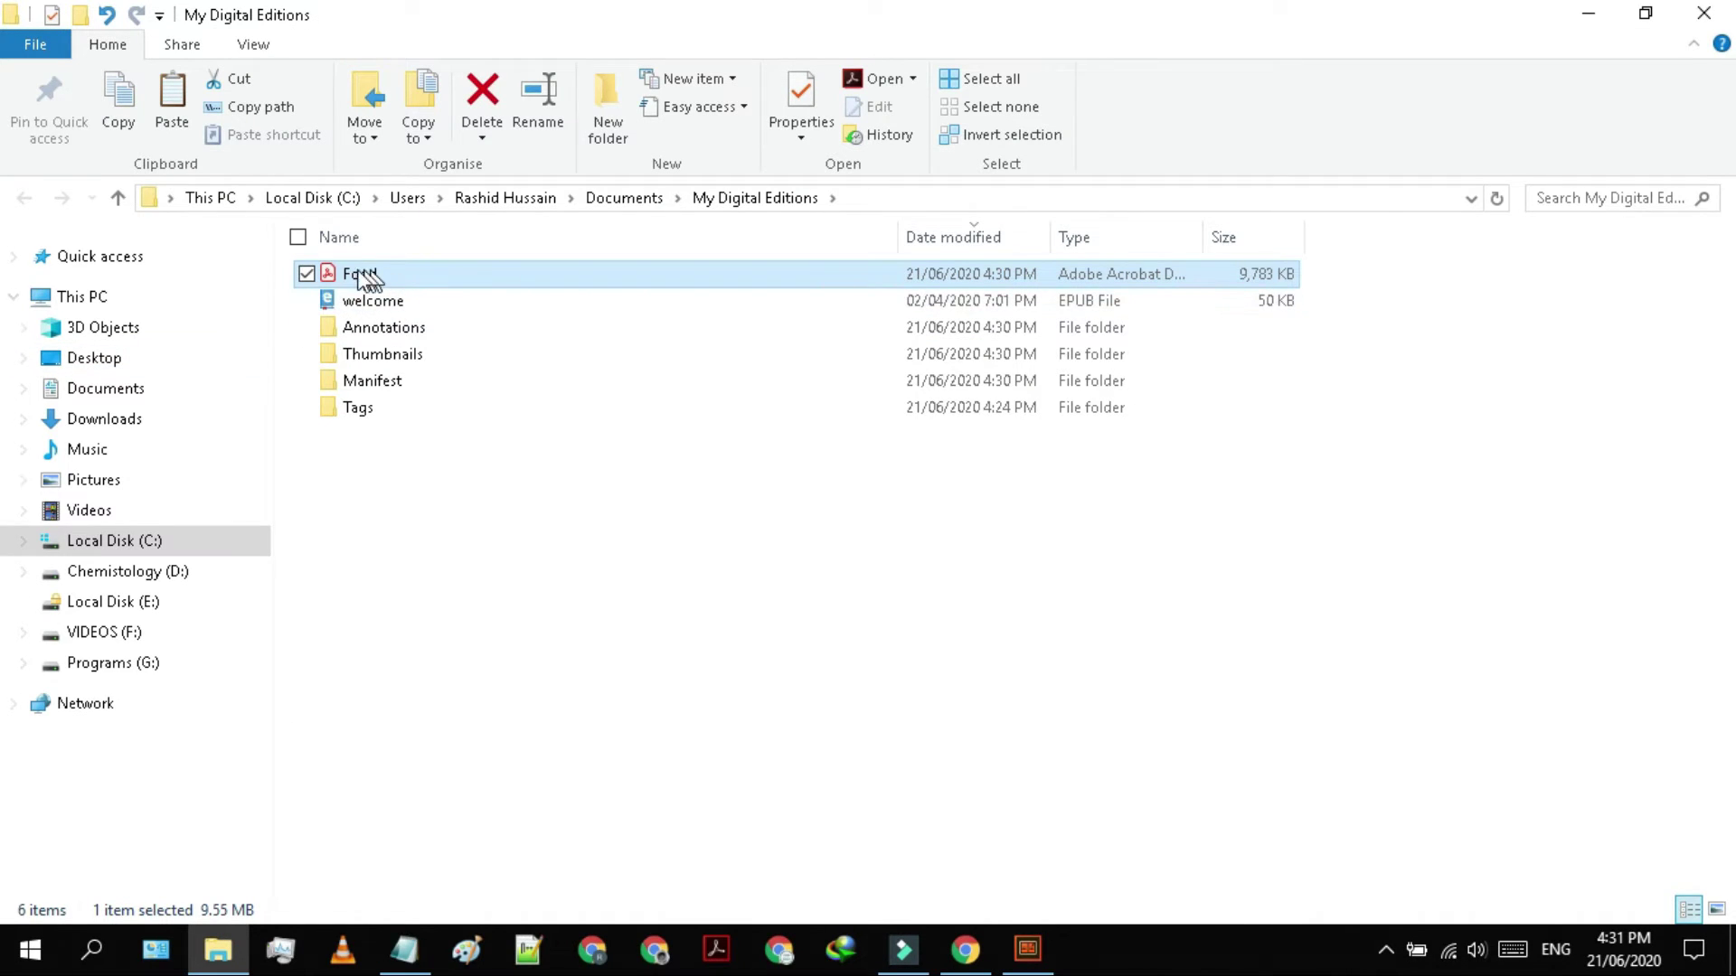
right_click(390, 273)
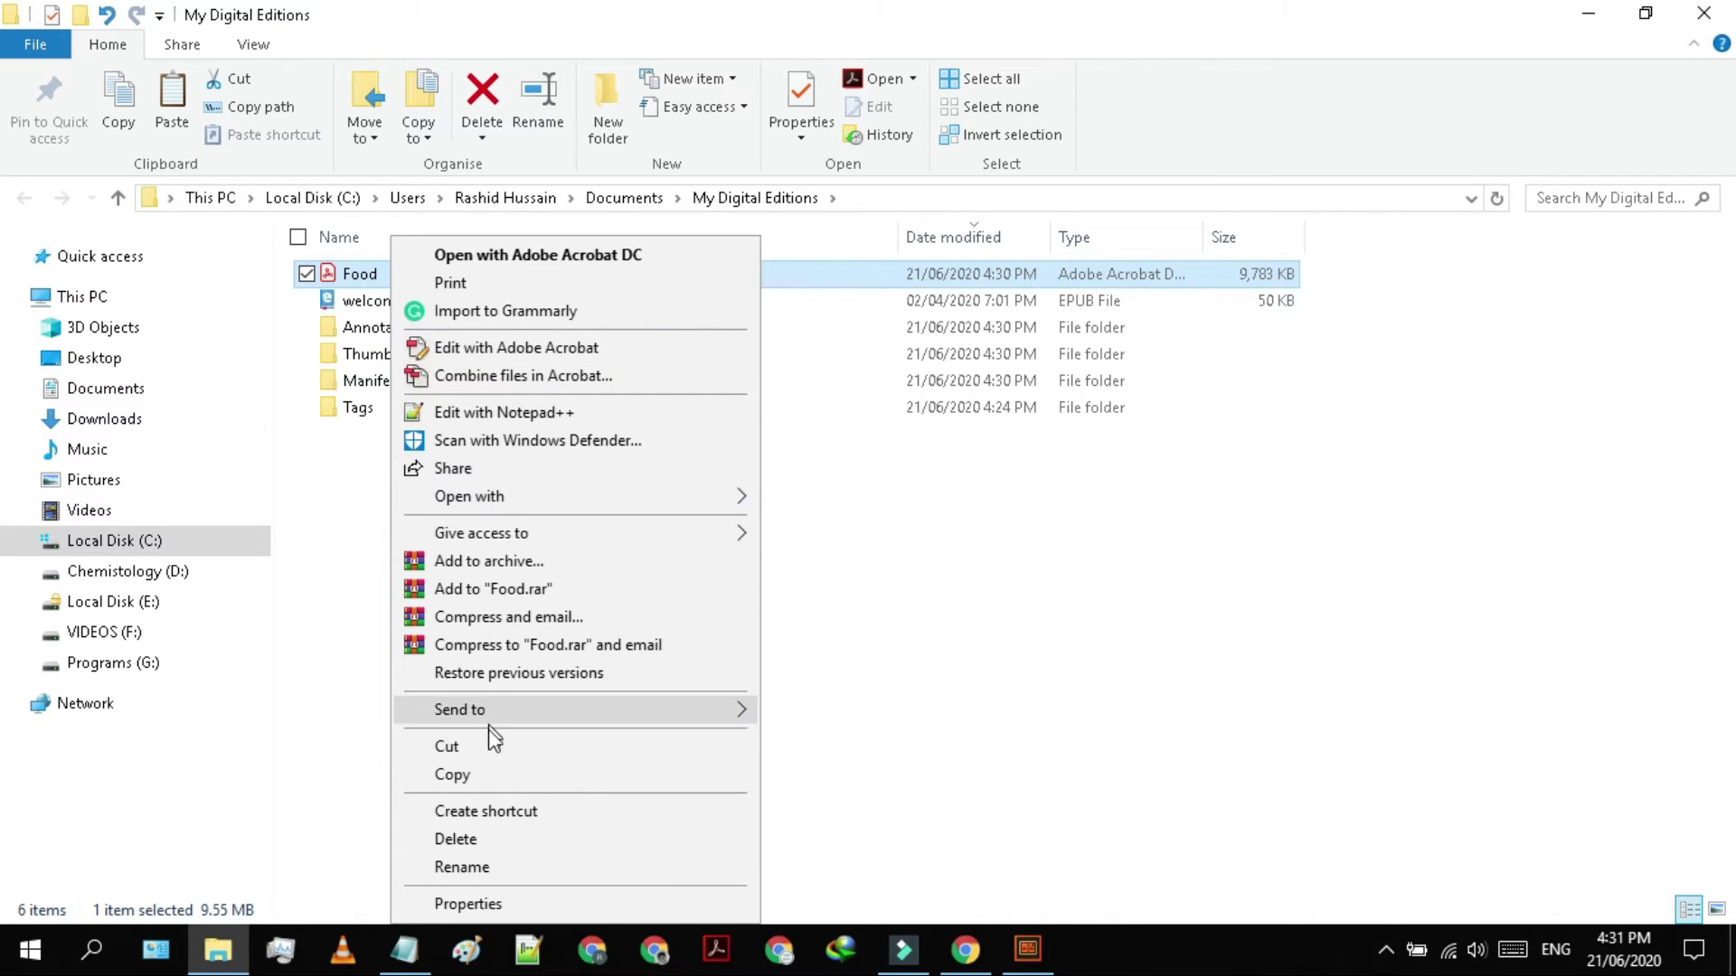
click(489, 749)
click(1703, 13)
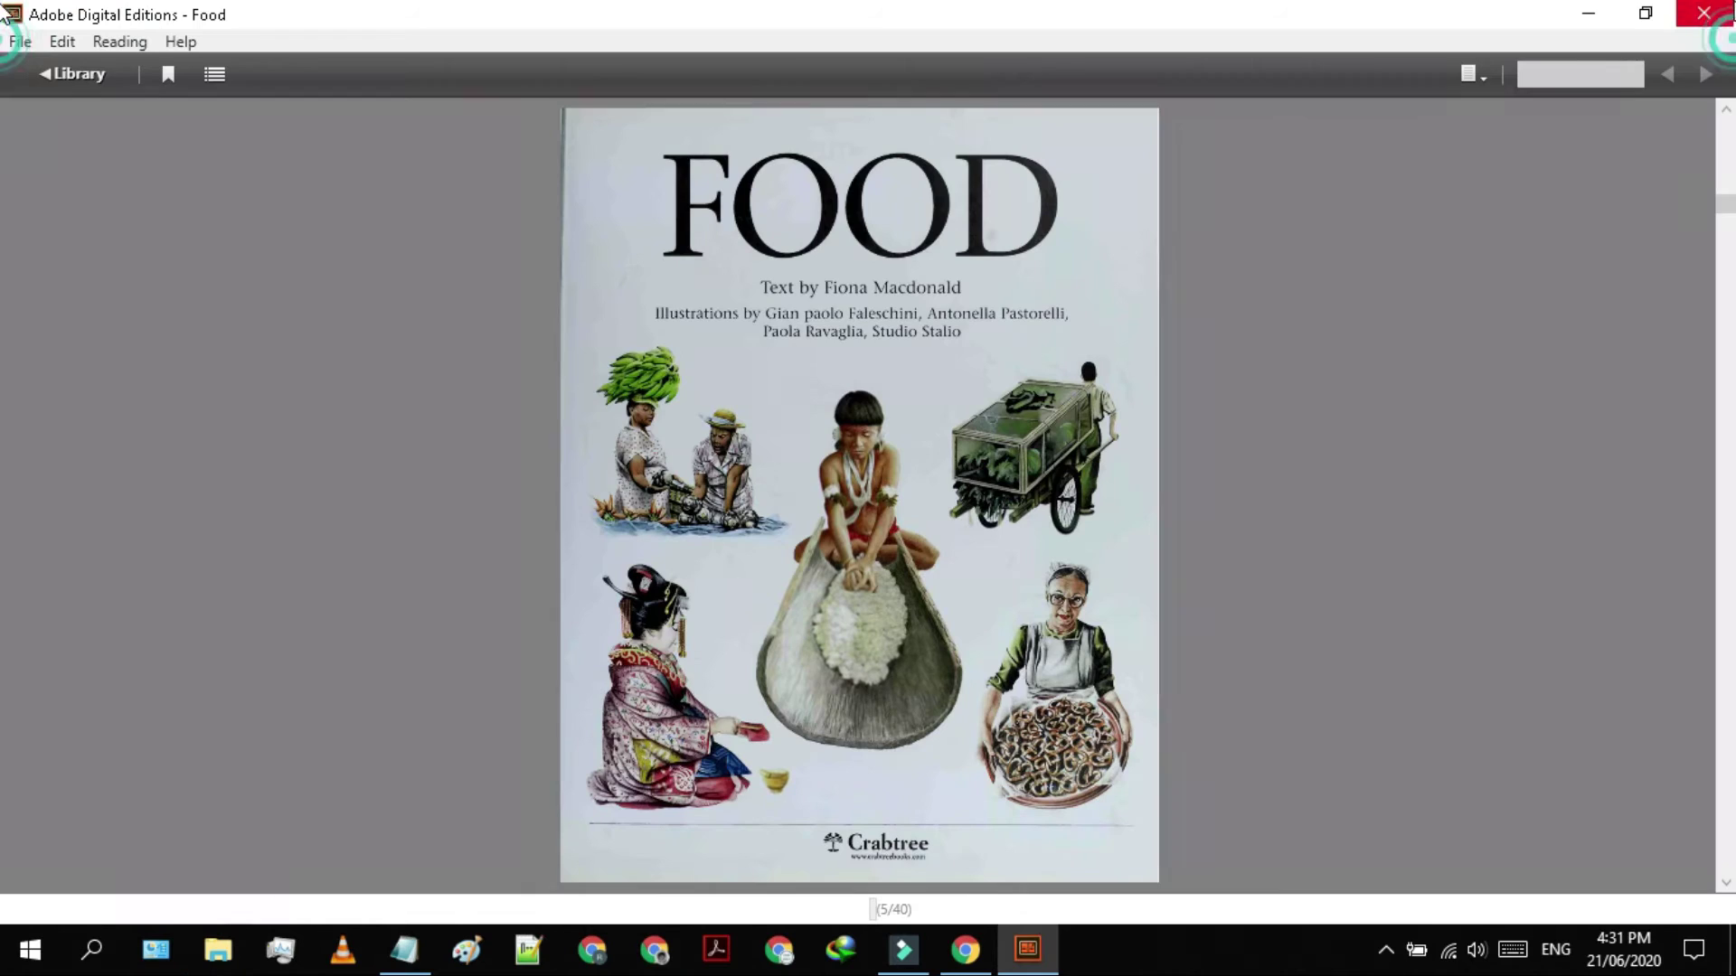
click(1588, 14)
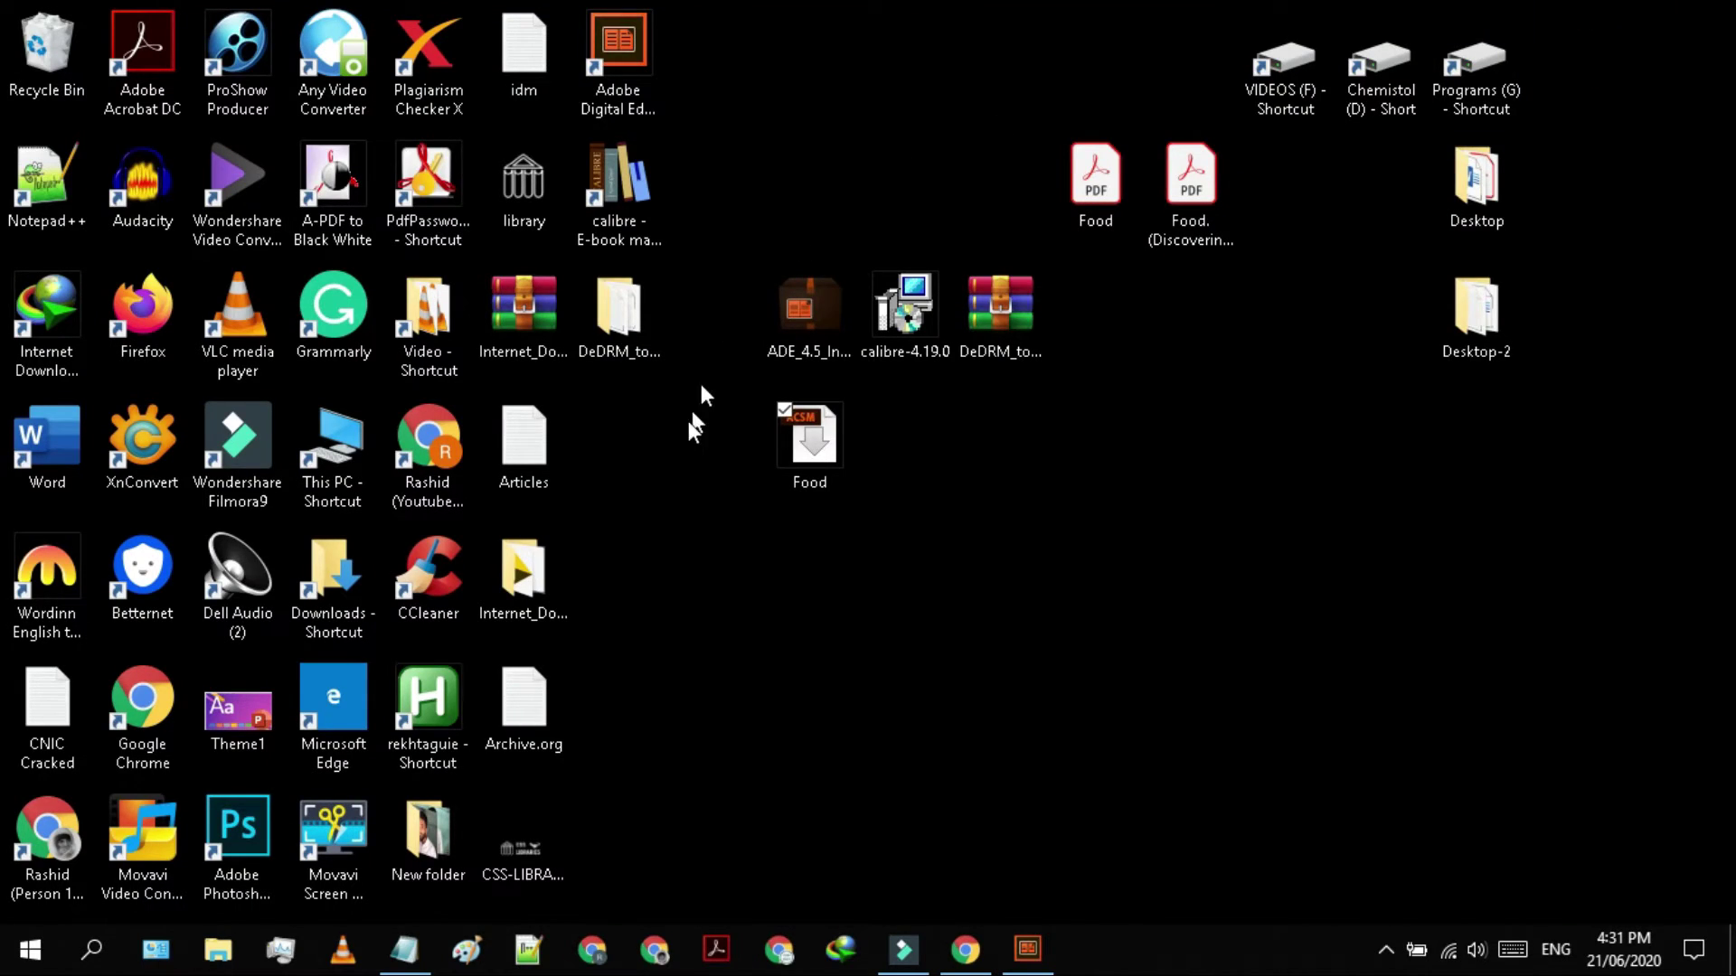
Paste Food.pdf onto the desktop, closing Digital Editions and replacing the existing copy
right_click(631, 417)
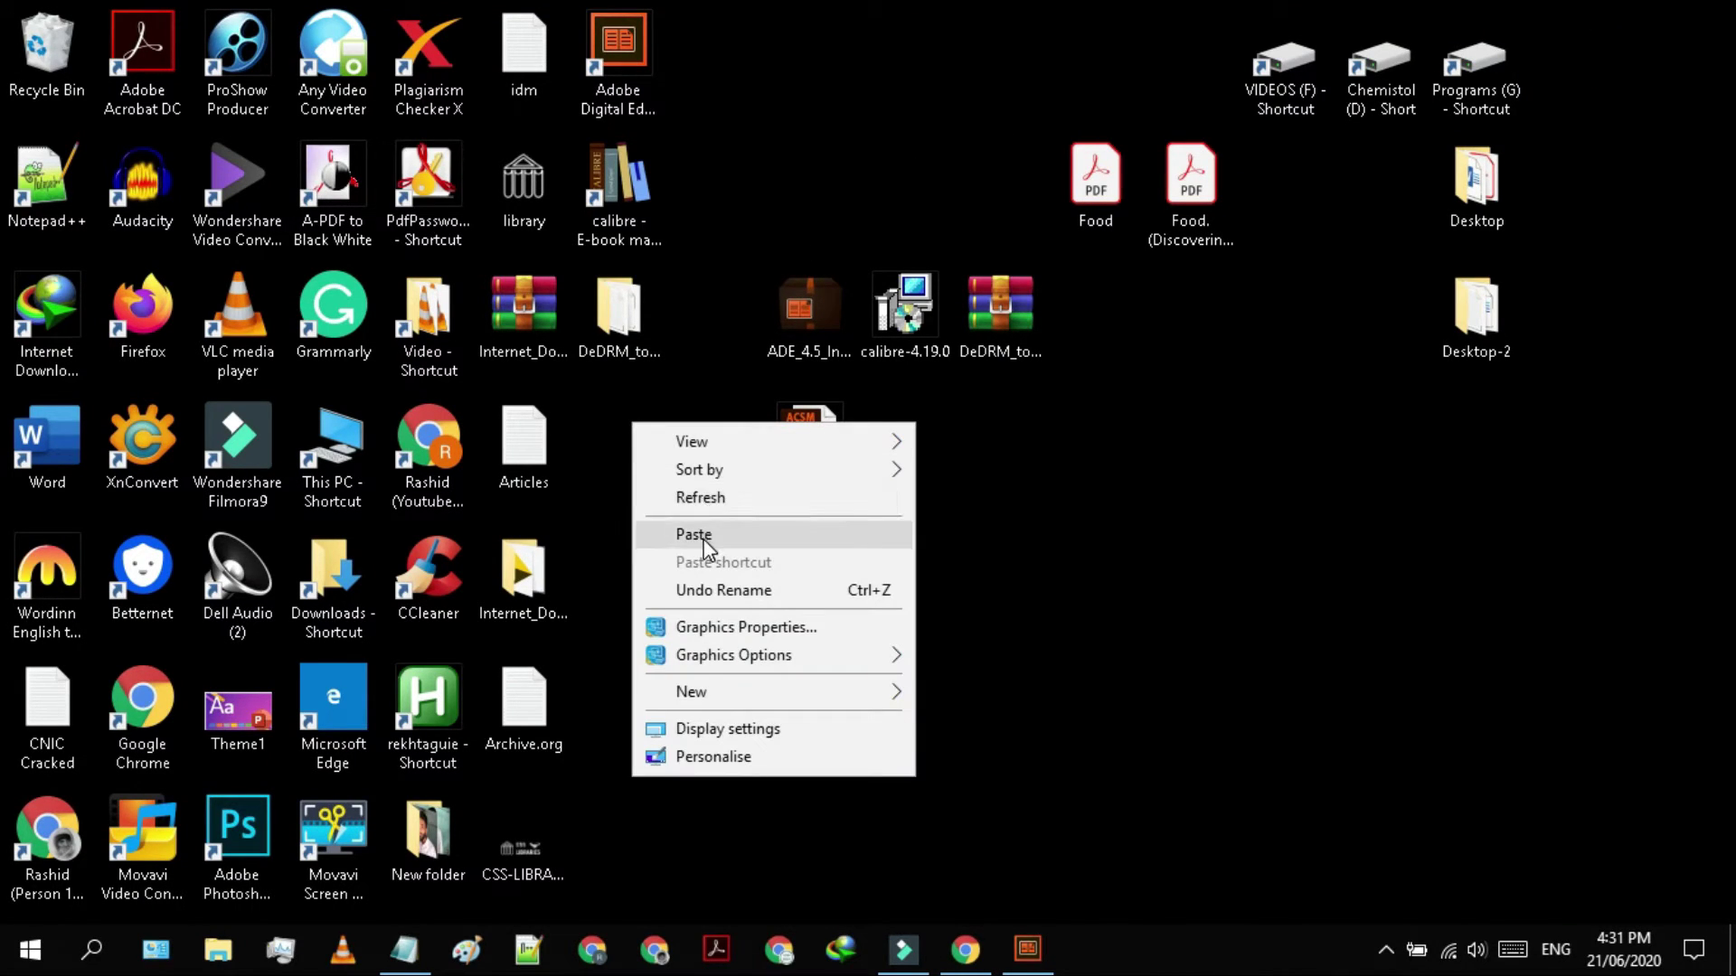
click(702, 534)
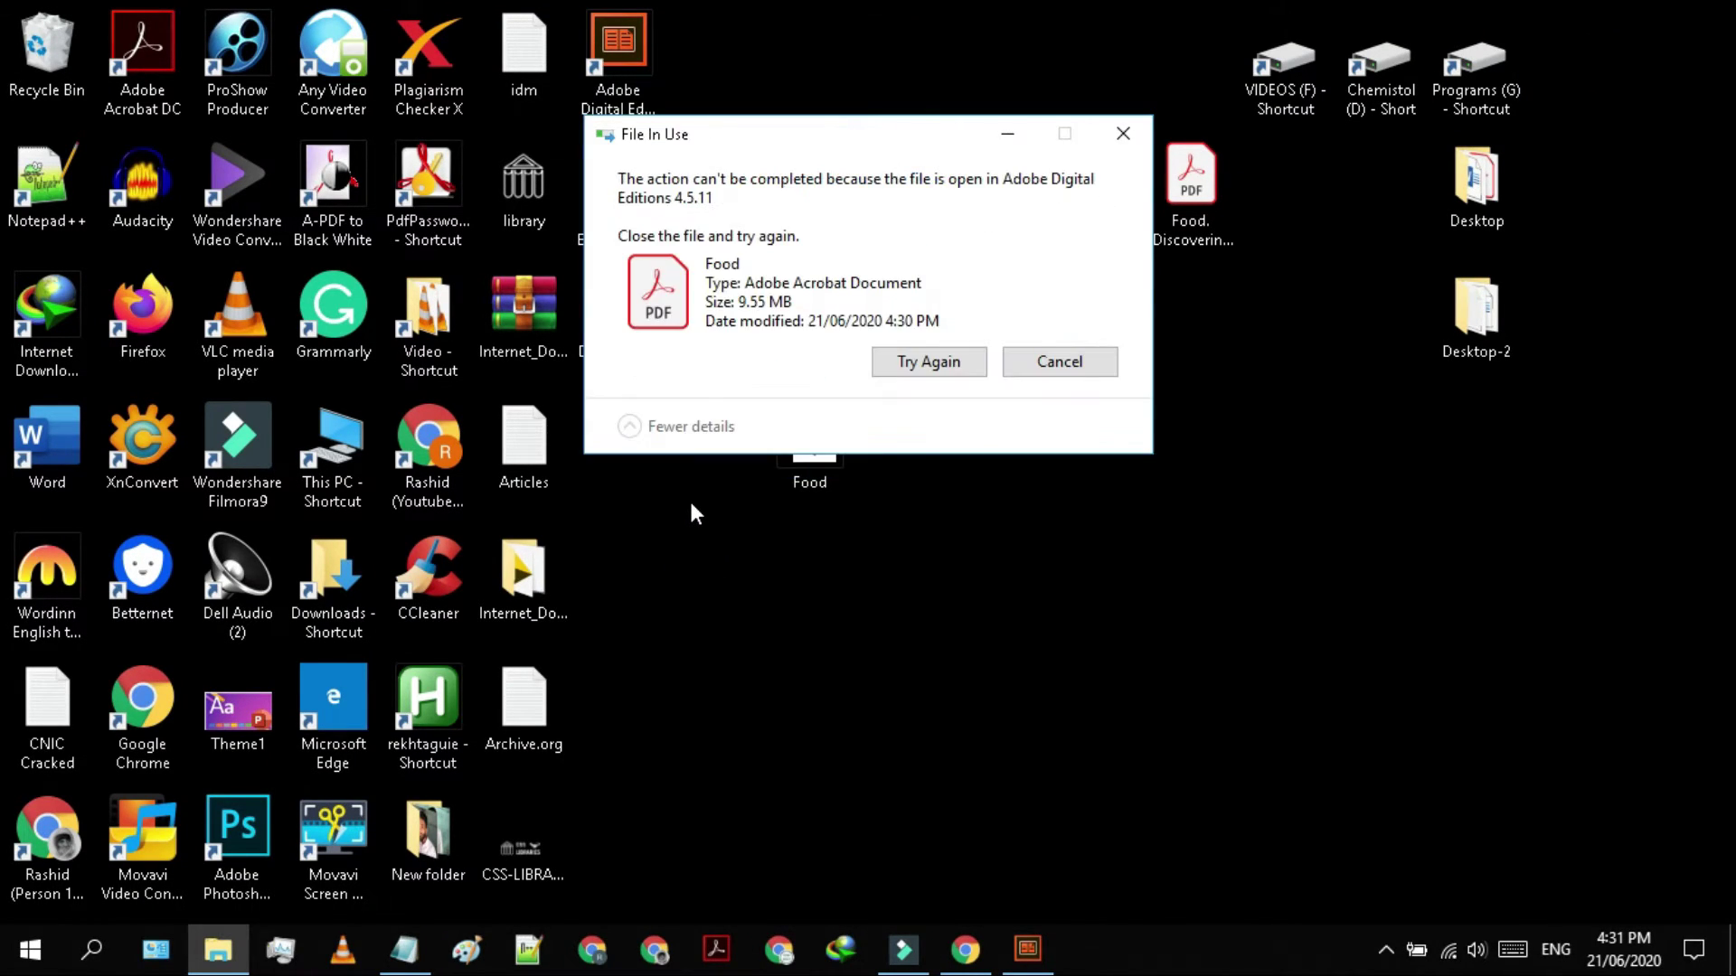
click(1031, 949)
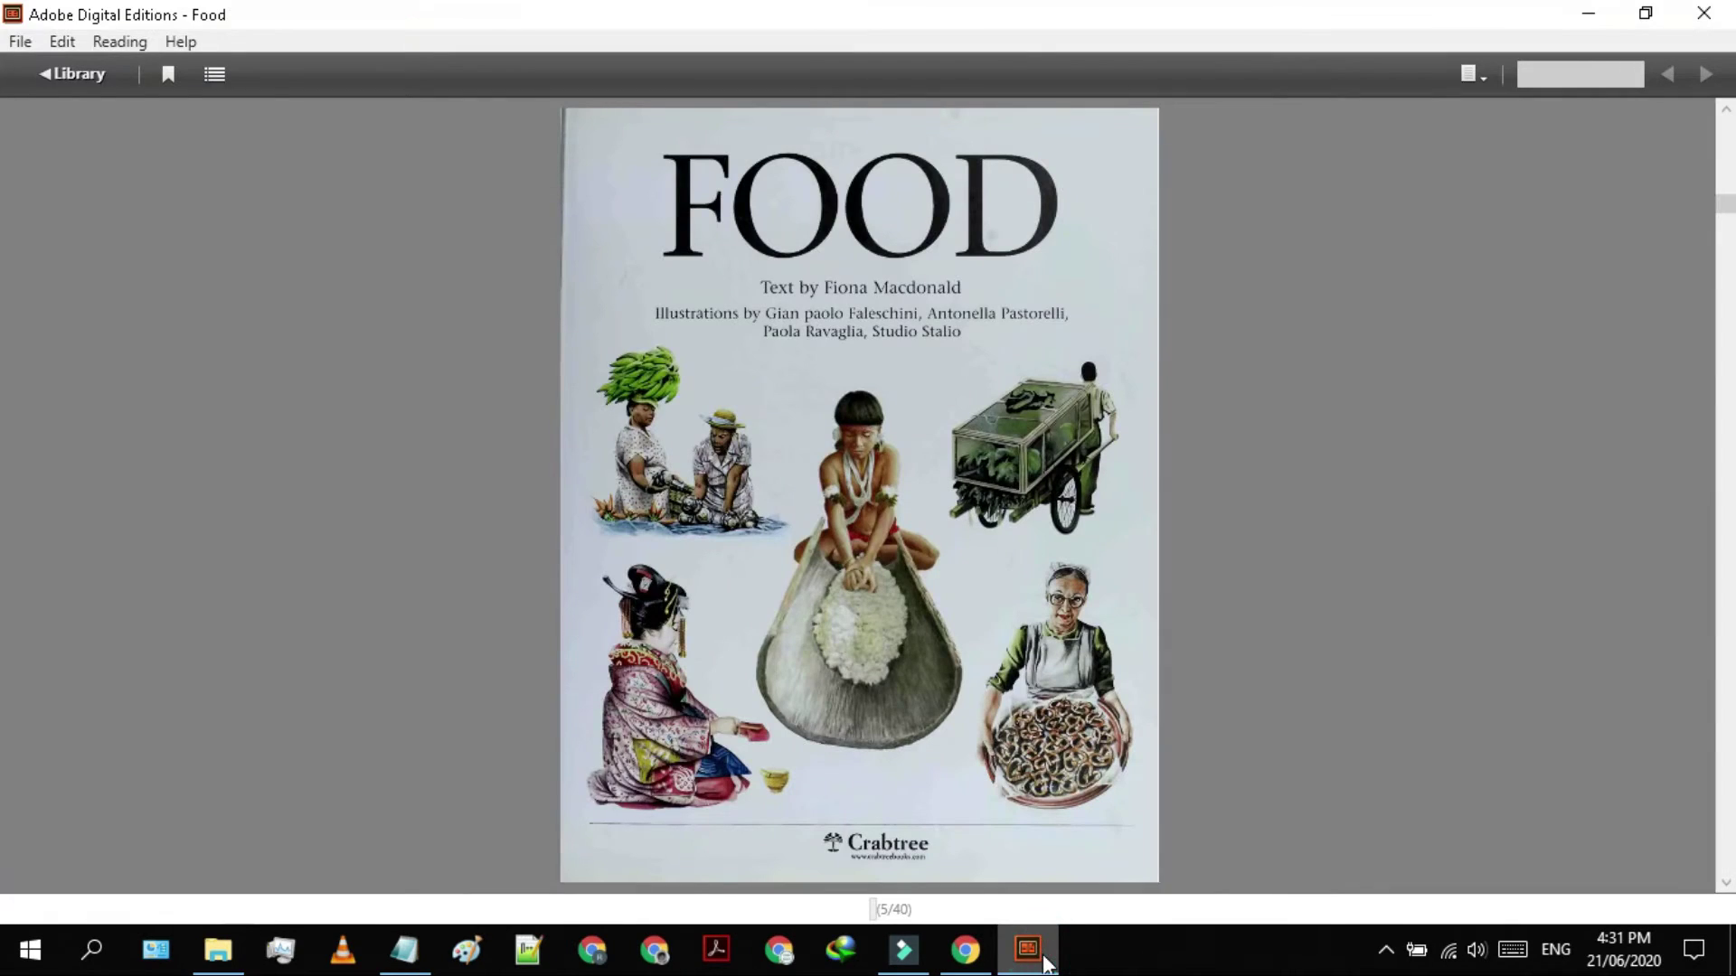
click(1704, 13)
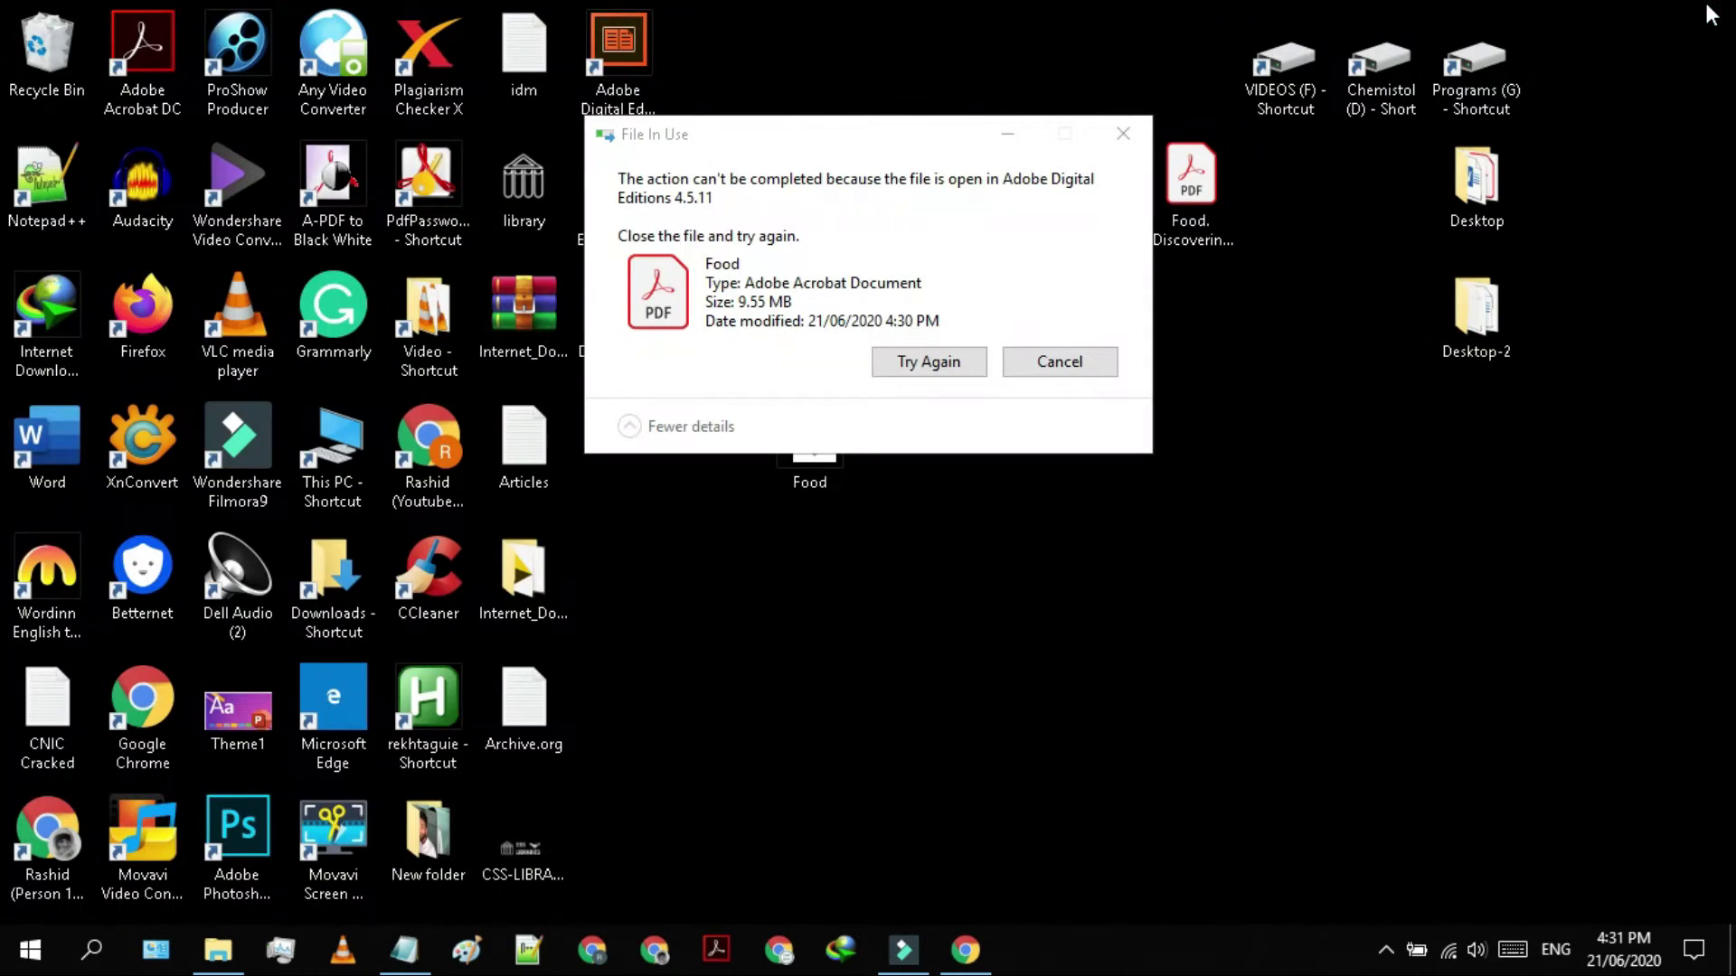
click(931, 362)
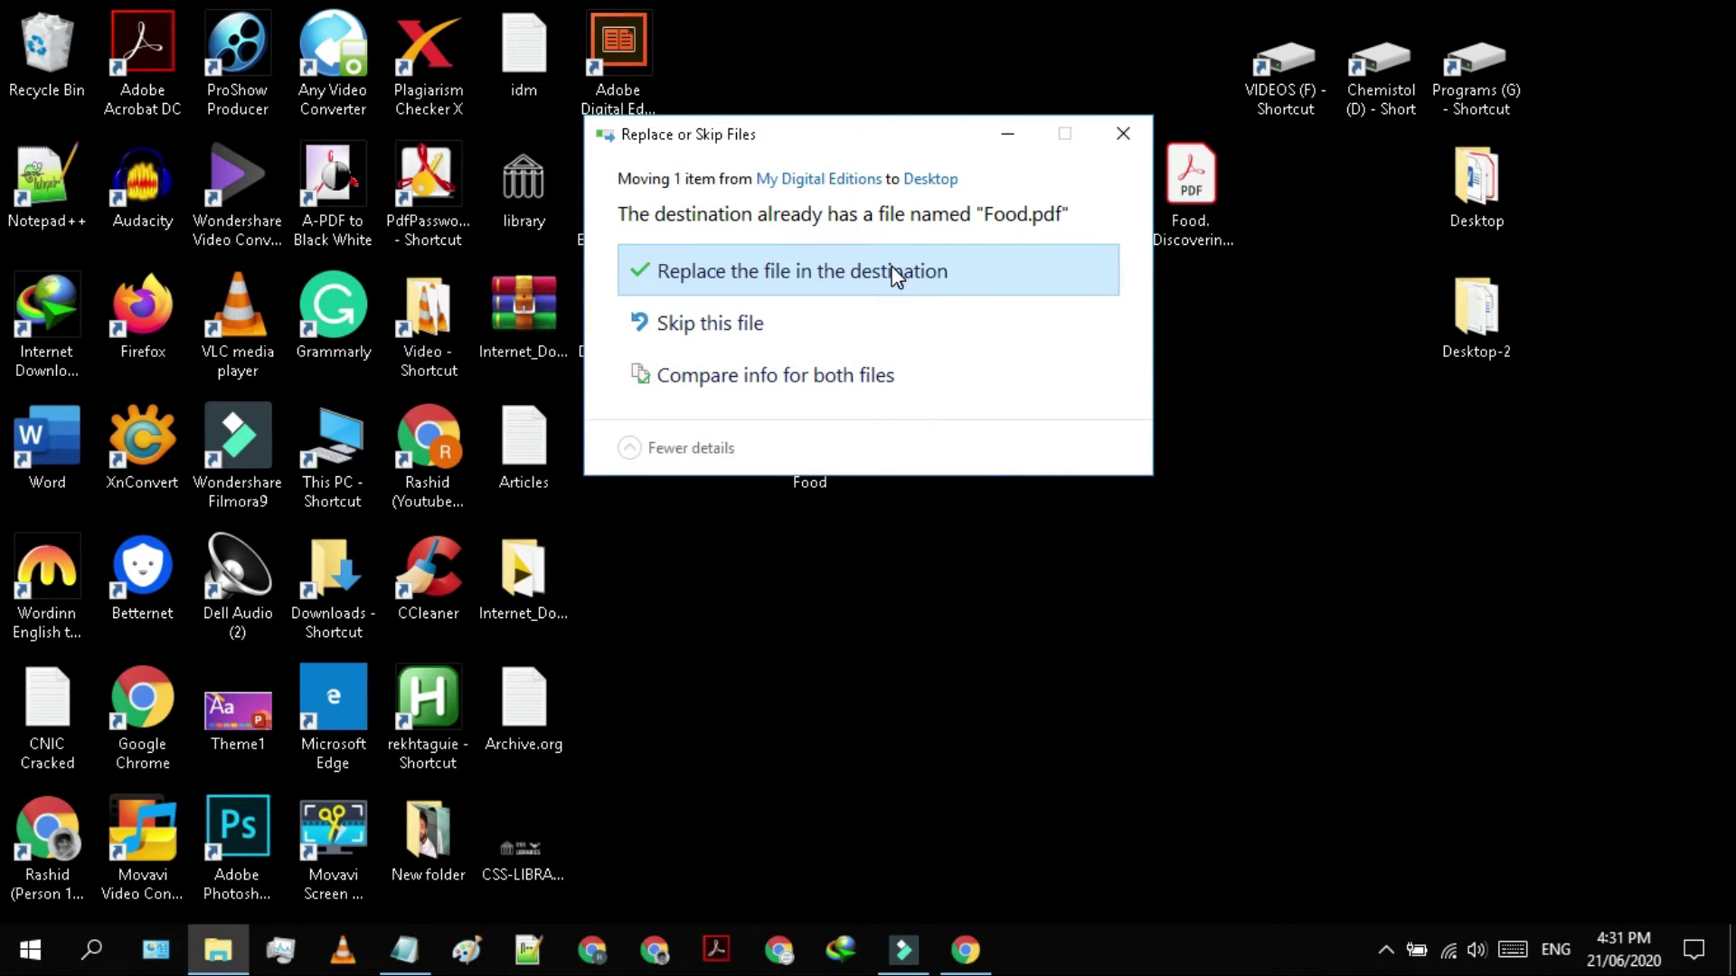
click(895, 271)
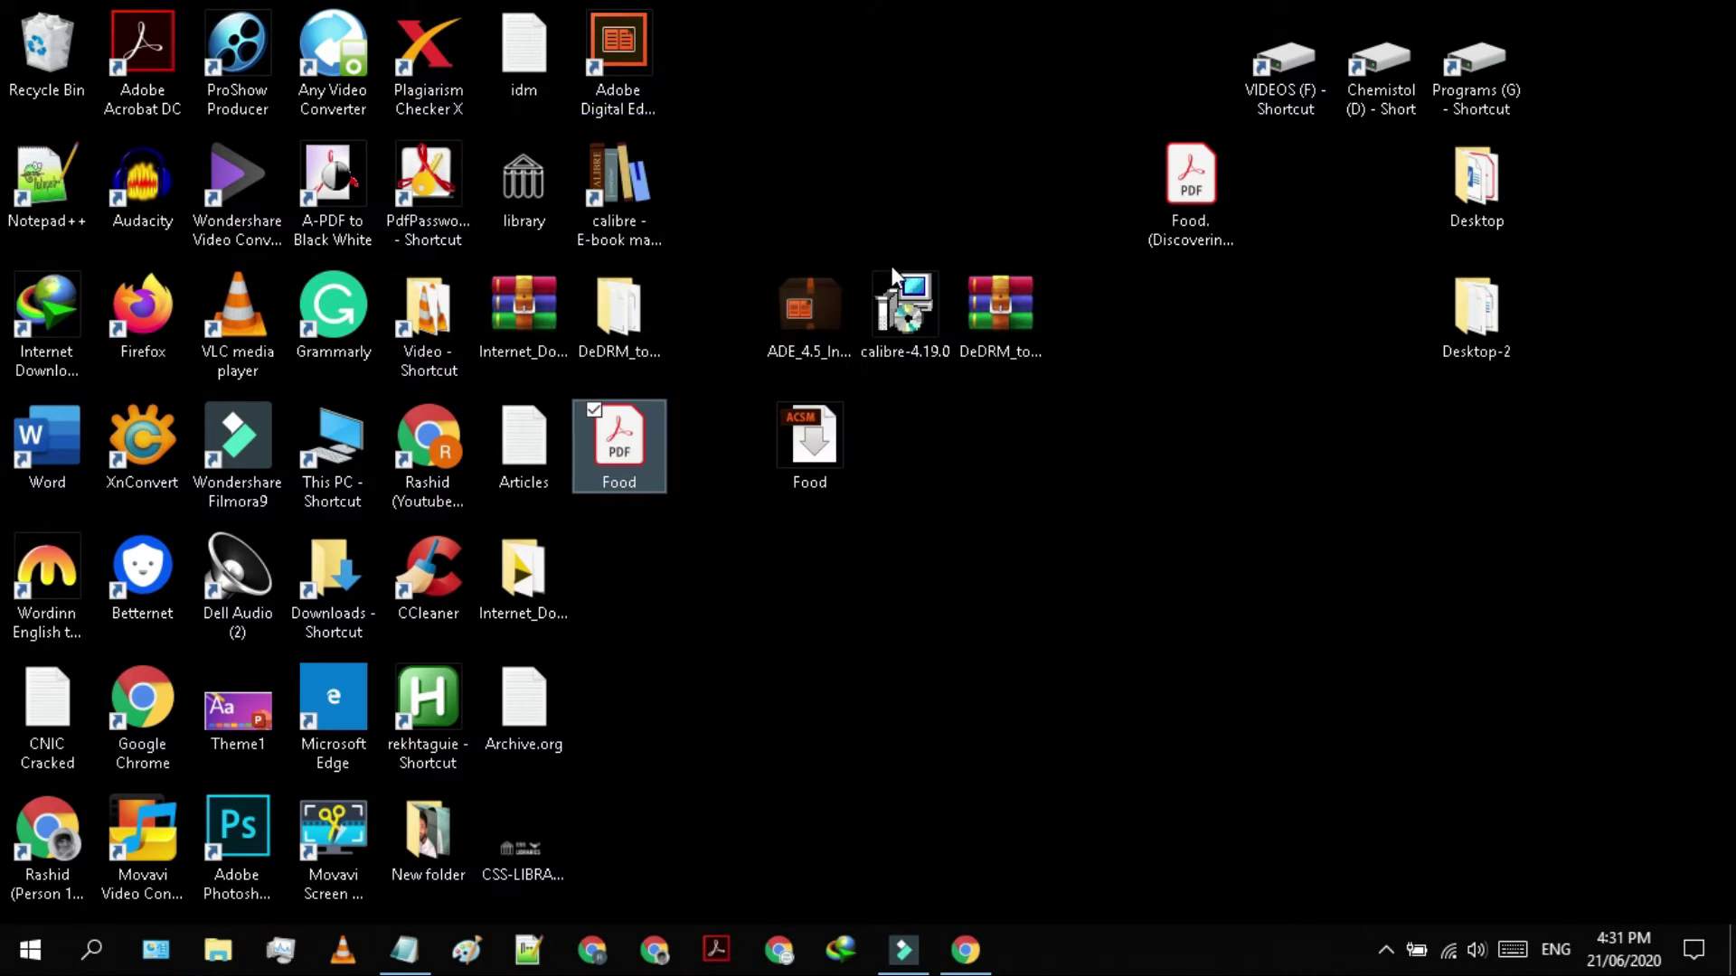
click(639, 583)
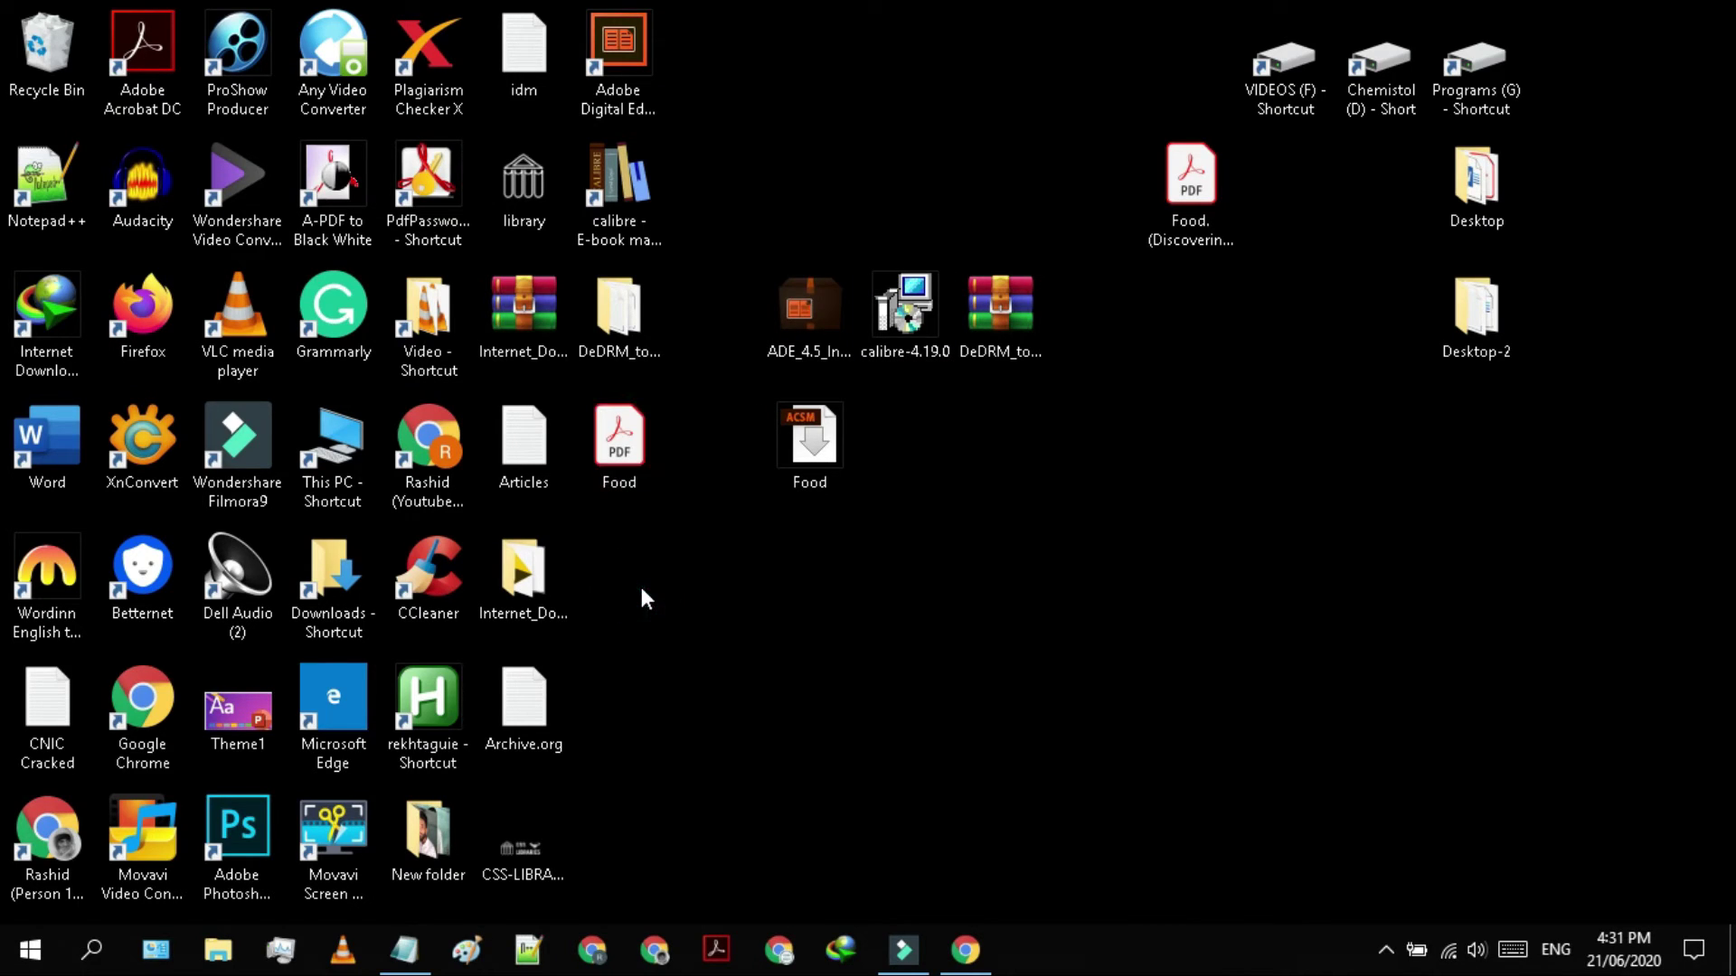
mouse_move(626, 458)
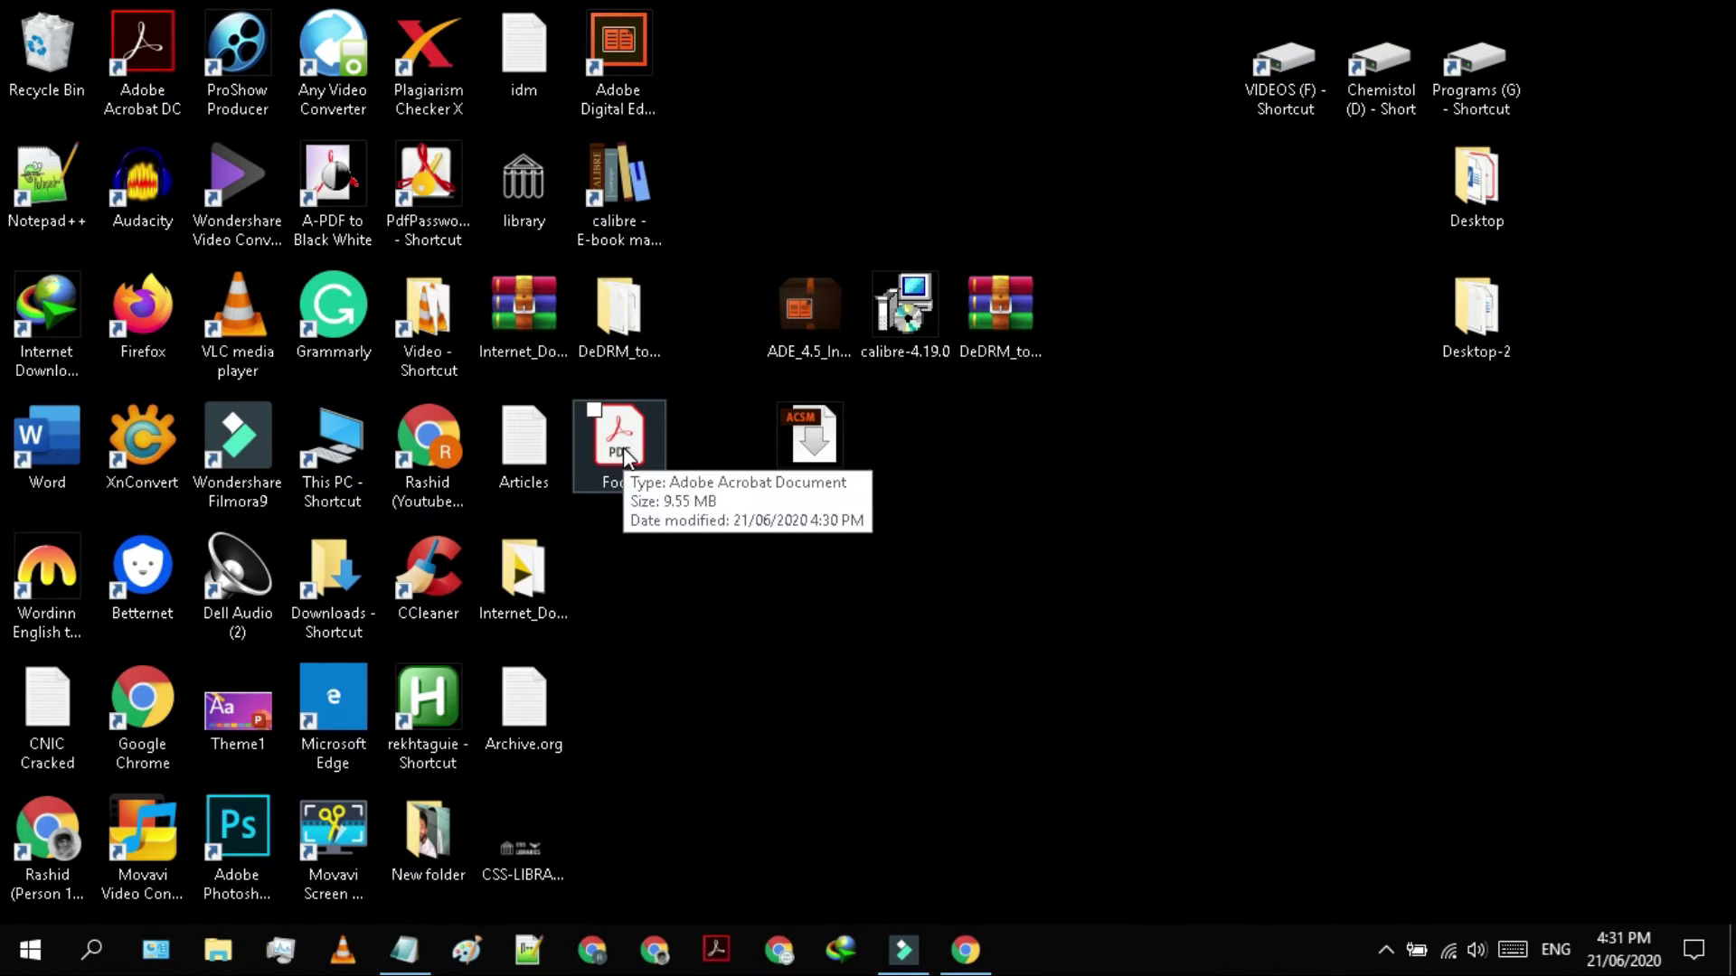
double_click(626, 454)
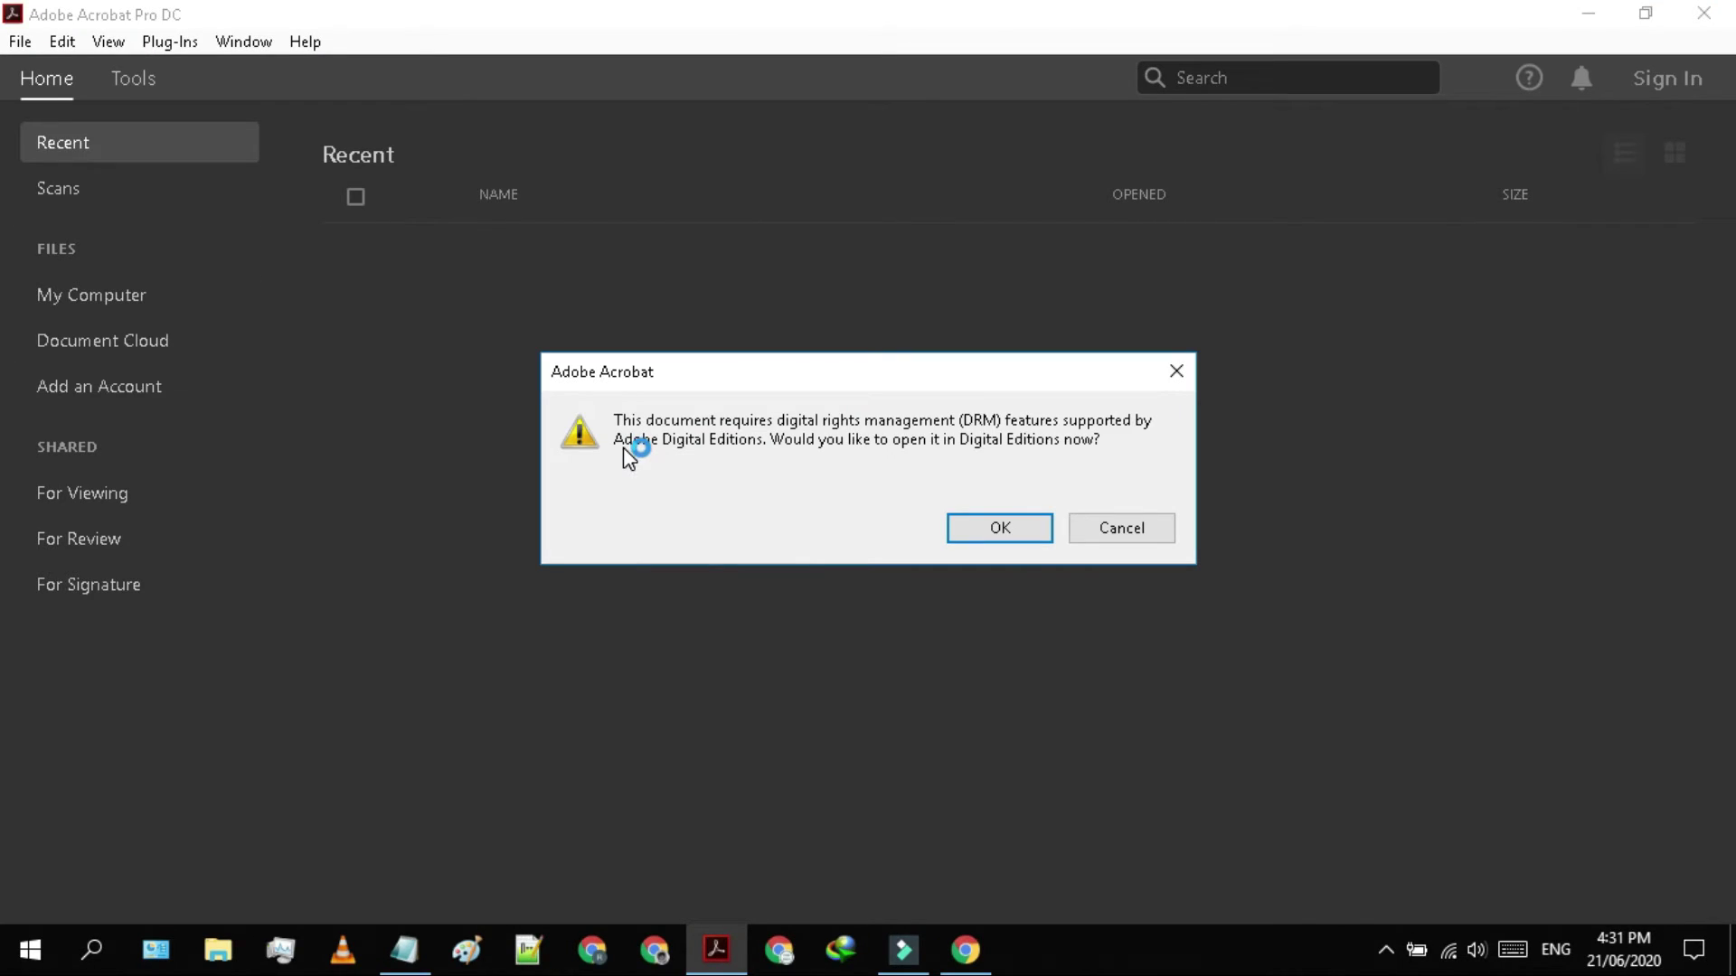
click(1127, 529)
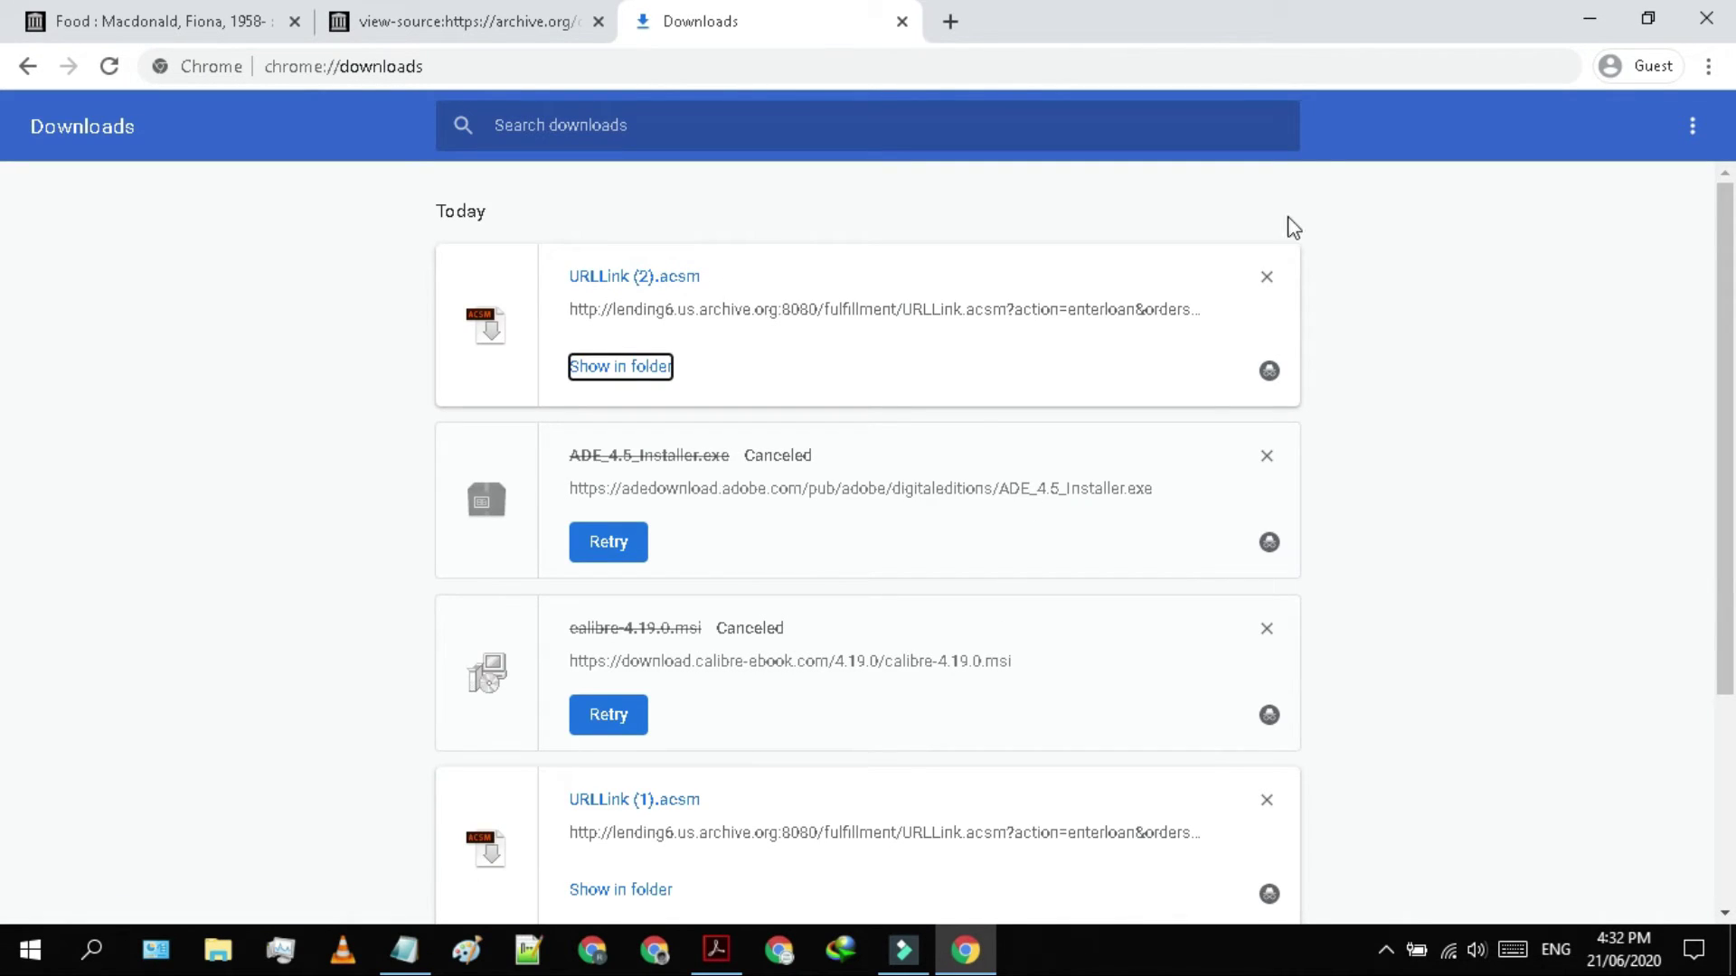
click(1584, 16)
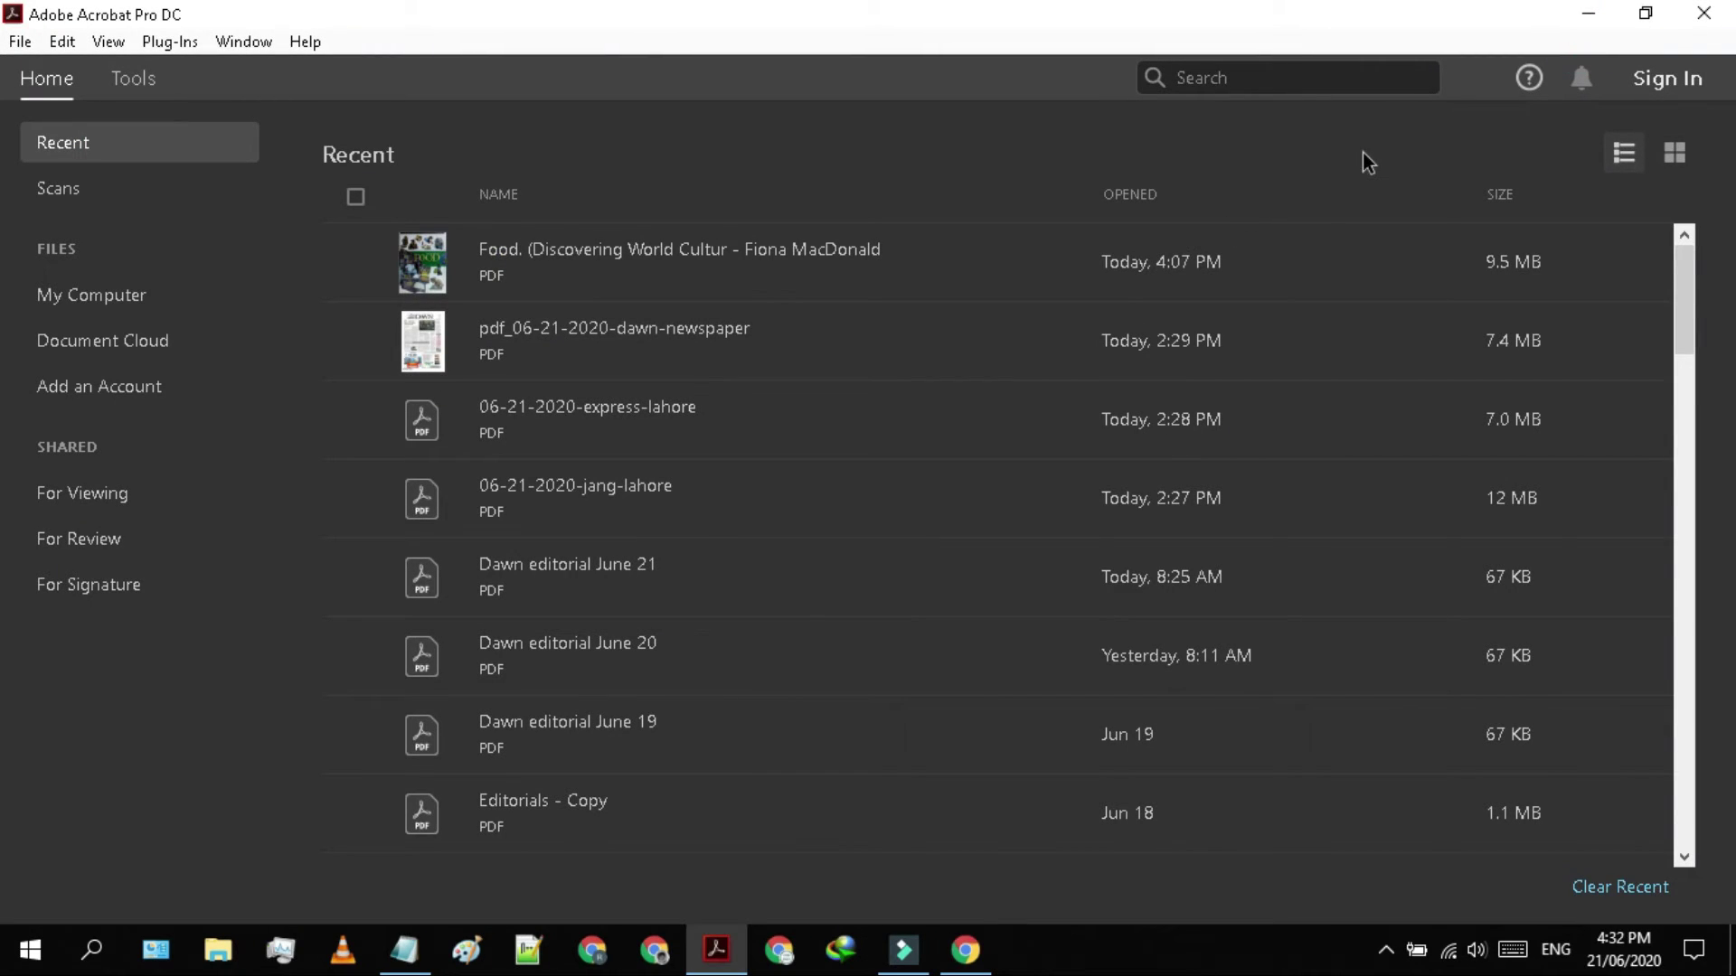
click(1591, 17)
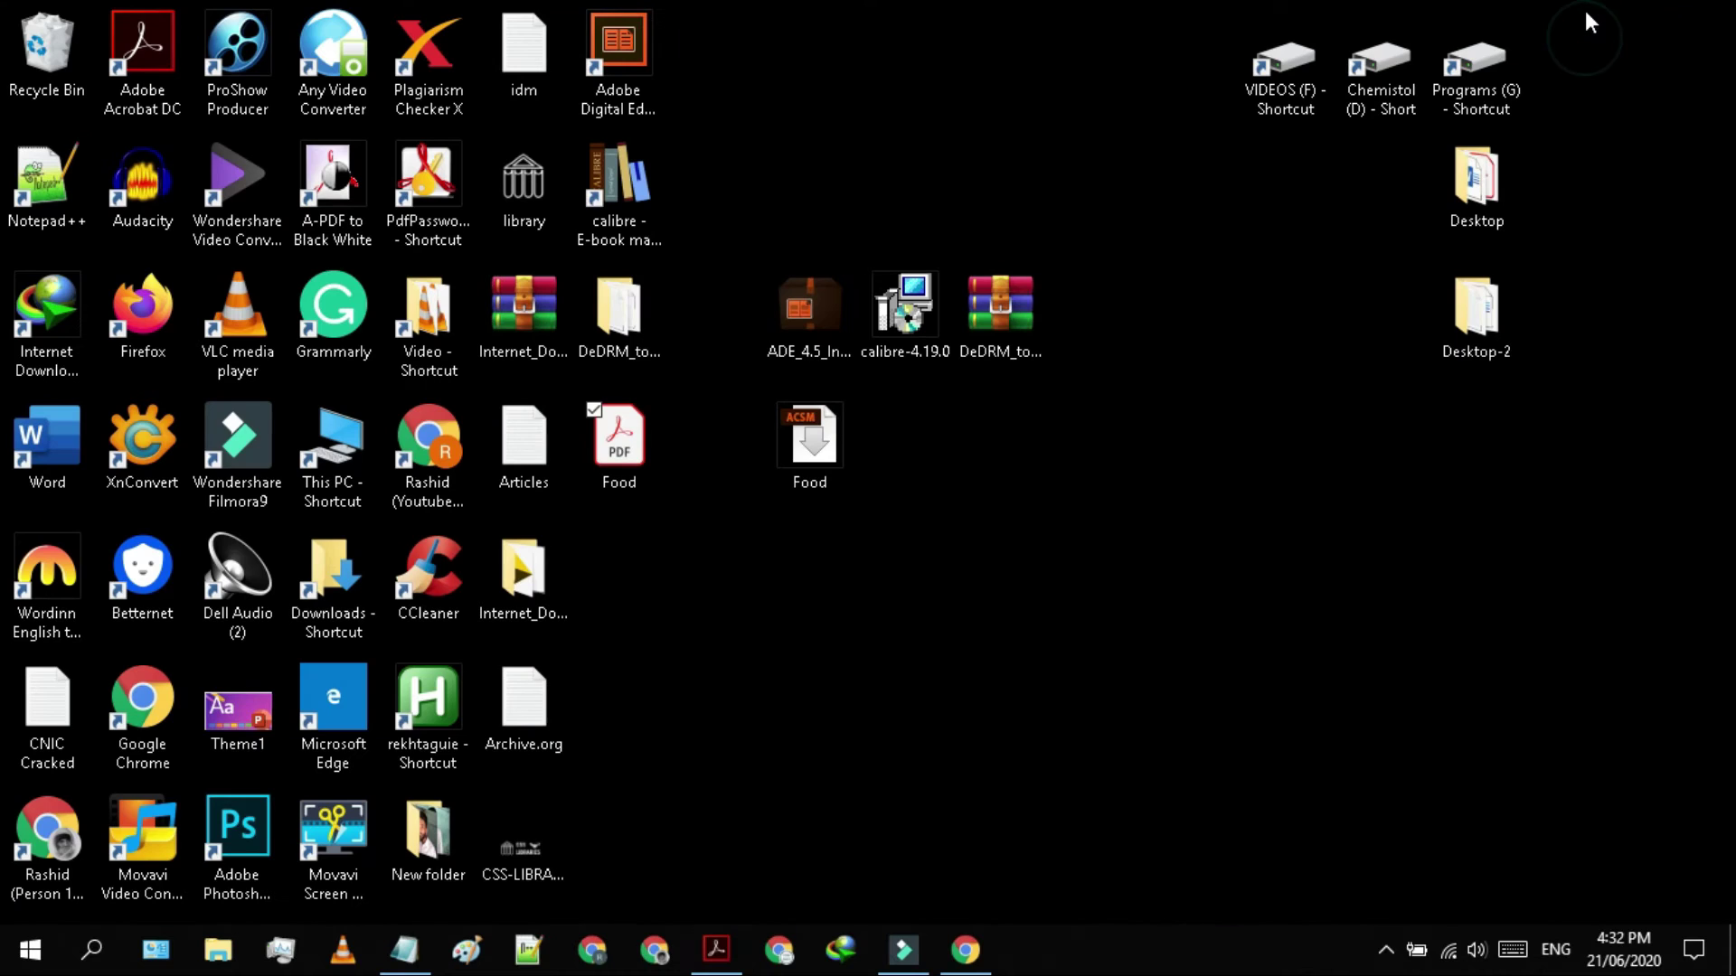
click(1201, 414)
Launch Calibre 4.19 from its desktop shortcut so the empty Calibre Library (0 books) appears
double_click(643, 197)
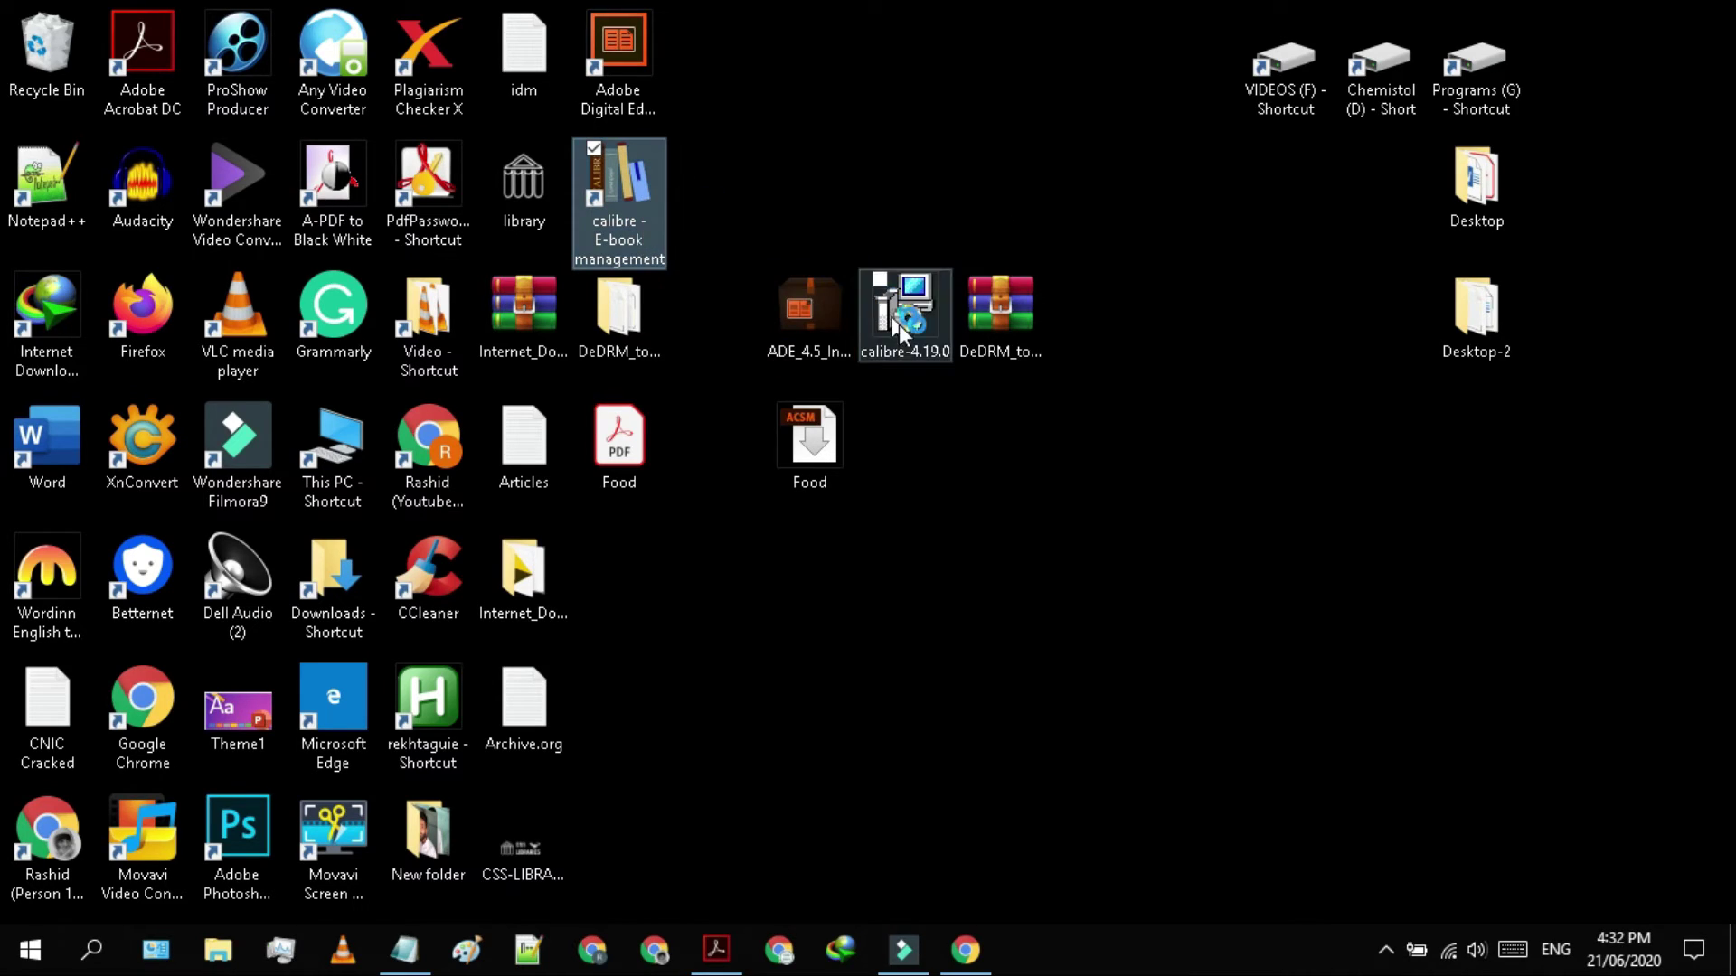
click(1011, 500)
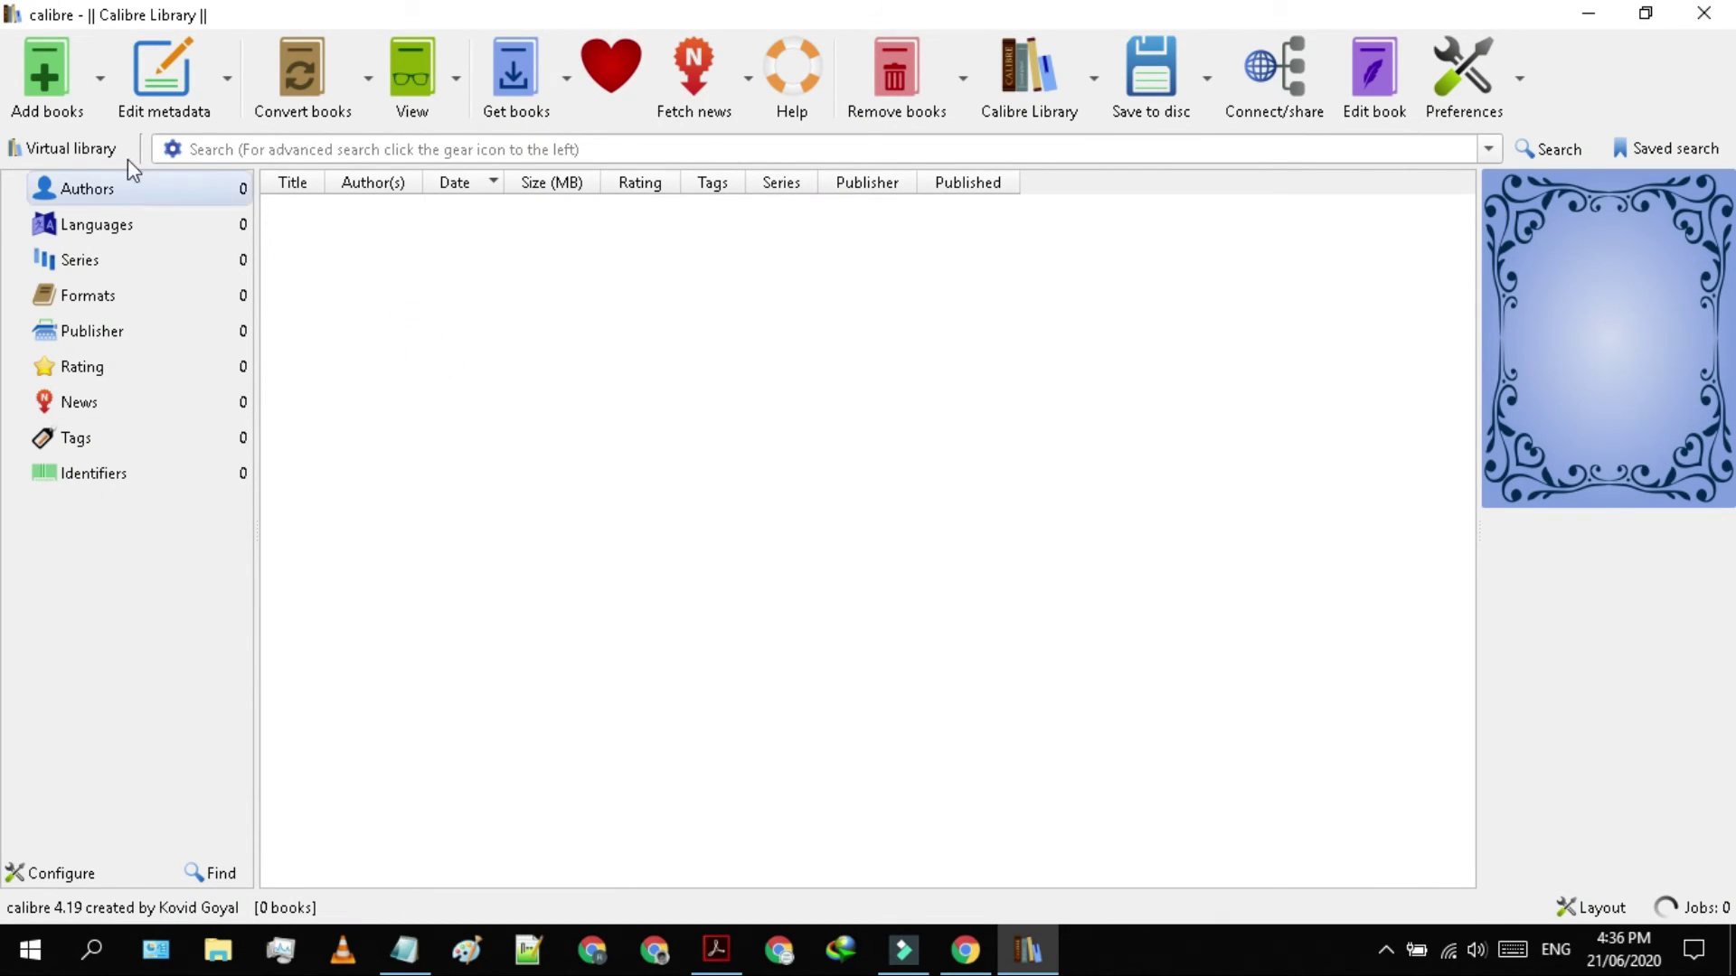
Add the Food PDF from the Desktop and widen the Title column to show 'Food. (Discovering World Cultures)'
click(45, 79)
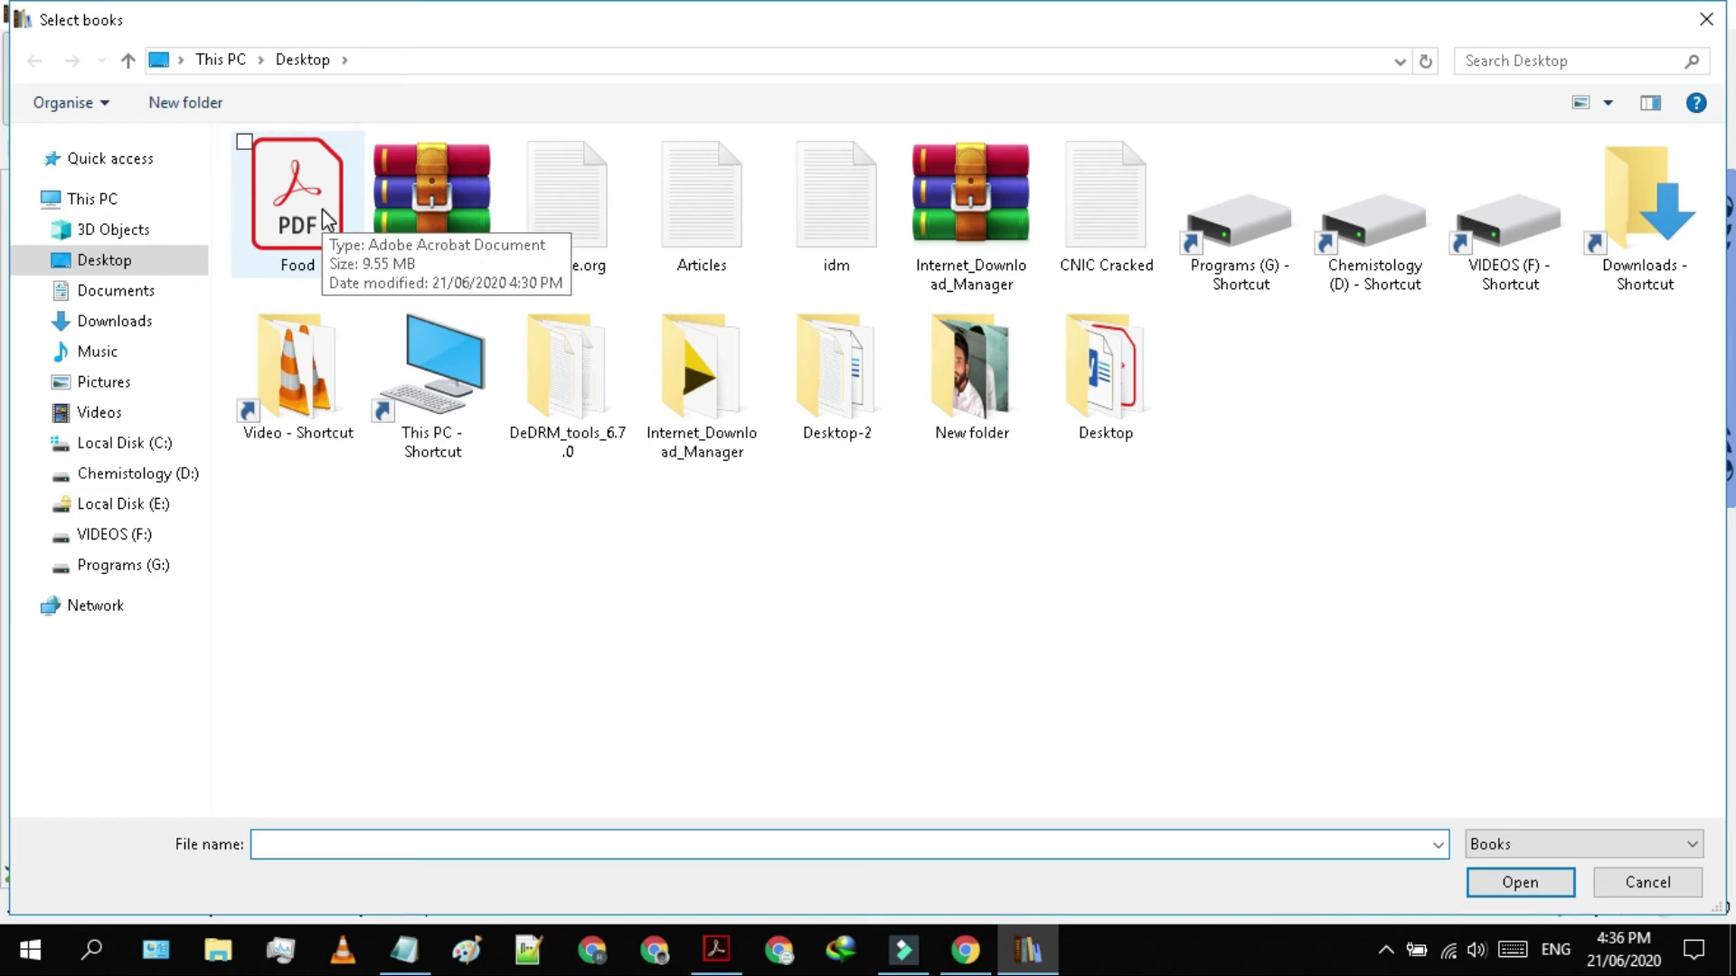
click(279, 190)
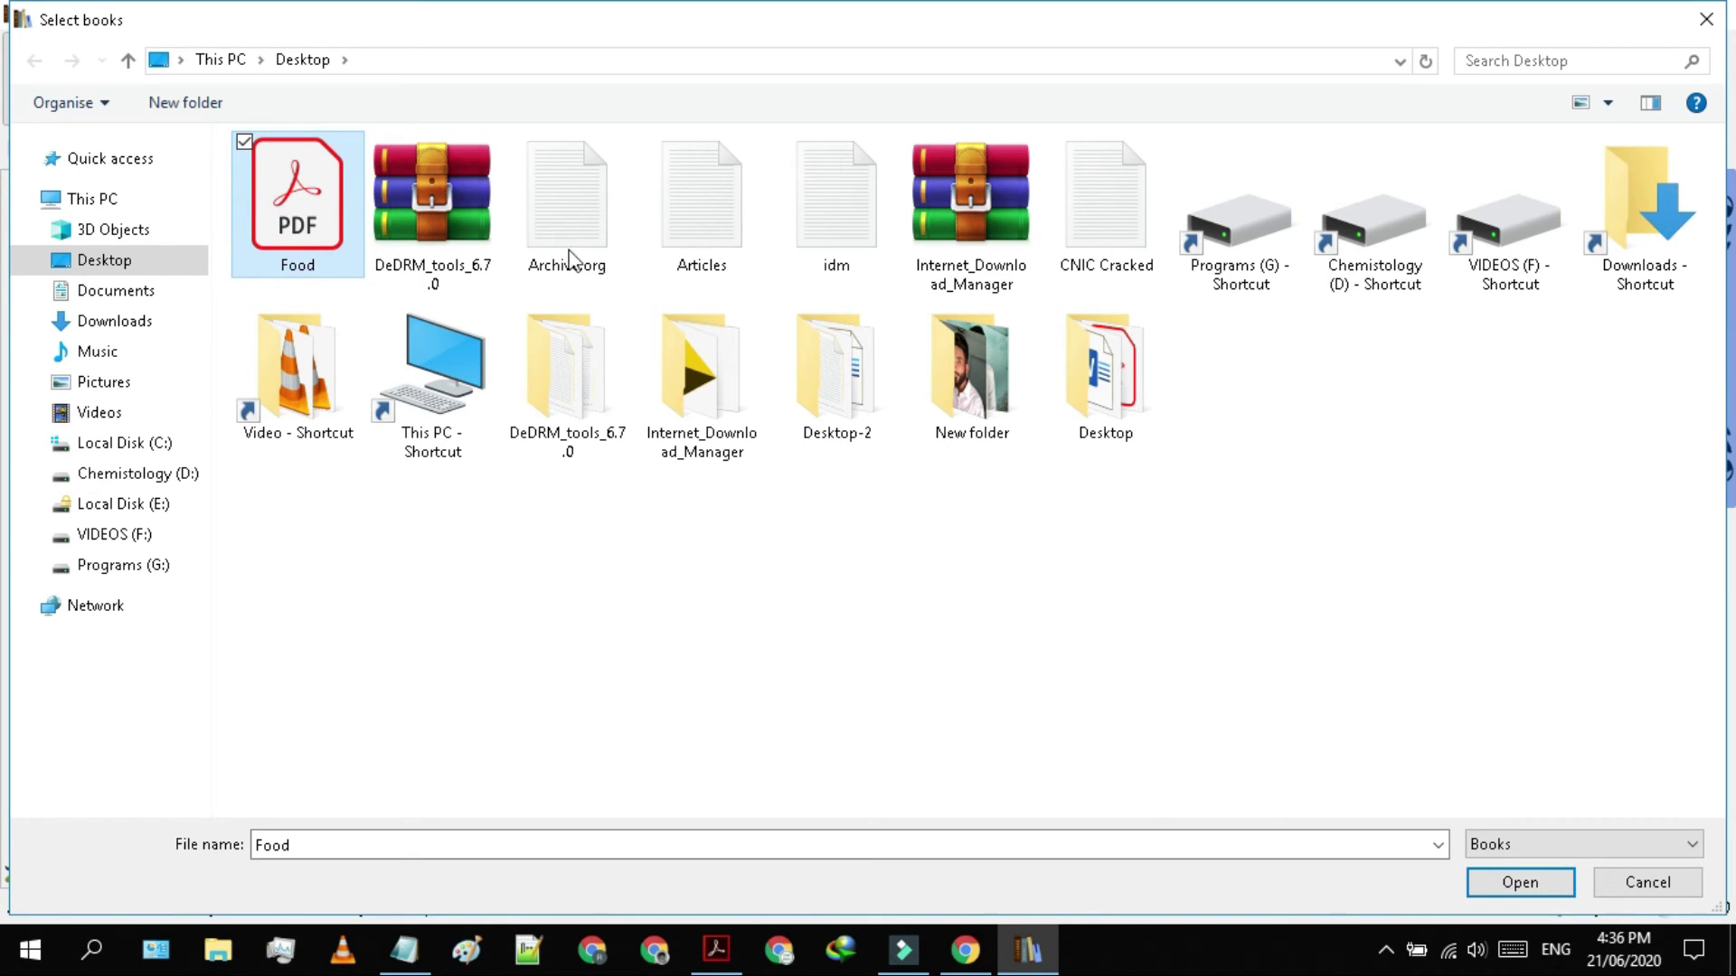
click(1522, 884)
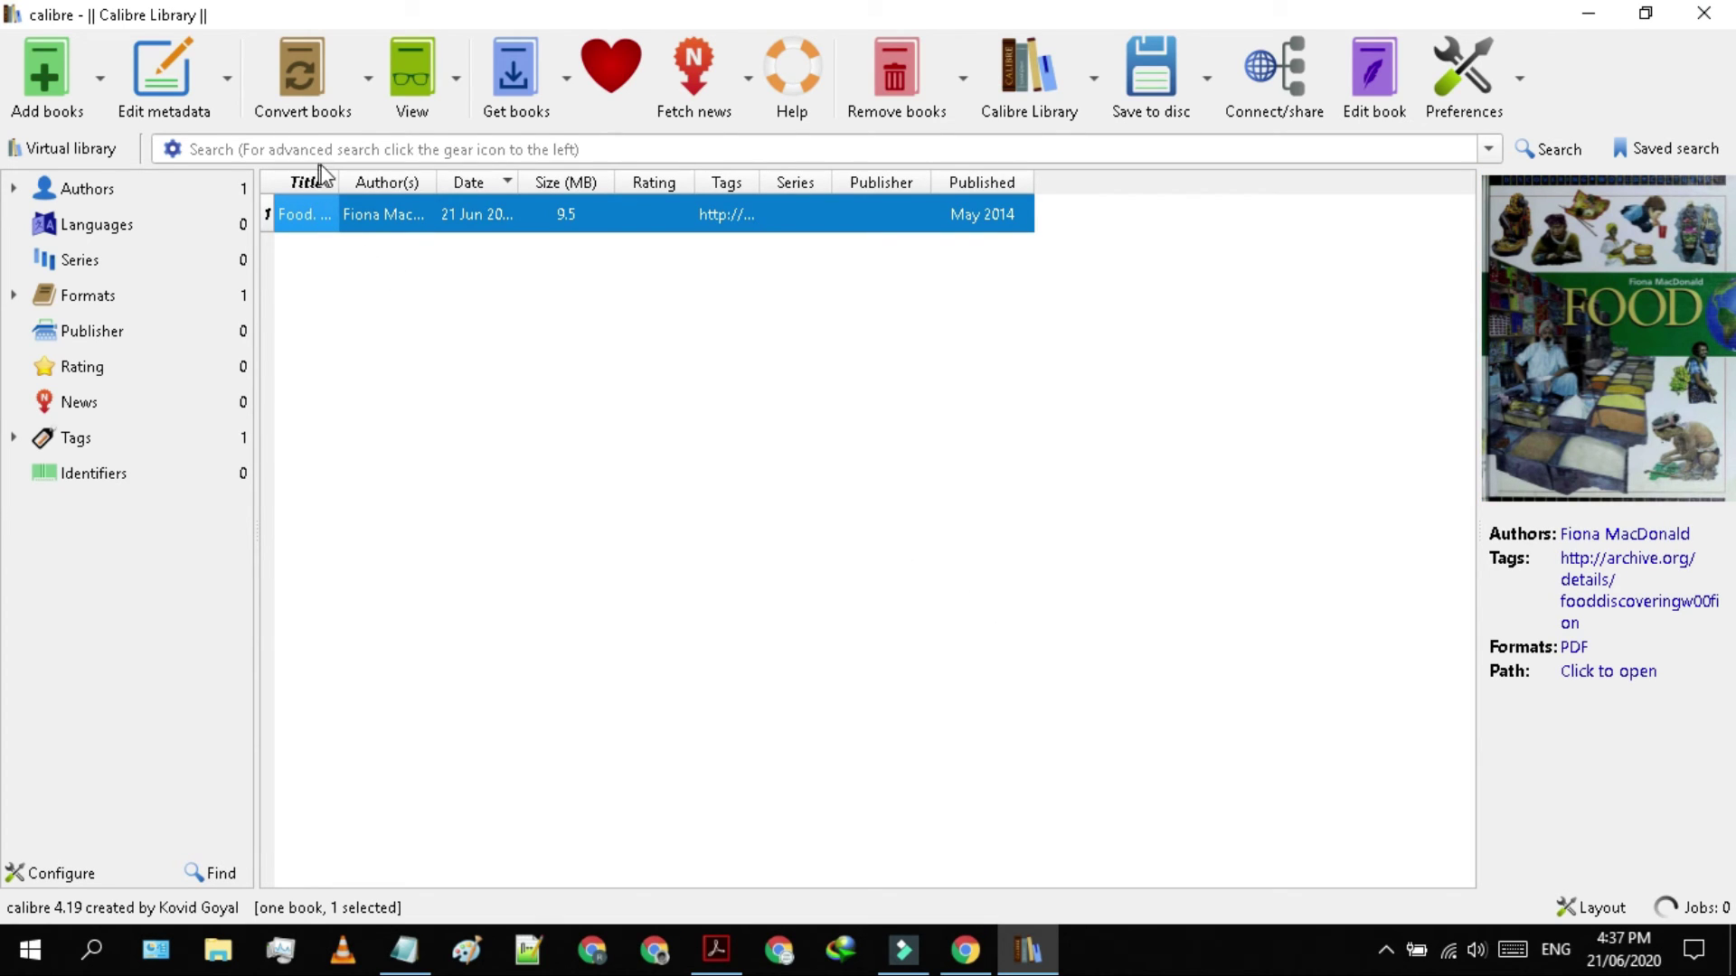
drag(339, 176, 639, 180)
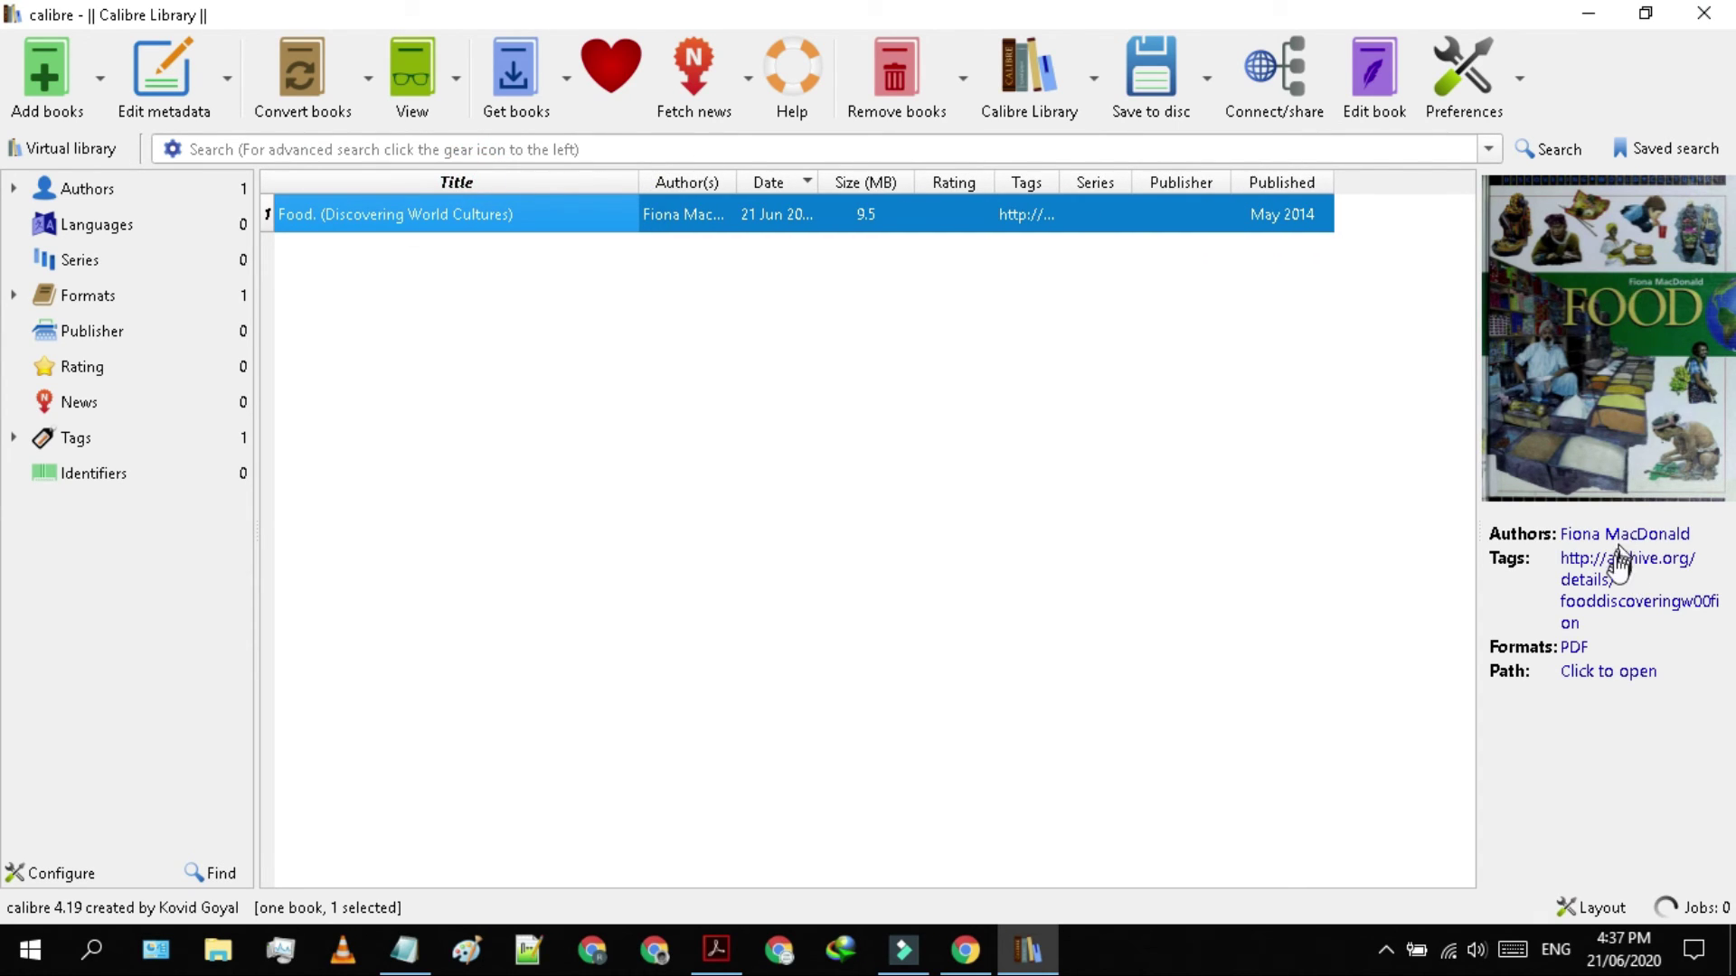
Cut the Food book's PDF from its Calibre library folder
click(1637, 672)
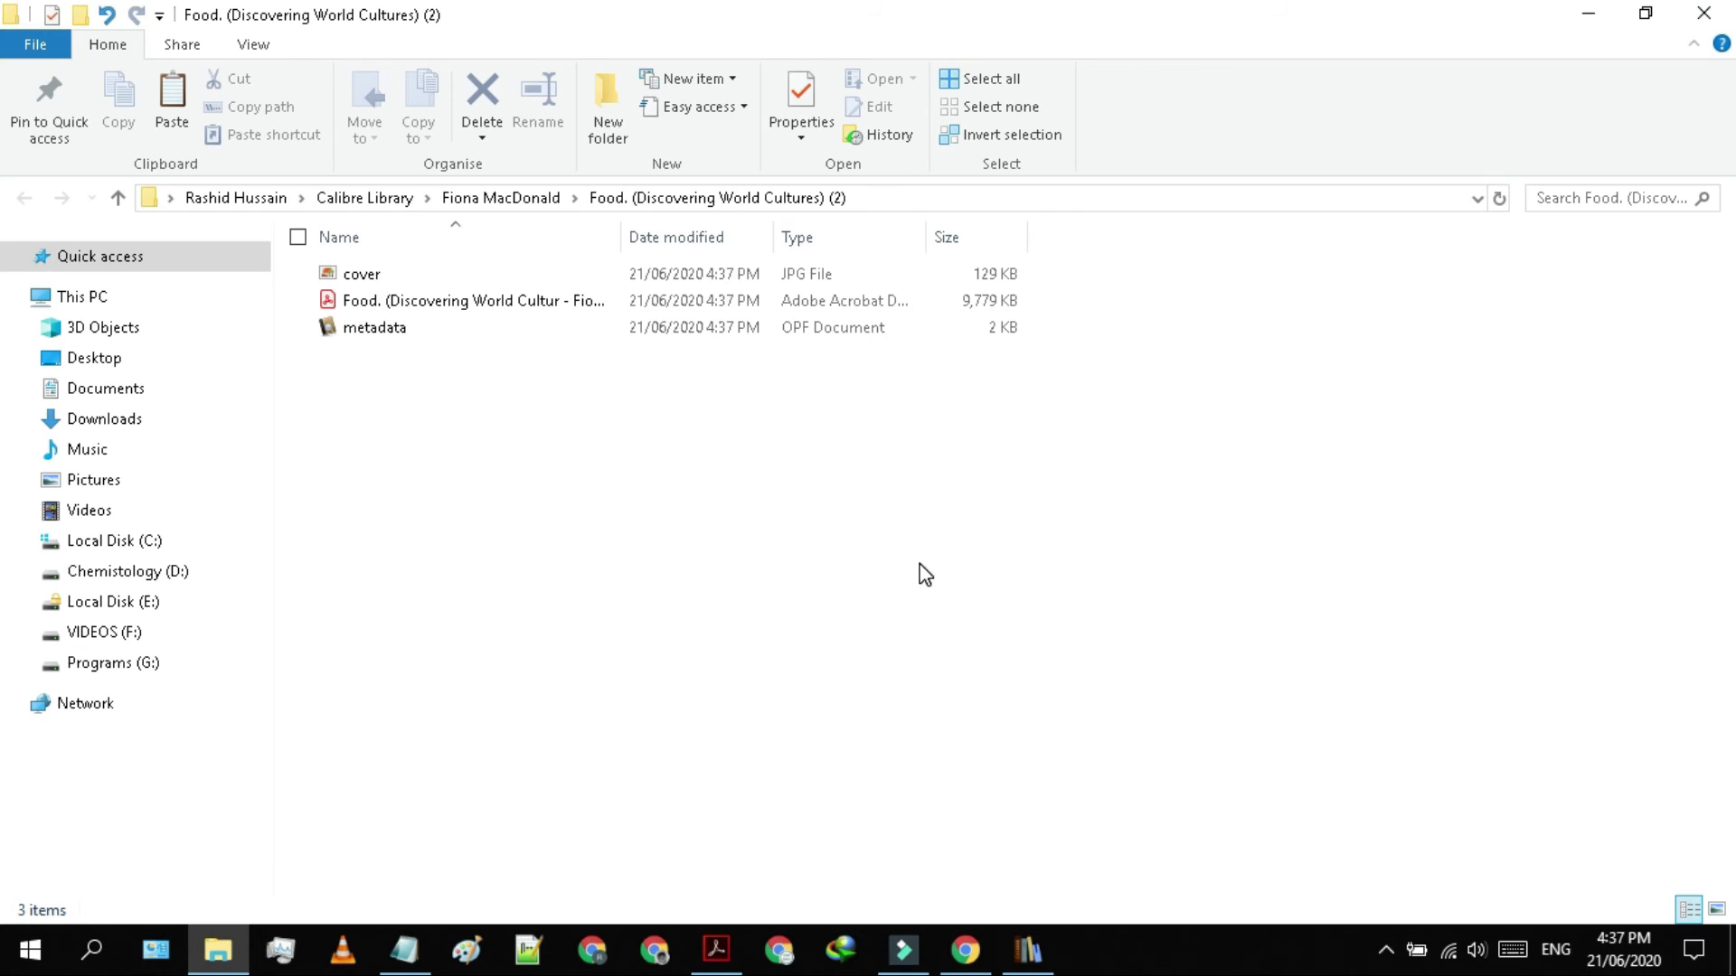
click(510, 305)
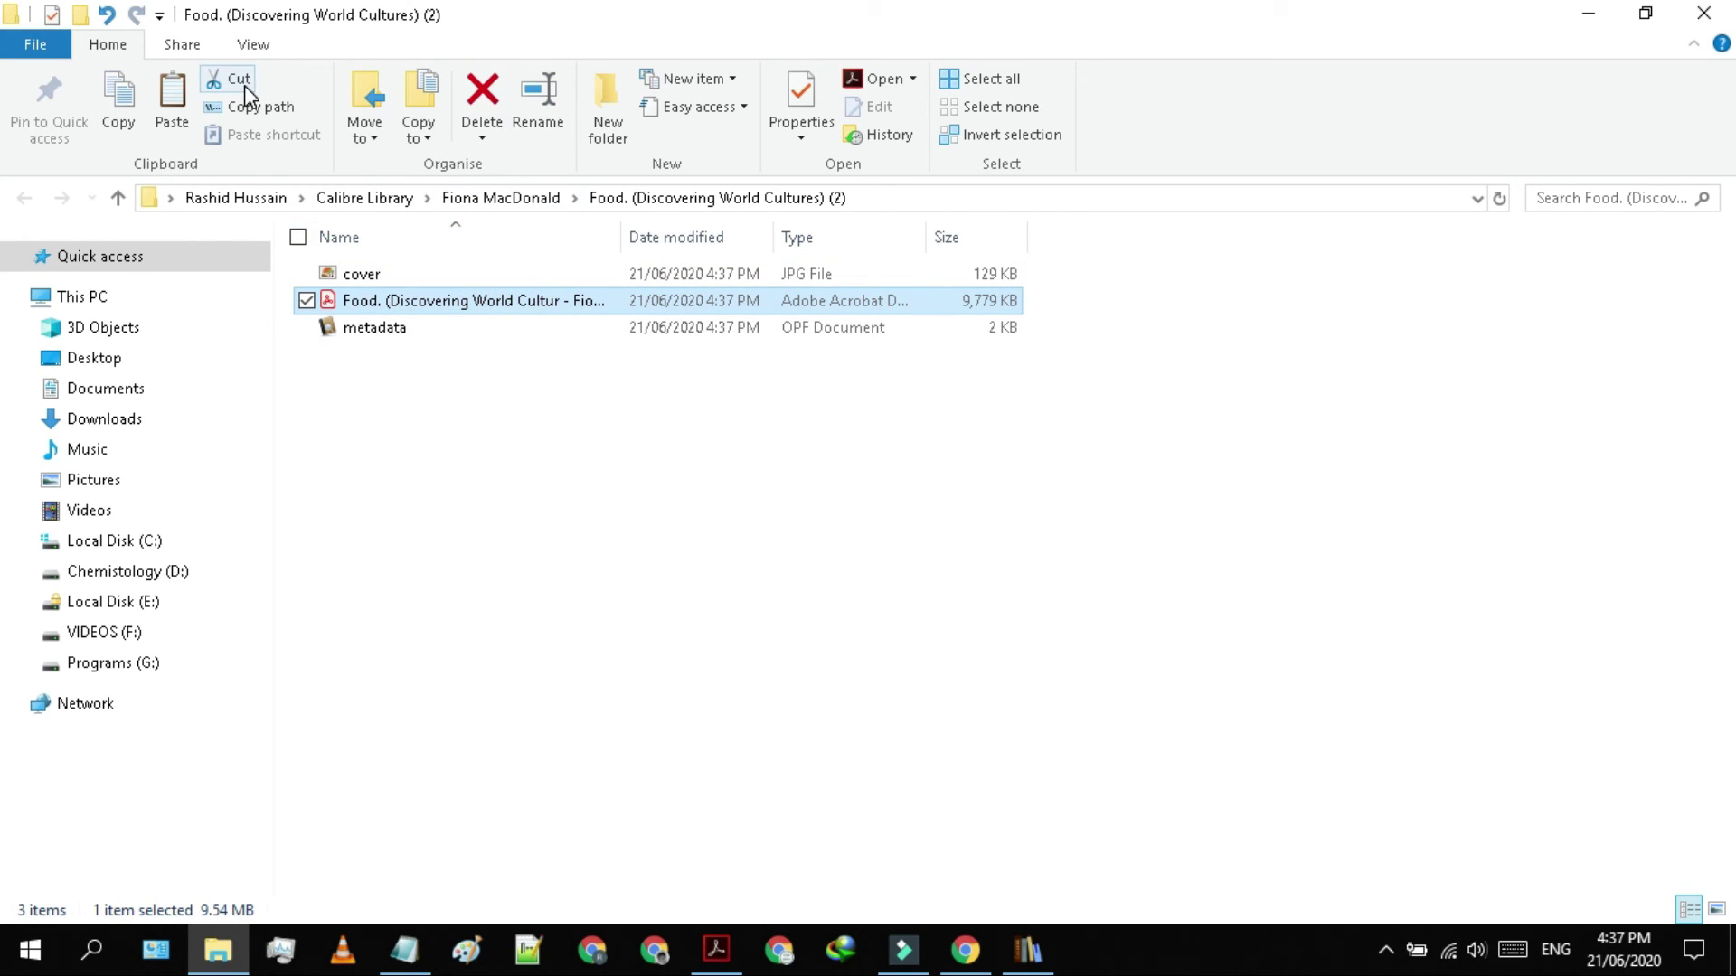
right_click(442, 310)
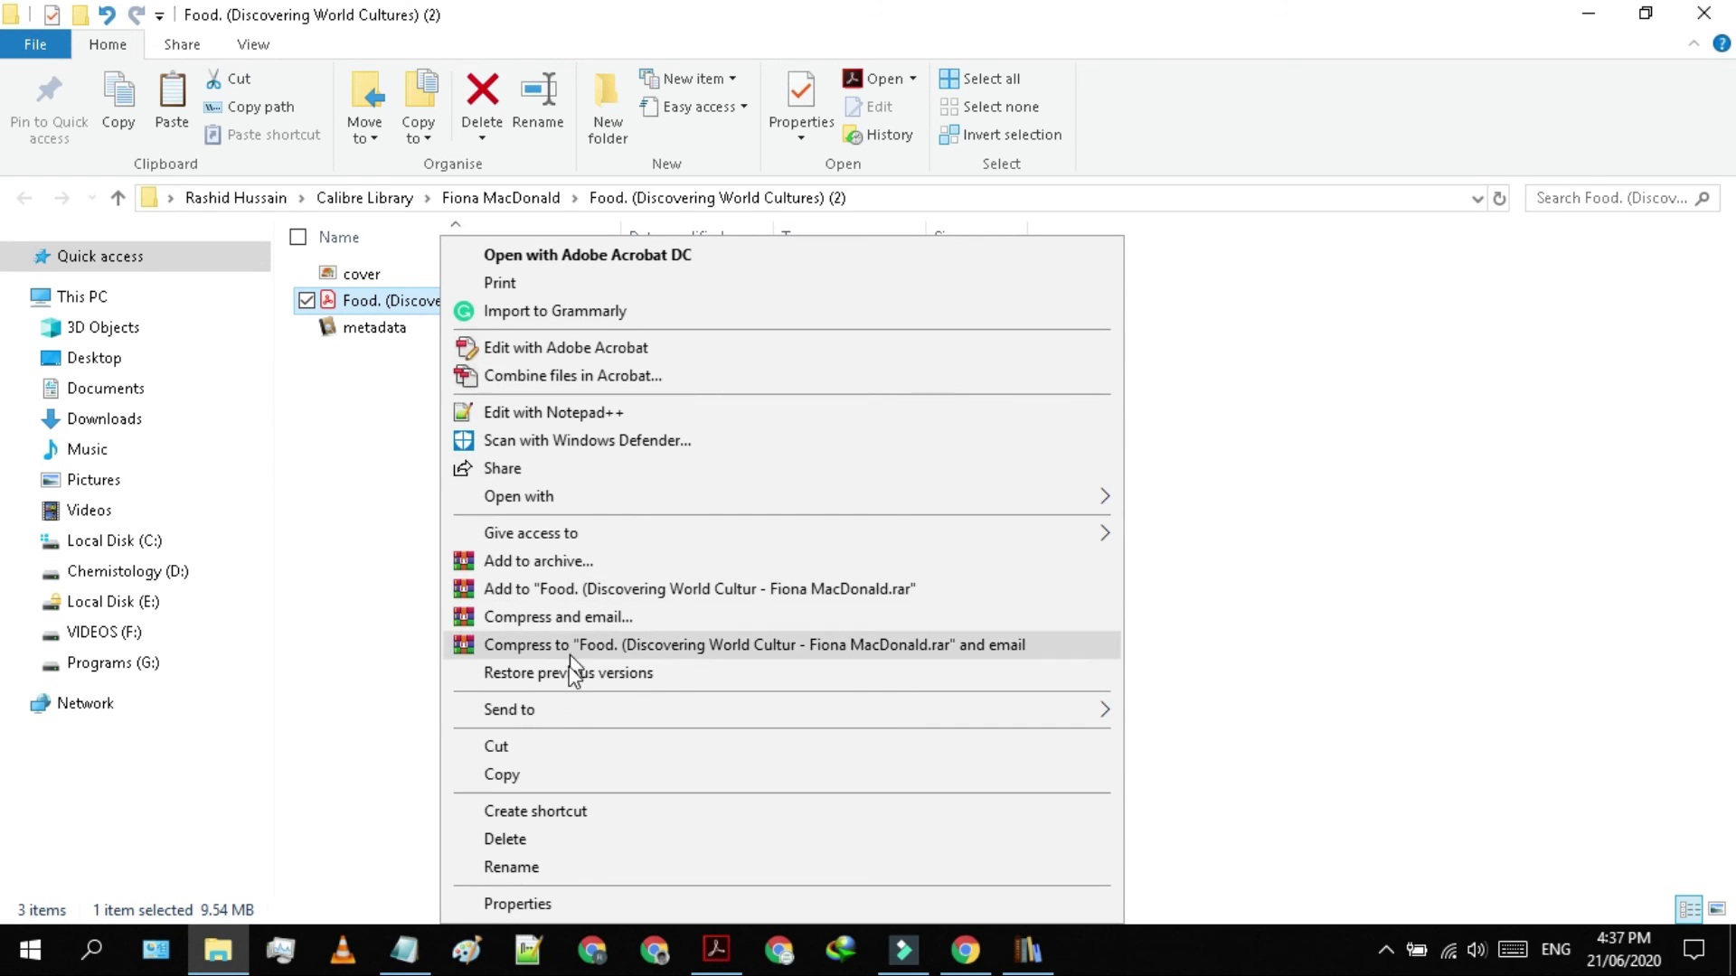
click(545, 758)
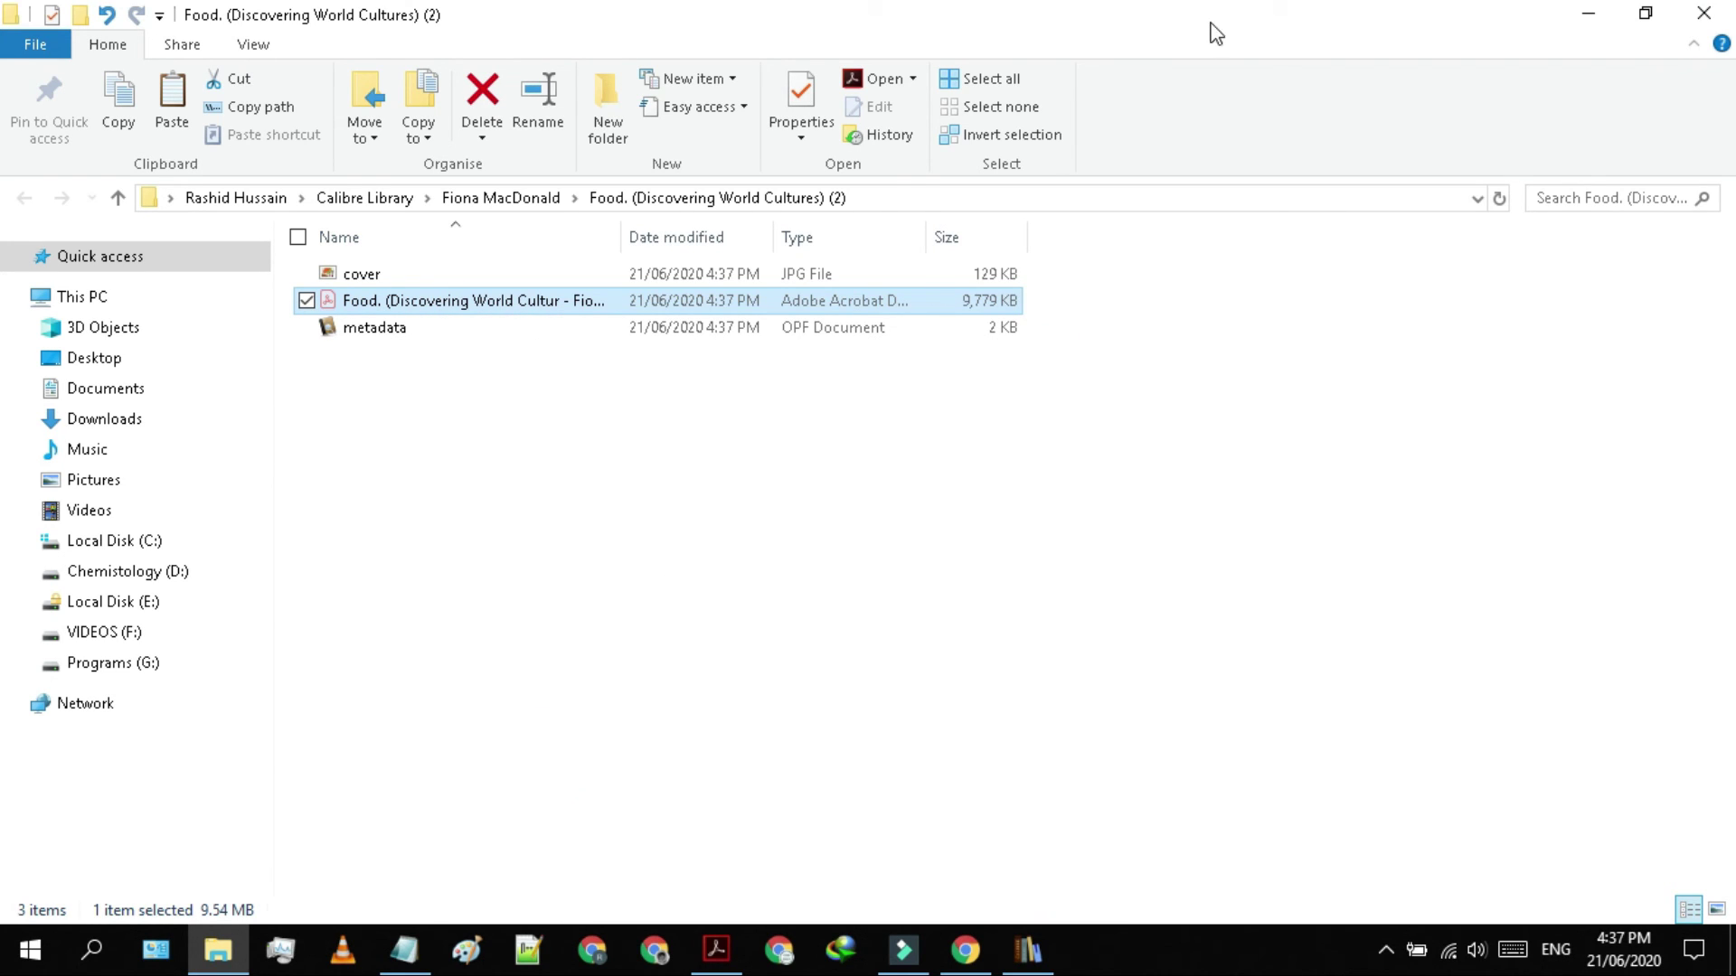
Paste the Food PDF onto the desktop and reposition its icon
click(1704, 13)
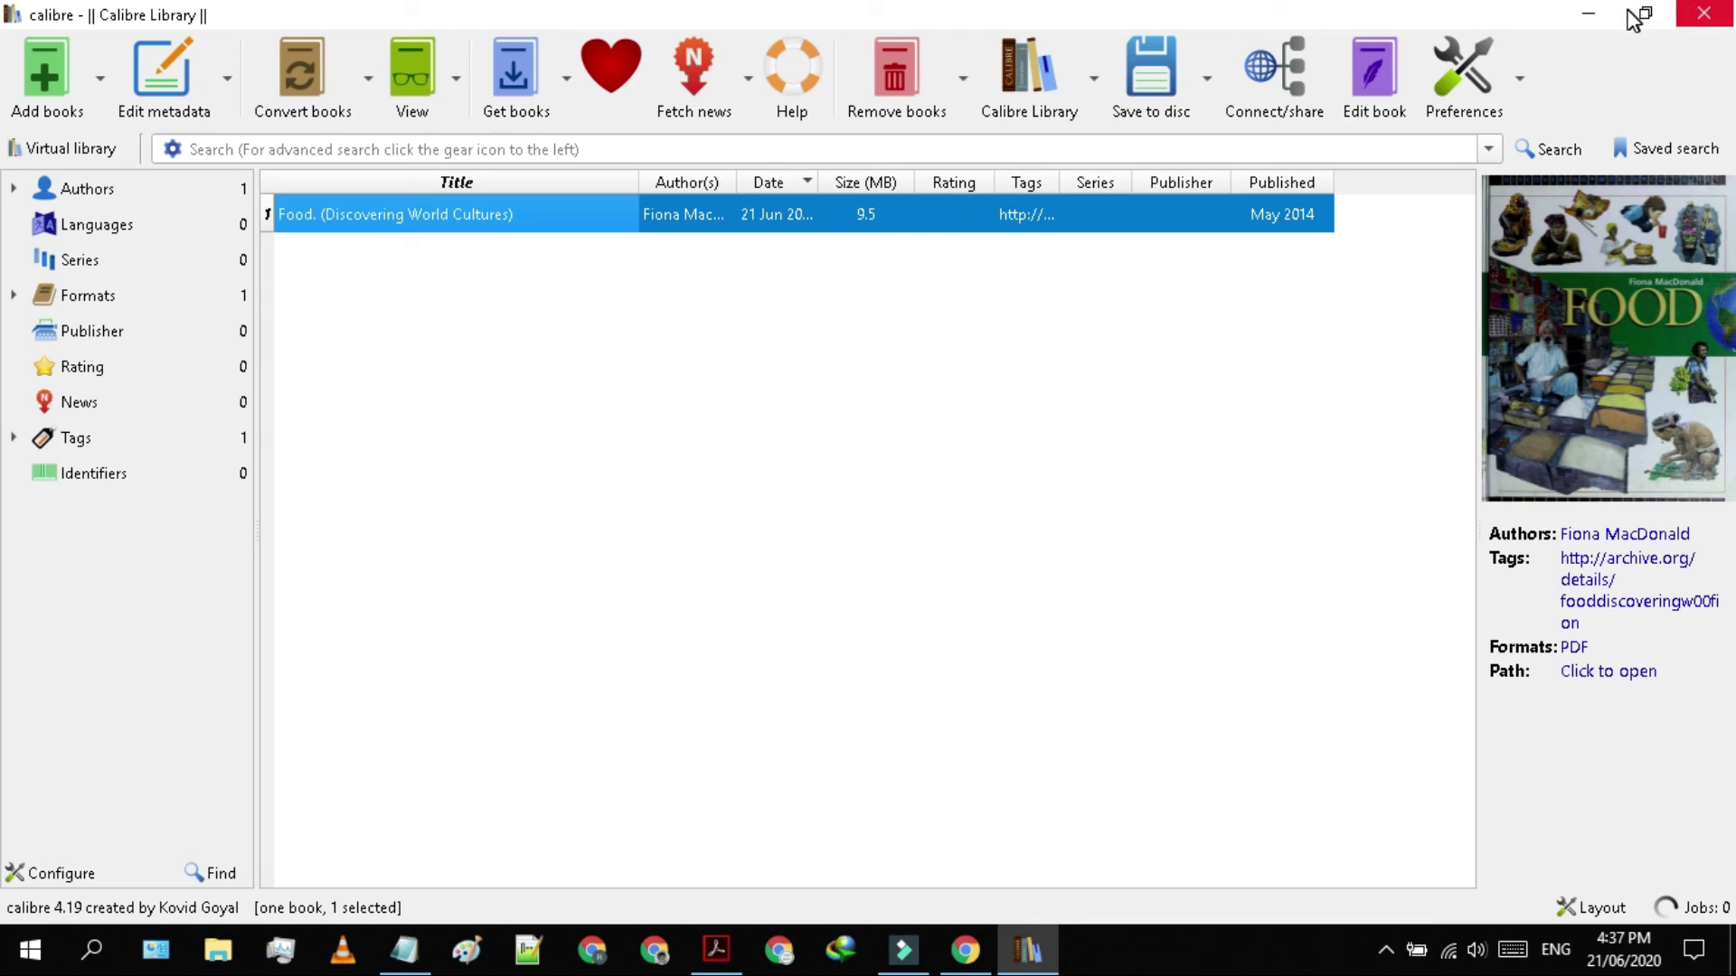
click(1588, 14)
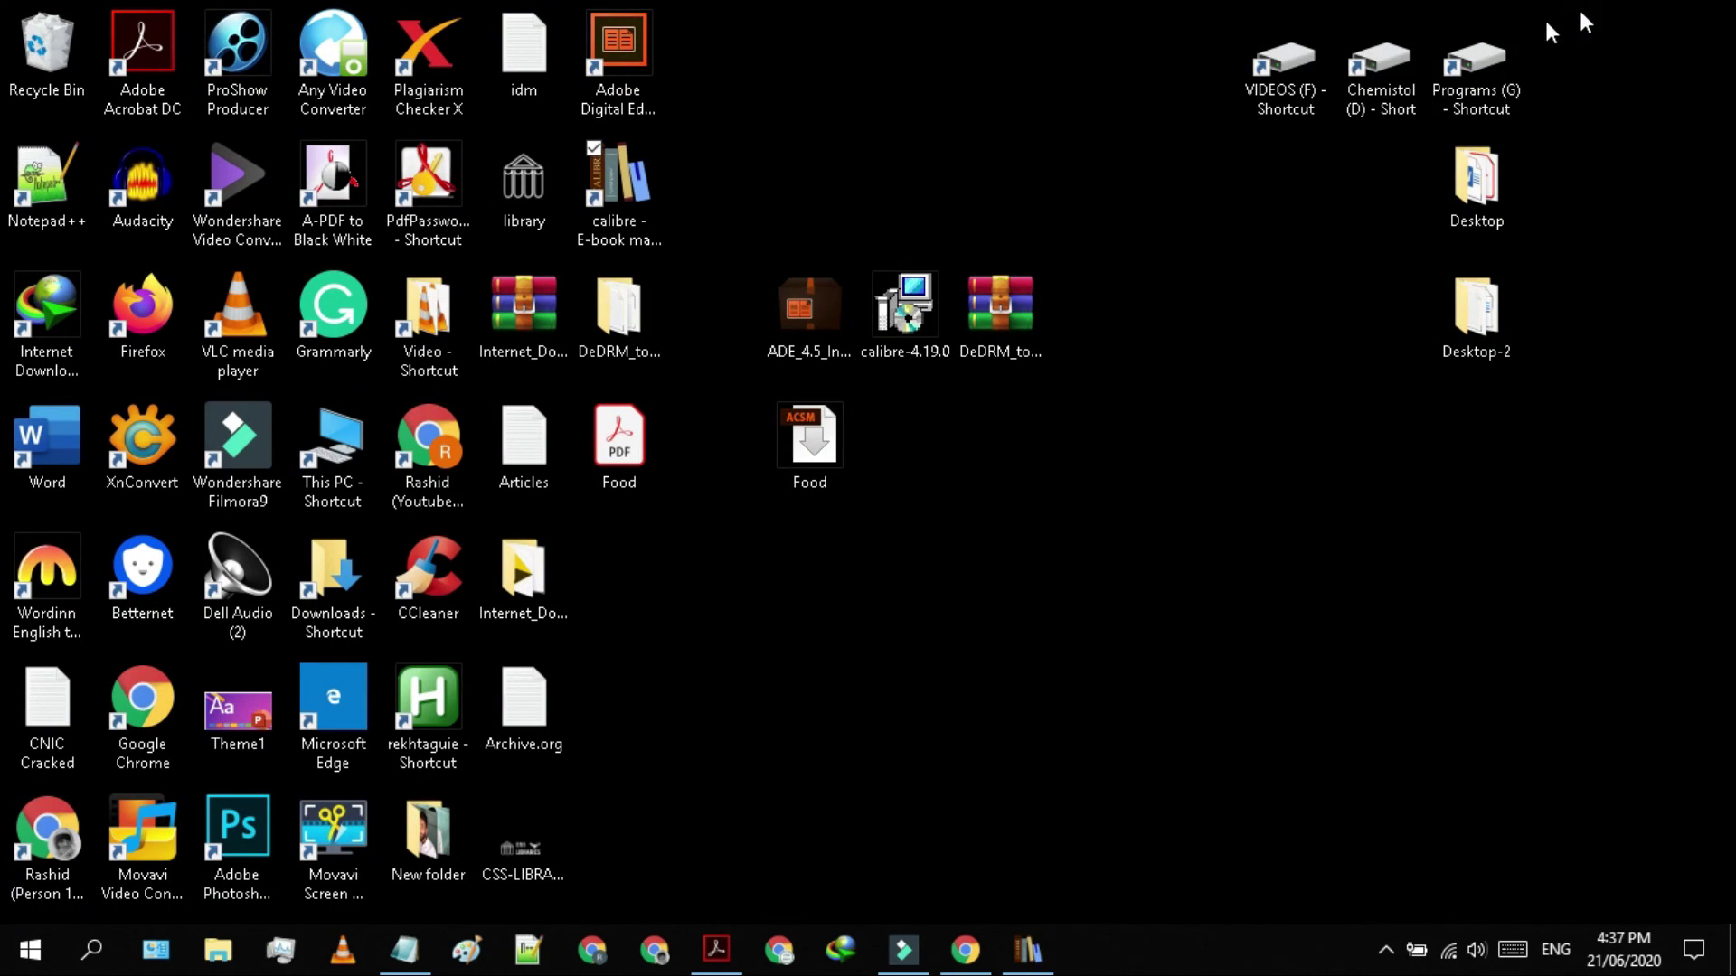
right_click(1102, 257)
click(1202, 369)
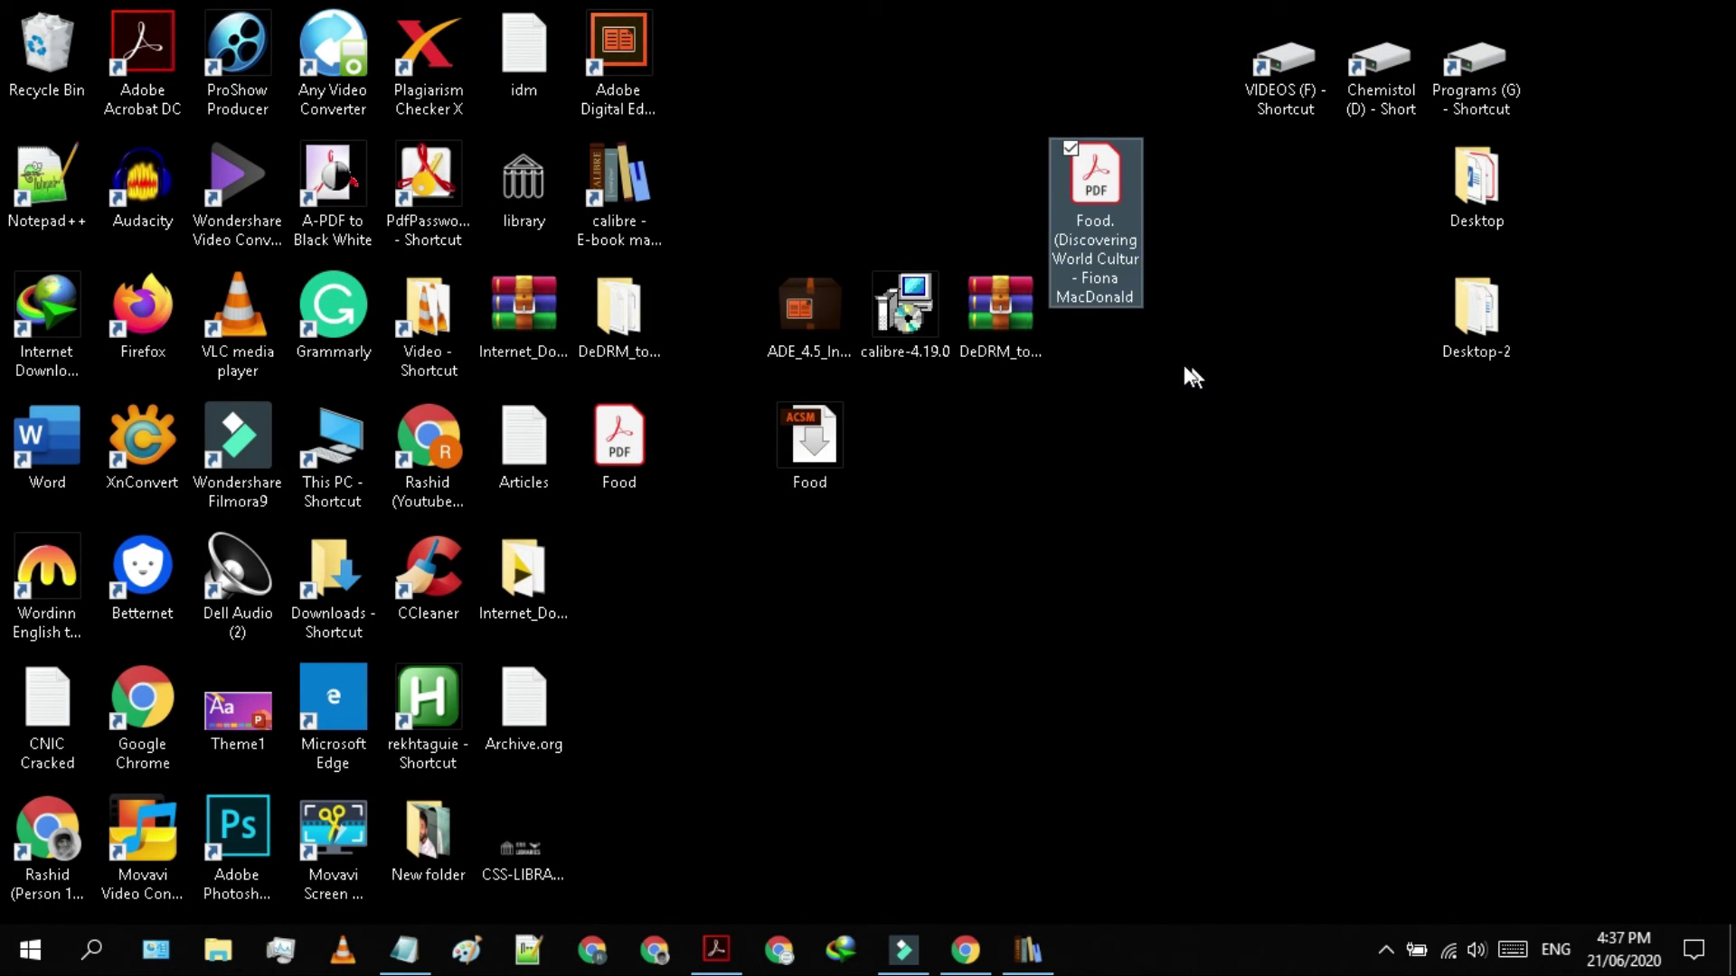
drag(1112, 204, 1138, 417)
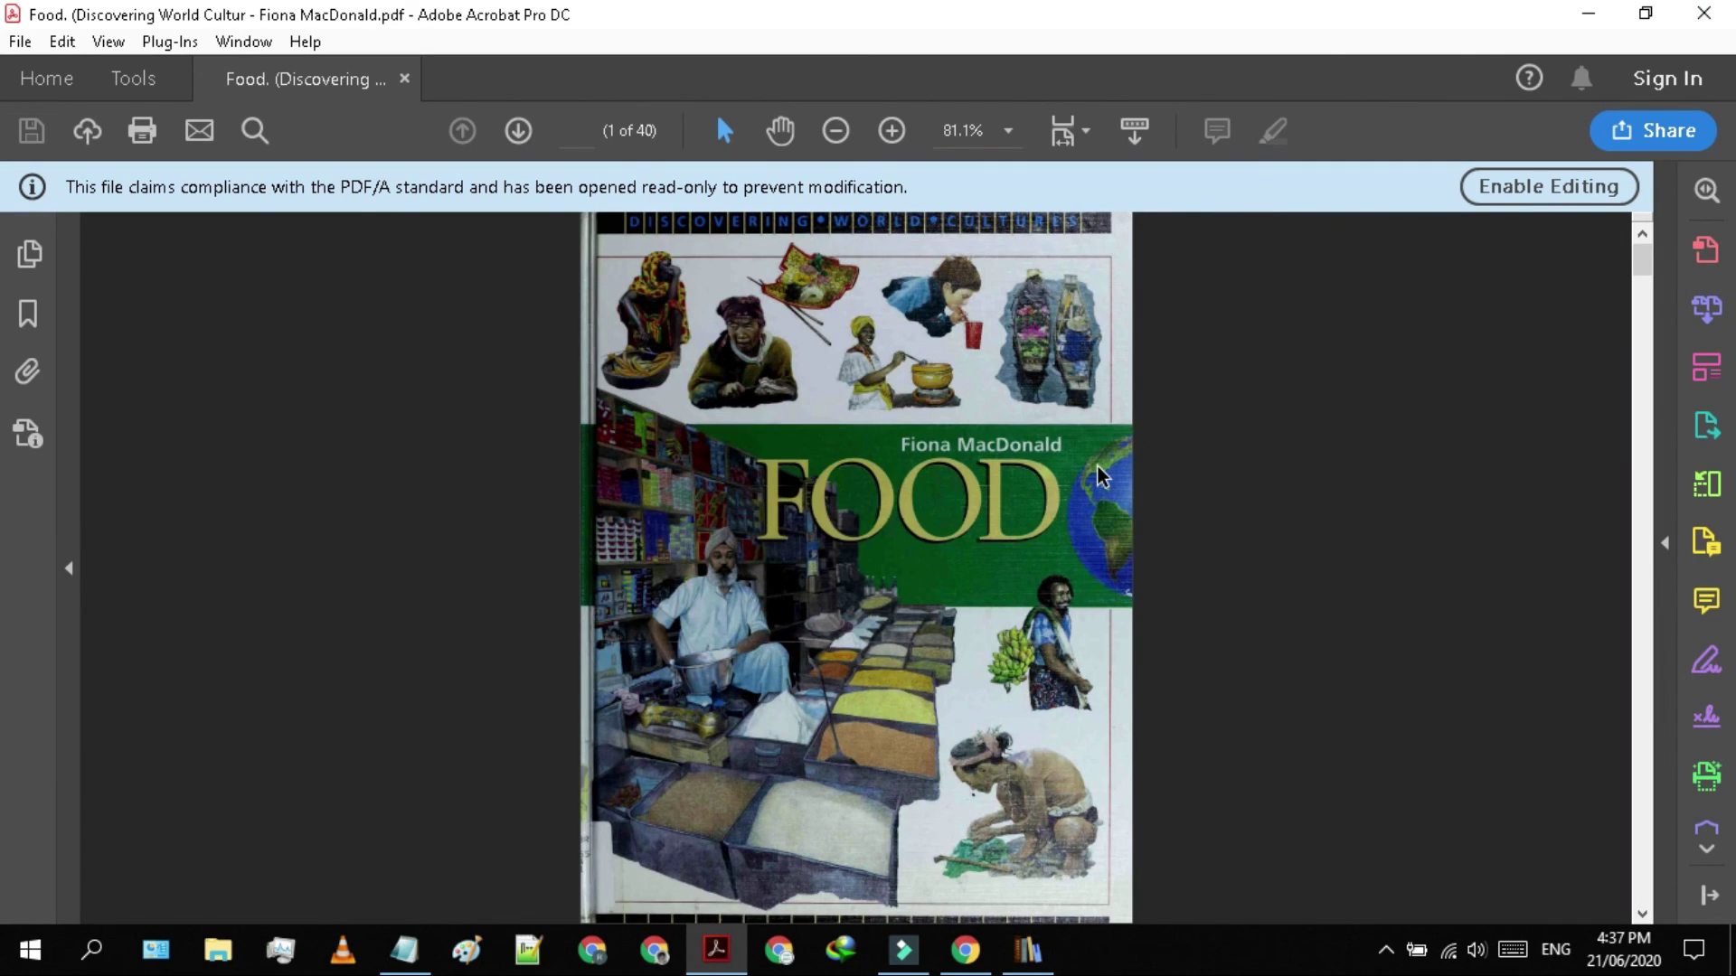
Enable editing on the read-only Food PDF and switch to Fit to Width Scrolling
click(1502, 184)
click(997, 550)
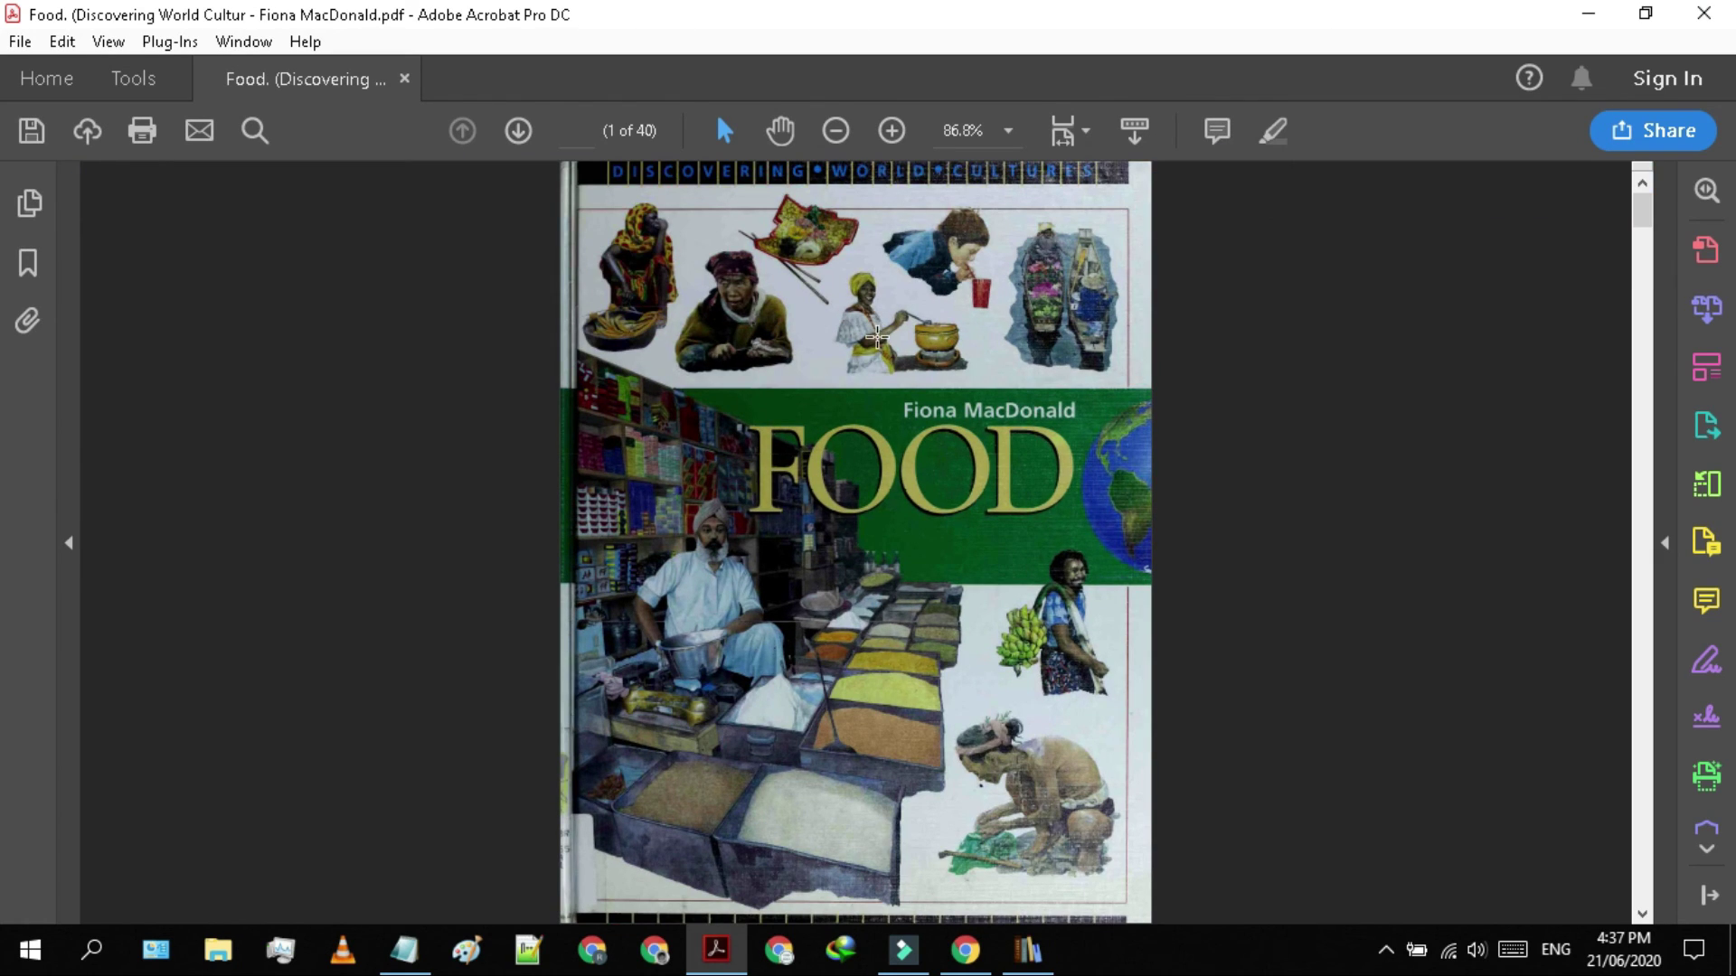
click(1071, 130)
click(1122, 177)
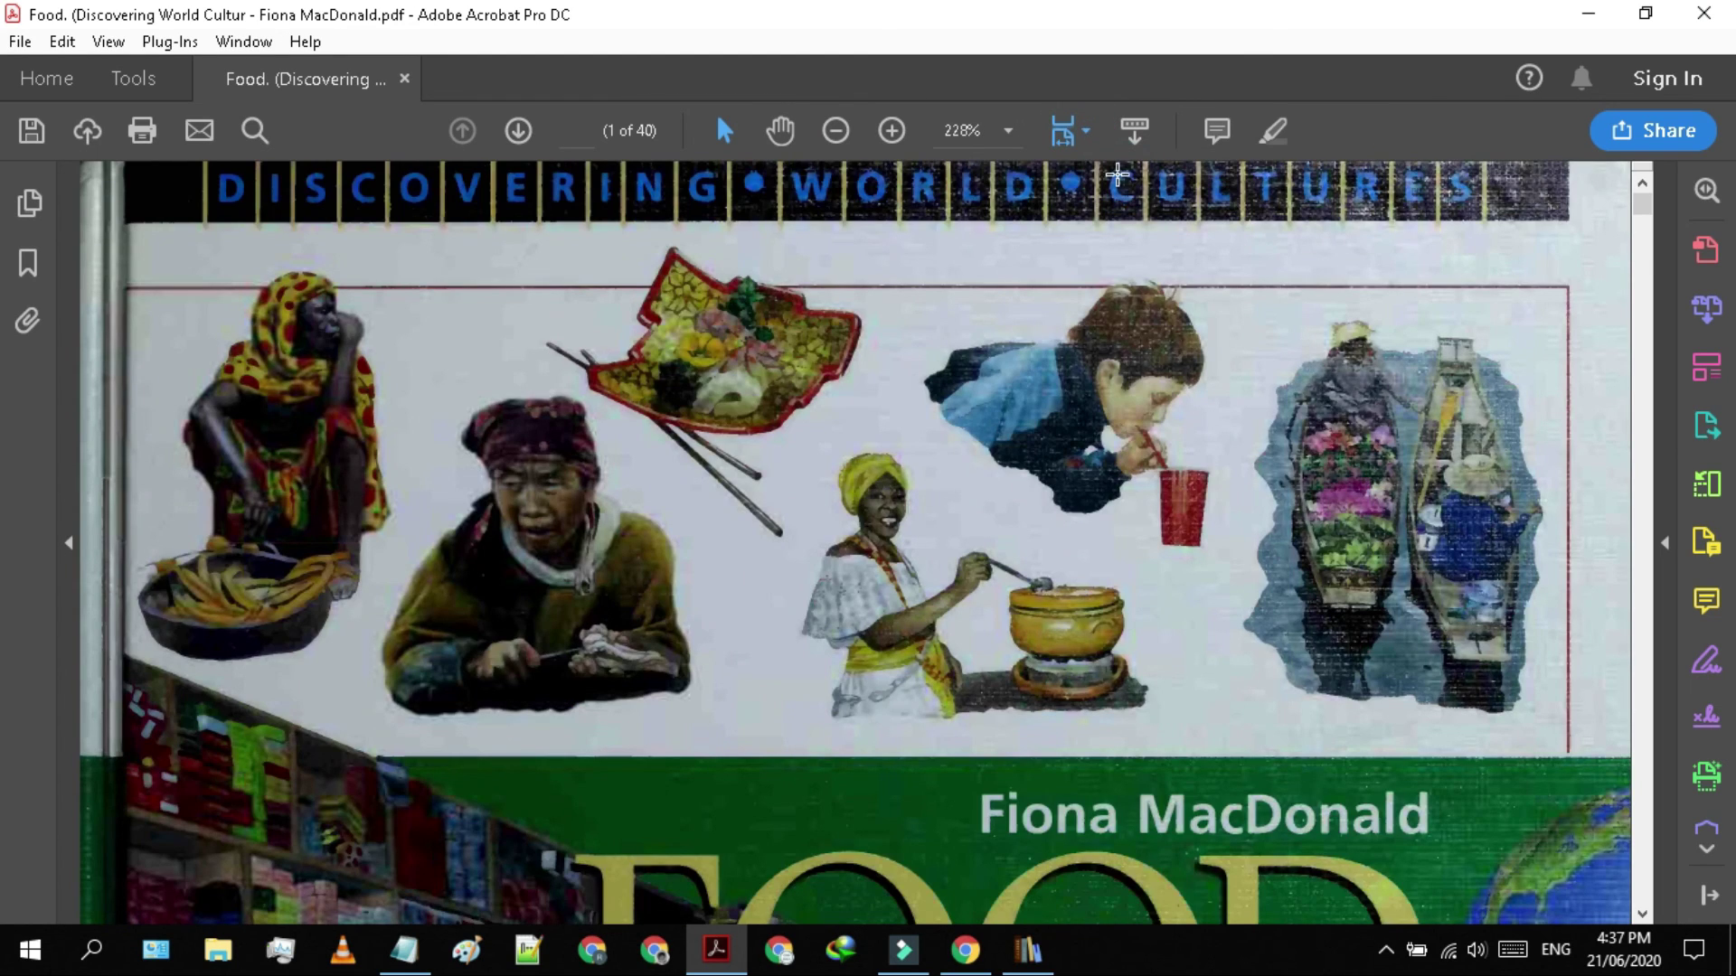
Zoom the cover page out to 125%
click(838, 130)
click(838, 130)
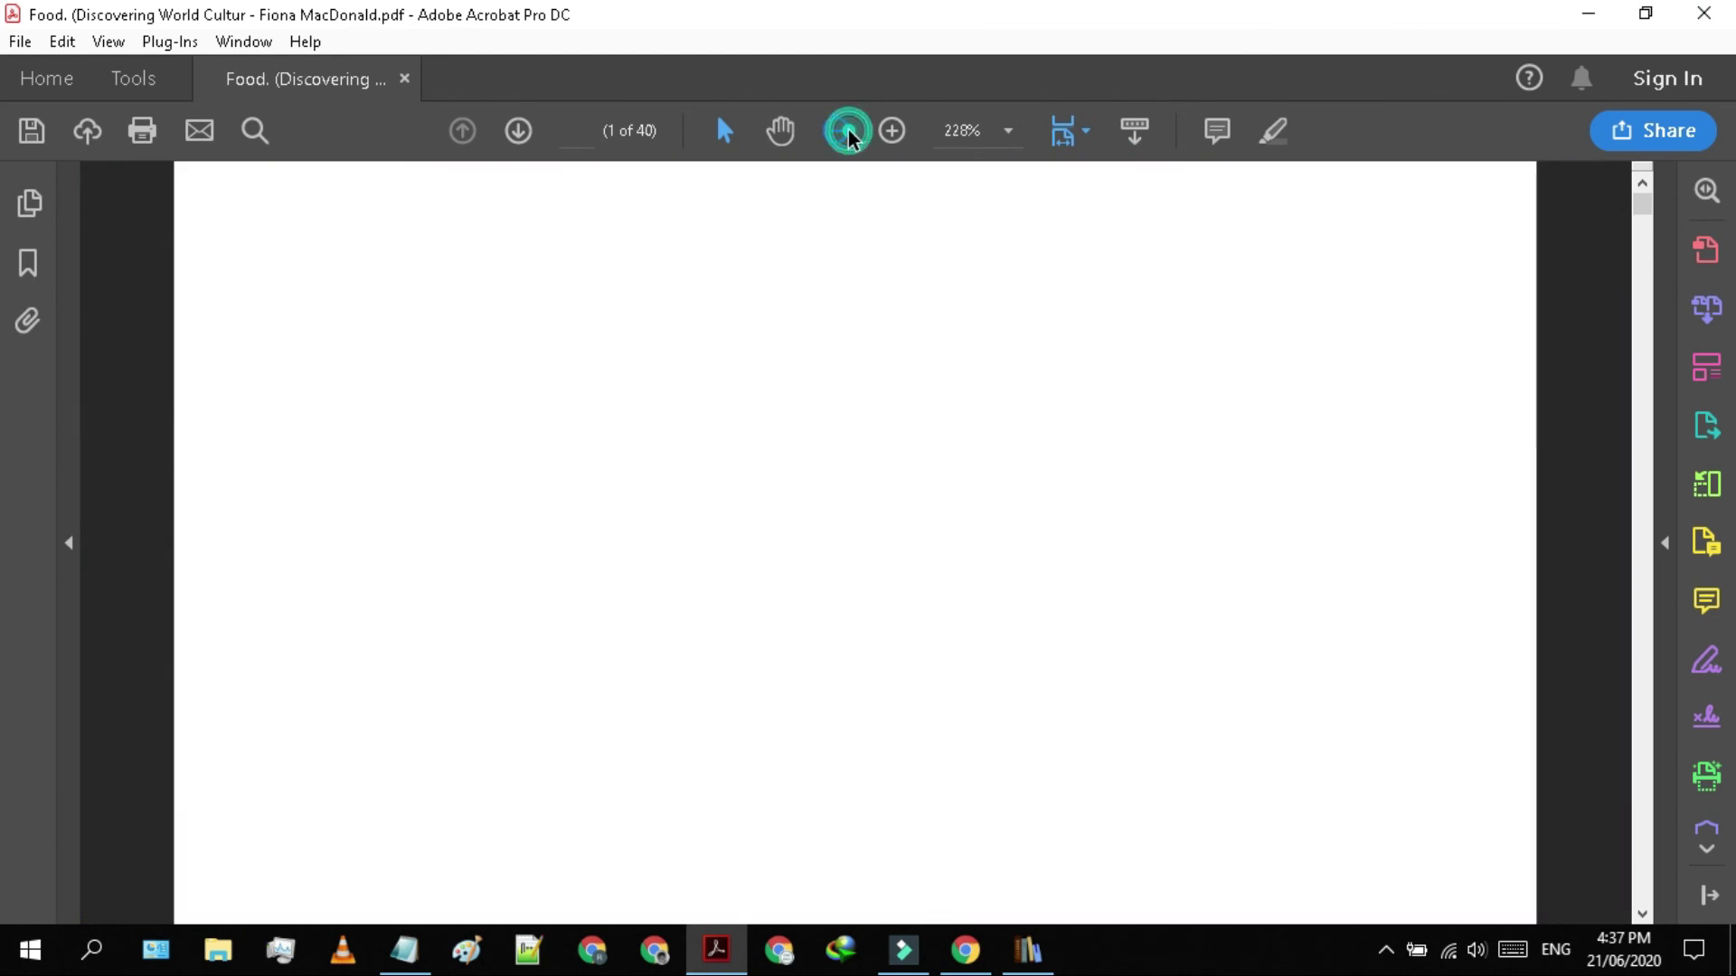
click(848, 132)
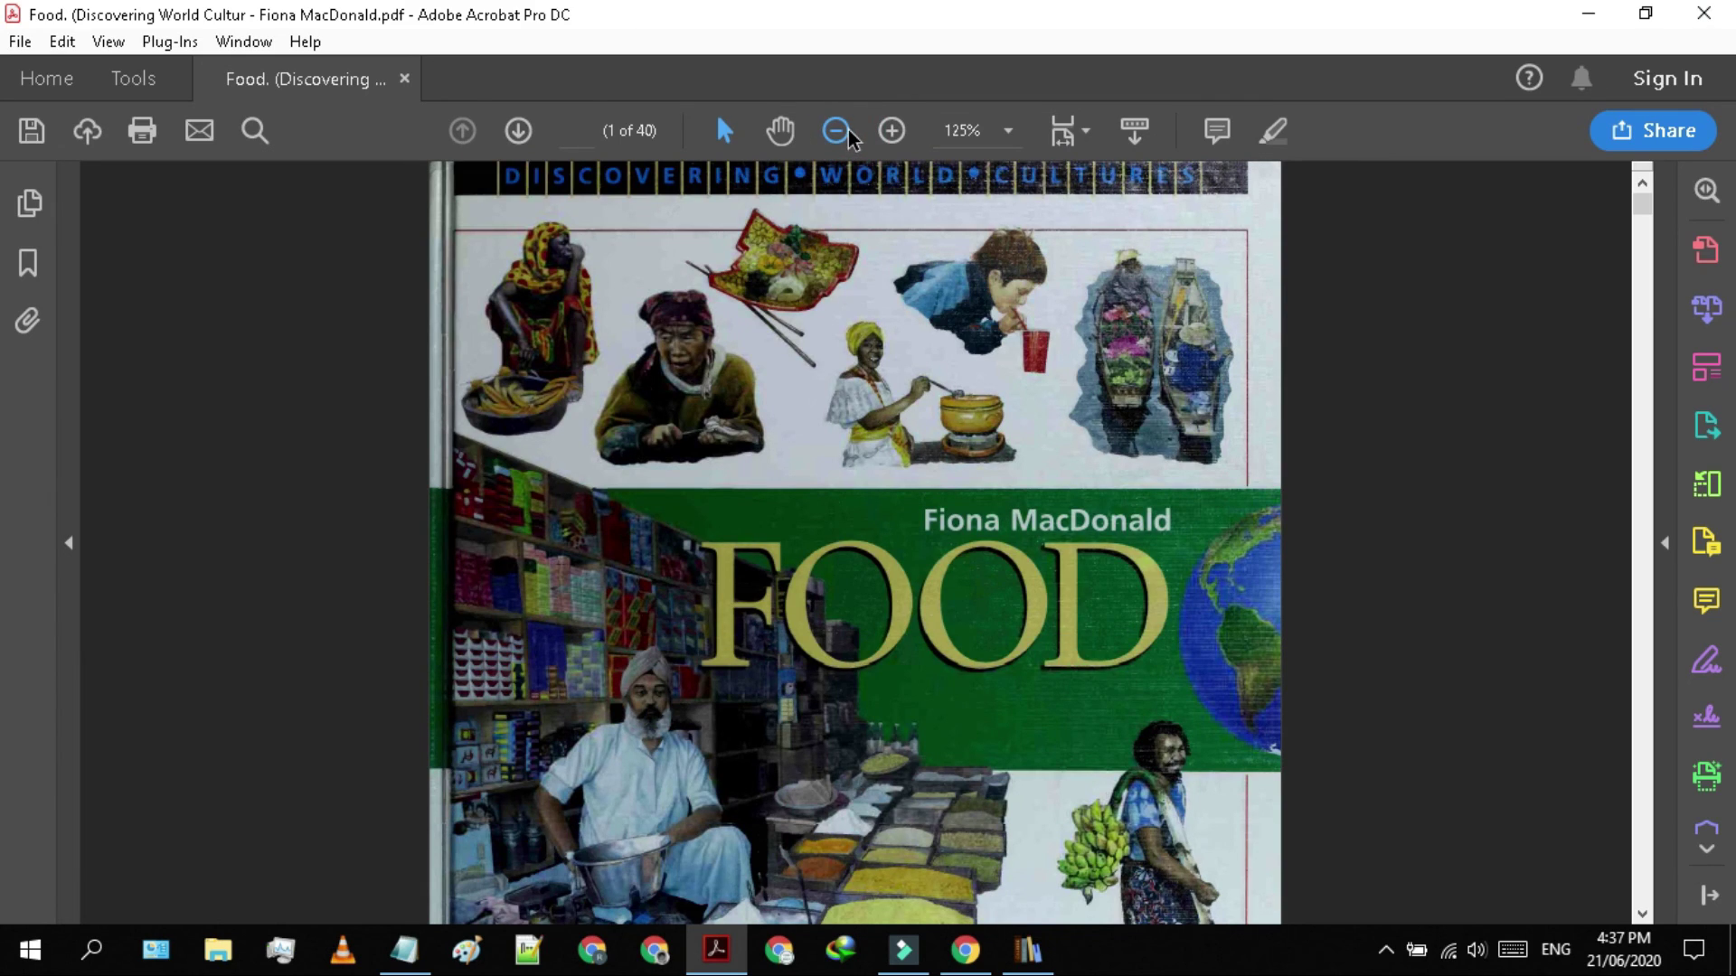